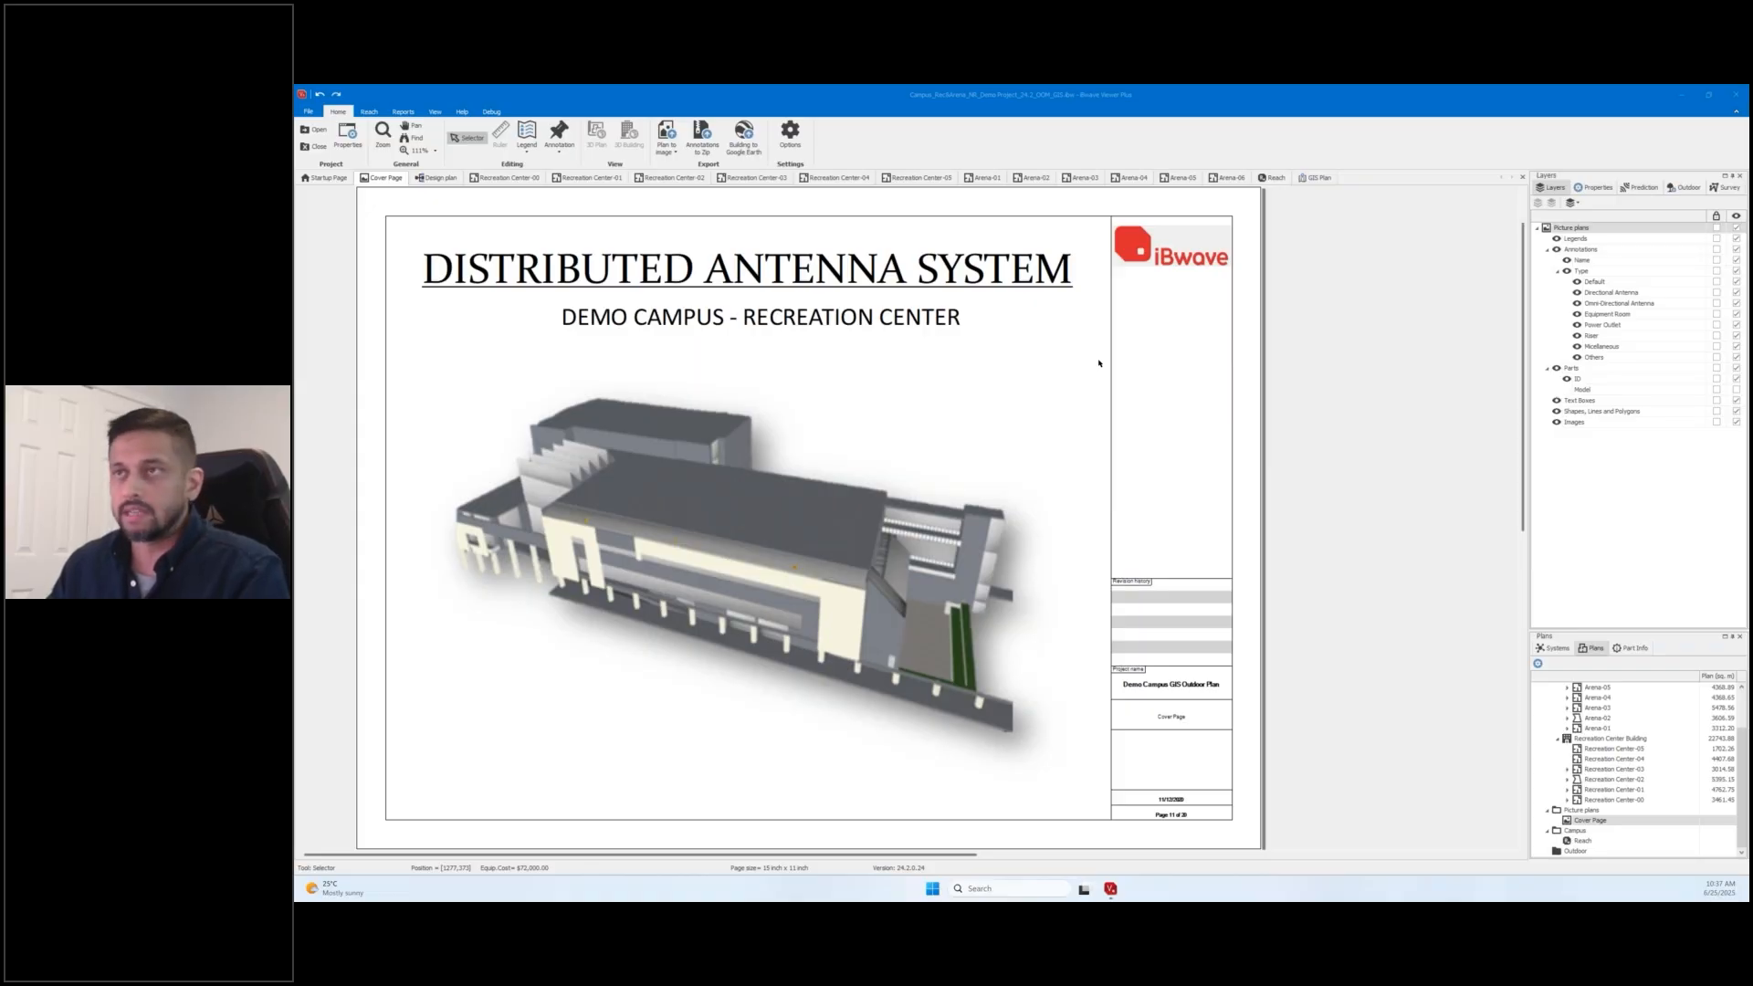
Review the server connections in the program options and close the options without changing anything.
click(310, 111)
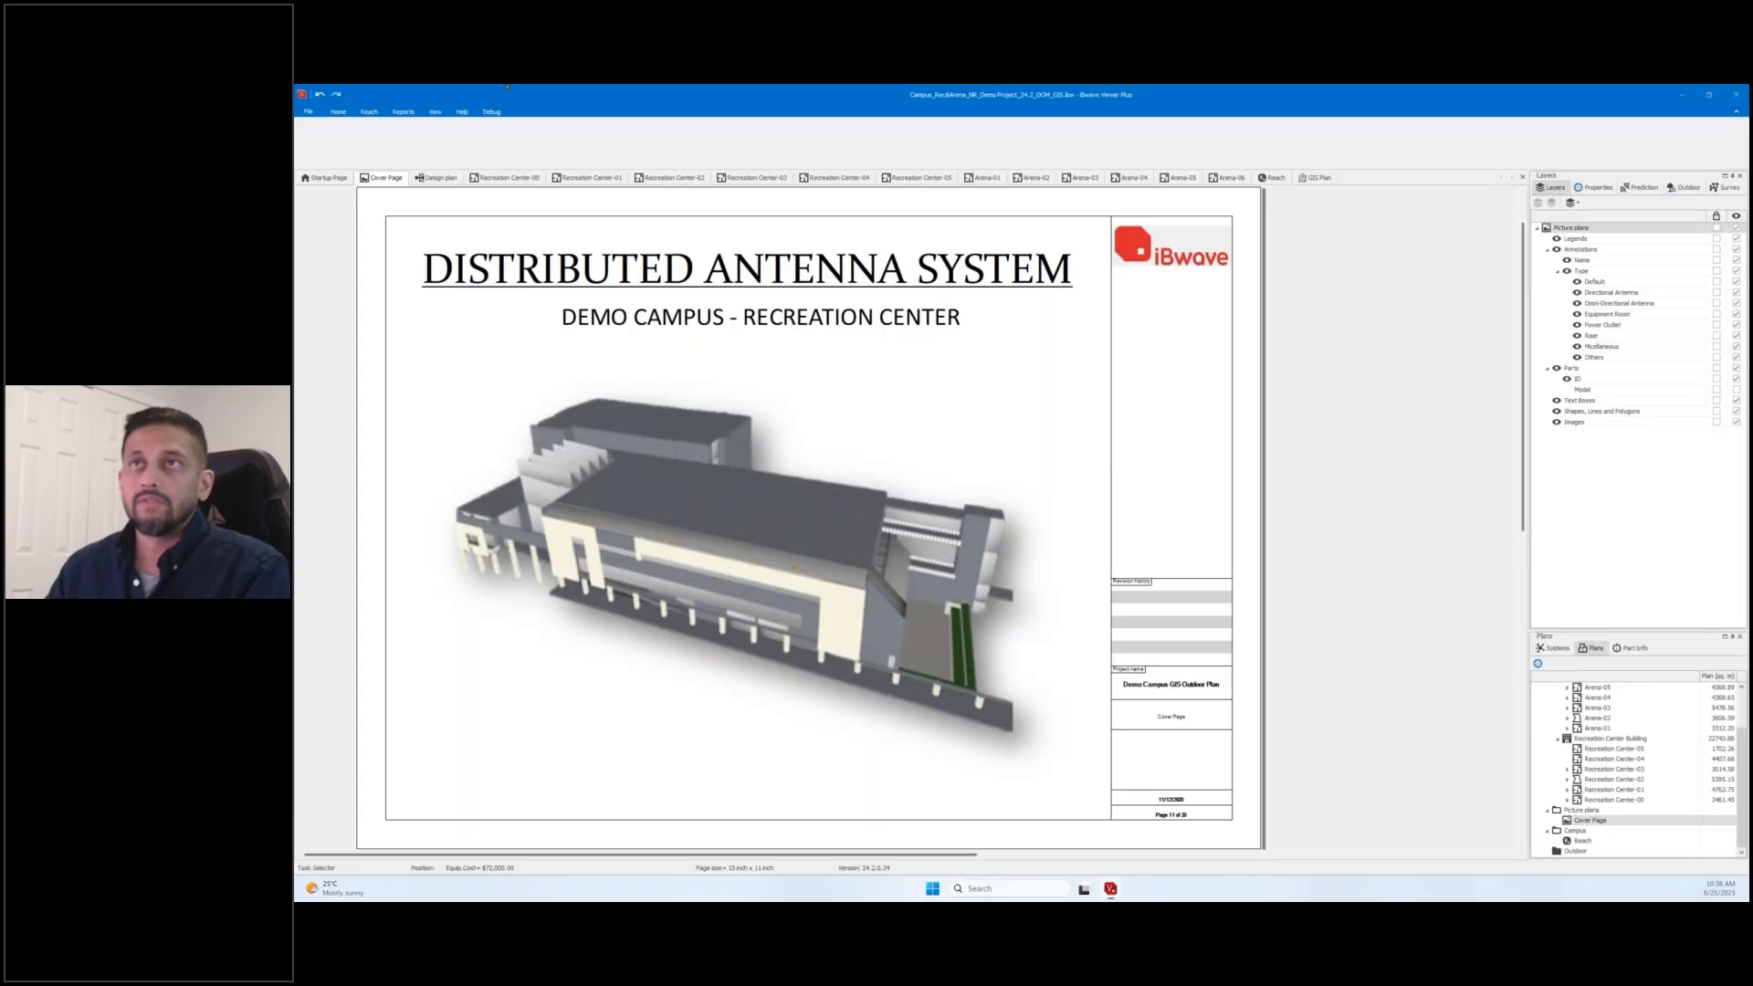
click(790, 133)
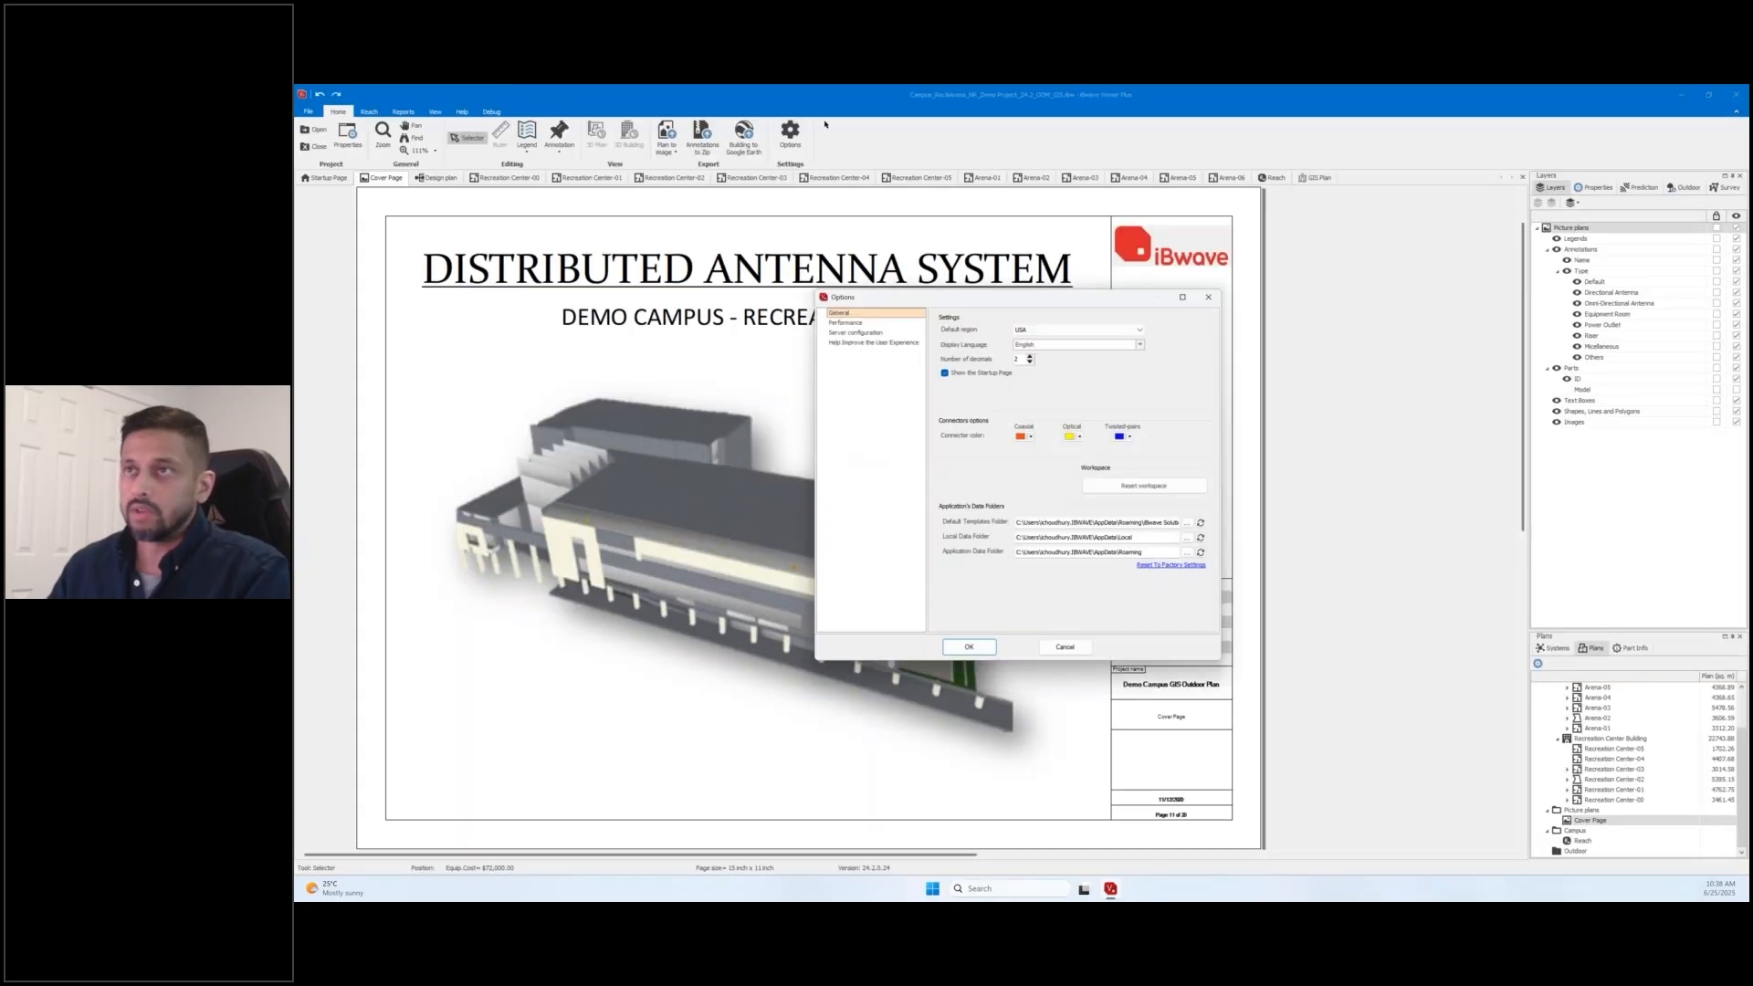
click(849, 331)
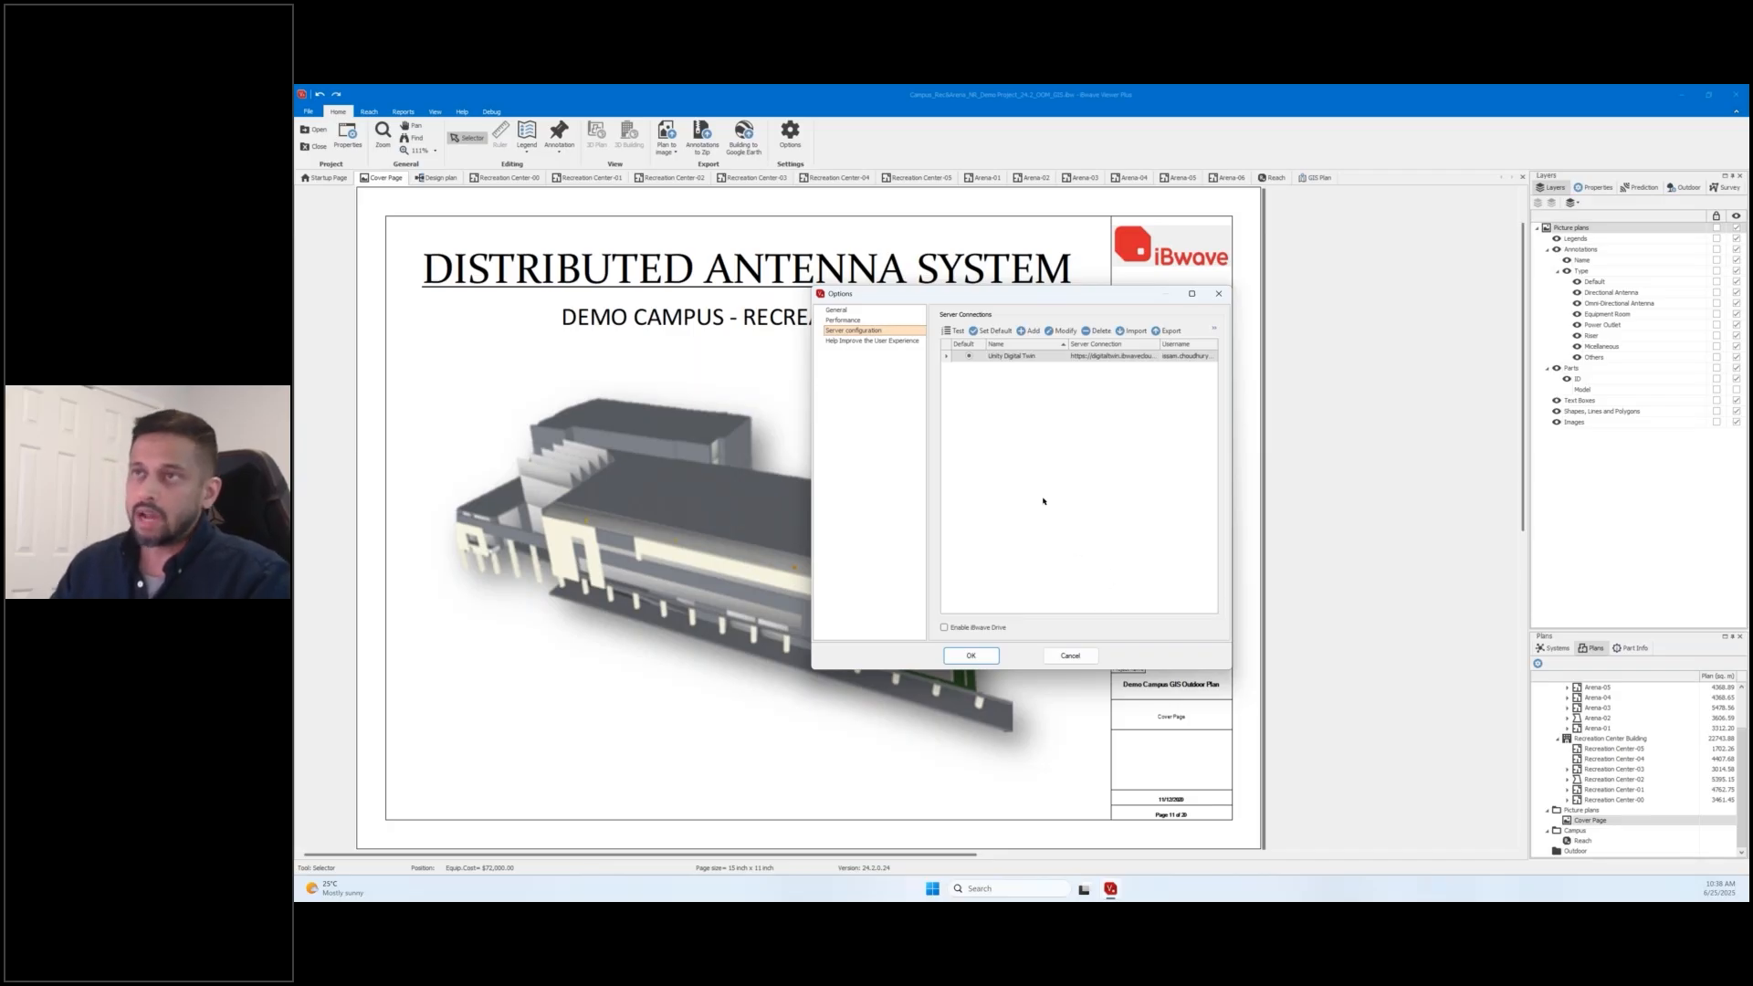
click(1060, 657)
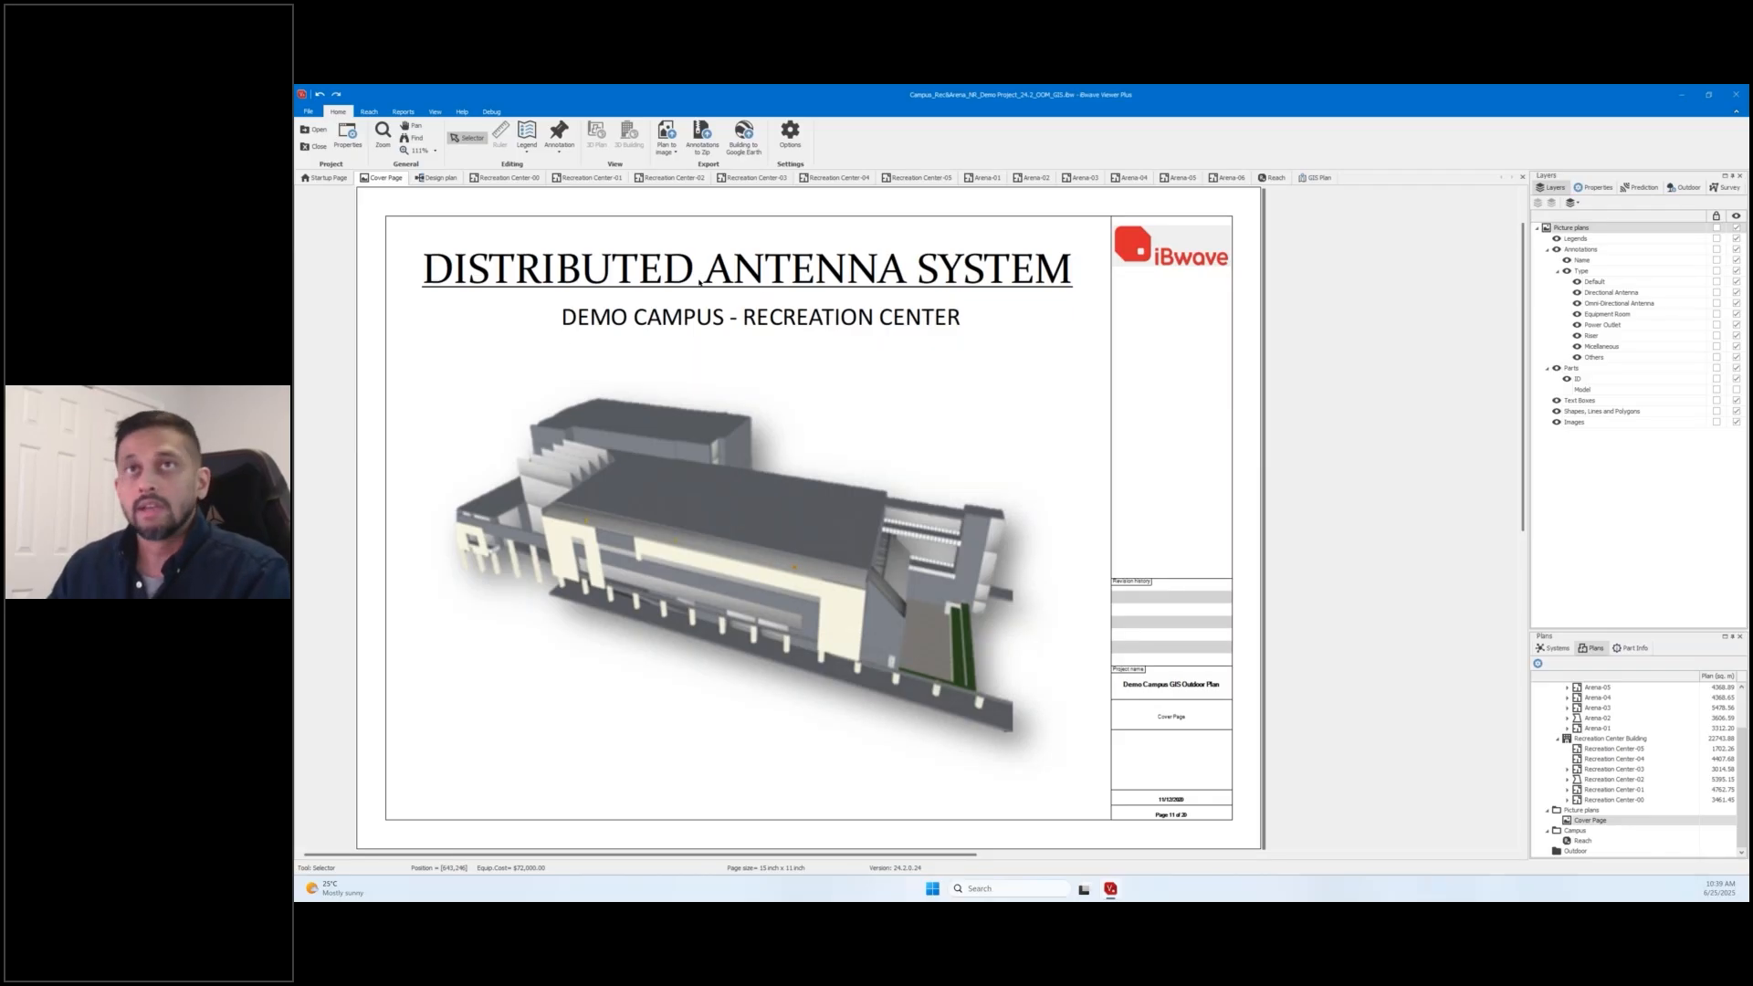
Open the project properties and review the general information, initial requirements, active DAS configuration, systems and capacity requirements.
click(348, 138)
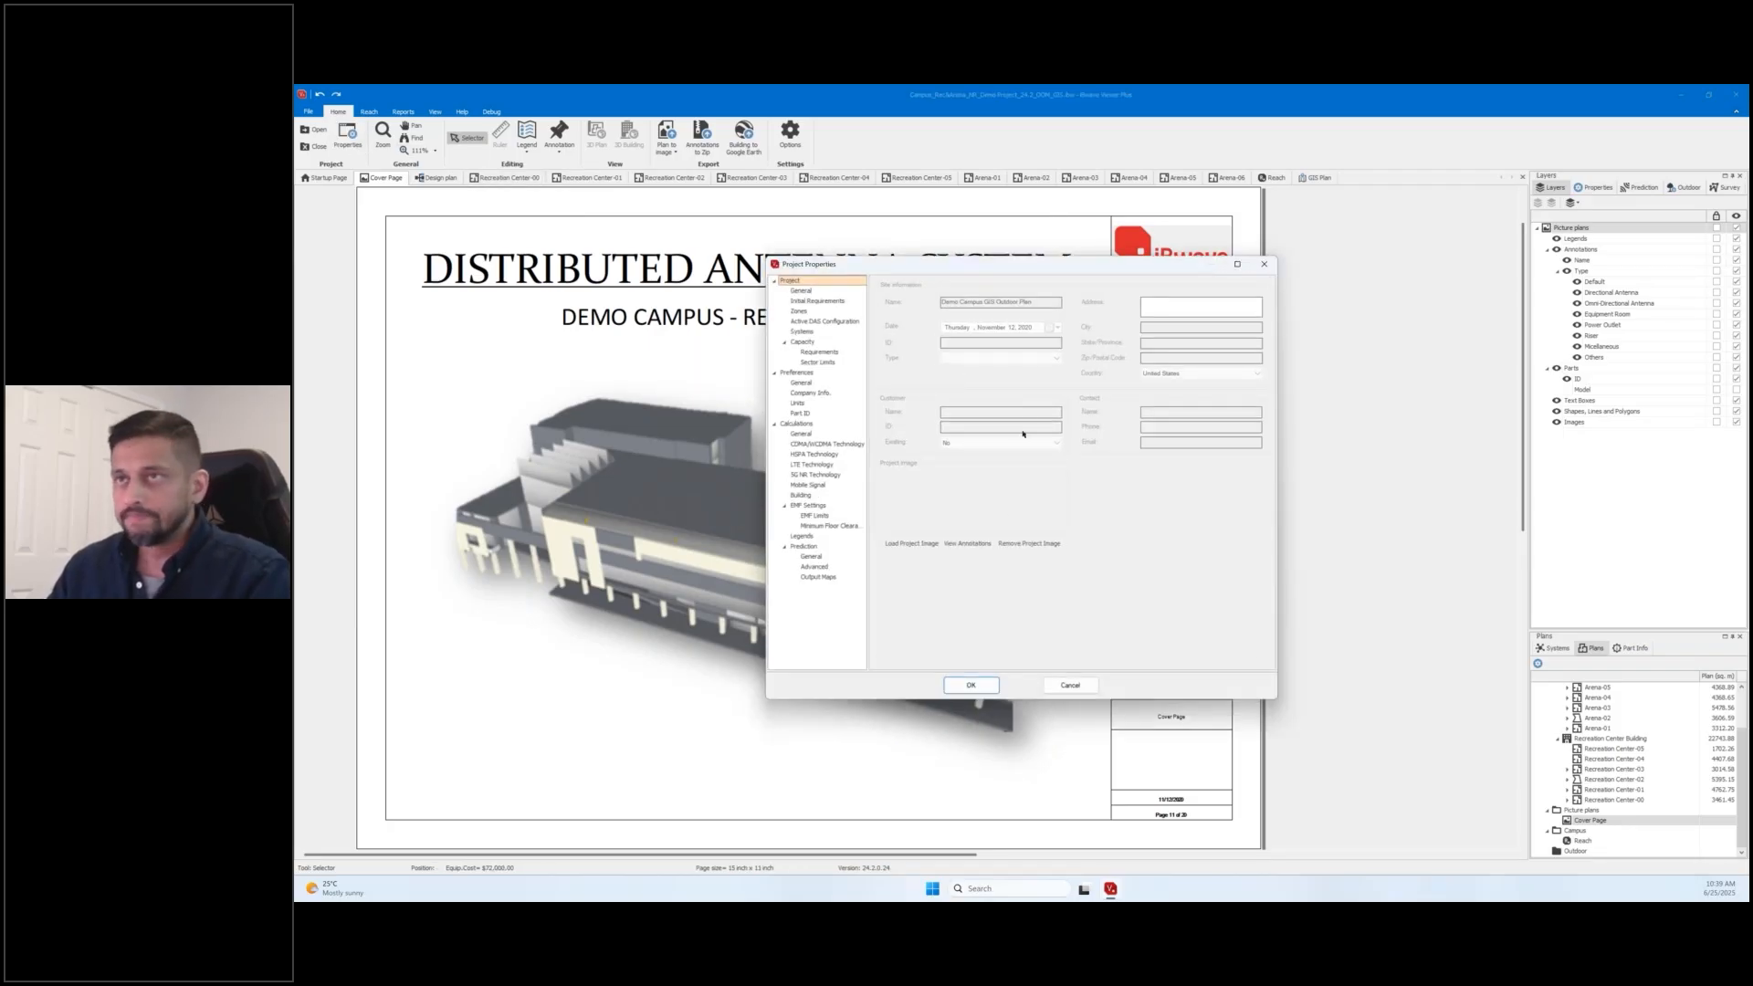
click(801, 292)
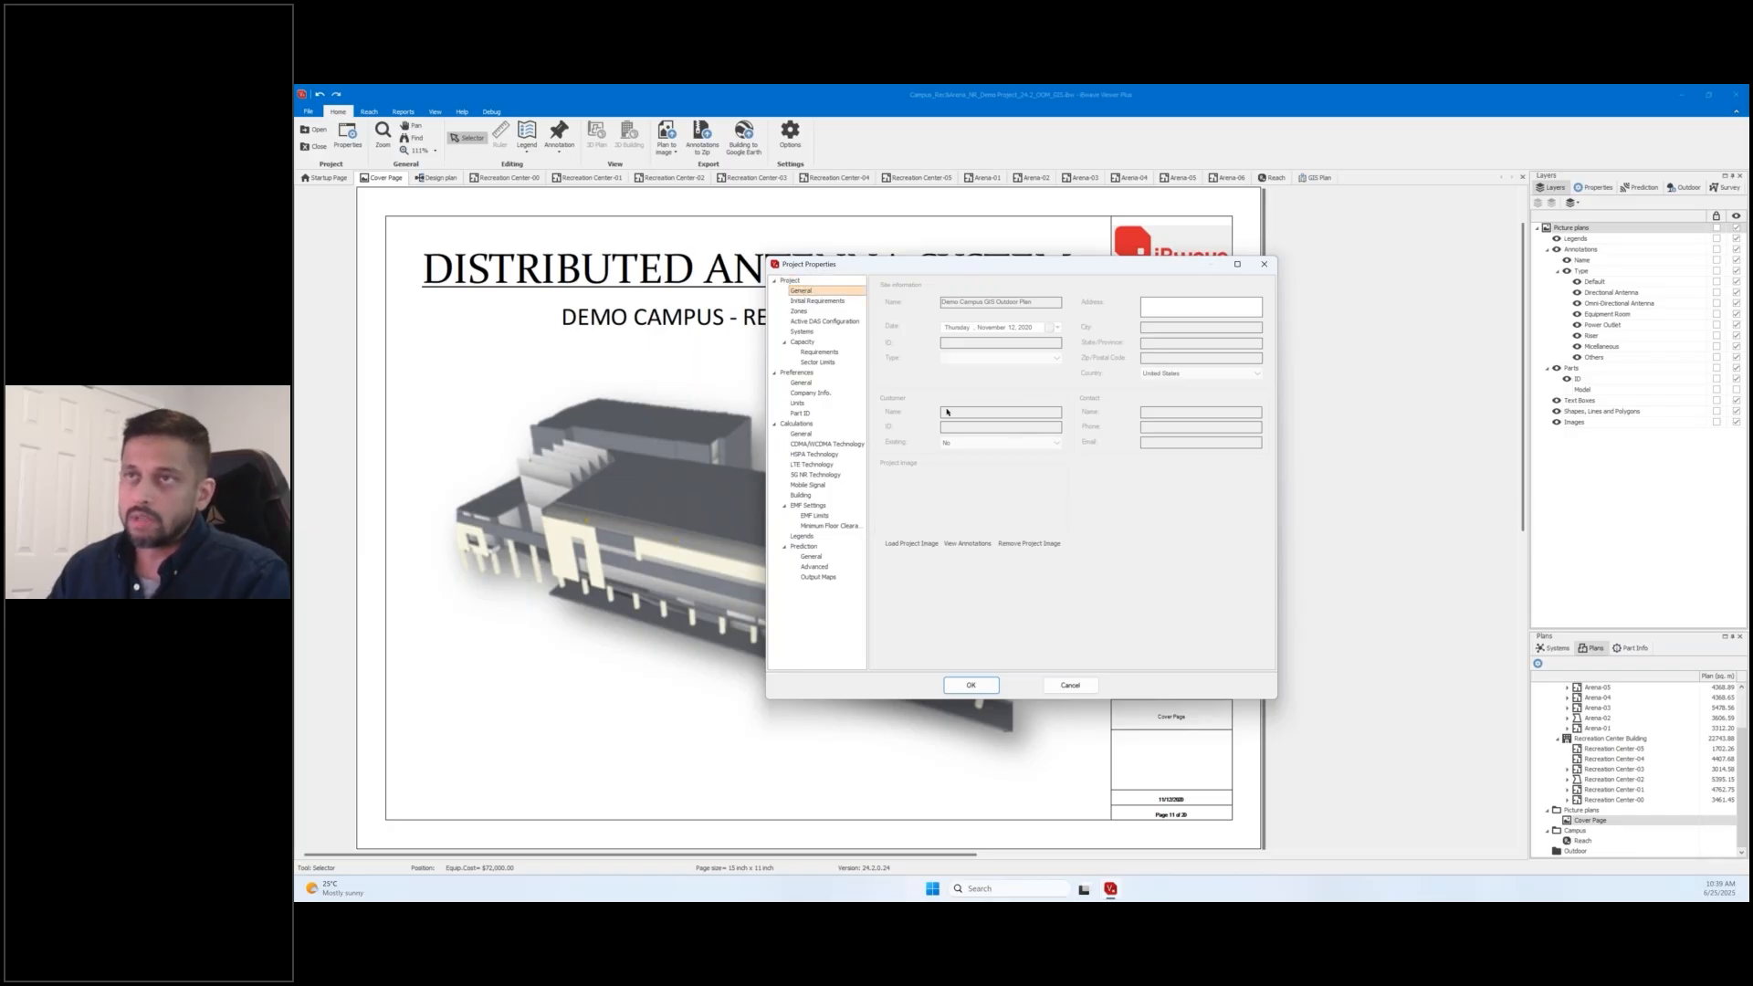
click(804, 301)
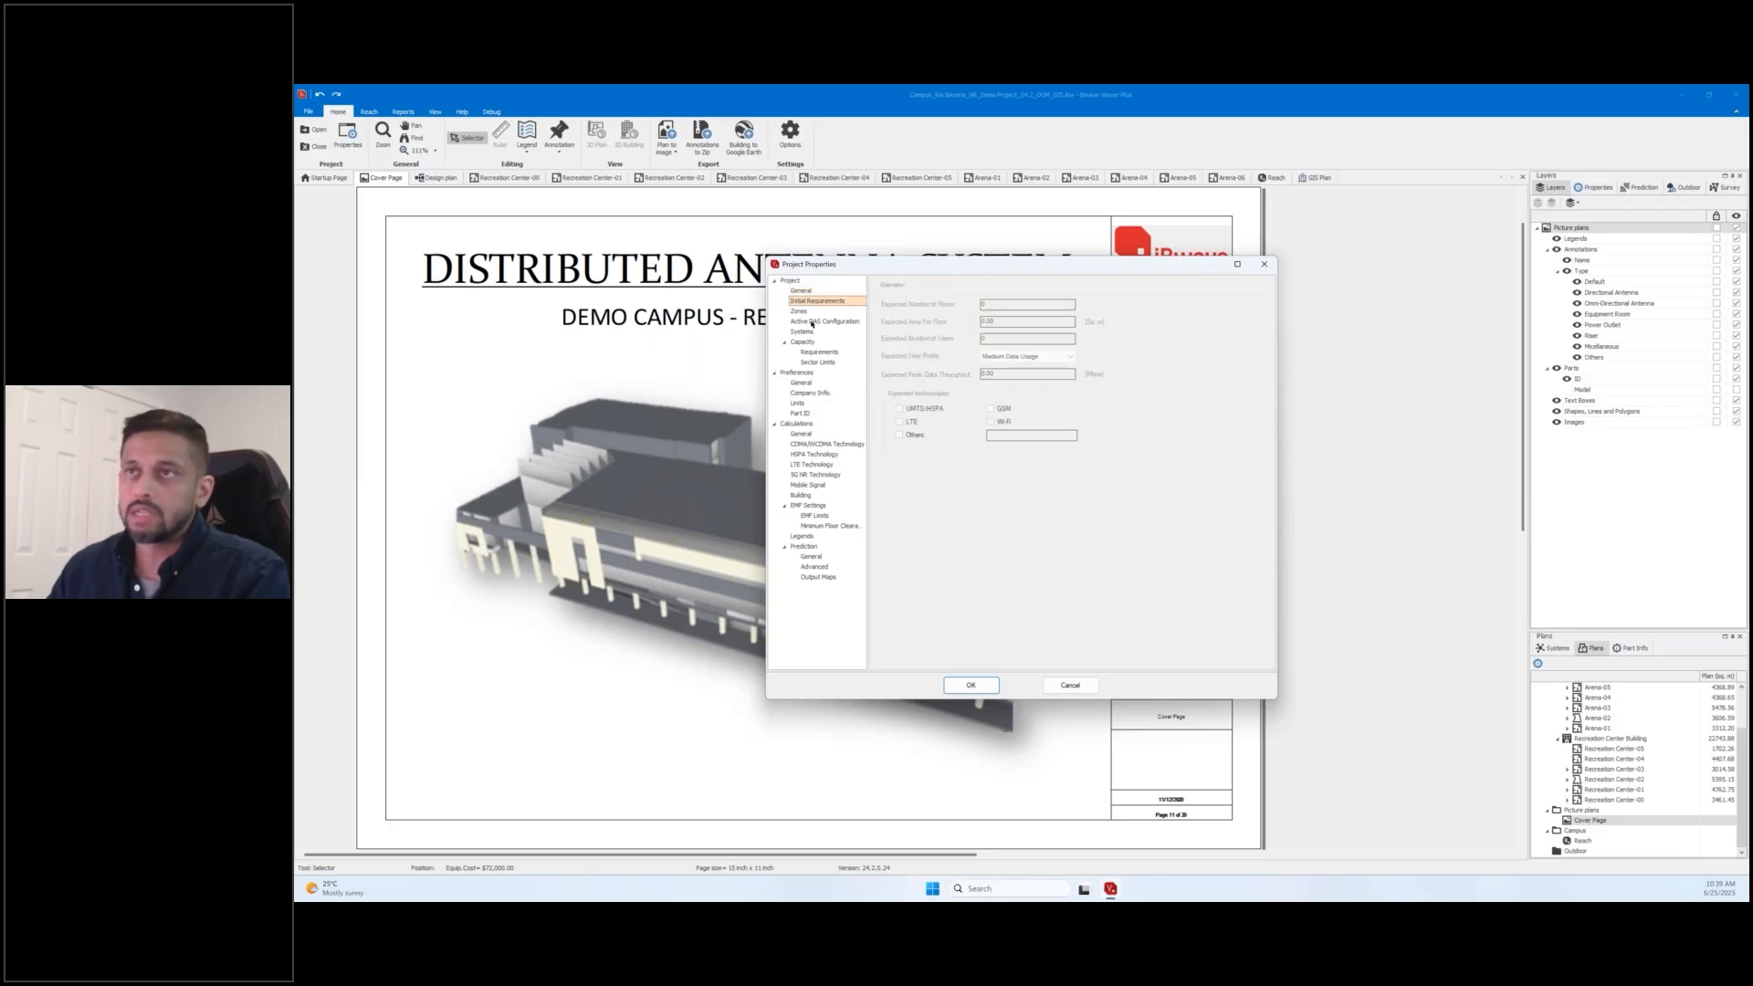
click(813, 322)
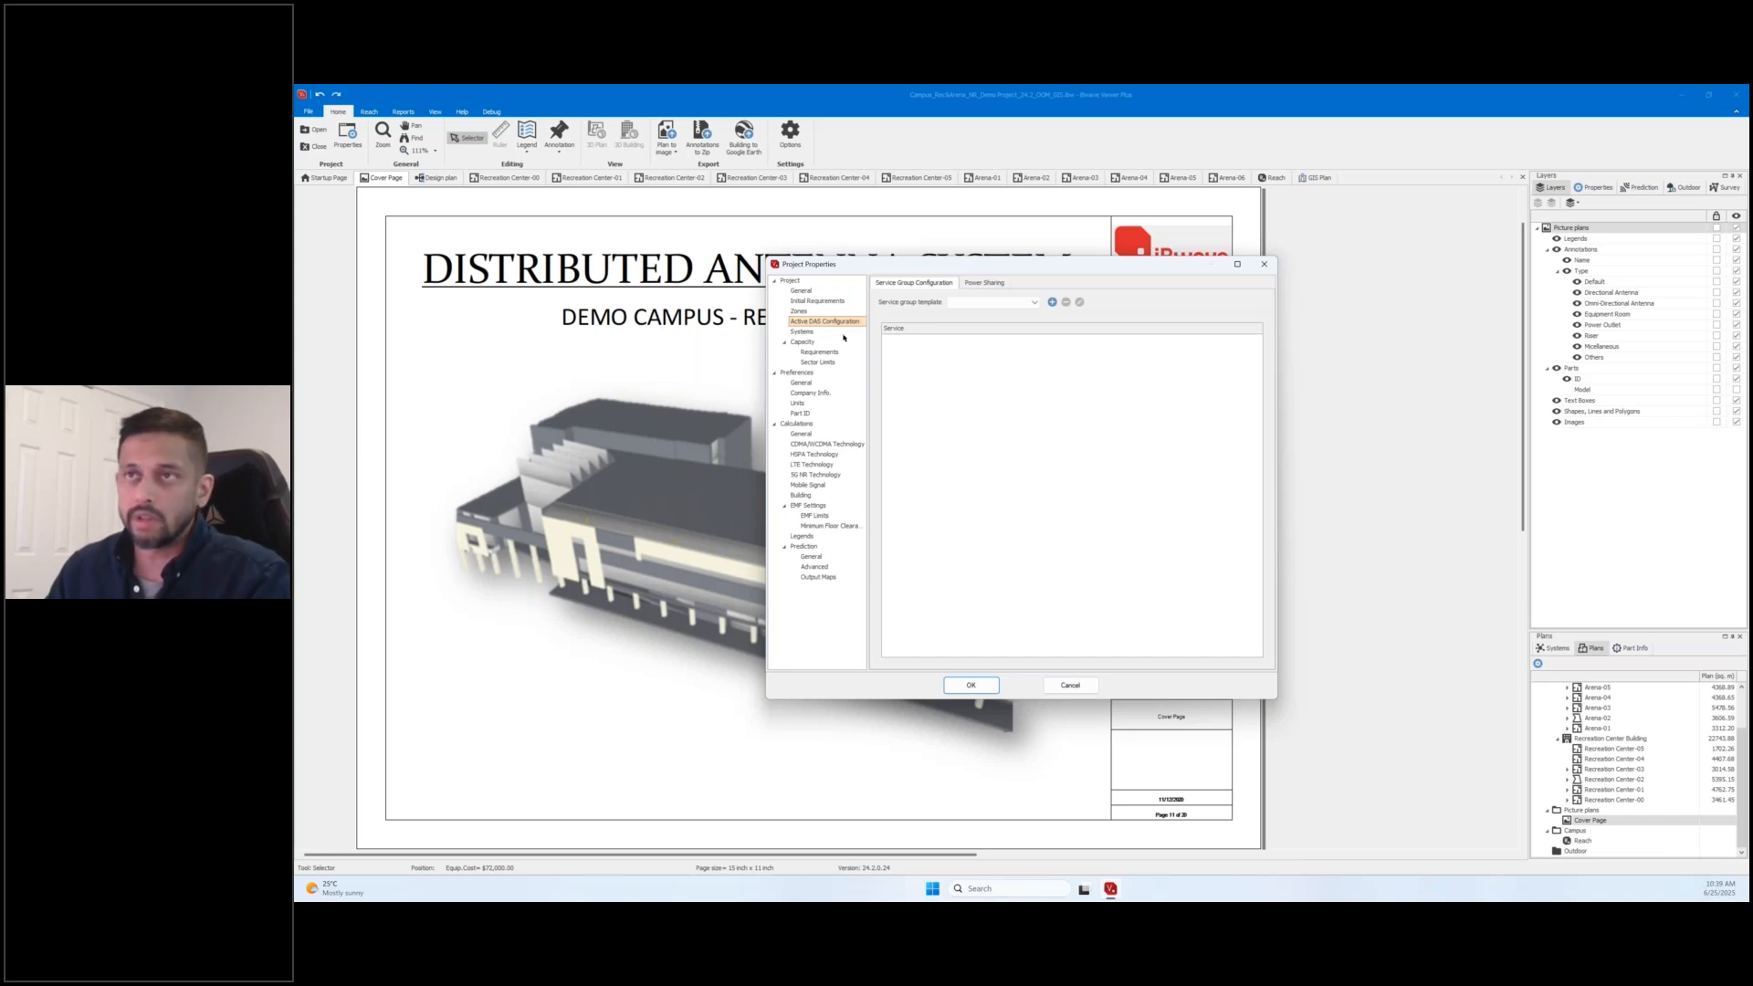
click(809, 334)
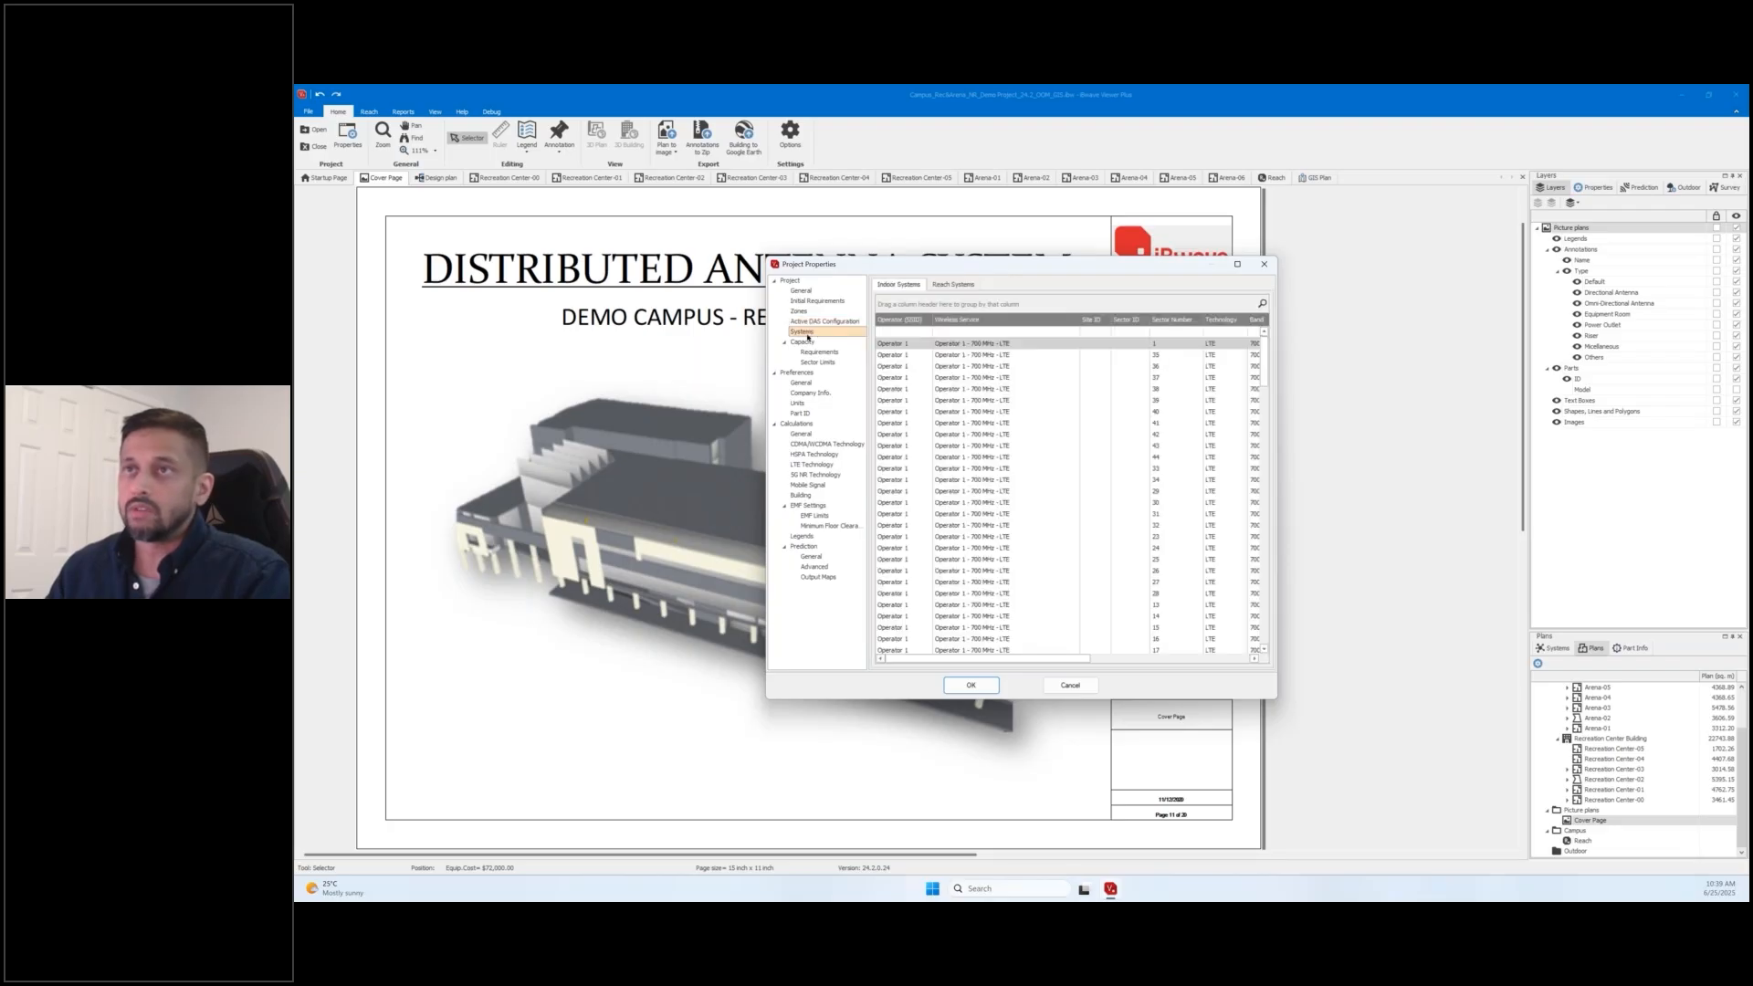
click(815, 353)
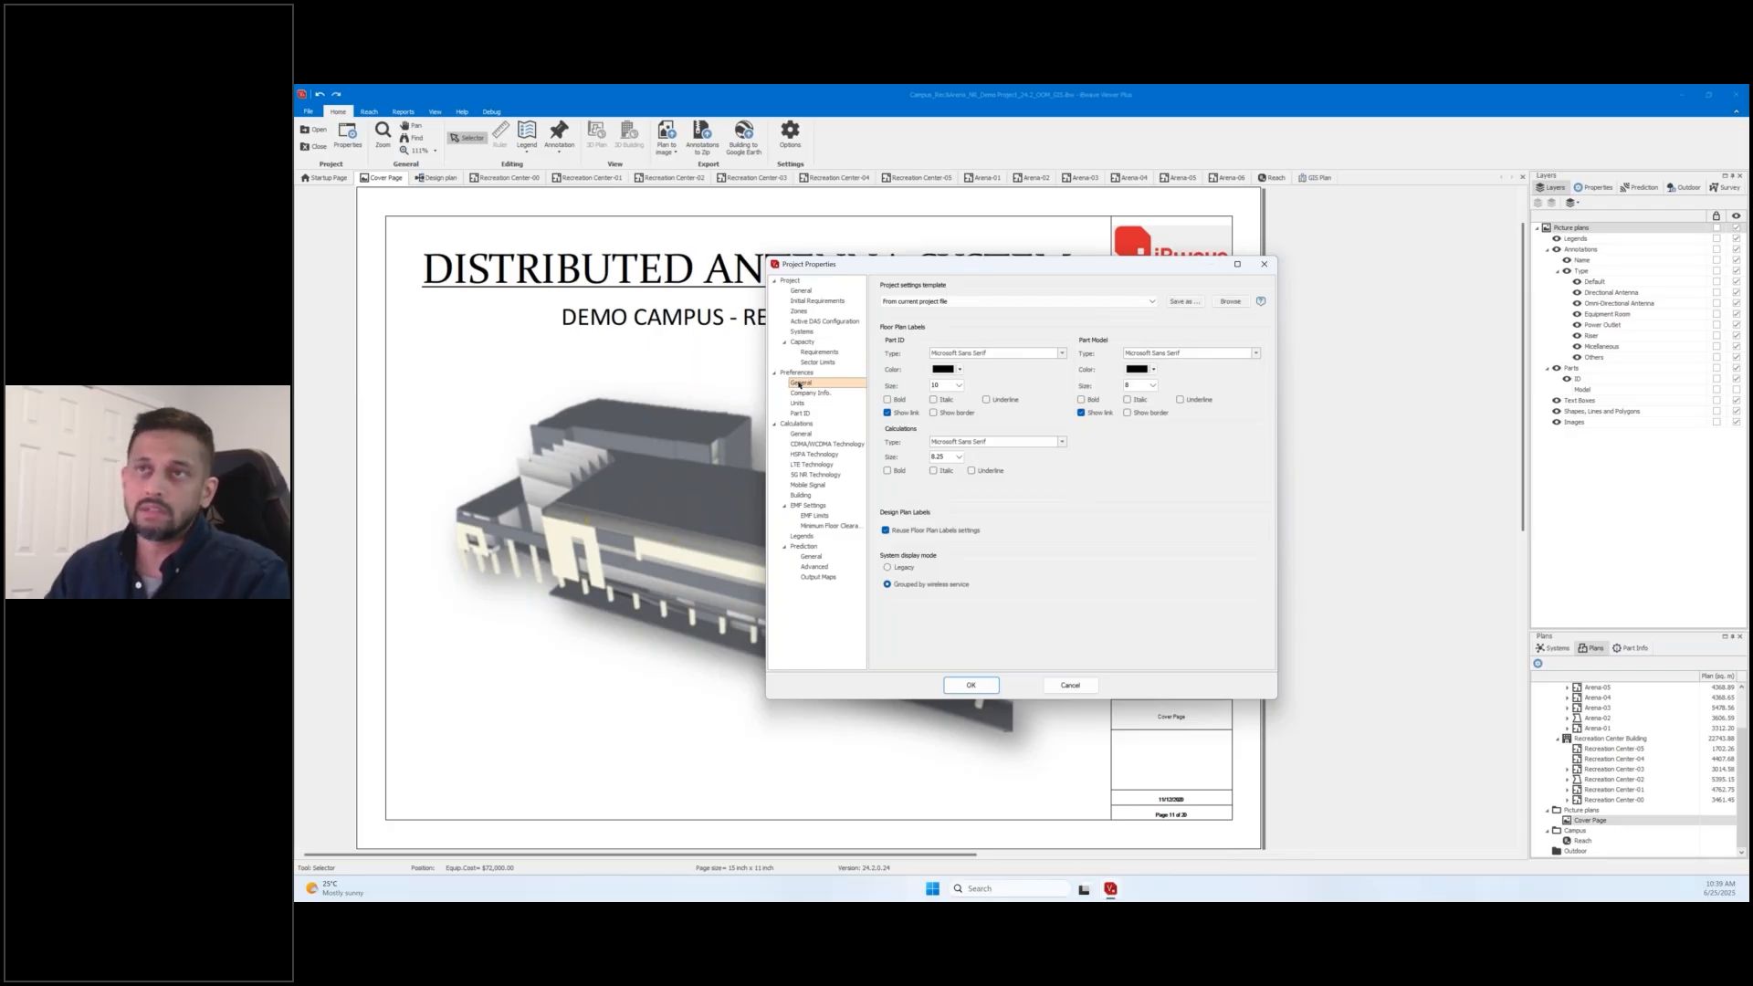
Review the project preferences: general label settings, company info, units and part ID generation.
click(800, 373)
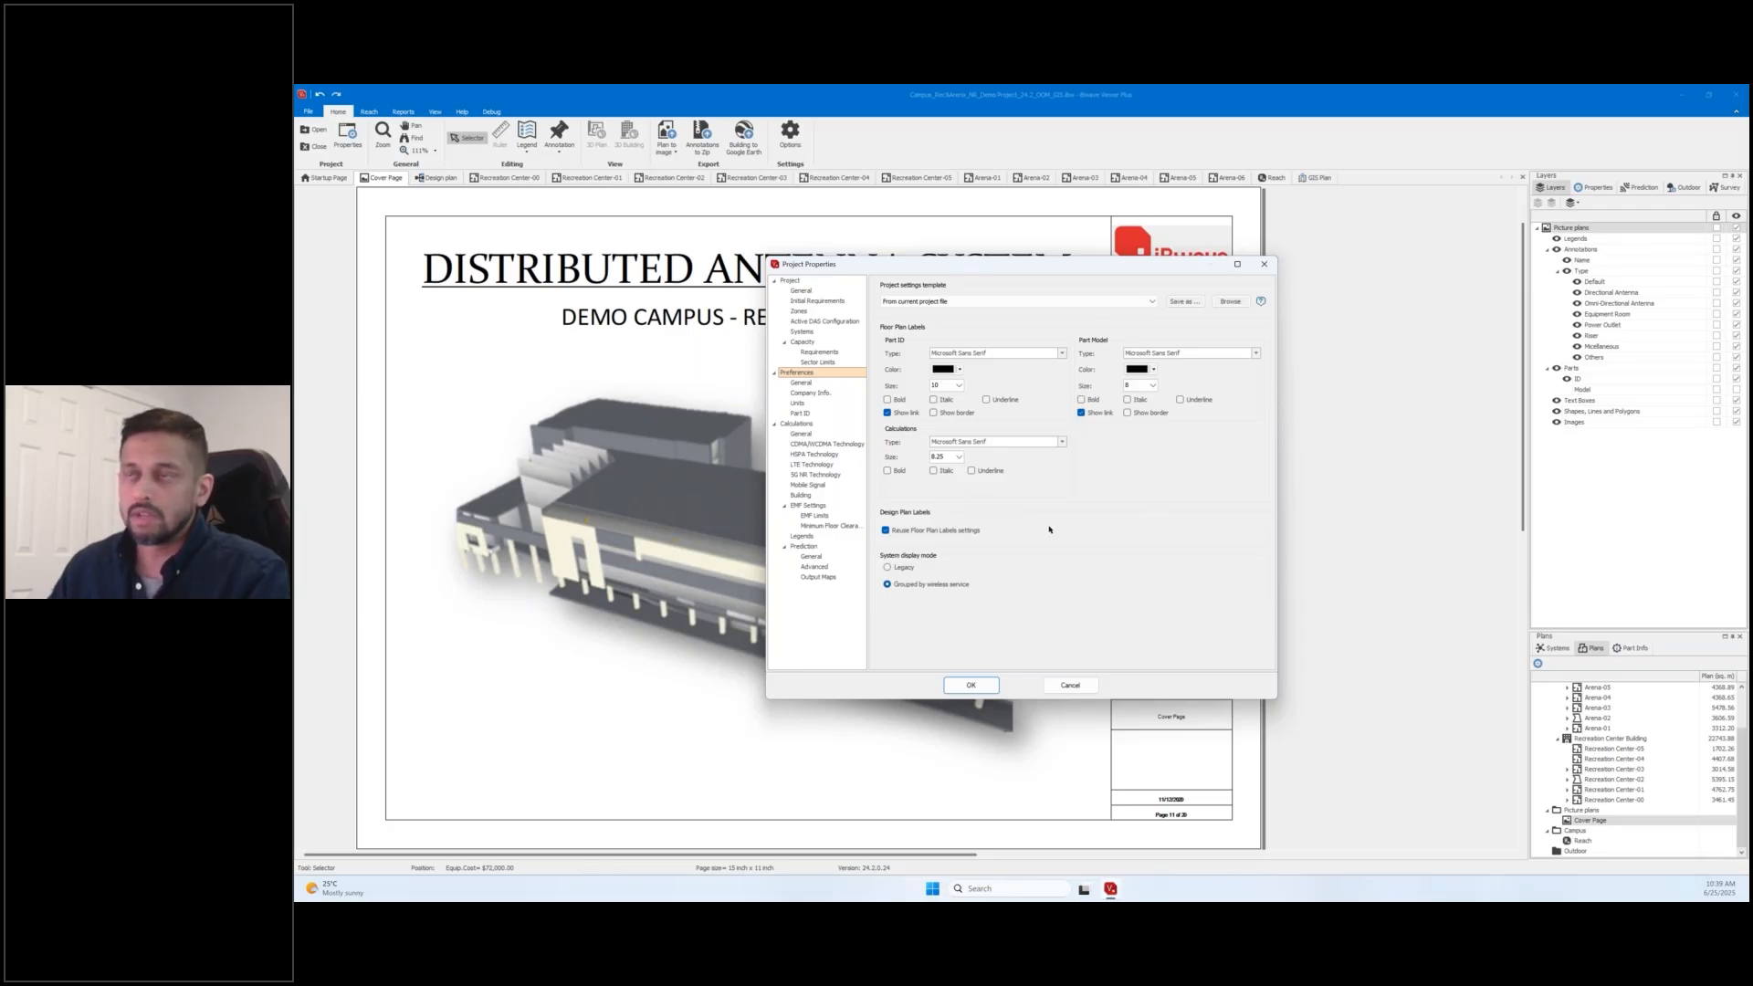
click(813, 384)
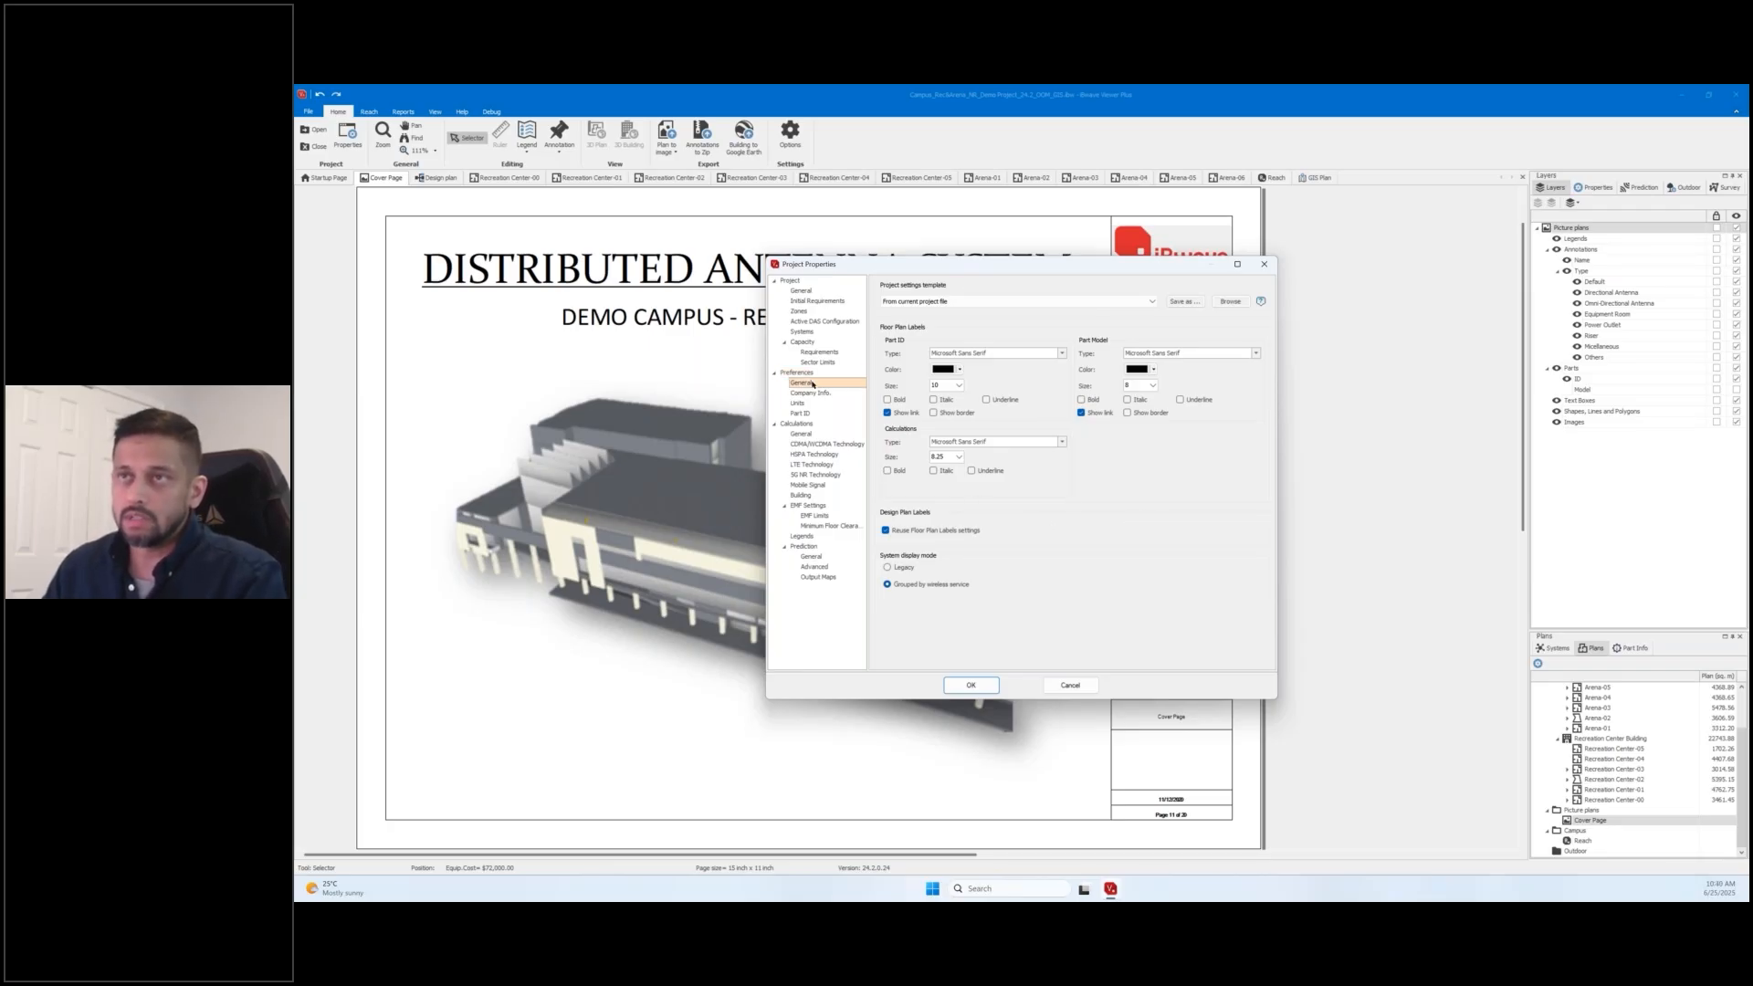
click(814, 393)
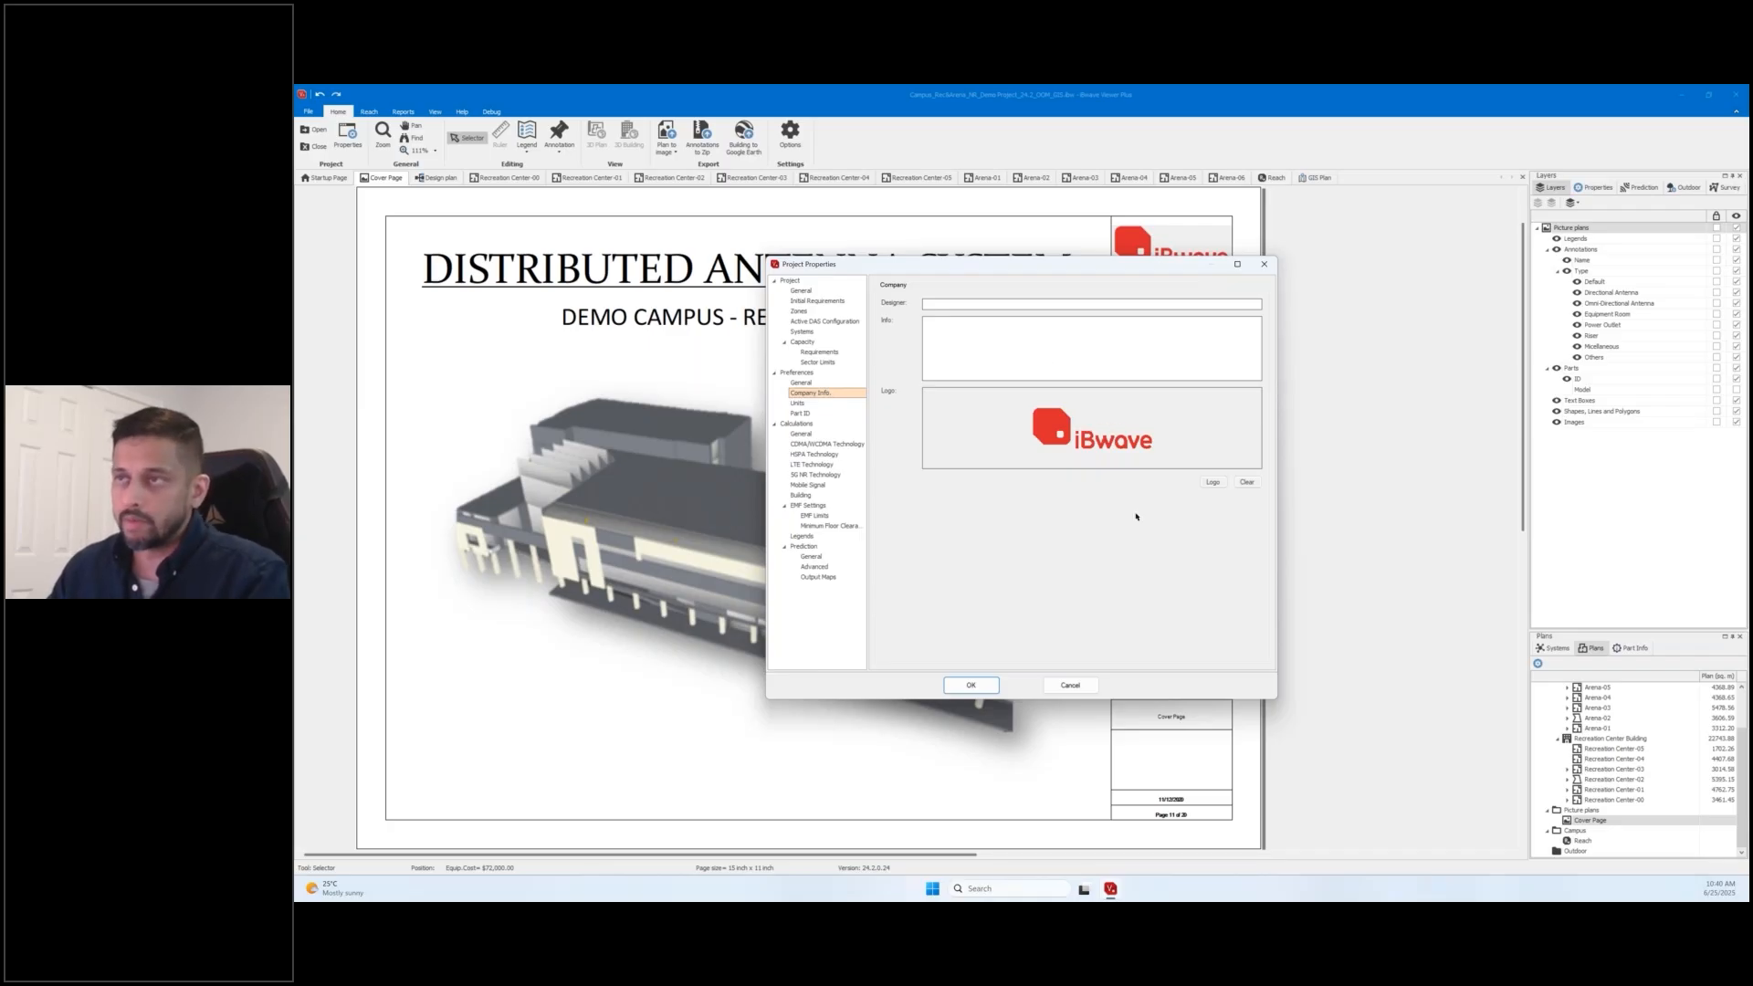
click(812, 404)
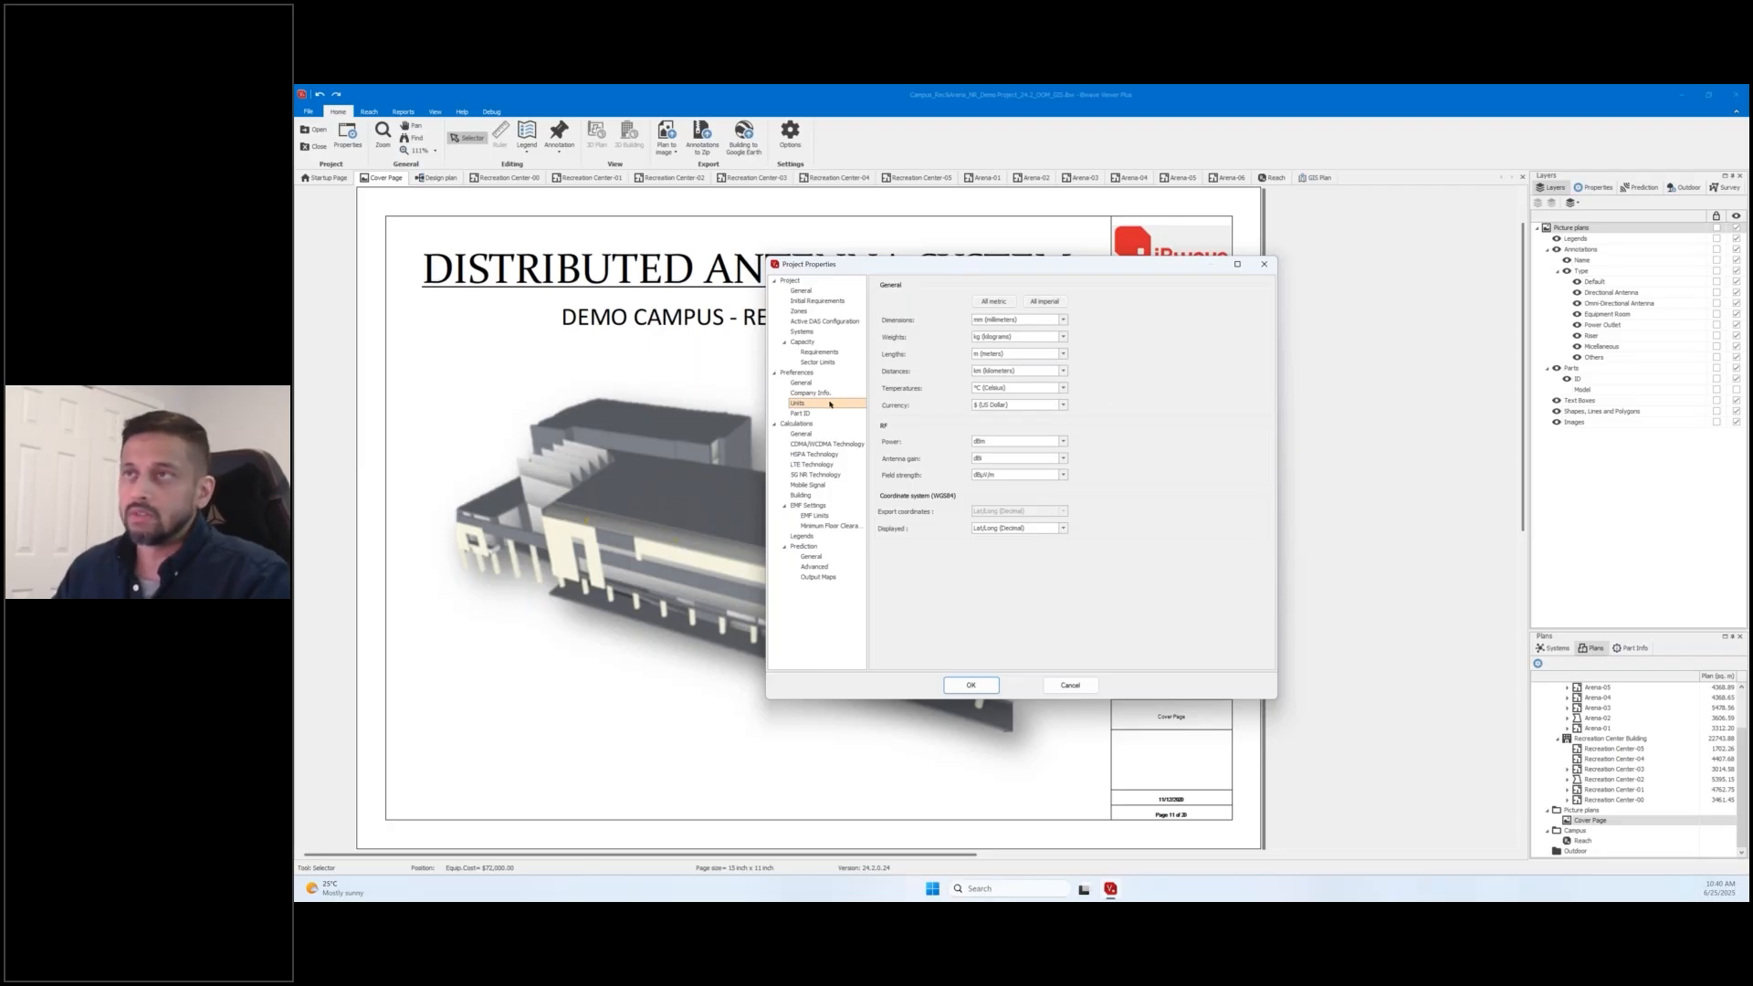
click(804, 413)
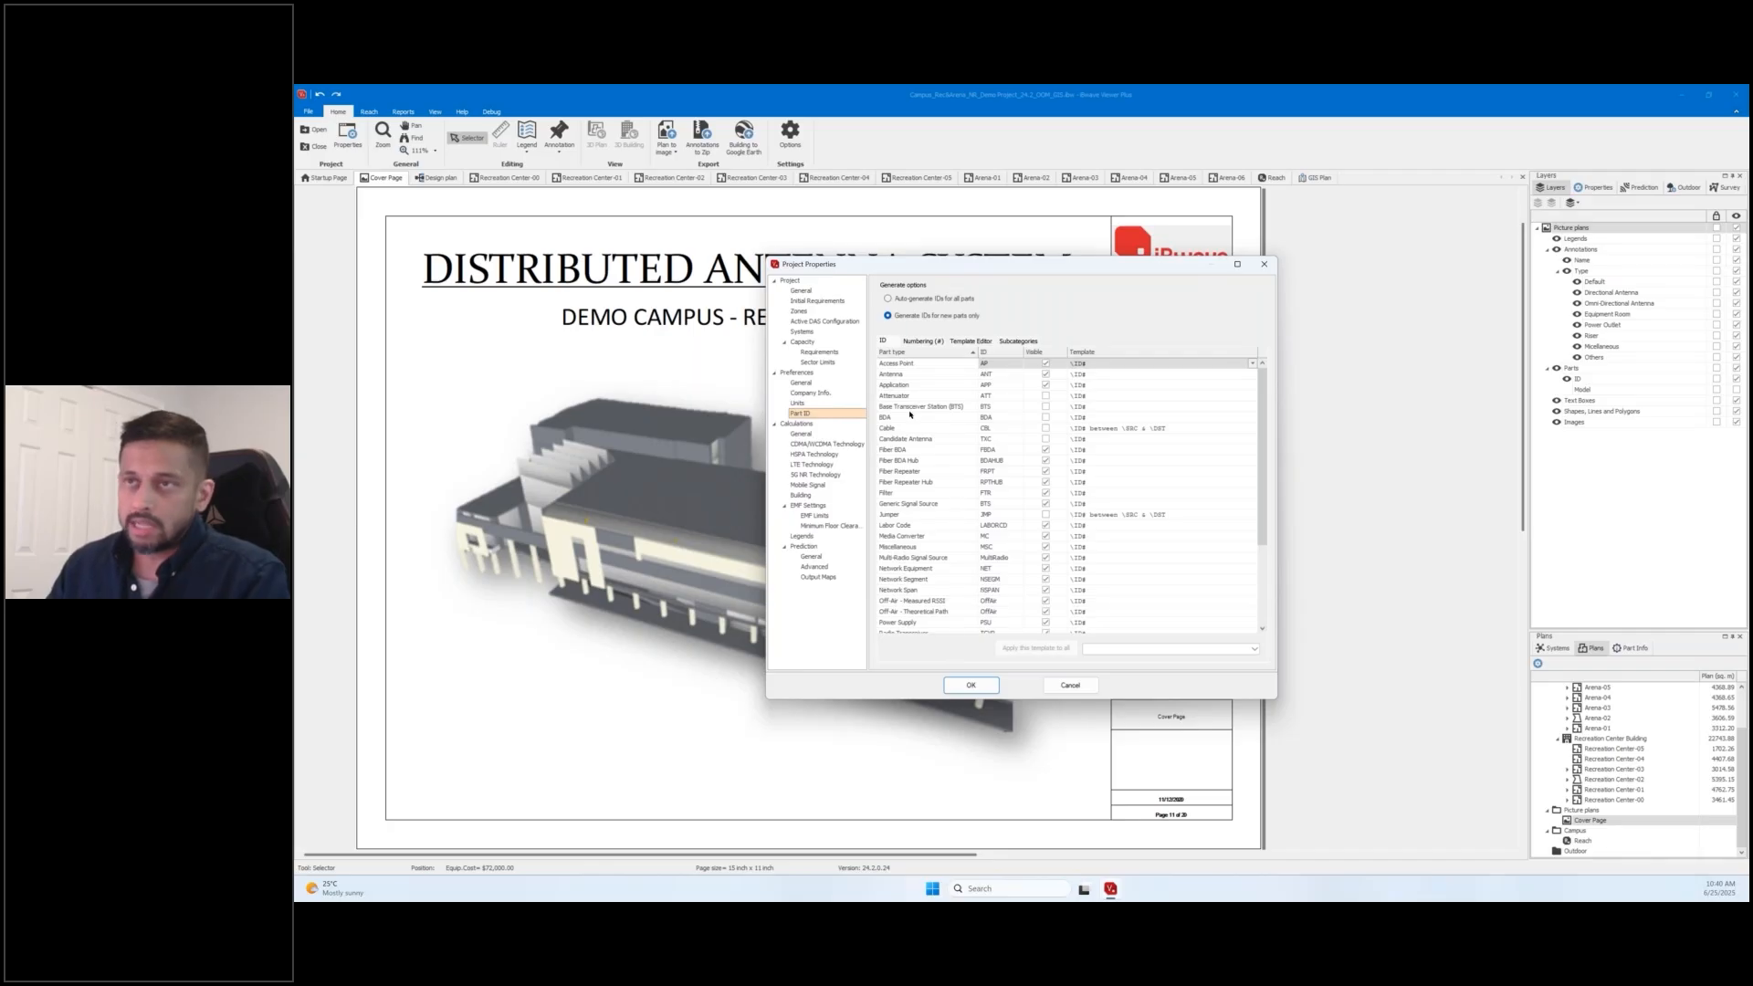
Examine the calculation settings for general, CDMA/WCDMA, HSPA, LTE and 5G NR technologies and the EMF settings.
click(803, 435)
click(811, 445)
click(816, 456)
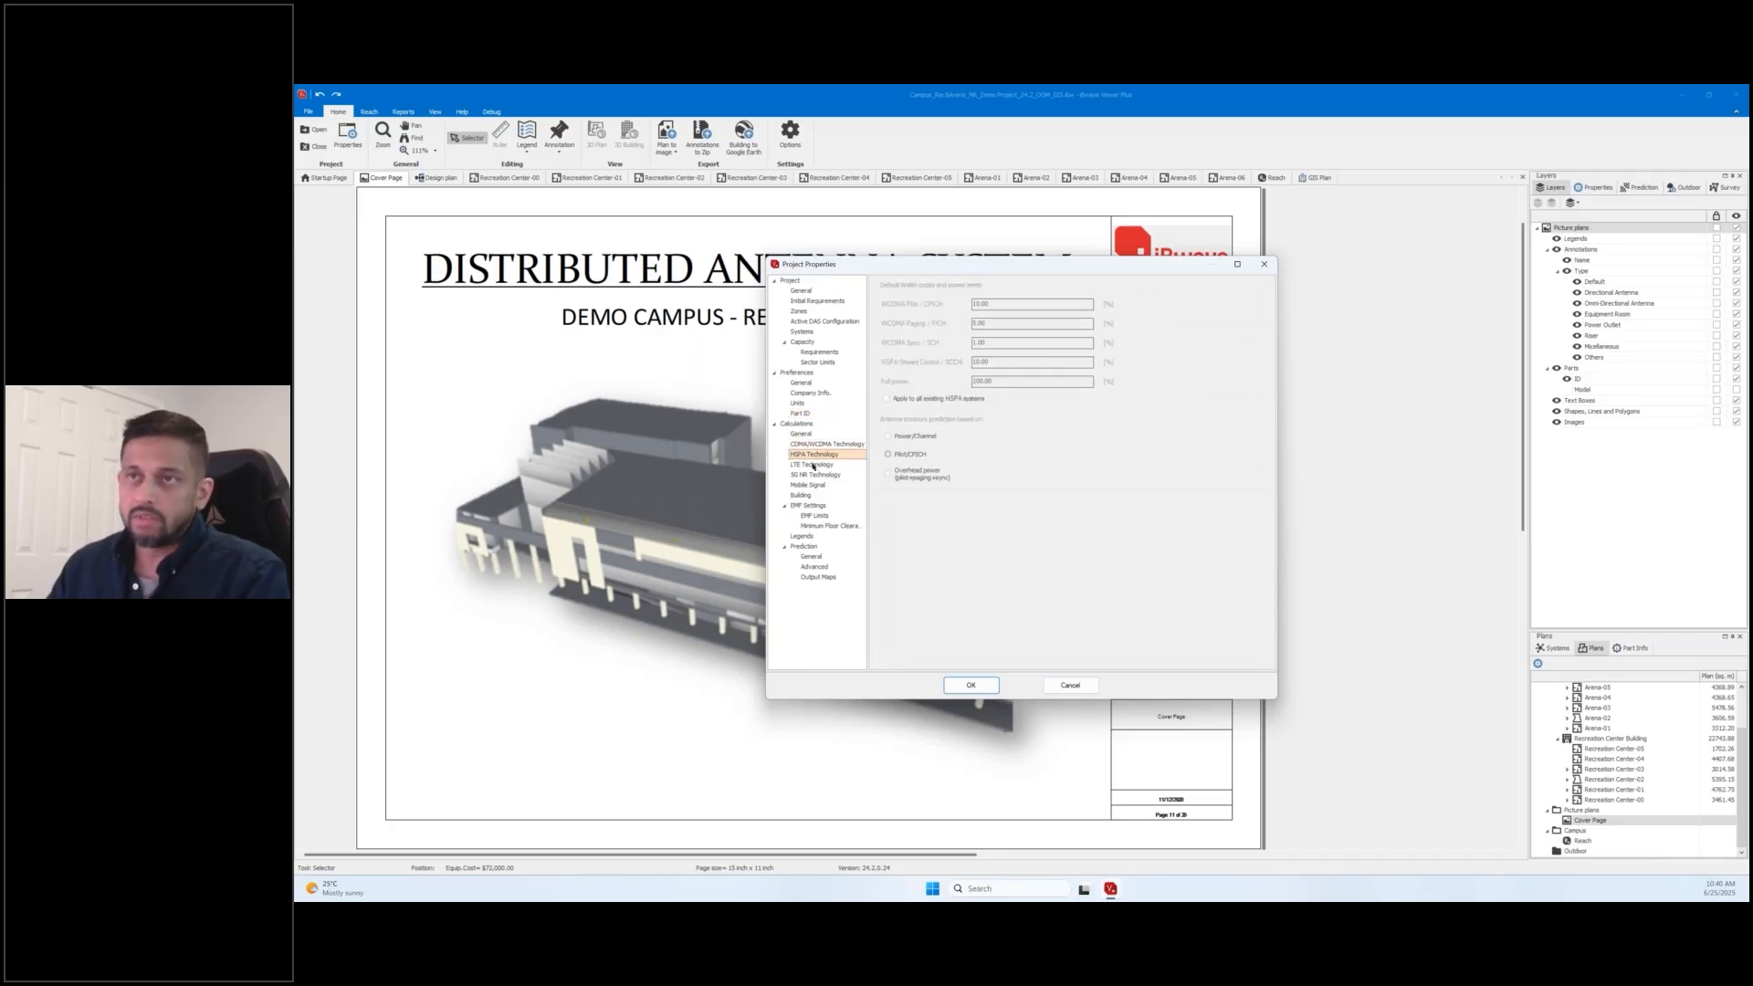
click(814, 466)
click(815, 475)
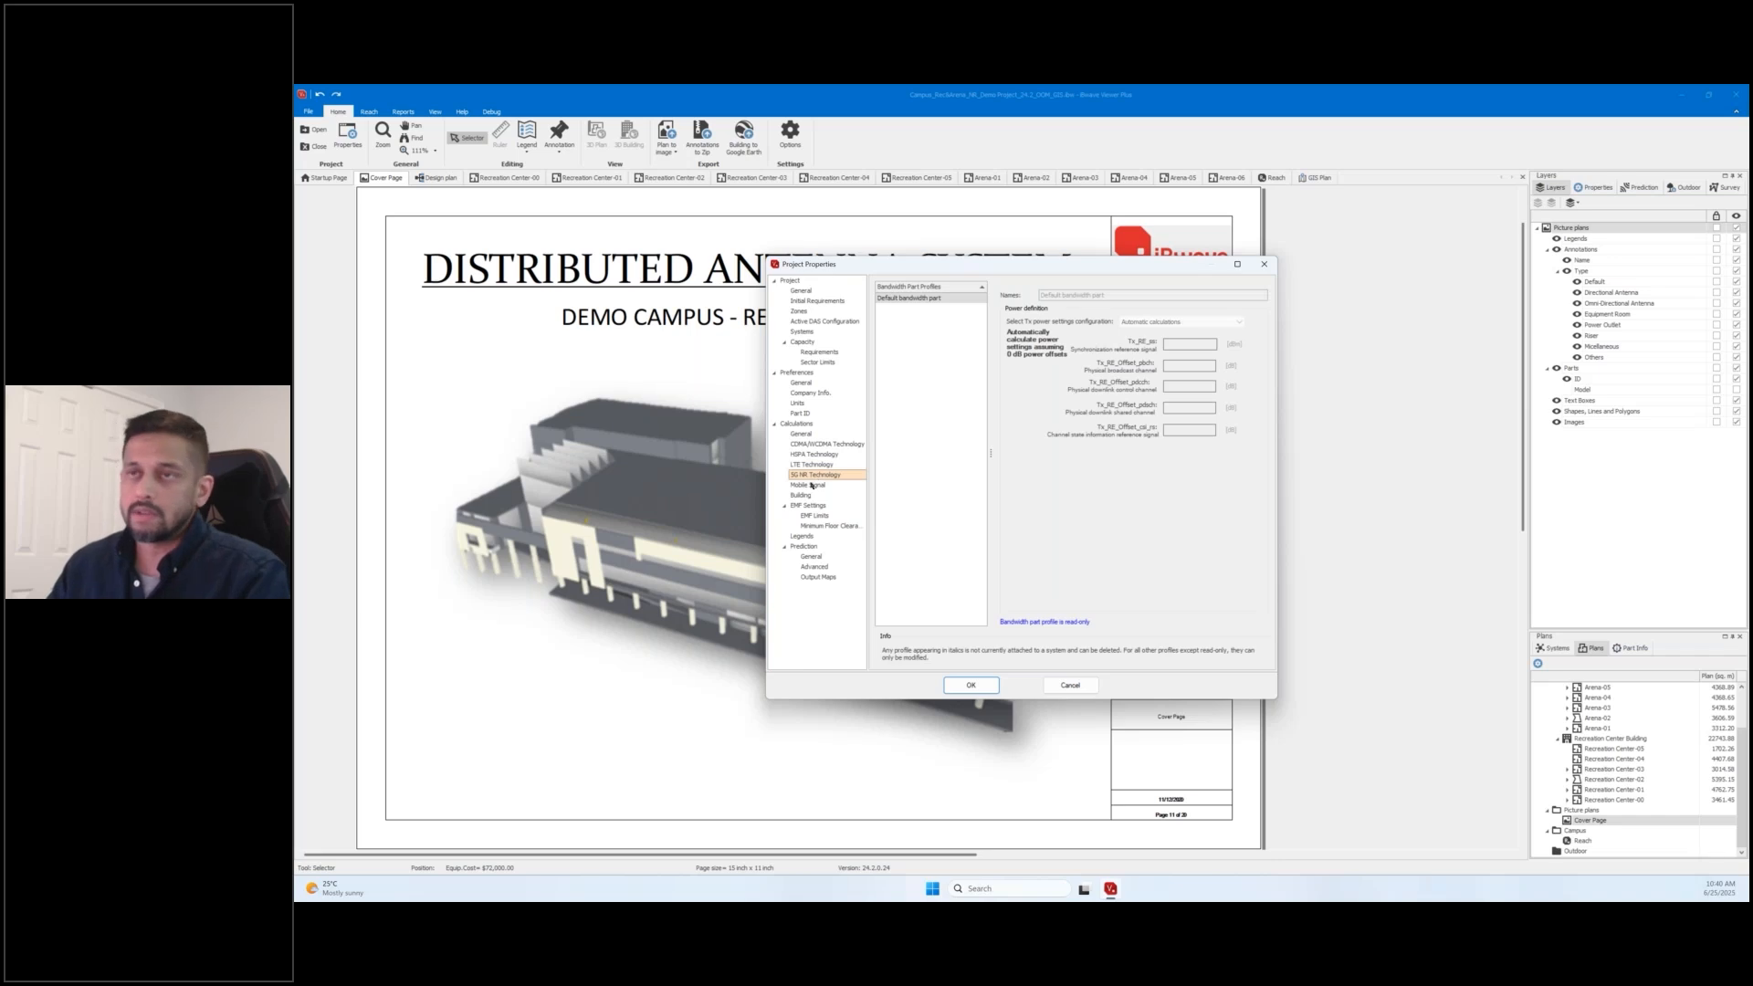
click(809, 464)
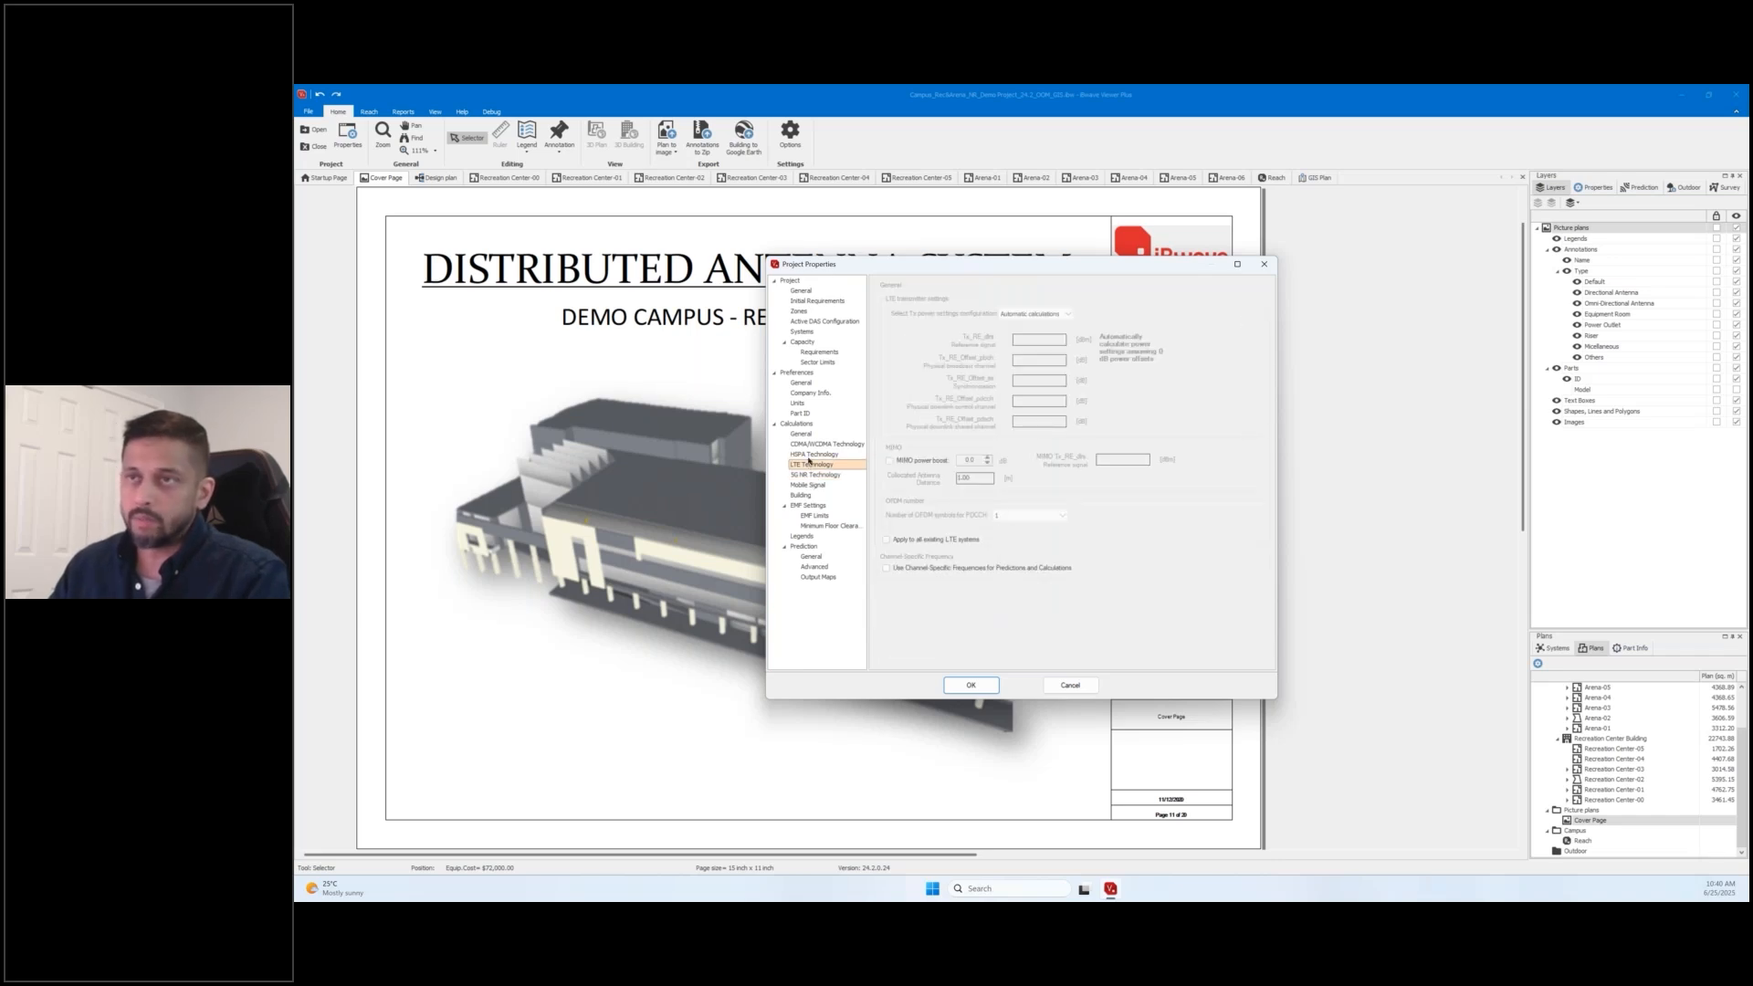
click(810, 474)
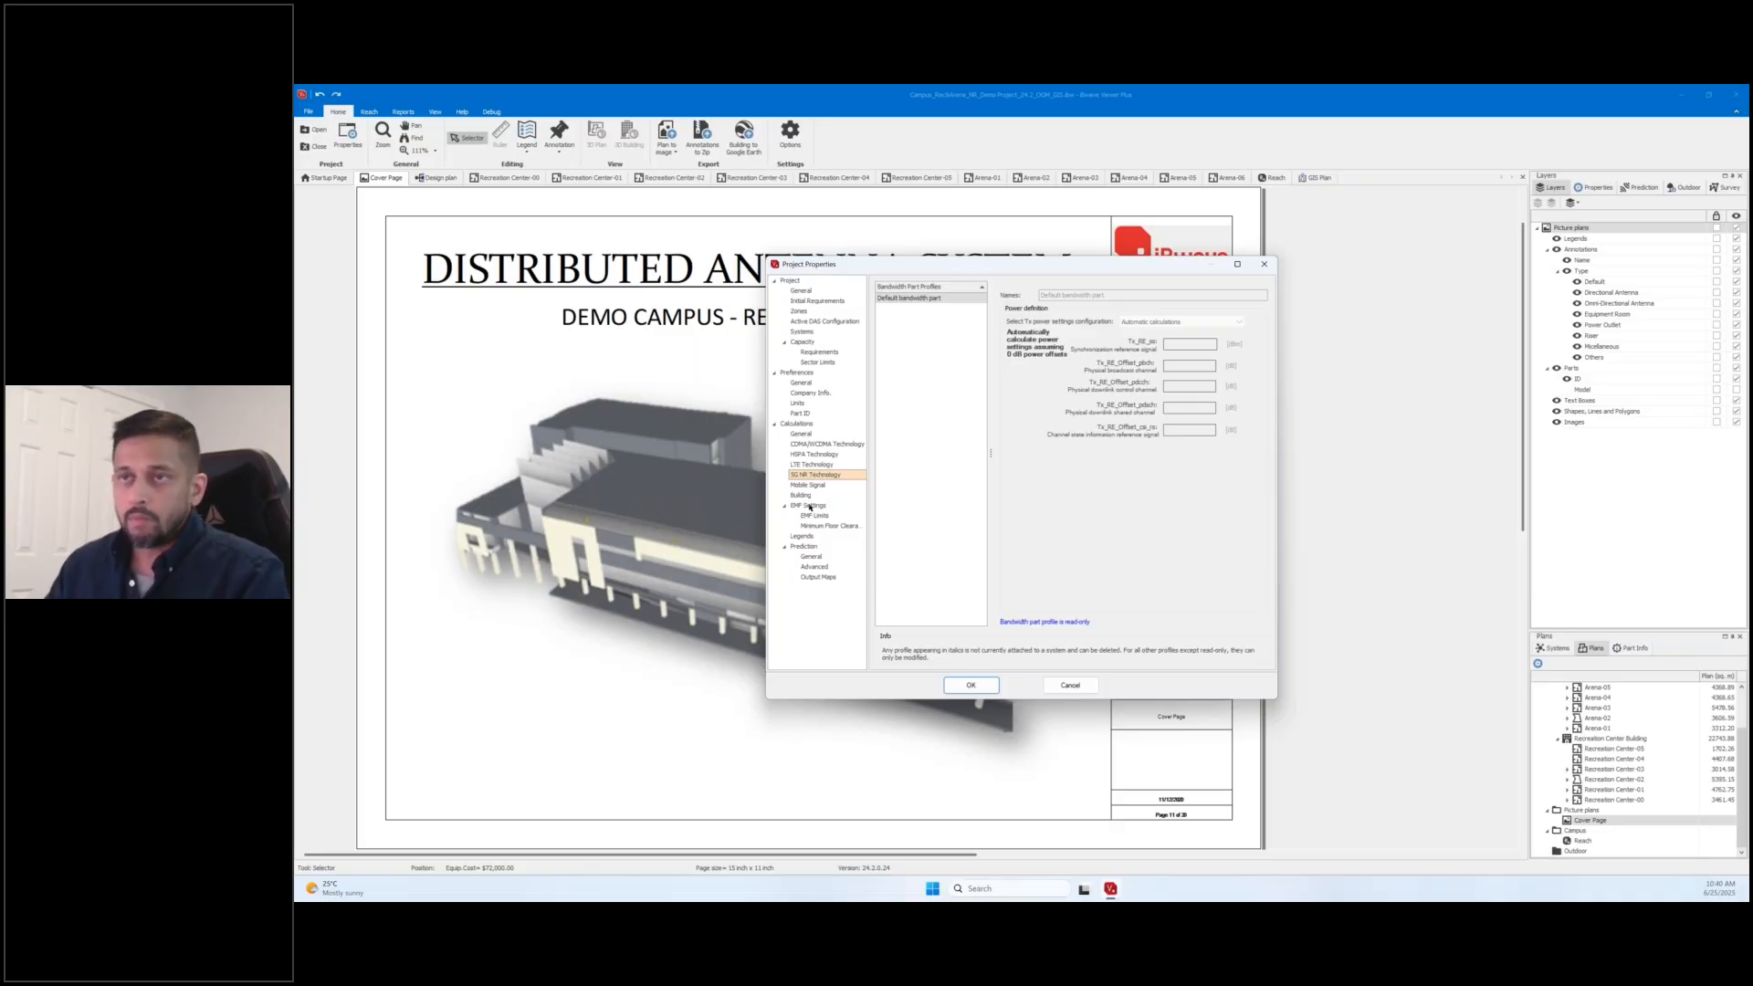
click(809, 505)
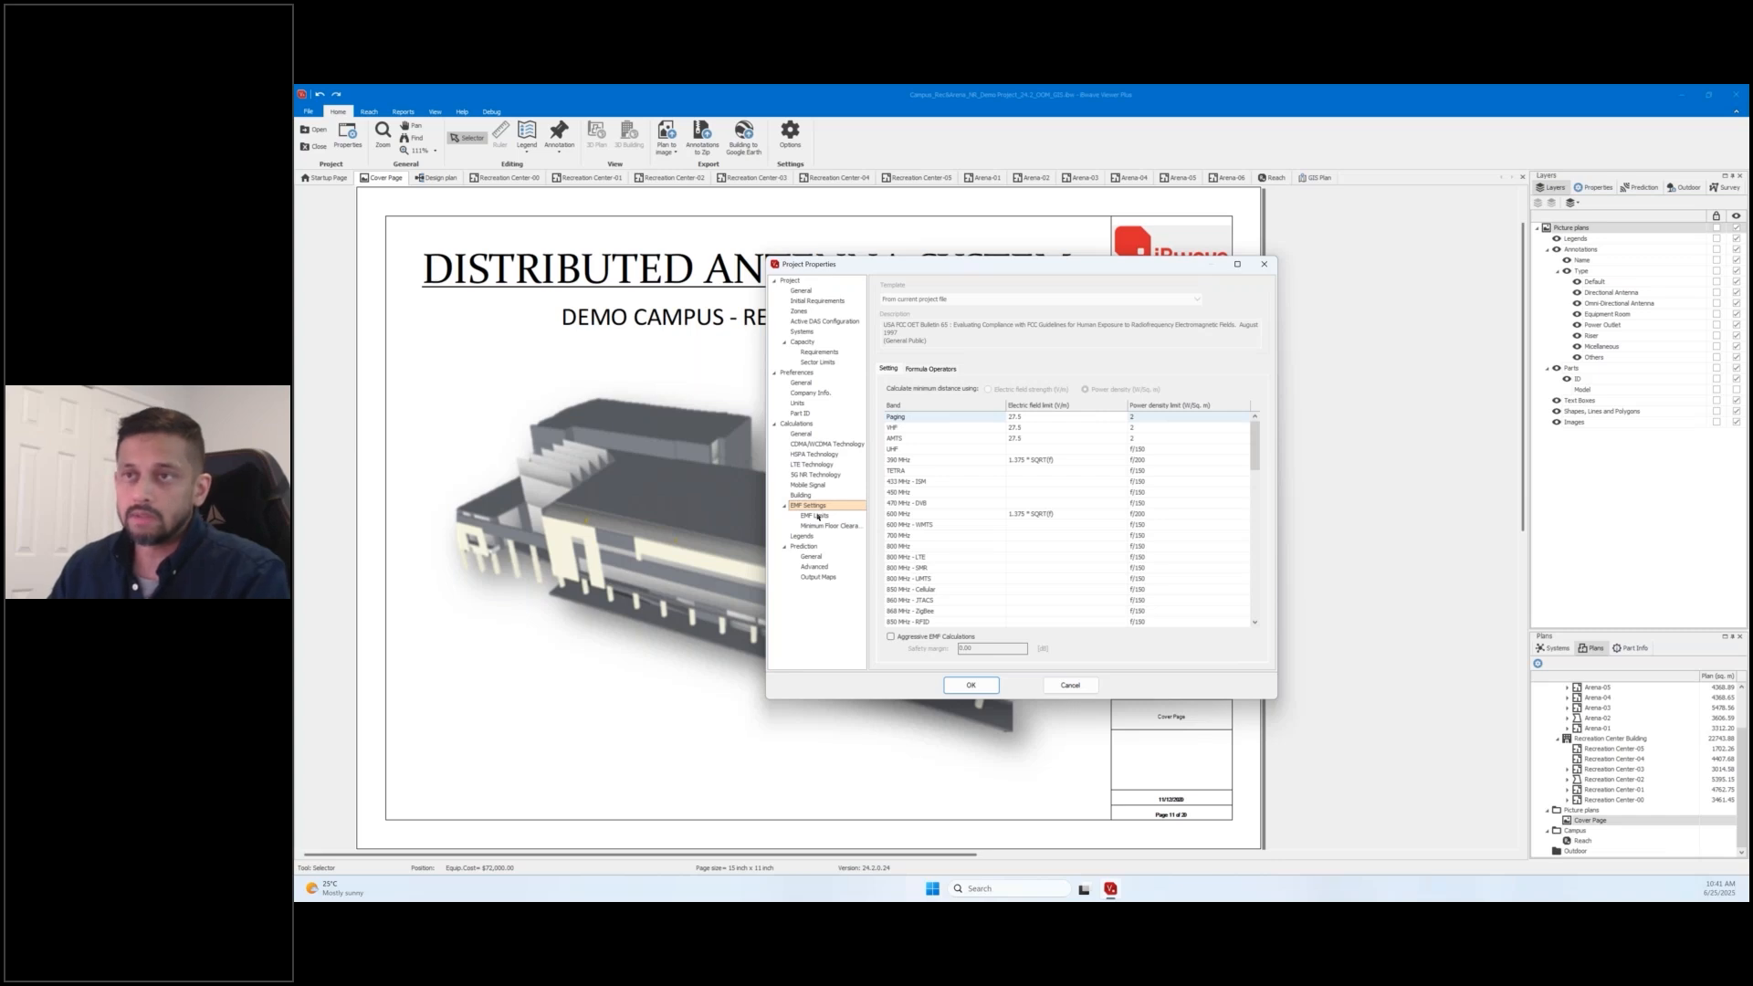
Review the general and advanced prediction settings and the LTE RSRP output map's specific and legend settings, and cancel the project properties.
click(812, 557)
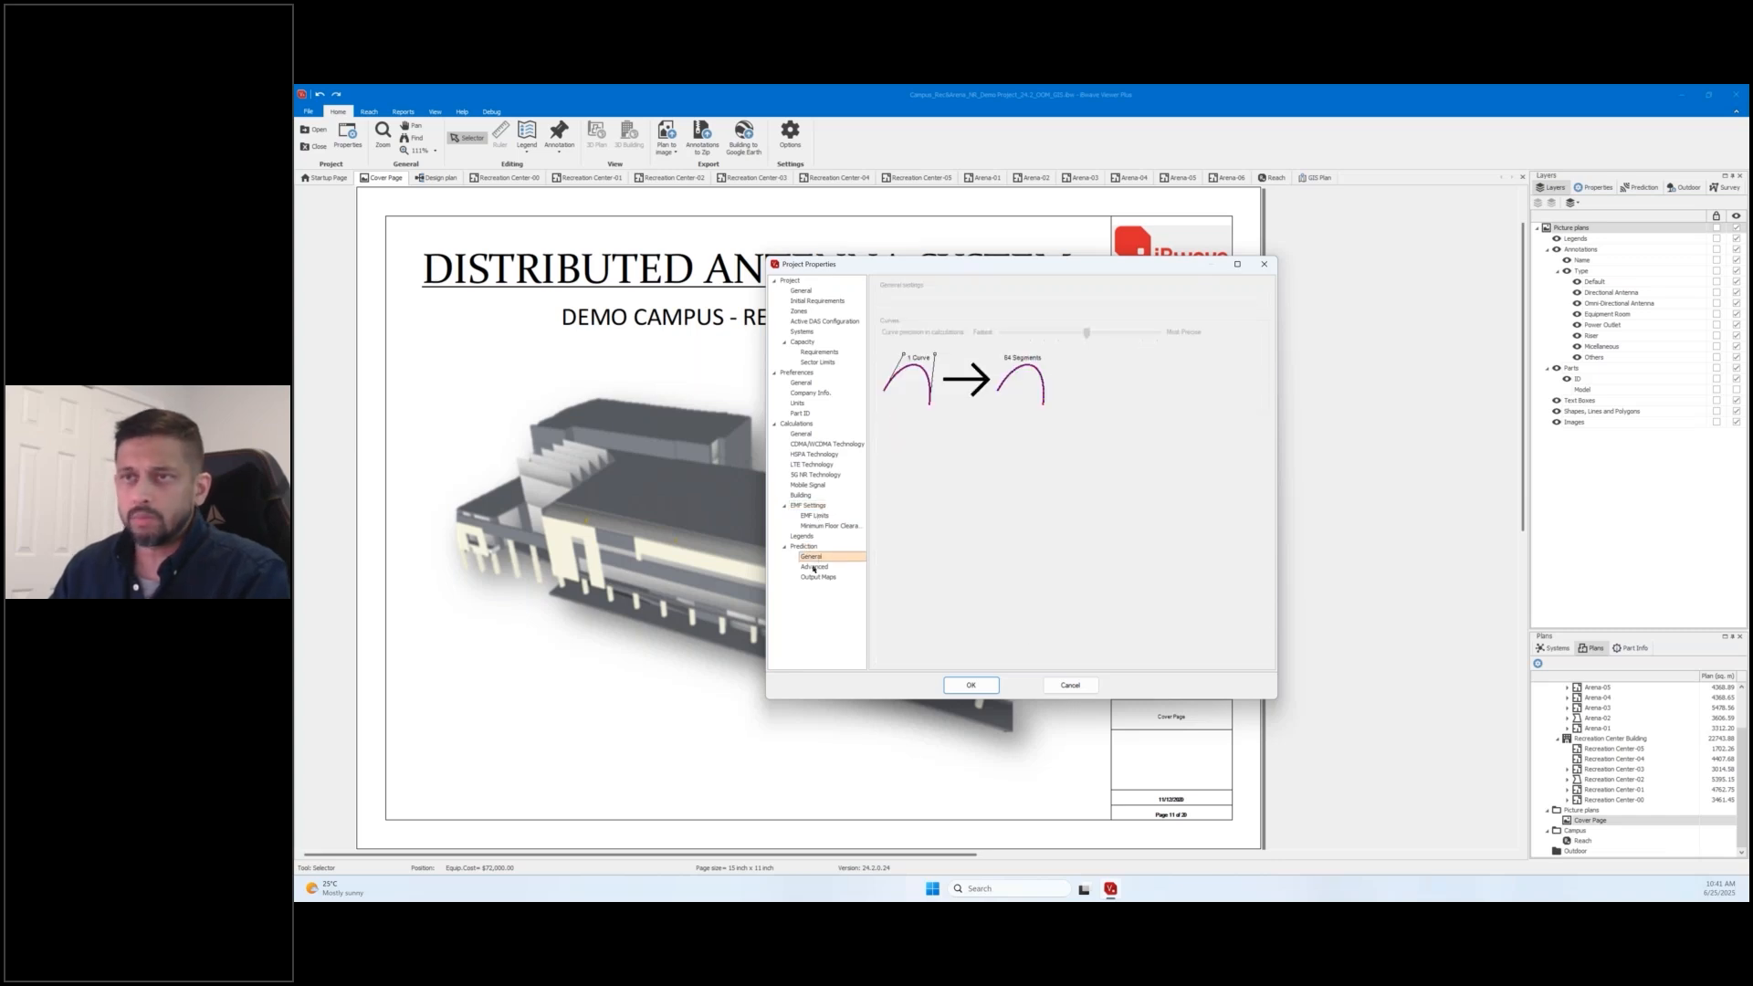
click(817, 568)
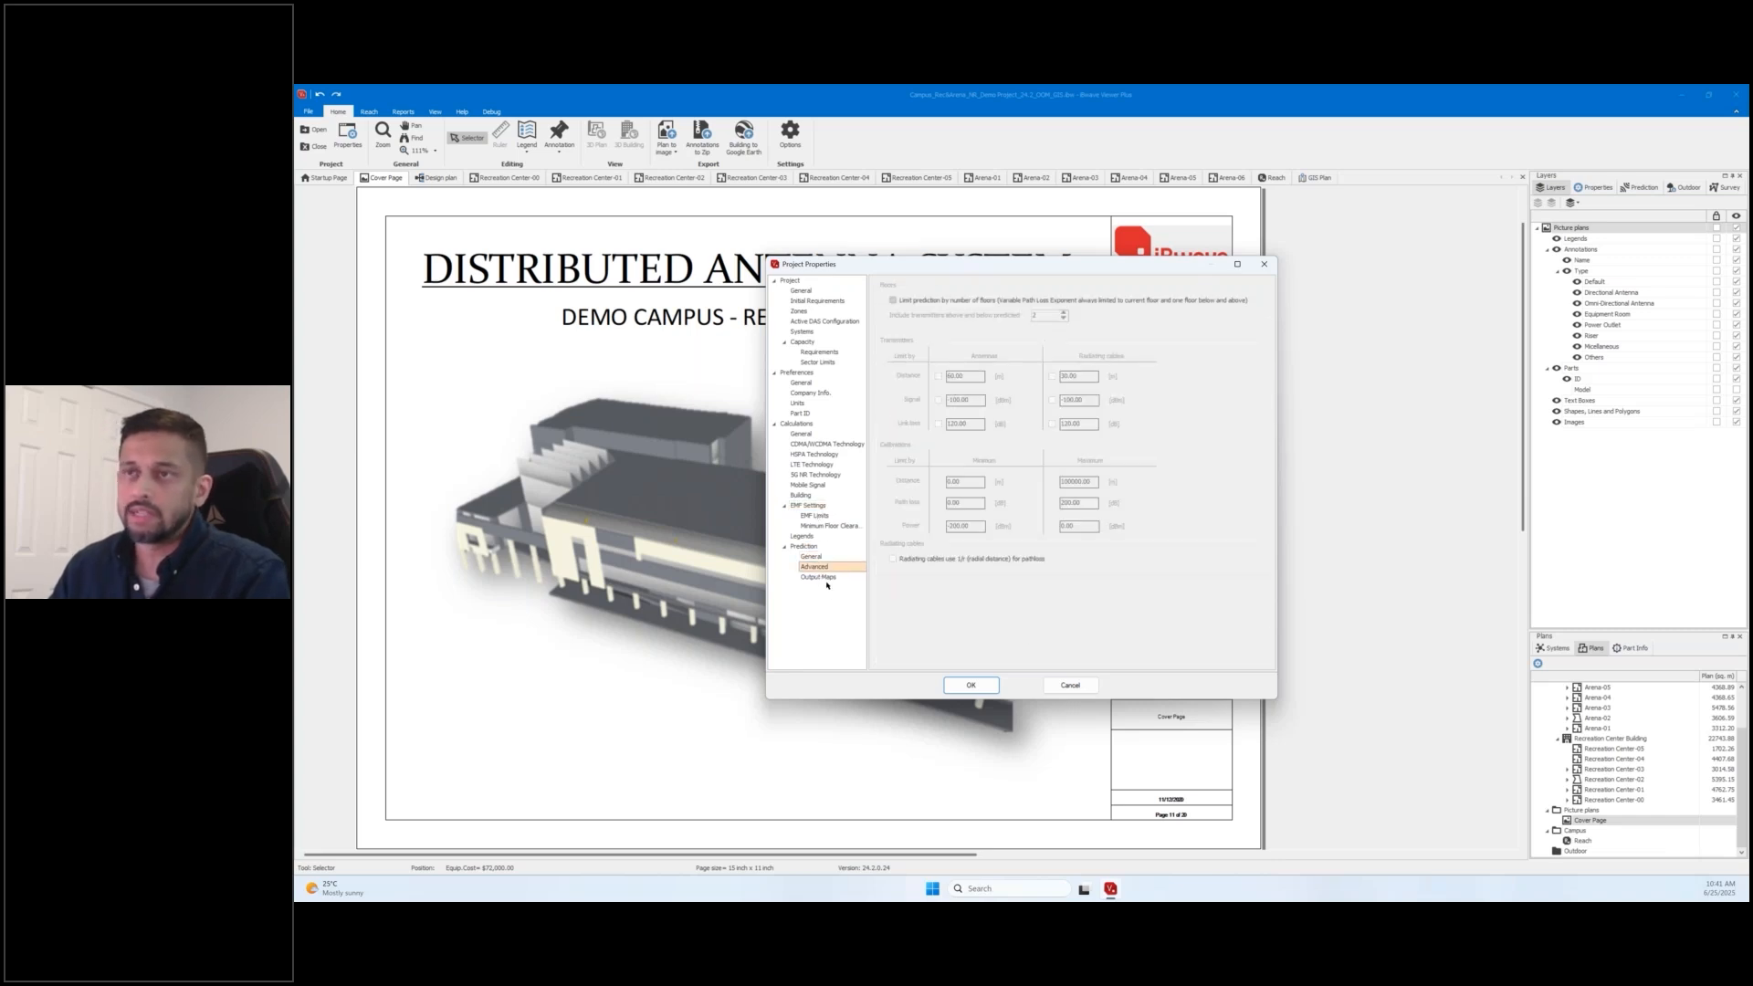
click(850, 577)
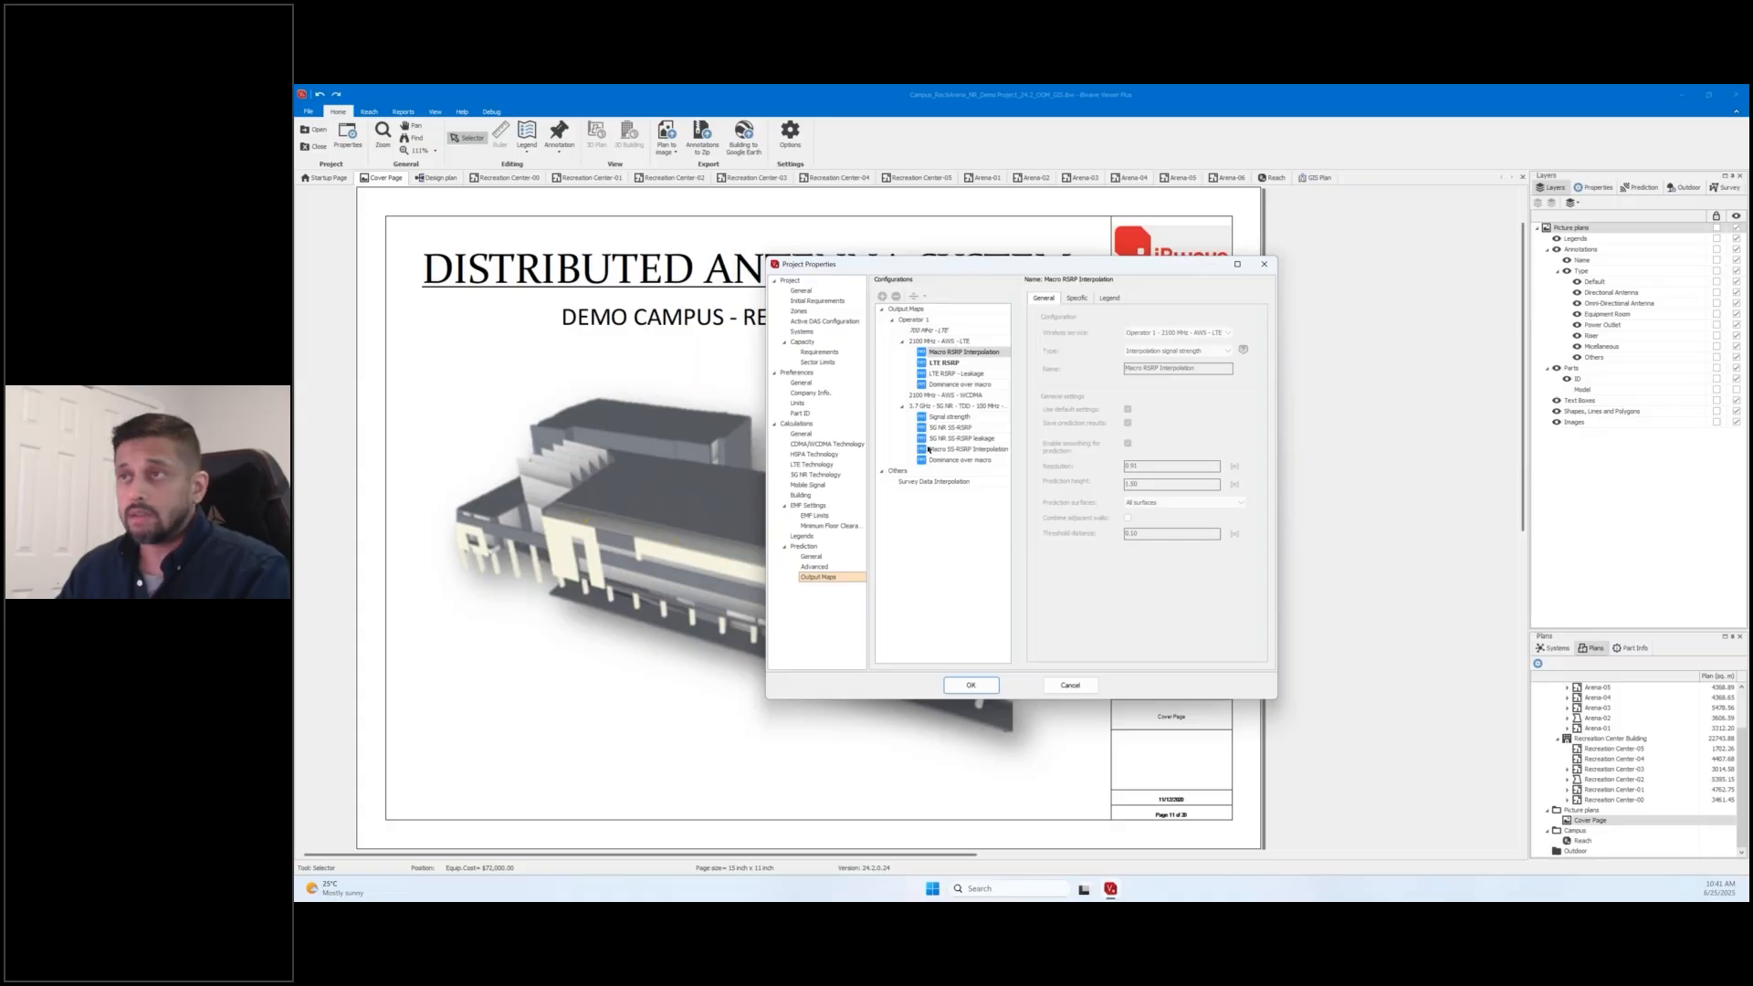
click(945, 362)
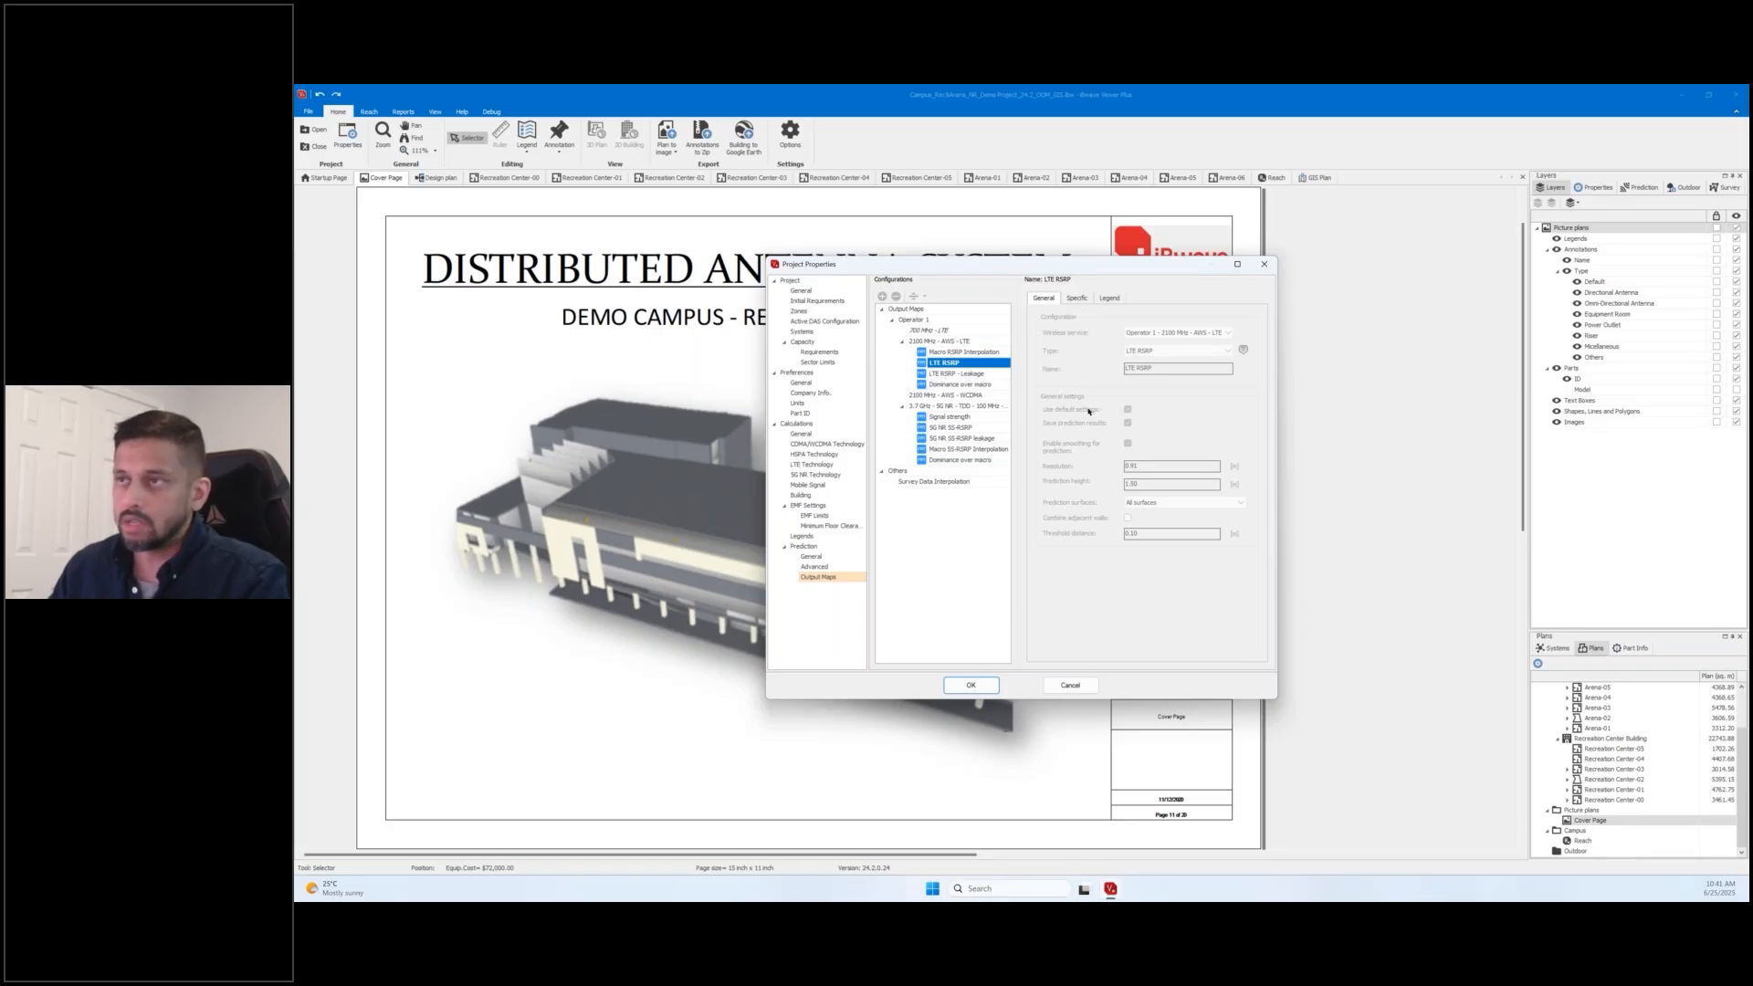
click(1076, 298)
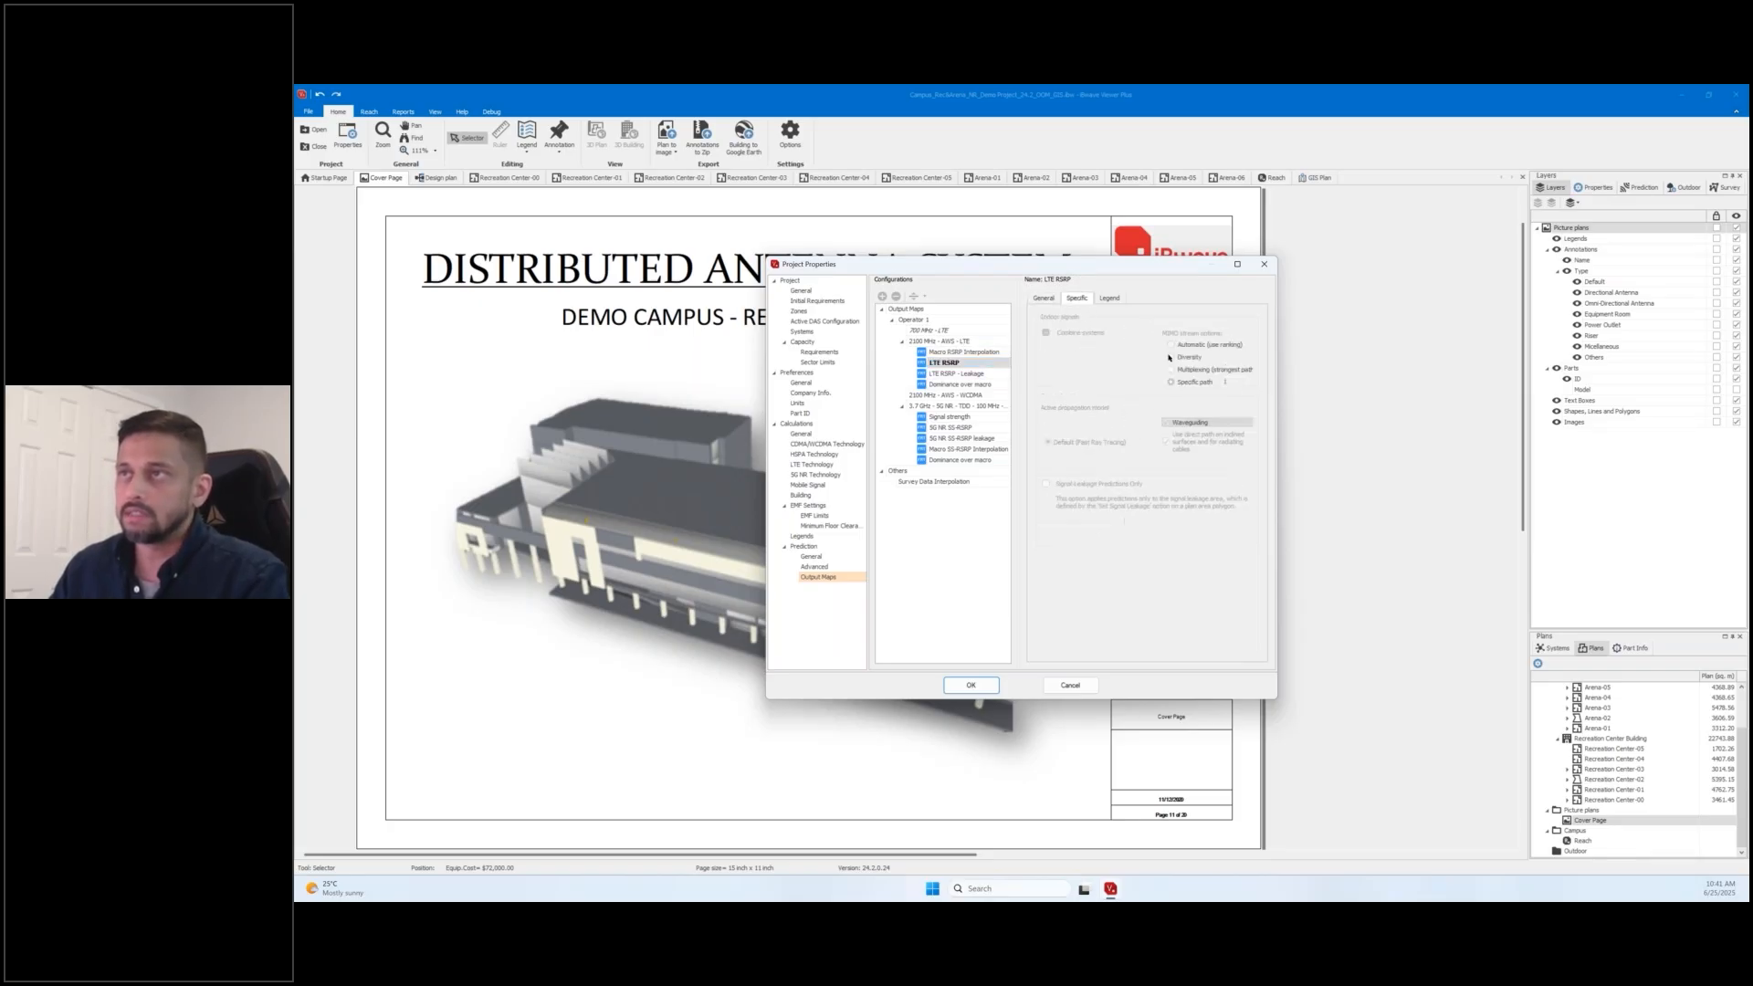
click(1110, 298)
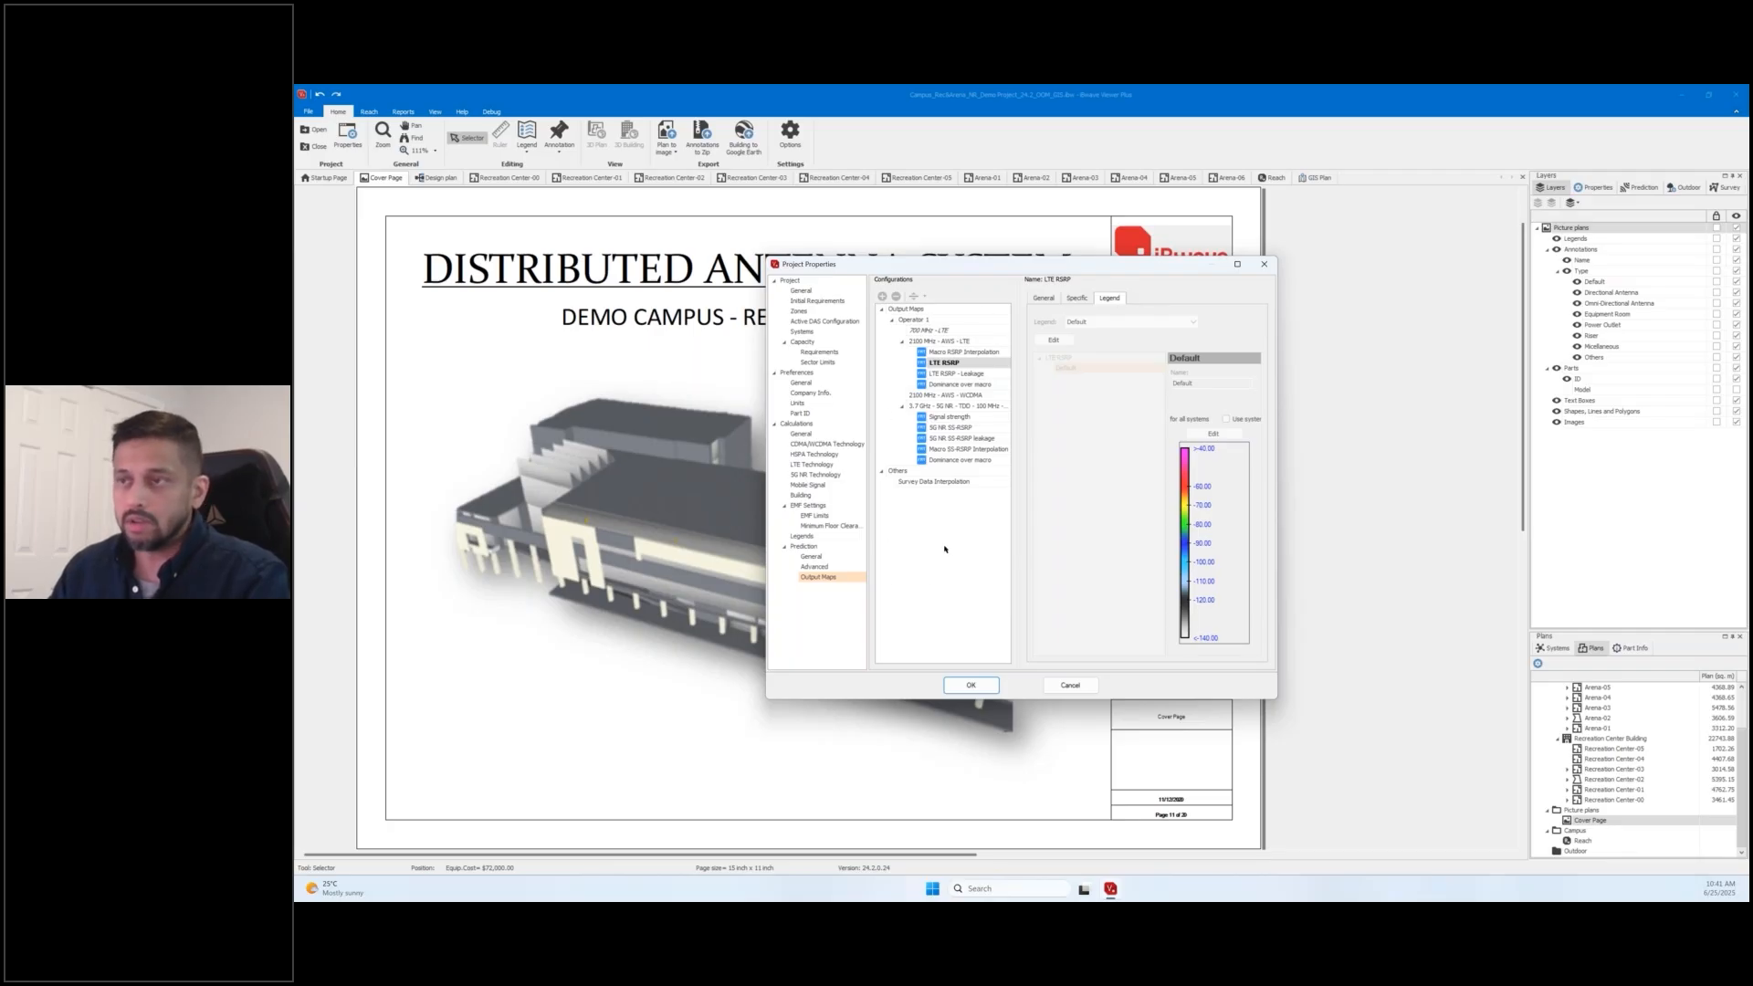
click(1071, 684)
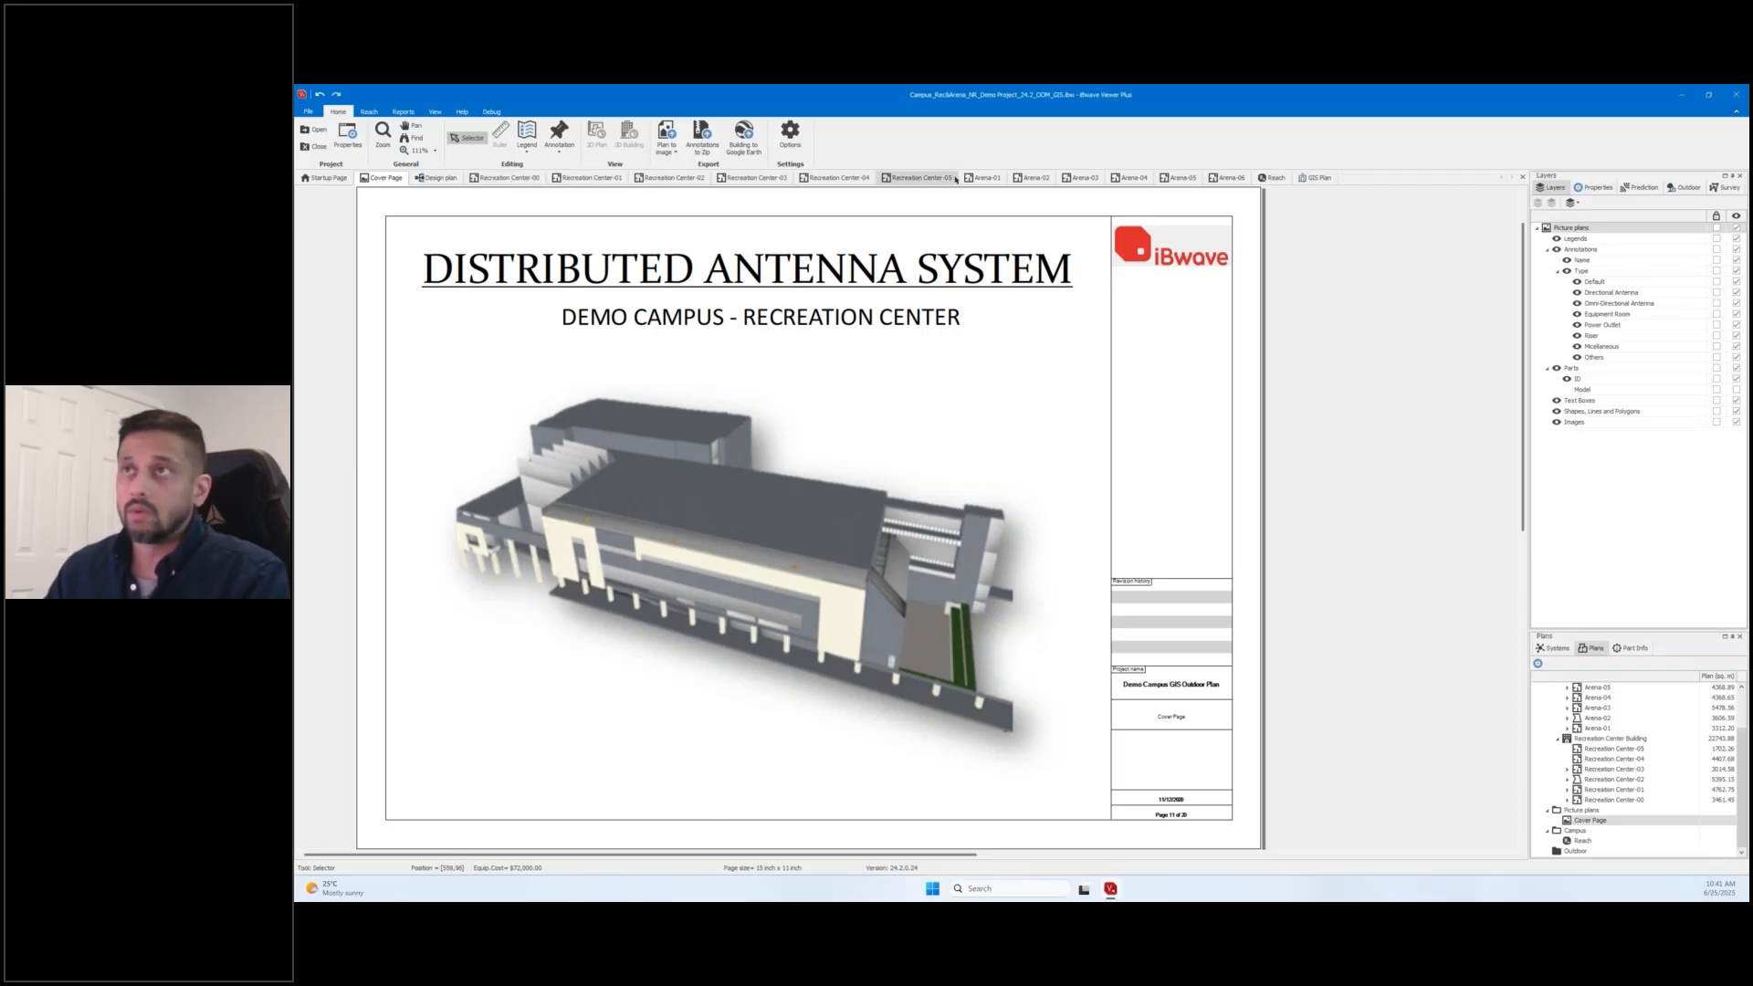
Open the Arena-01 floor plan, inspect its building's coverage in the 3D viewer from several angles, and close the viewer.
click(985, 177)
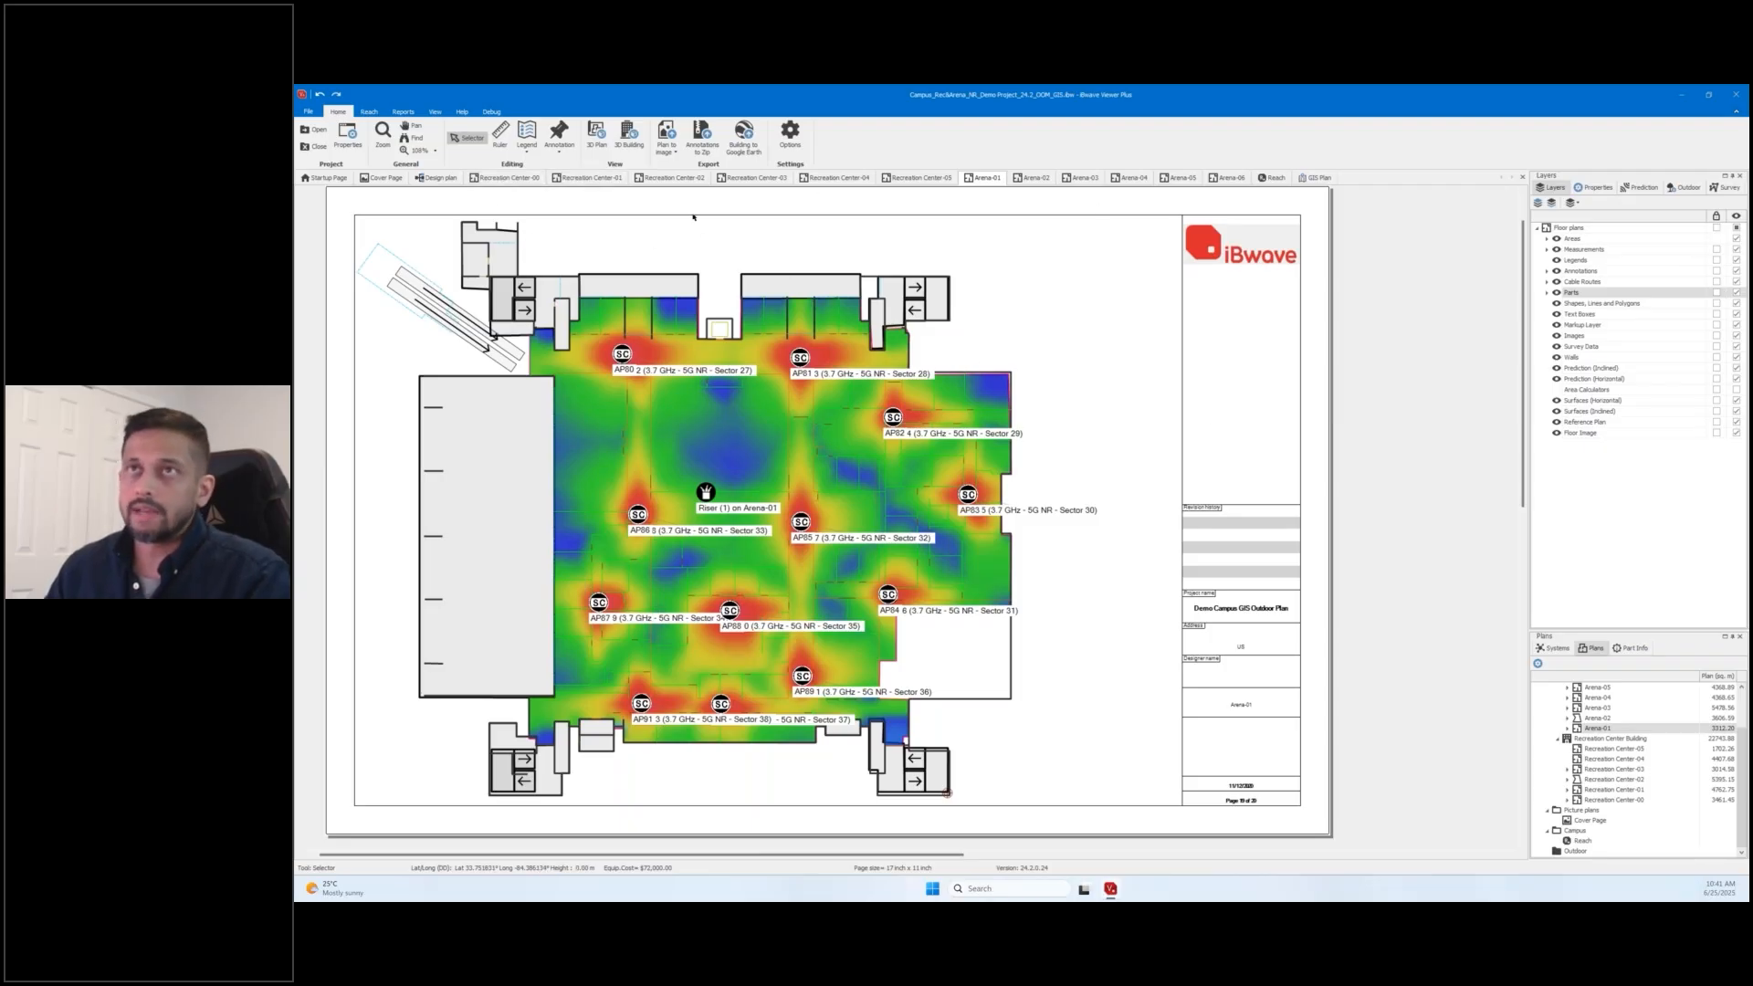
click(629, 146)
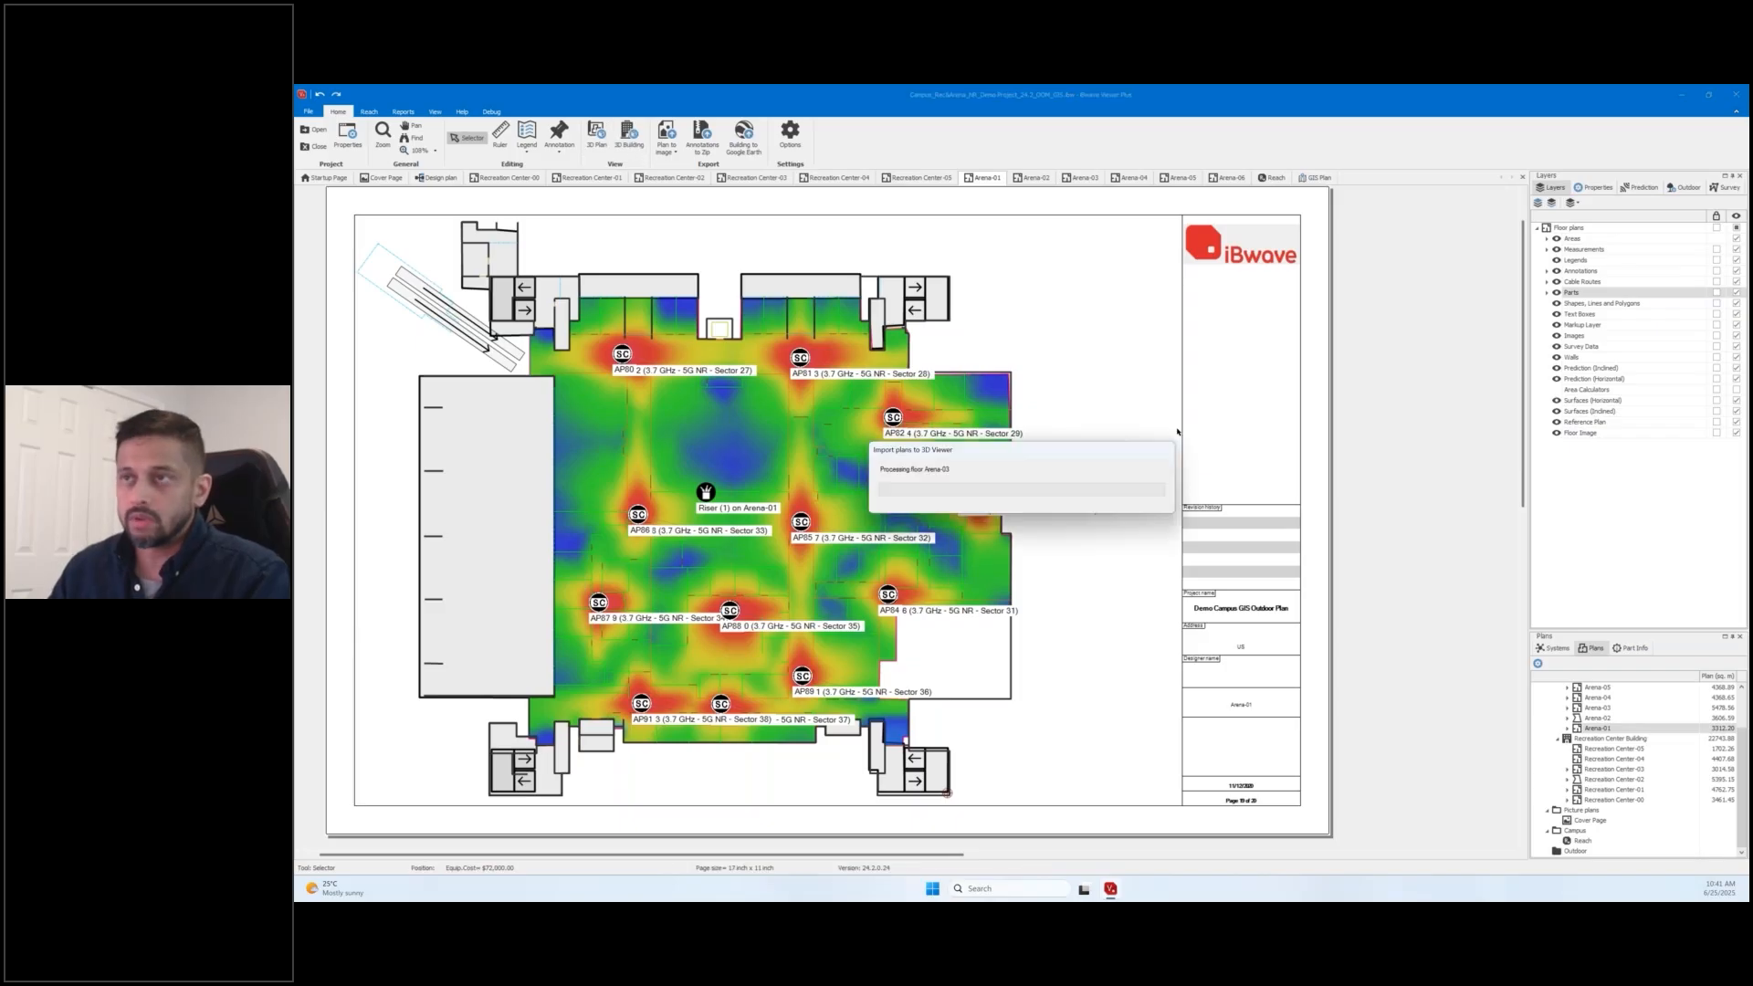
scroll(1084, 559, up, 3)
drag(1087, 555, 916, 493)
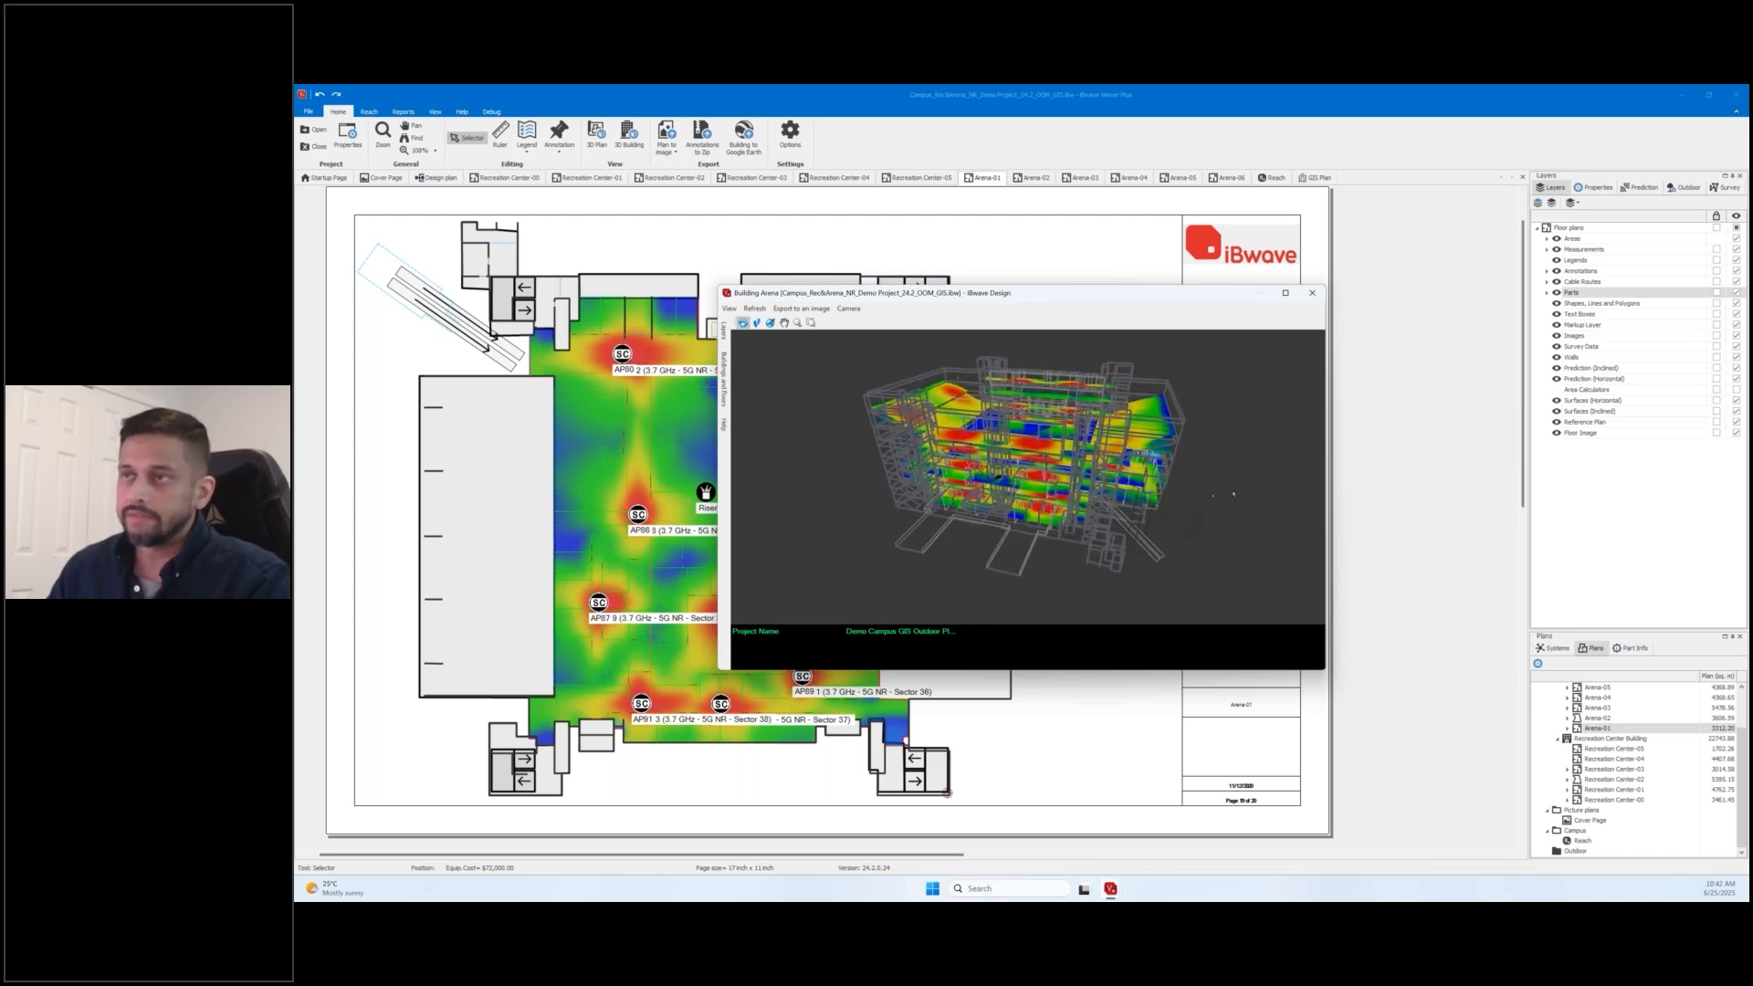
drag(1221, 495, 1185, 530)
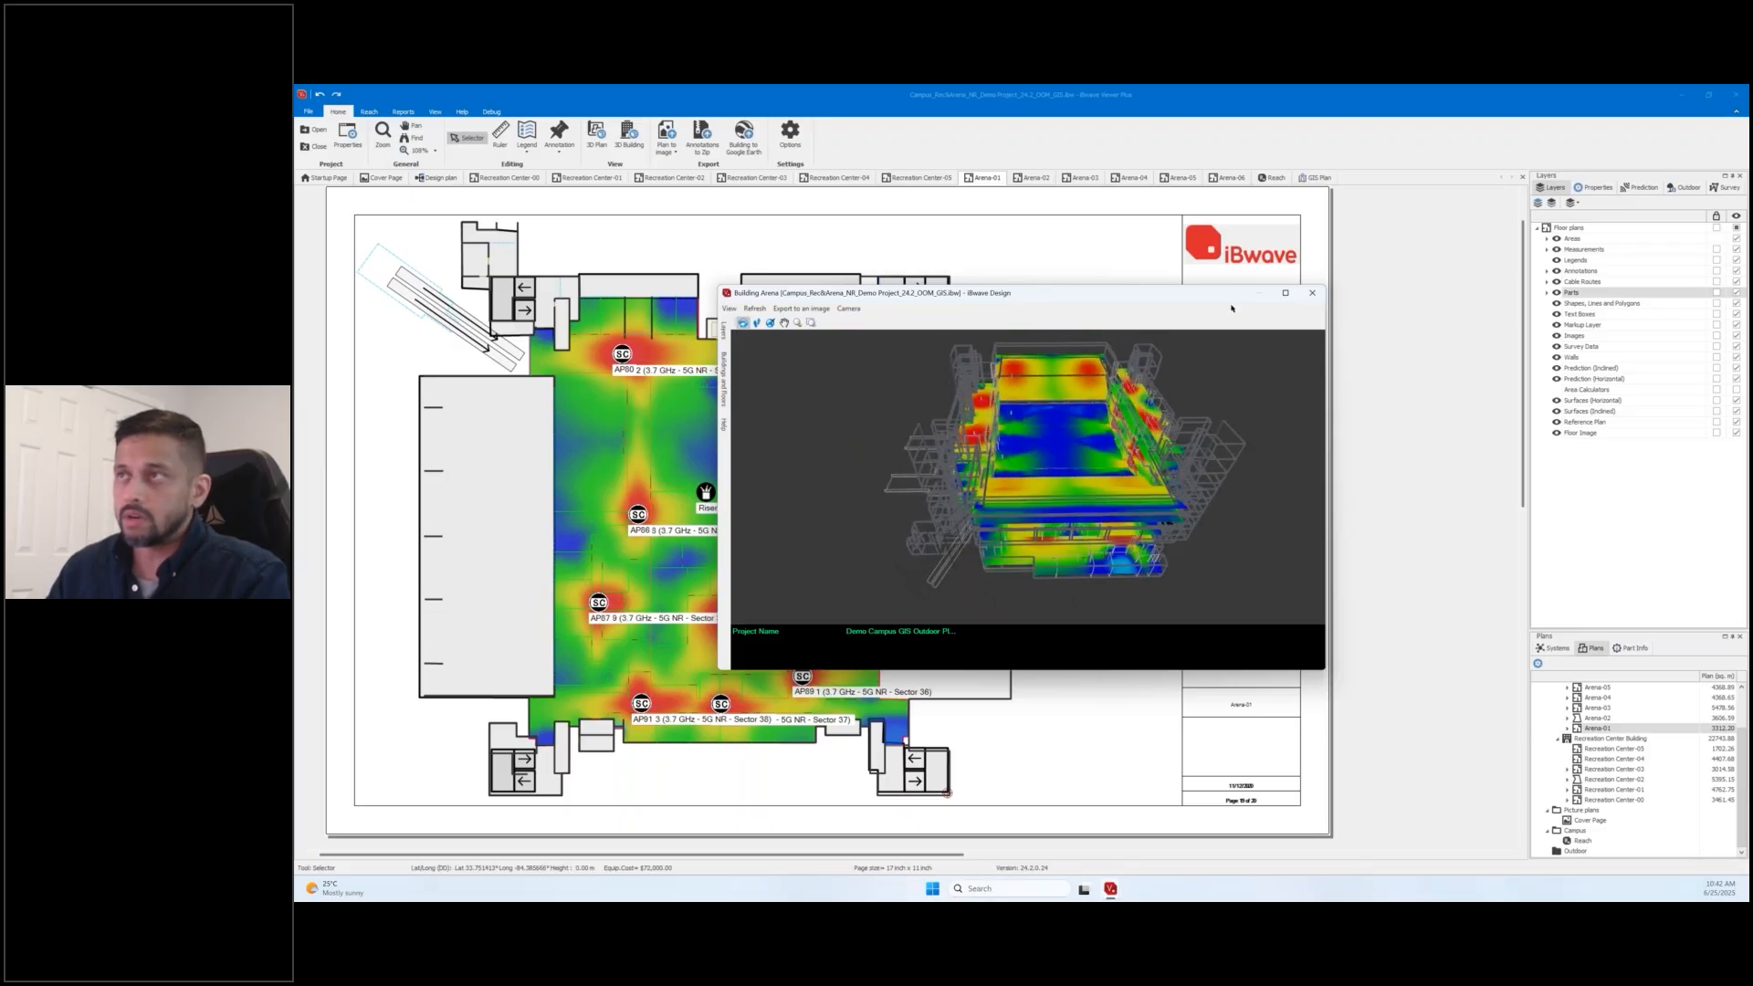
drag(1213, 484, 1161, 482)
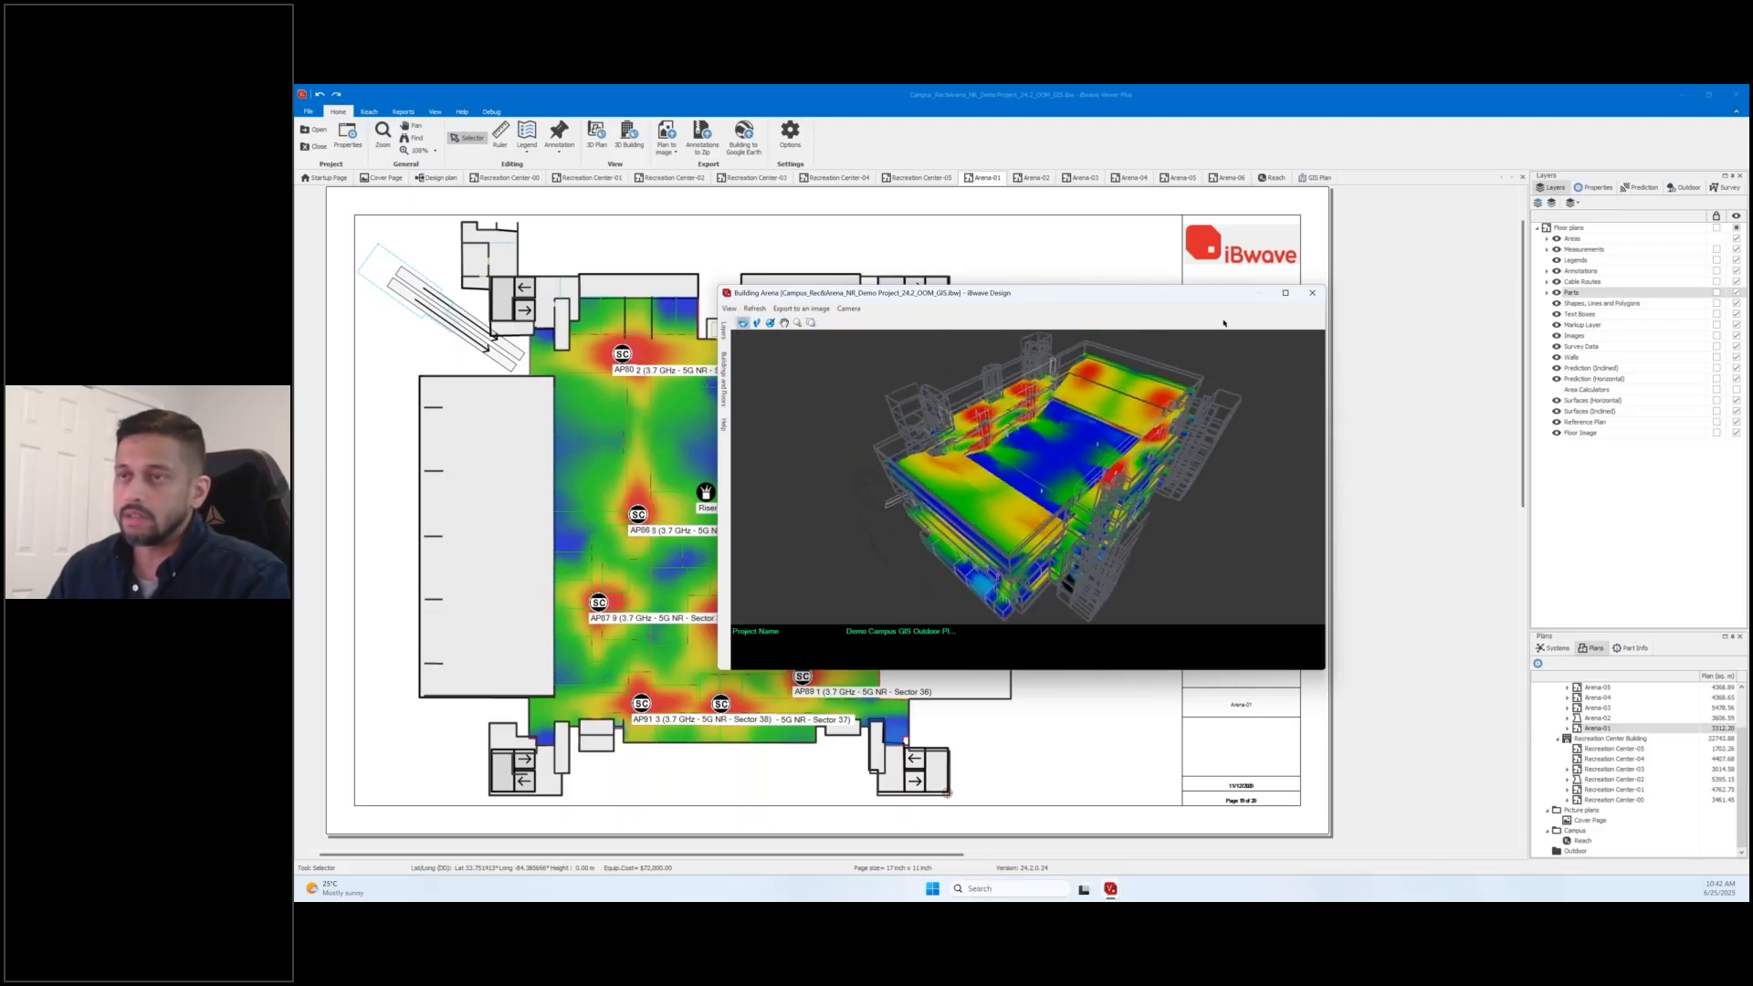
click(1312, 292)
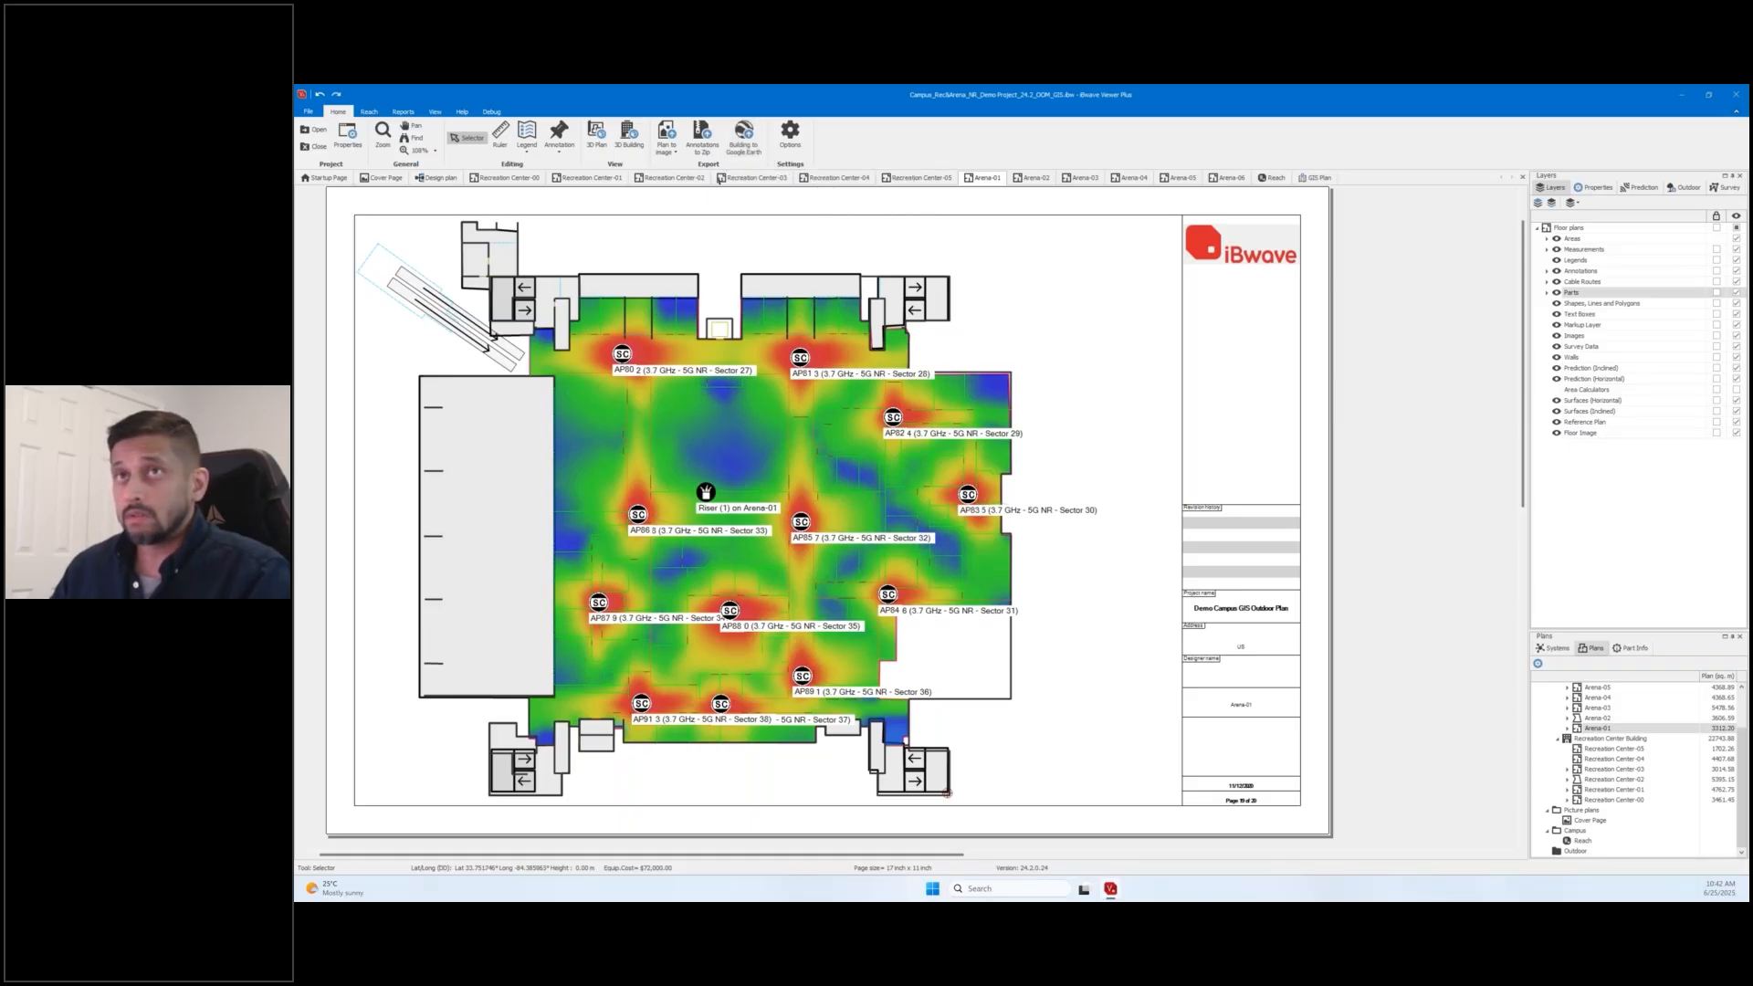
Make the Rulers sublayer of Measurements visible on the Arena-01 floor plan and leave the Ruler tool.
click(504, 138)
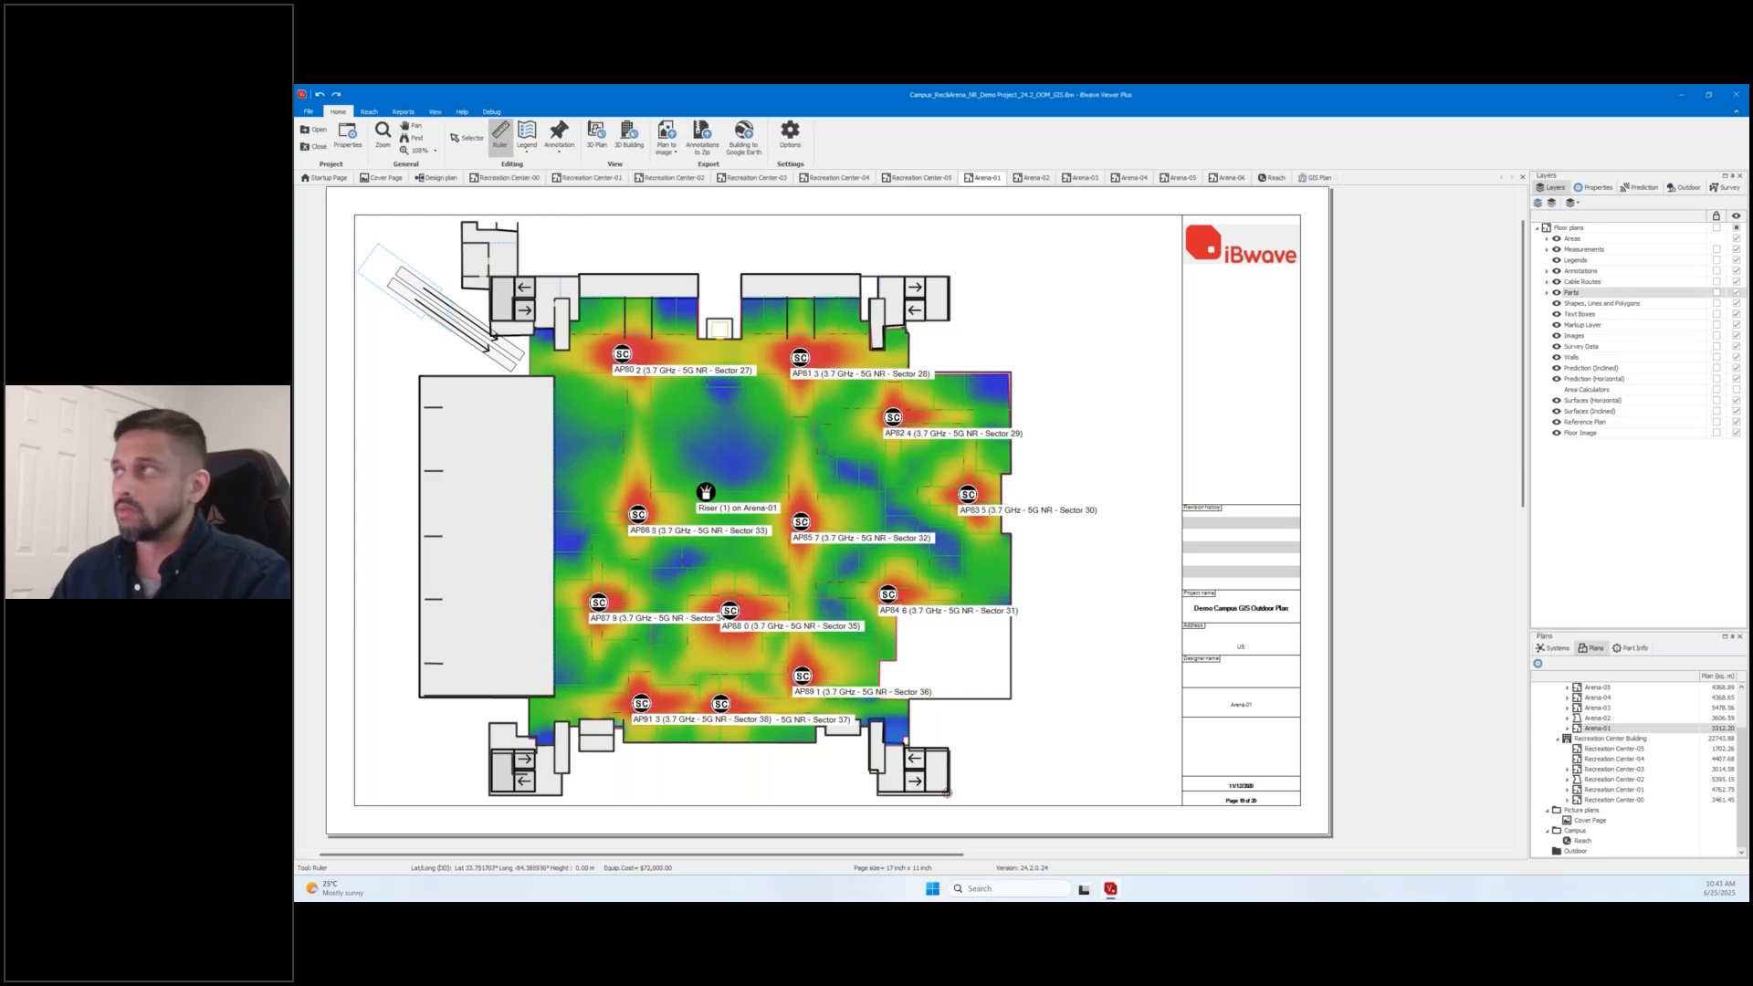
click(1548, 249)
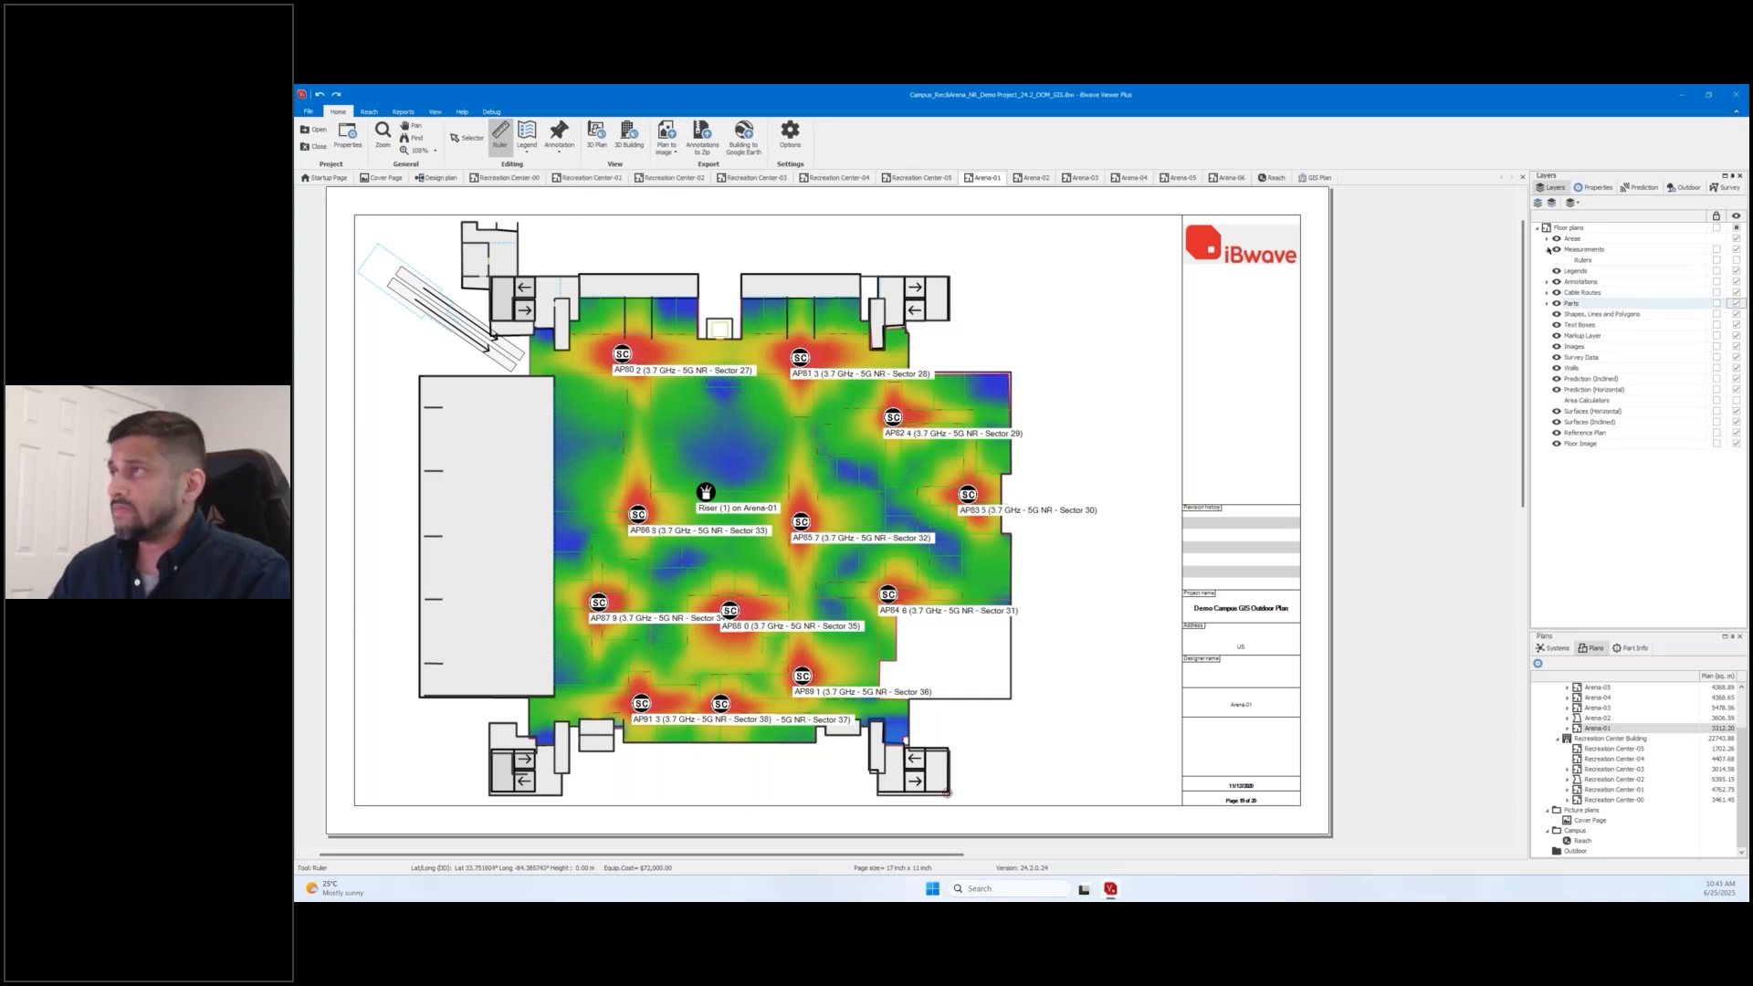
click(1734, 260)
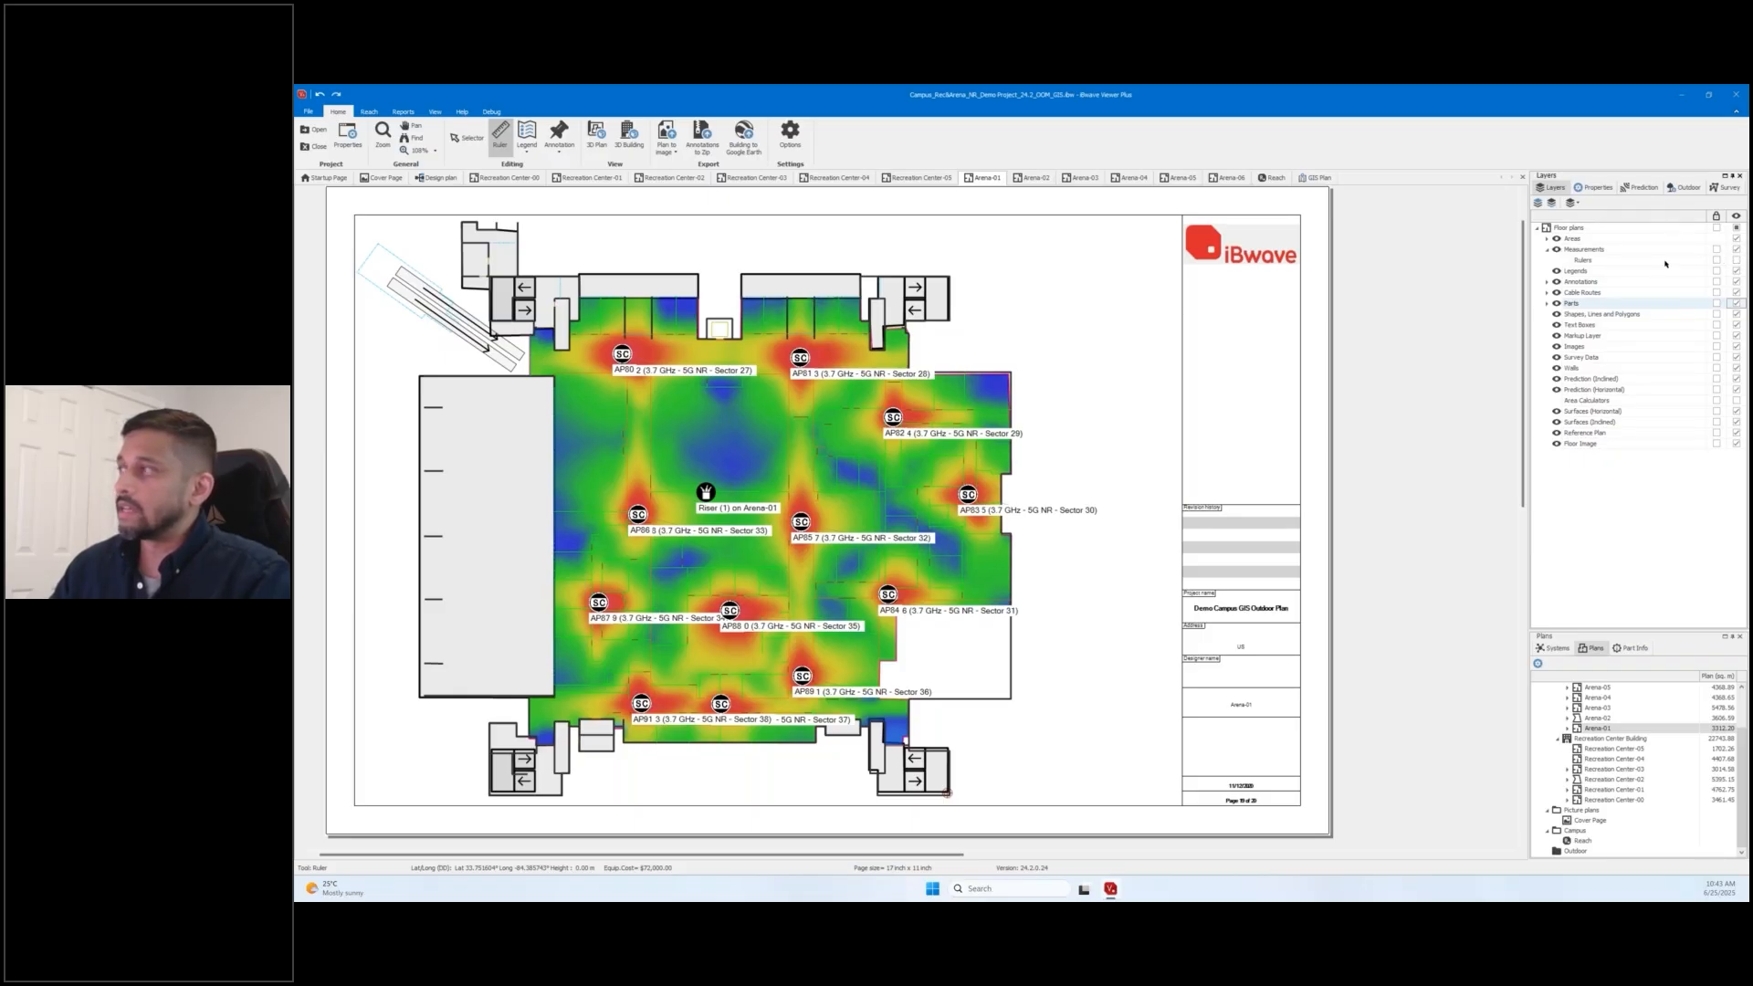
click(1736, 260)
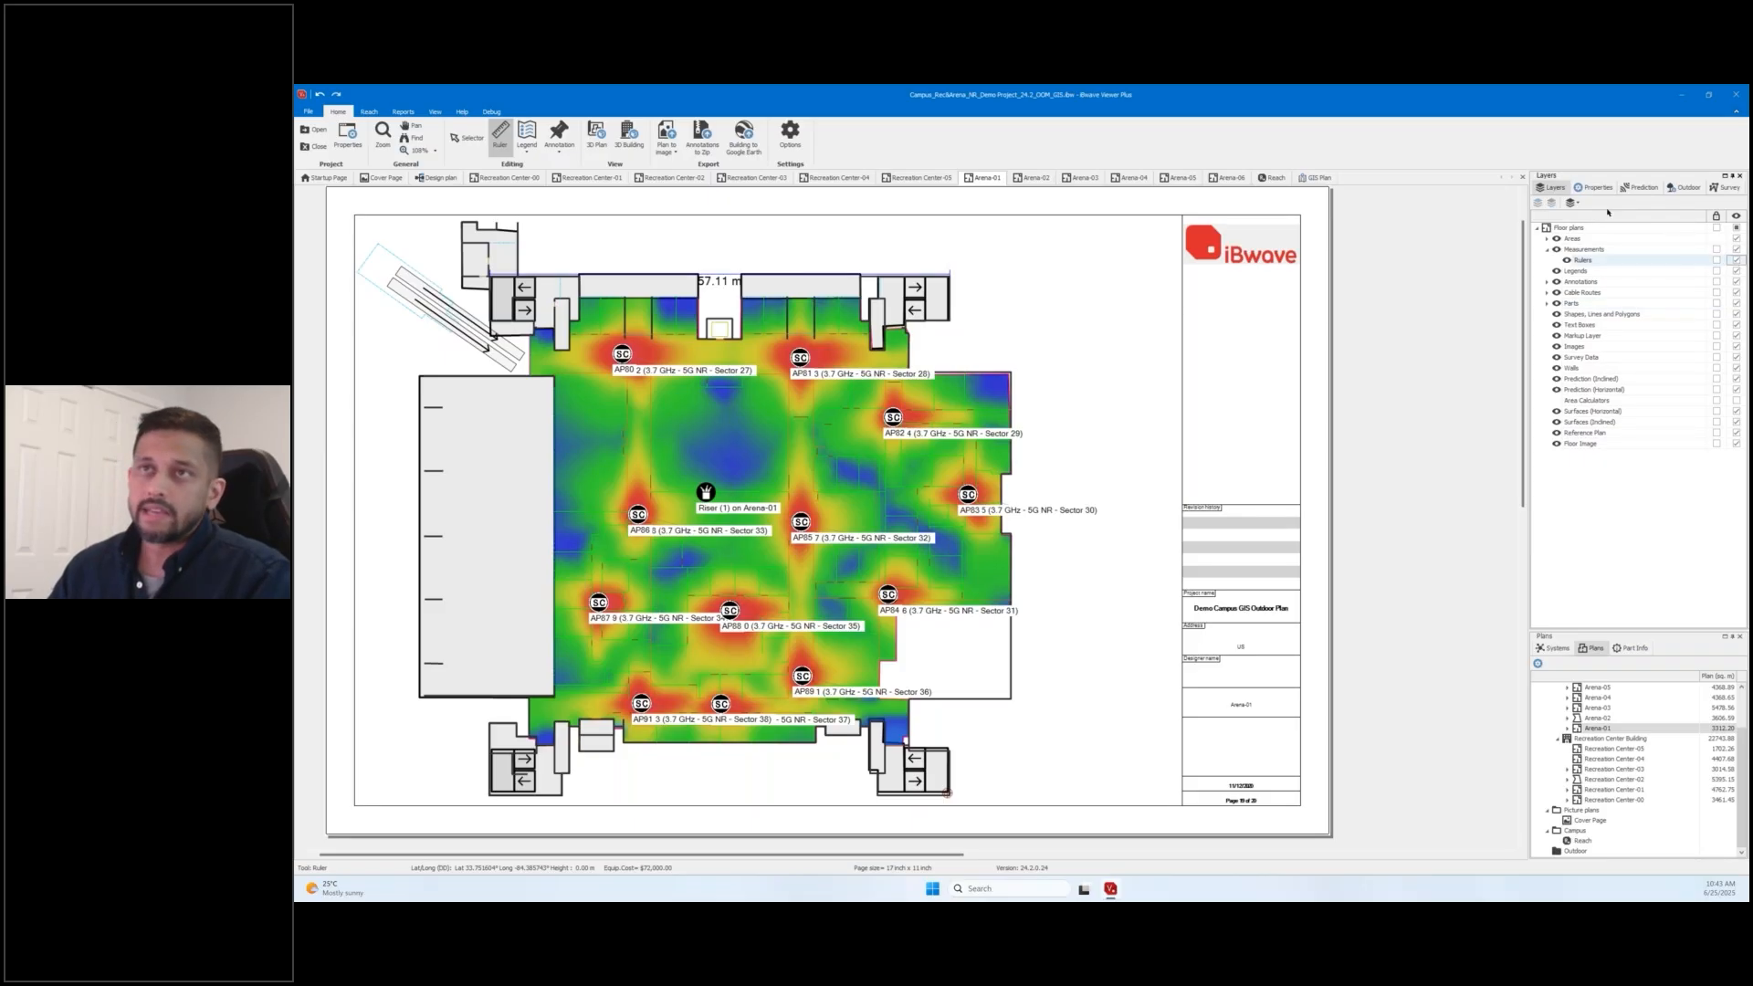
key(Escape)
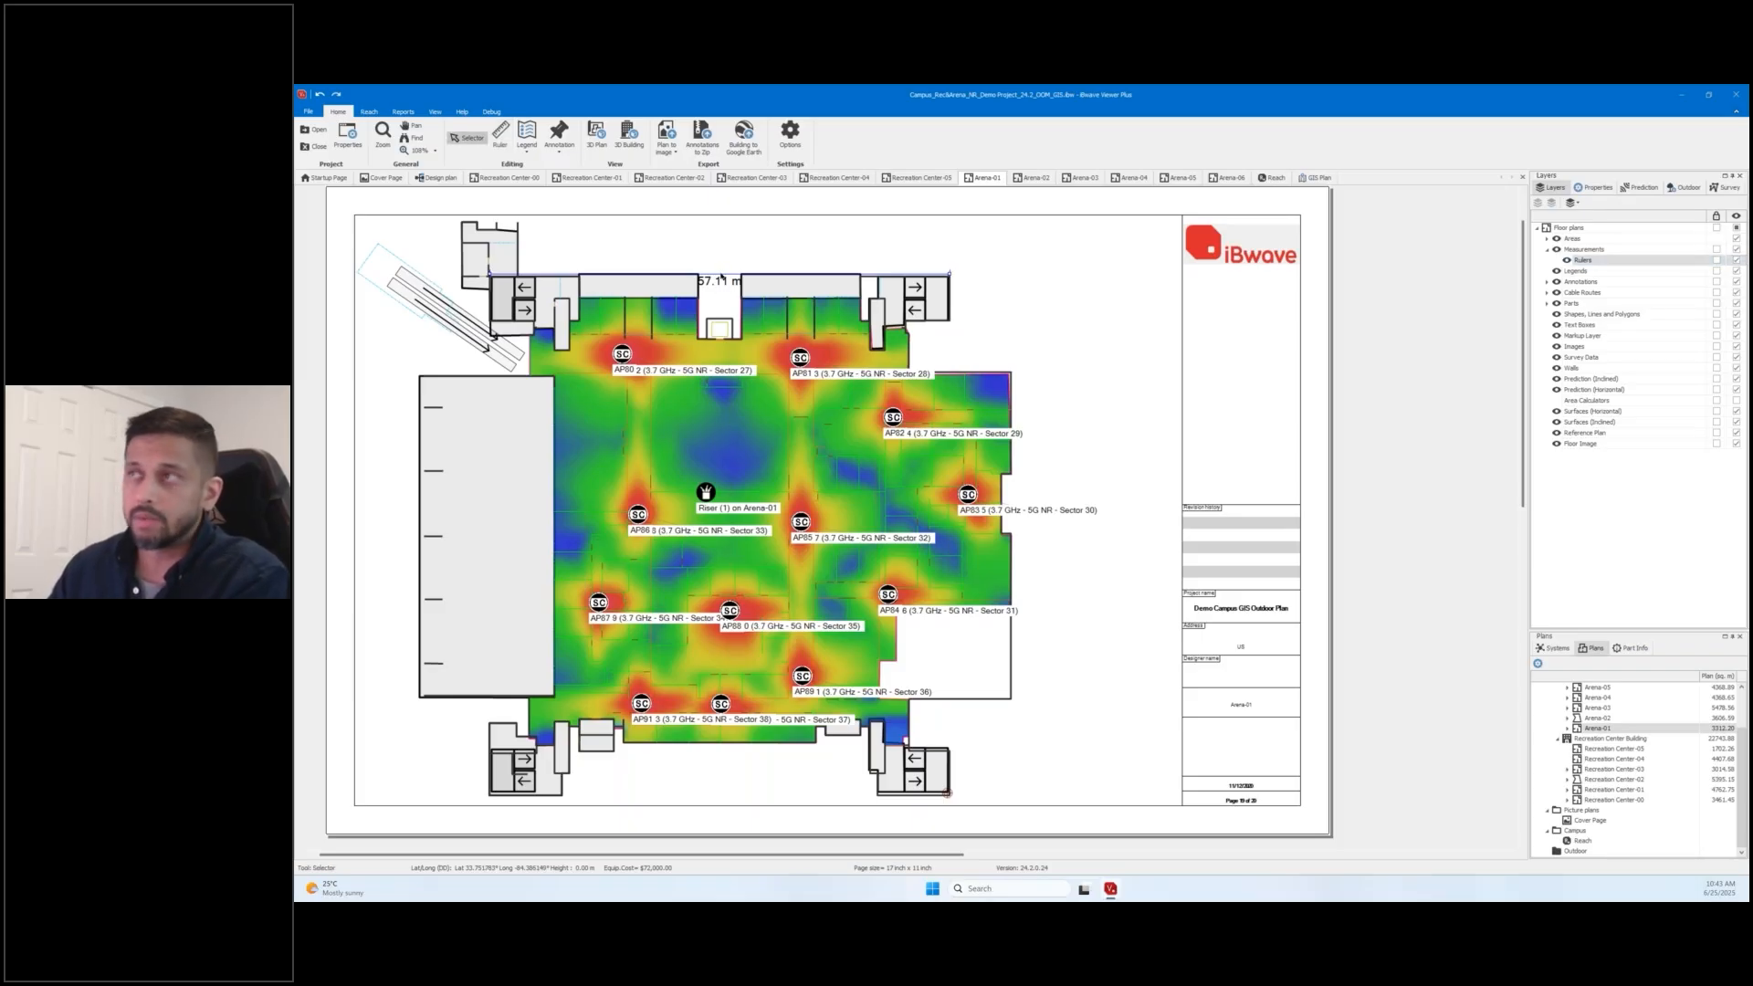
Check the existing ruler's line properties without changes, and draw a vertical ruler about 12.9 m long alongside the building's upper-right wall.
double_click(722, 280)
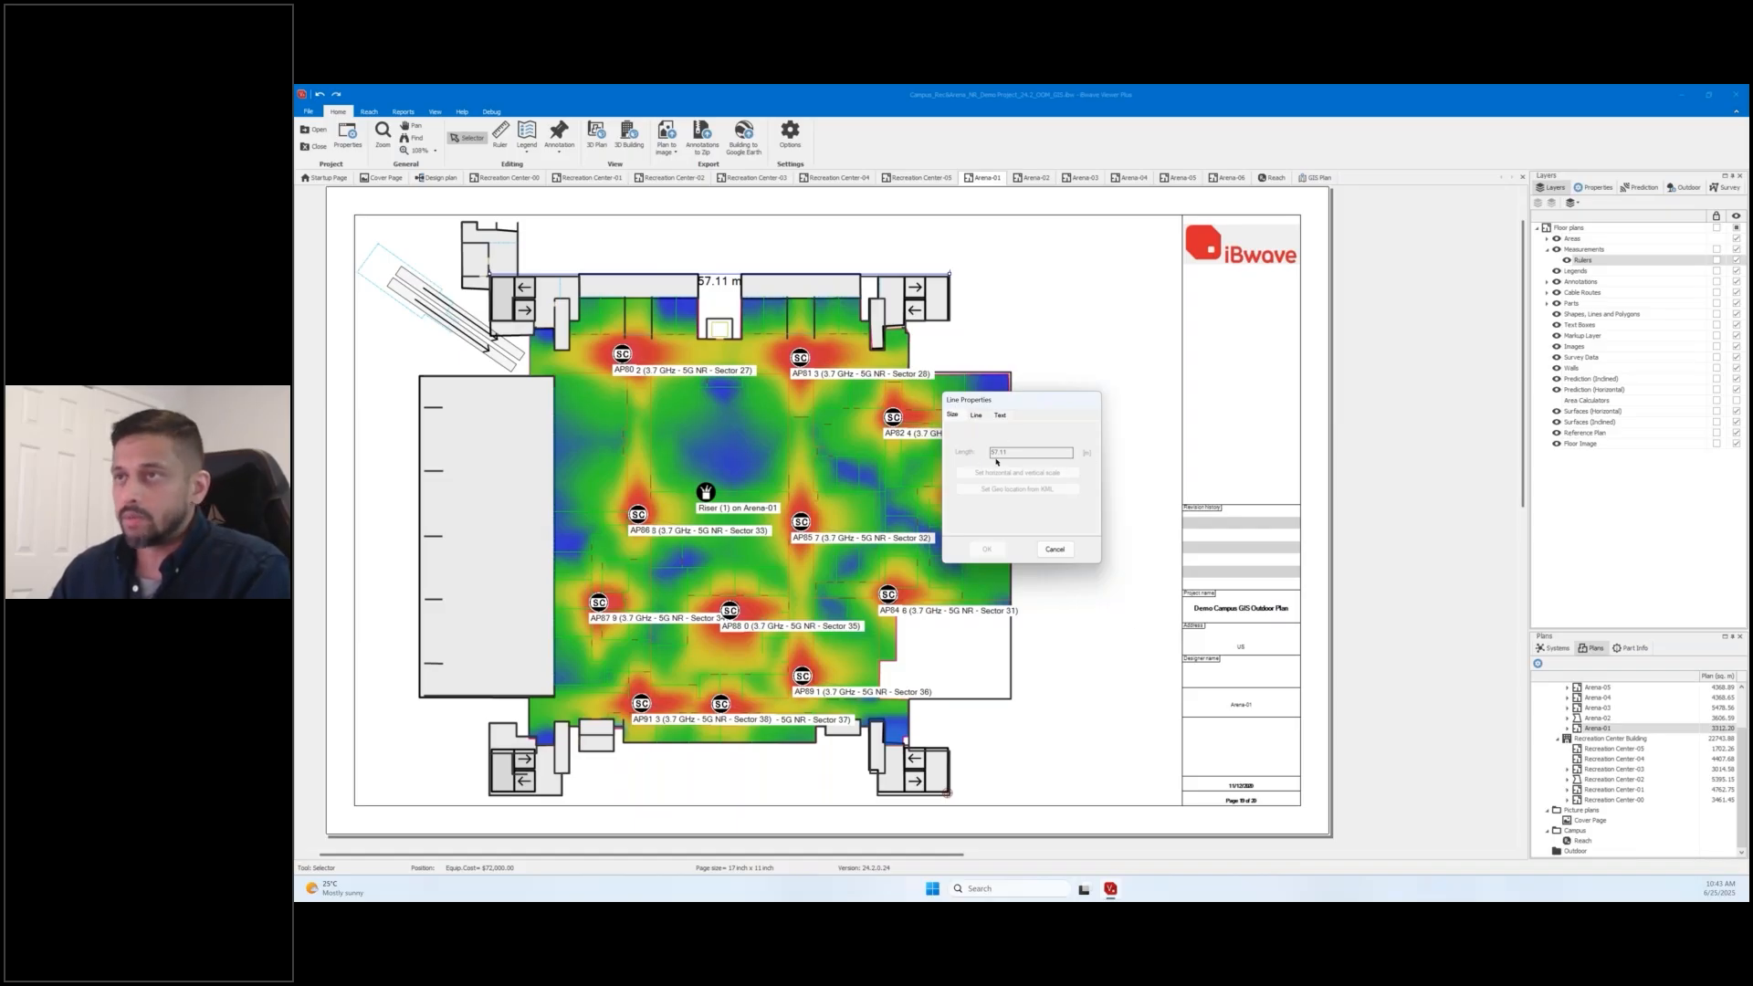
click(1055, 549)
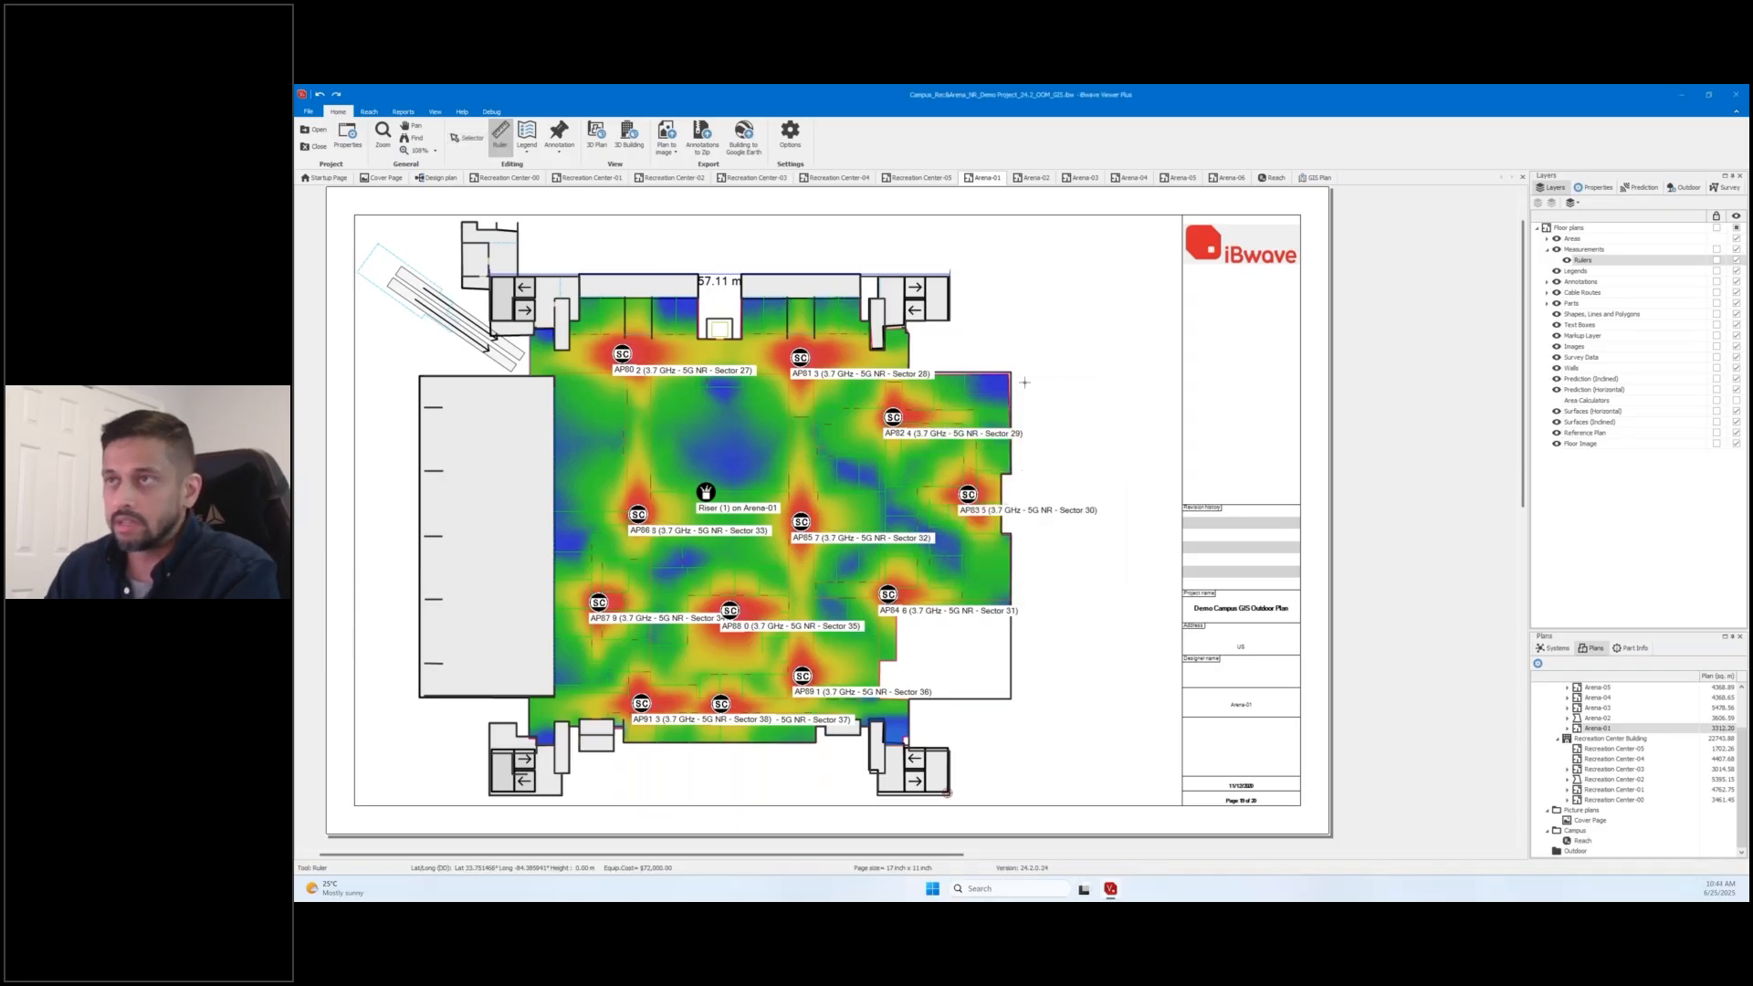
drag(1032, 374, 1031, 476)
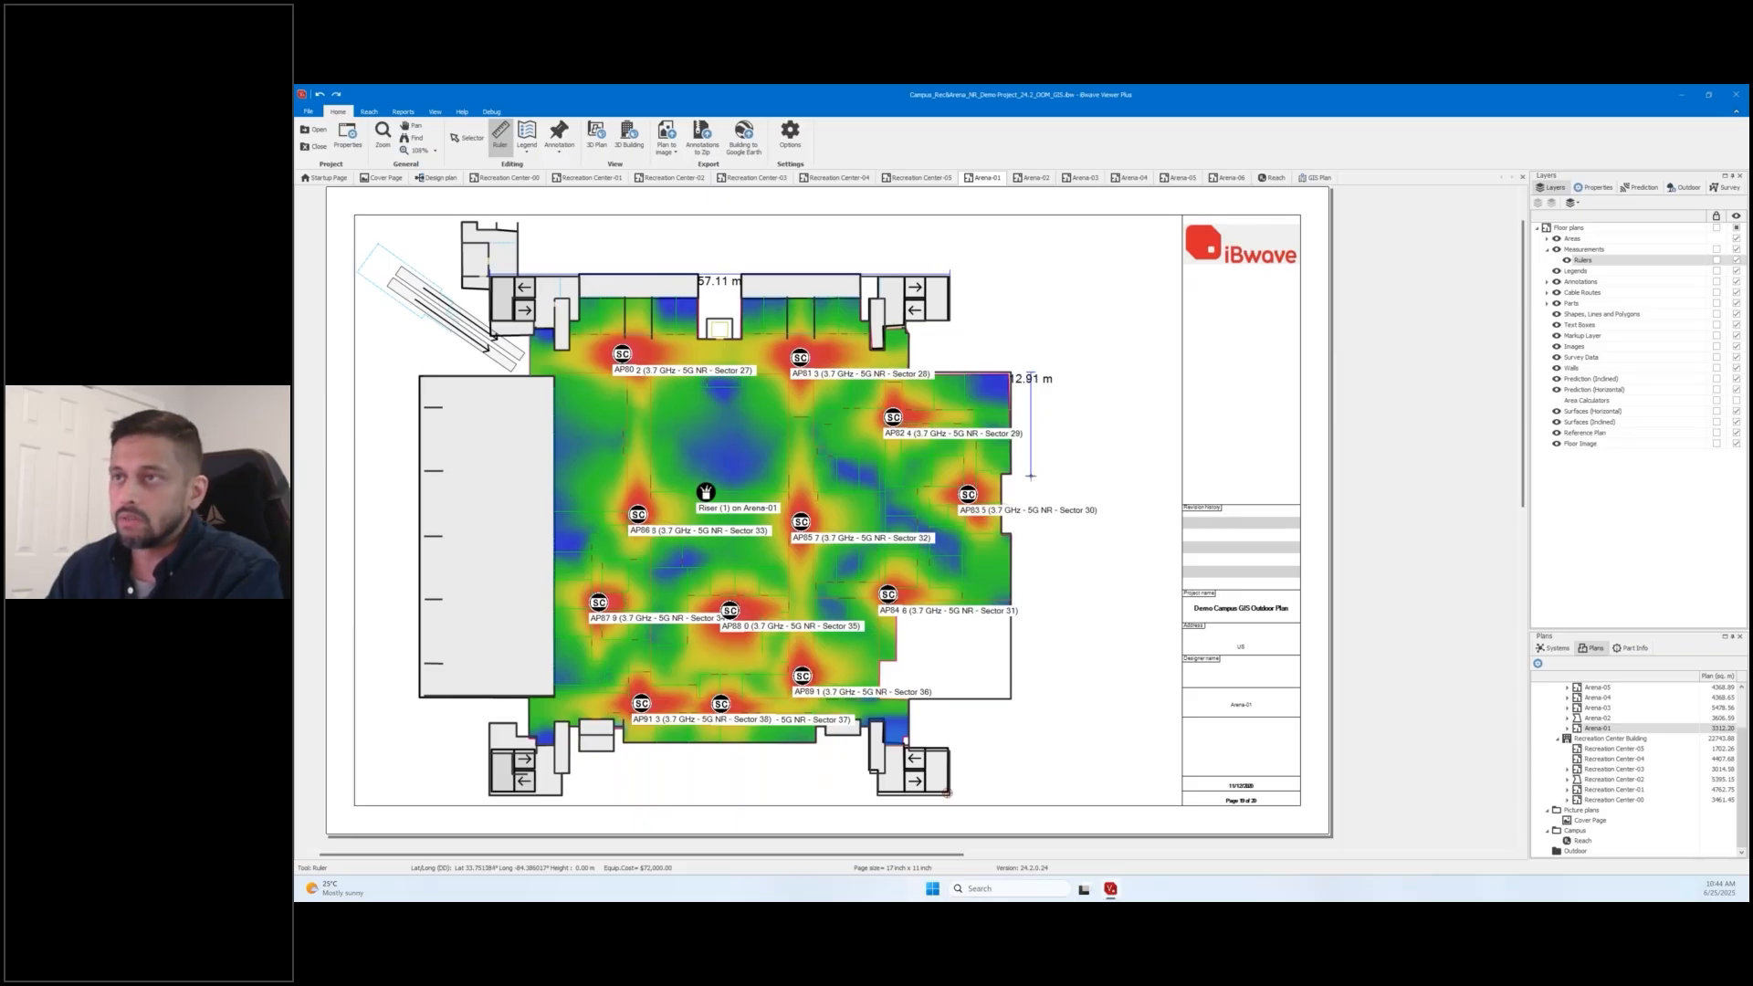
key(Escape)
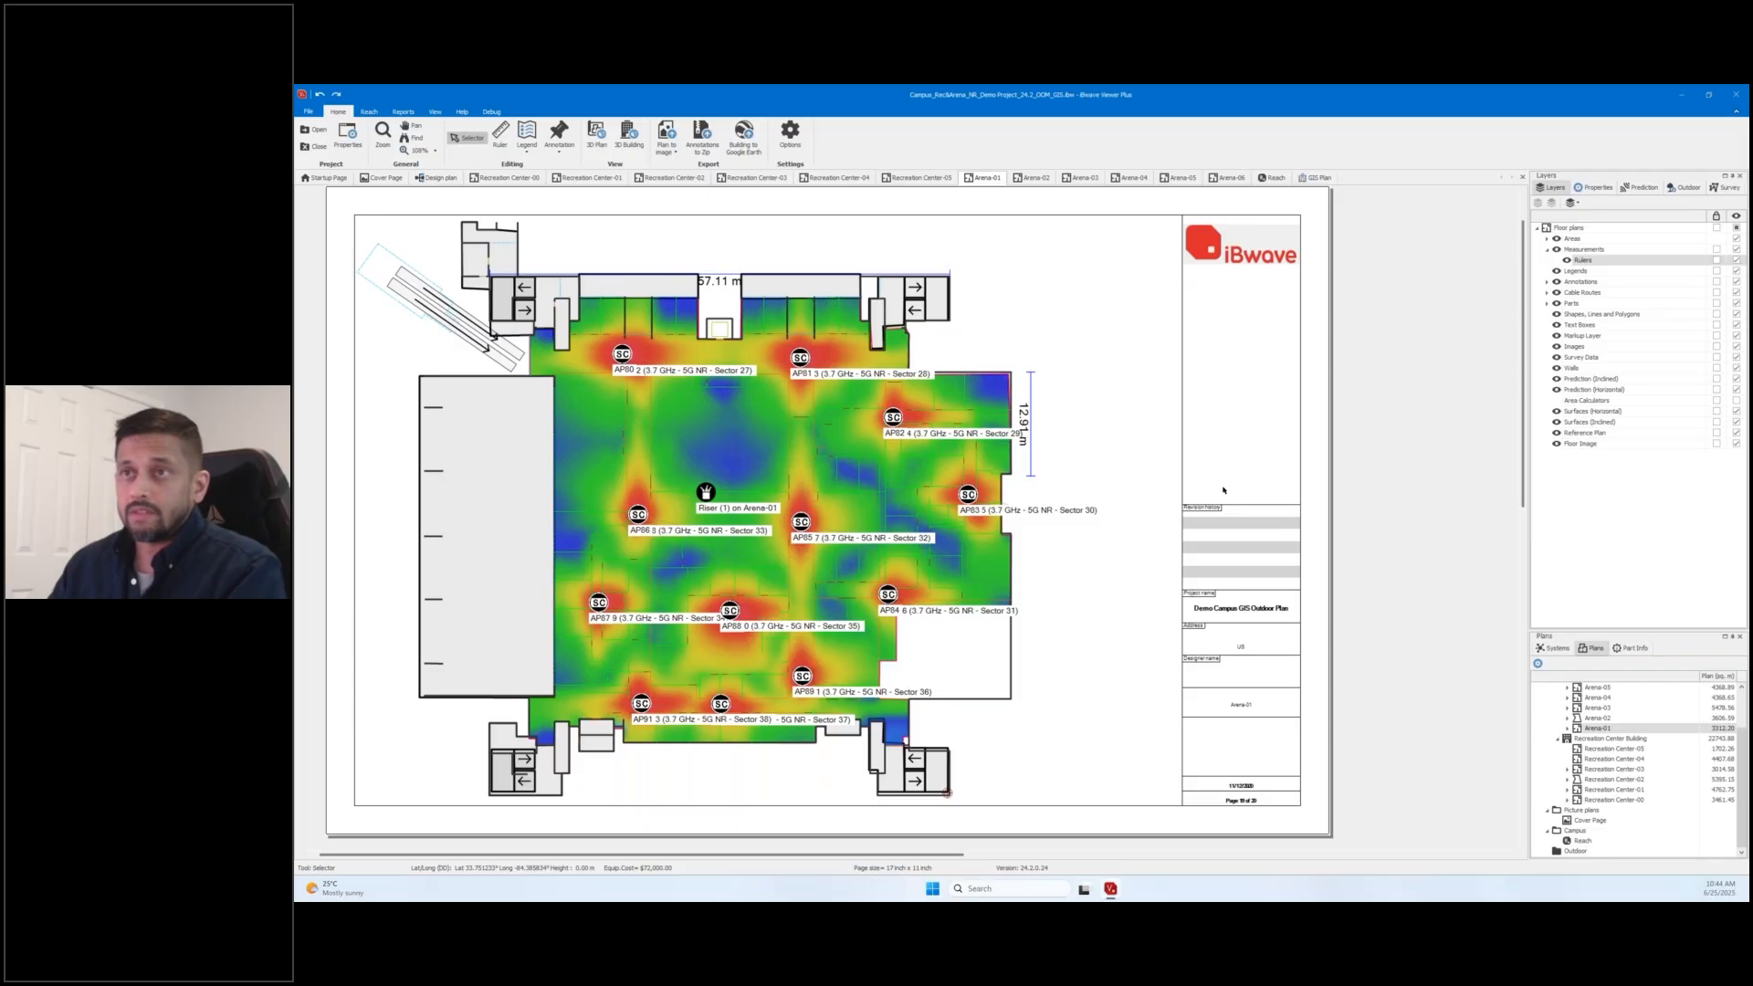
Review the LTE RSRP prediction map selection and place an indoor prediction legend beside the building's lower-right corner.
click(1659, 189)
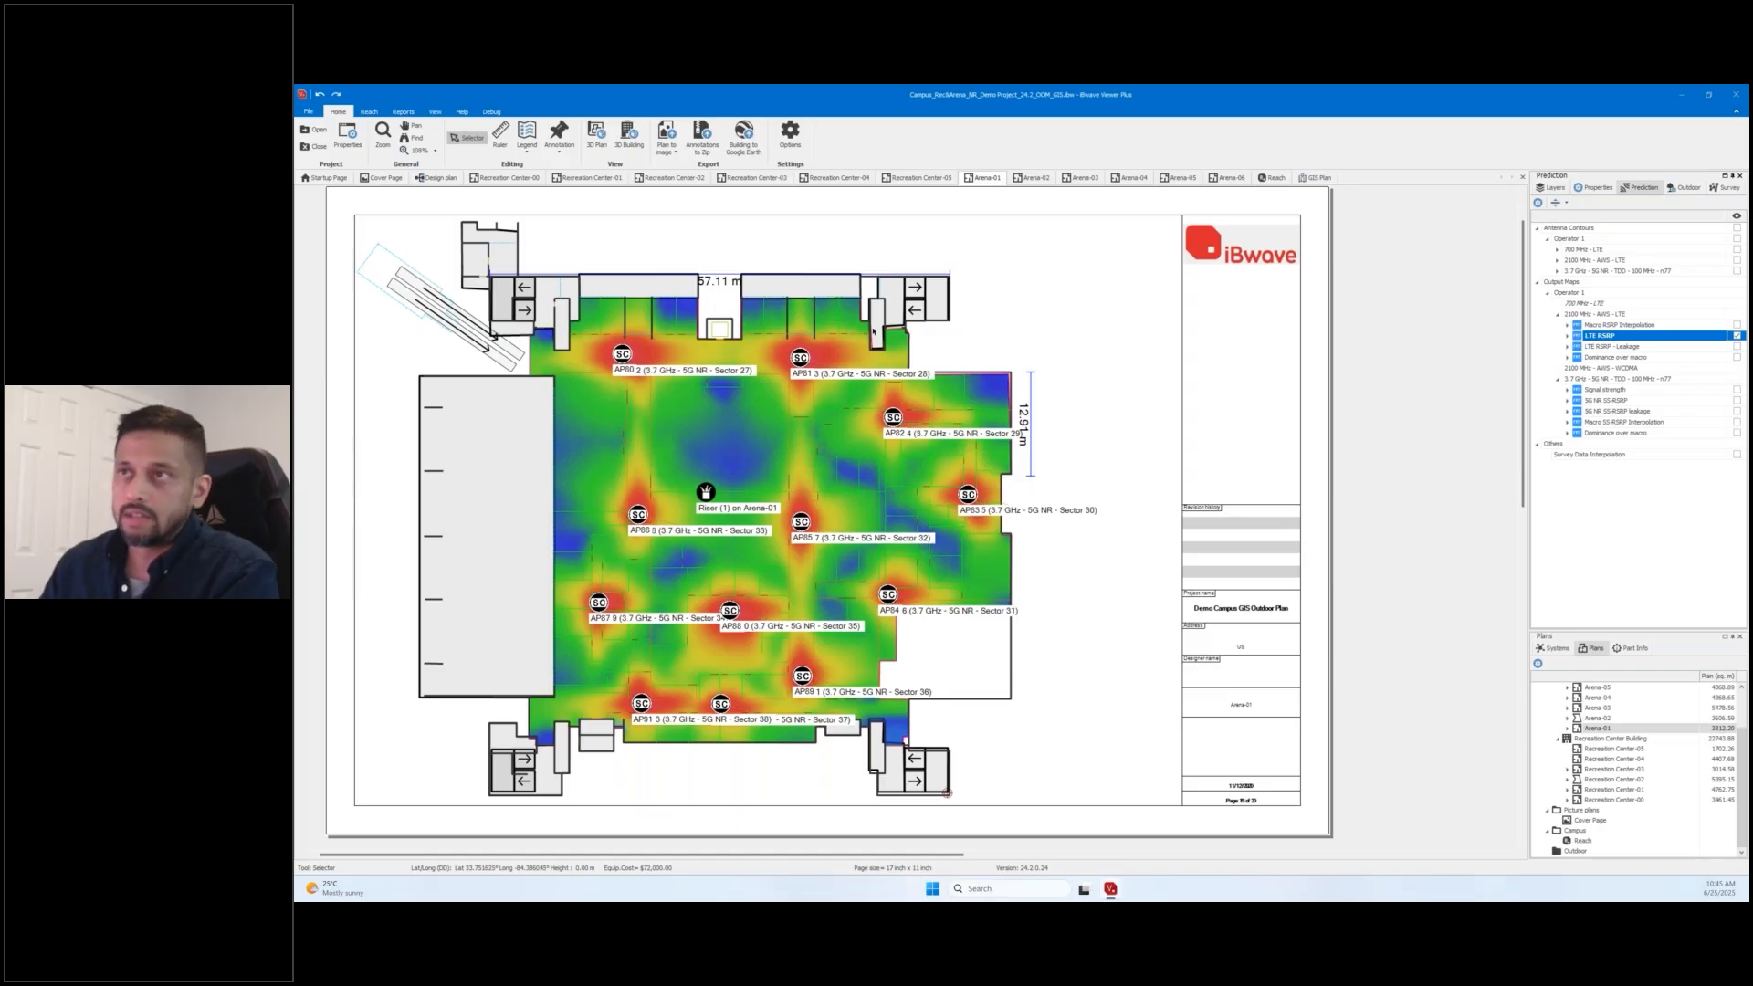
click(529, 150)
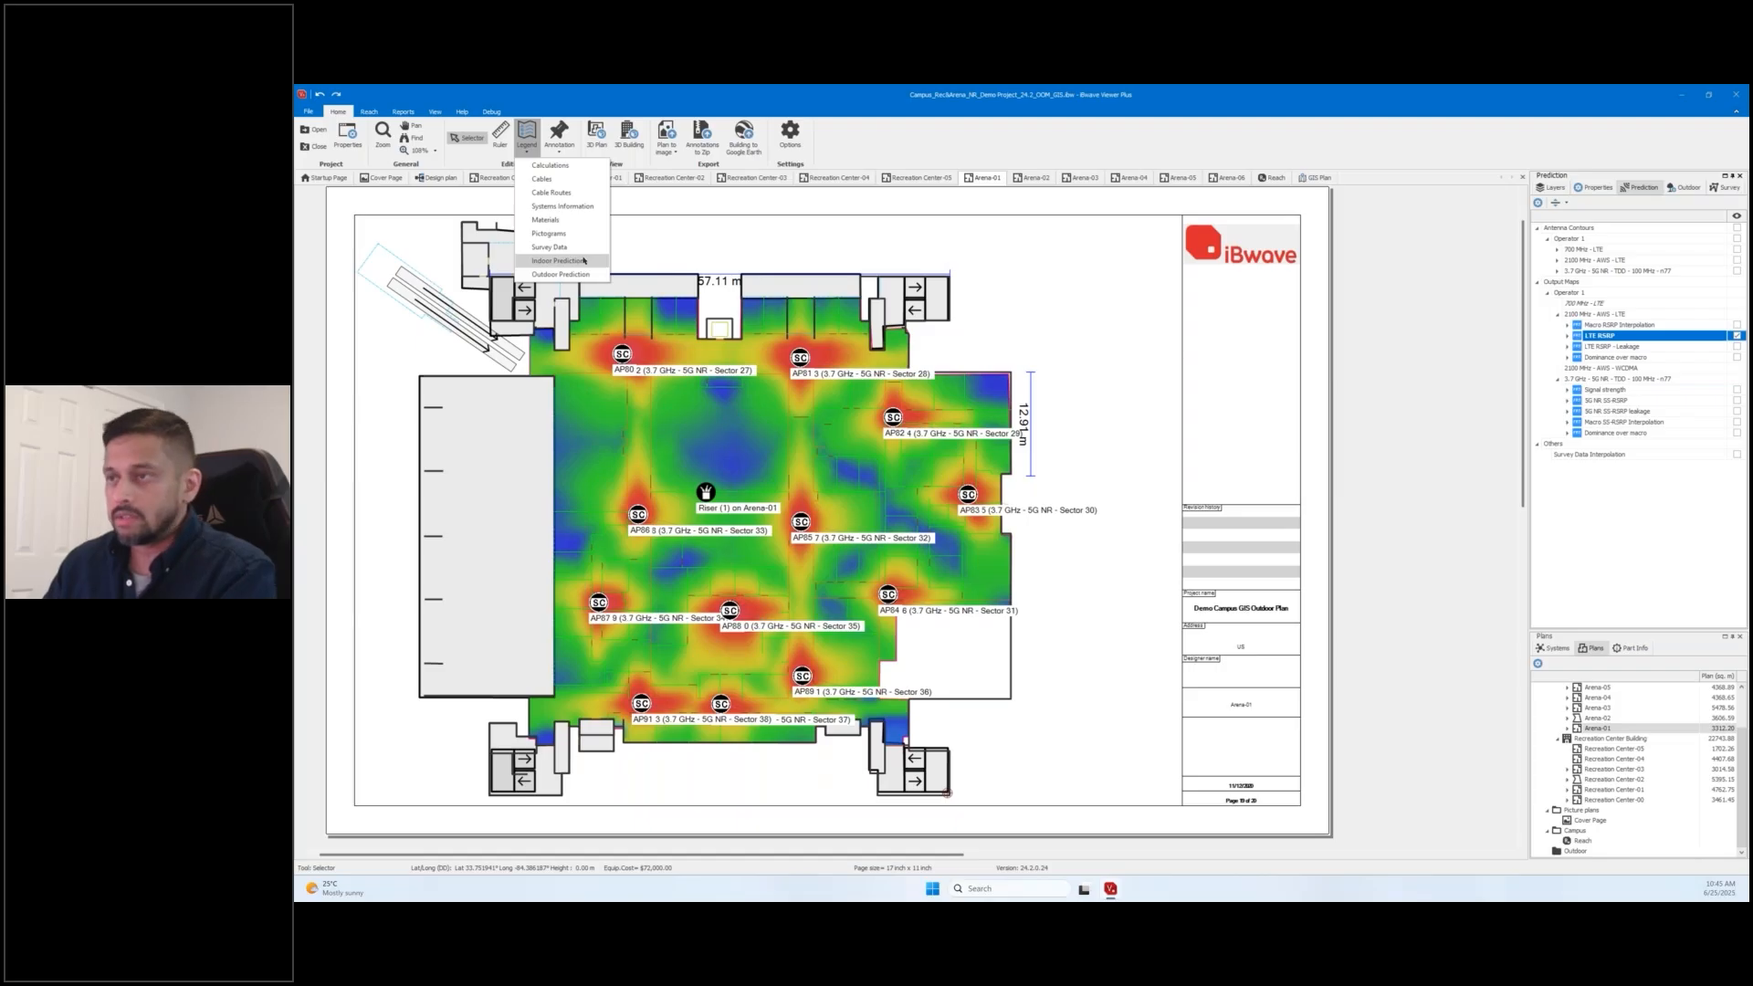
click(584, 260)
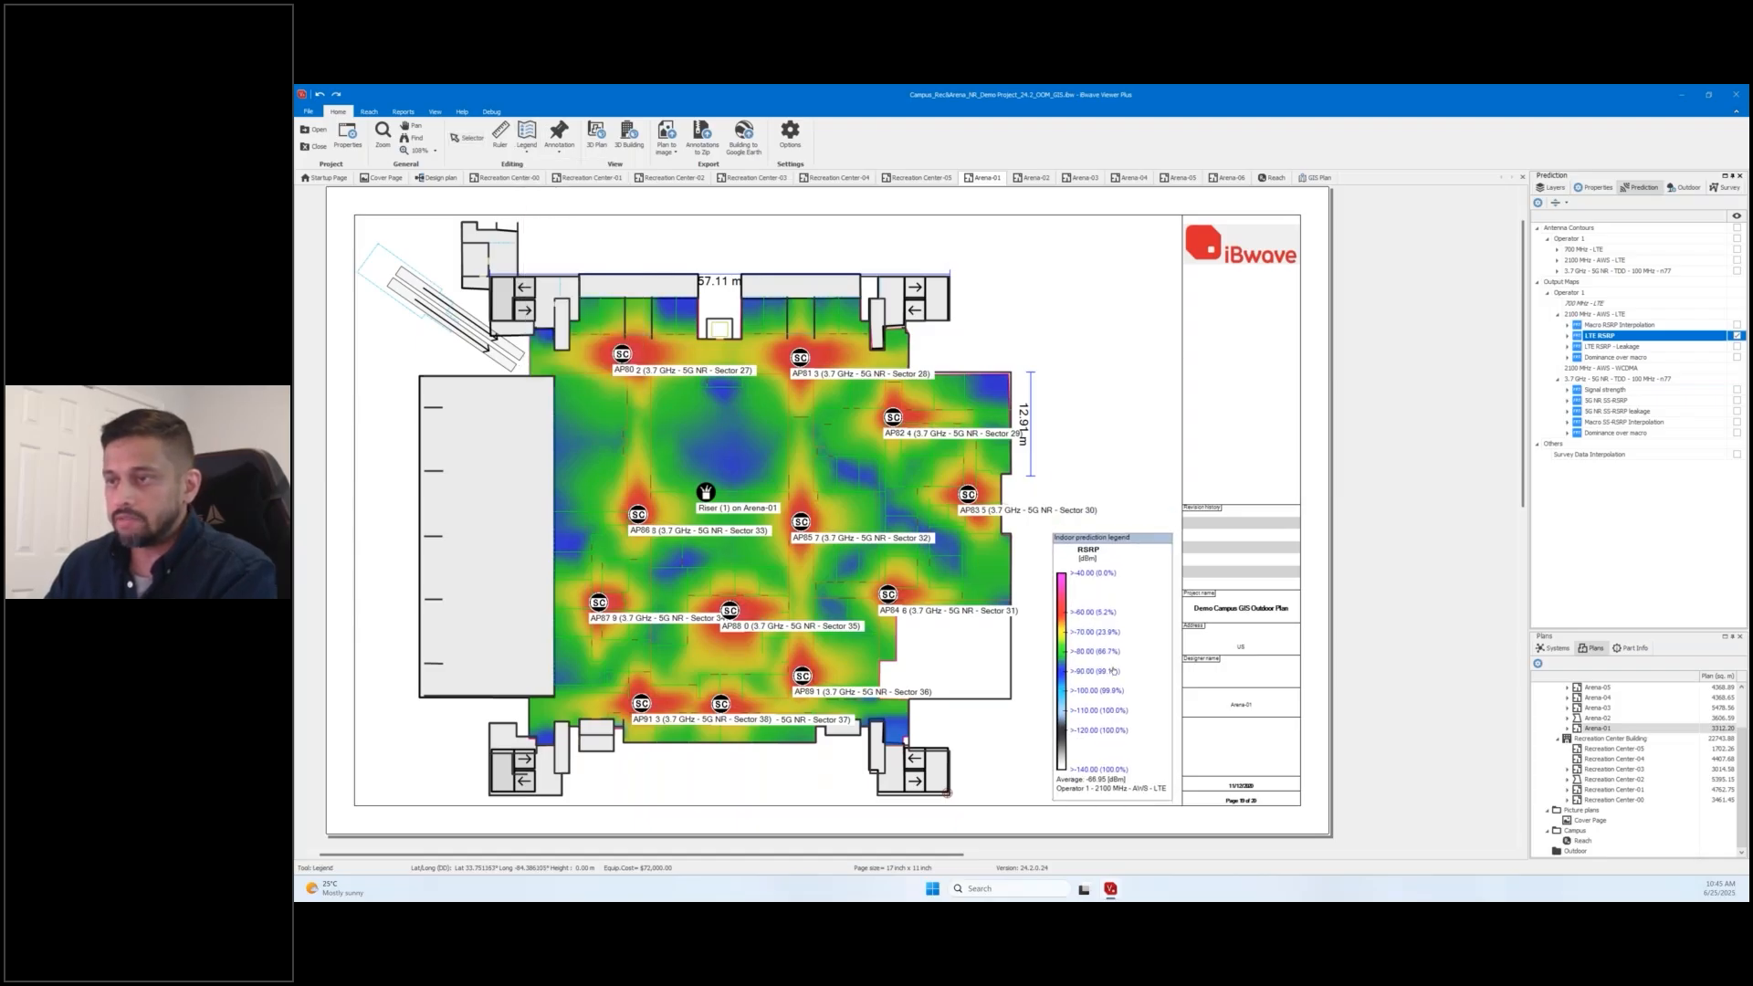
click(1112, 671)
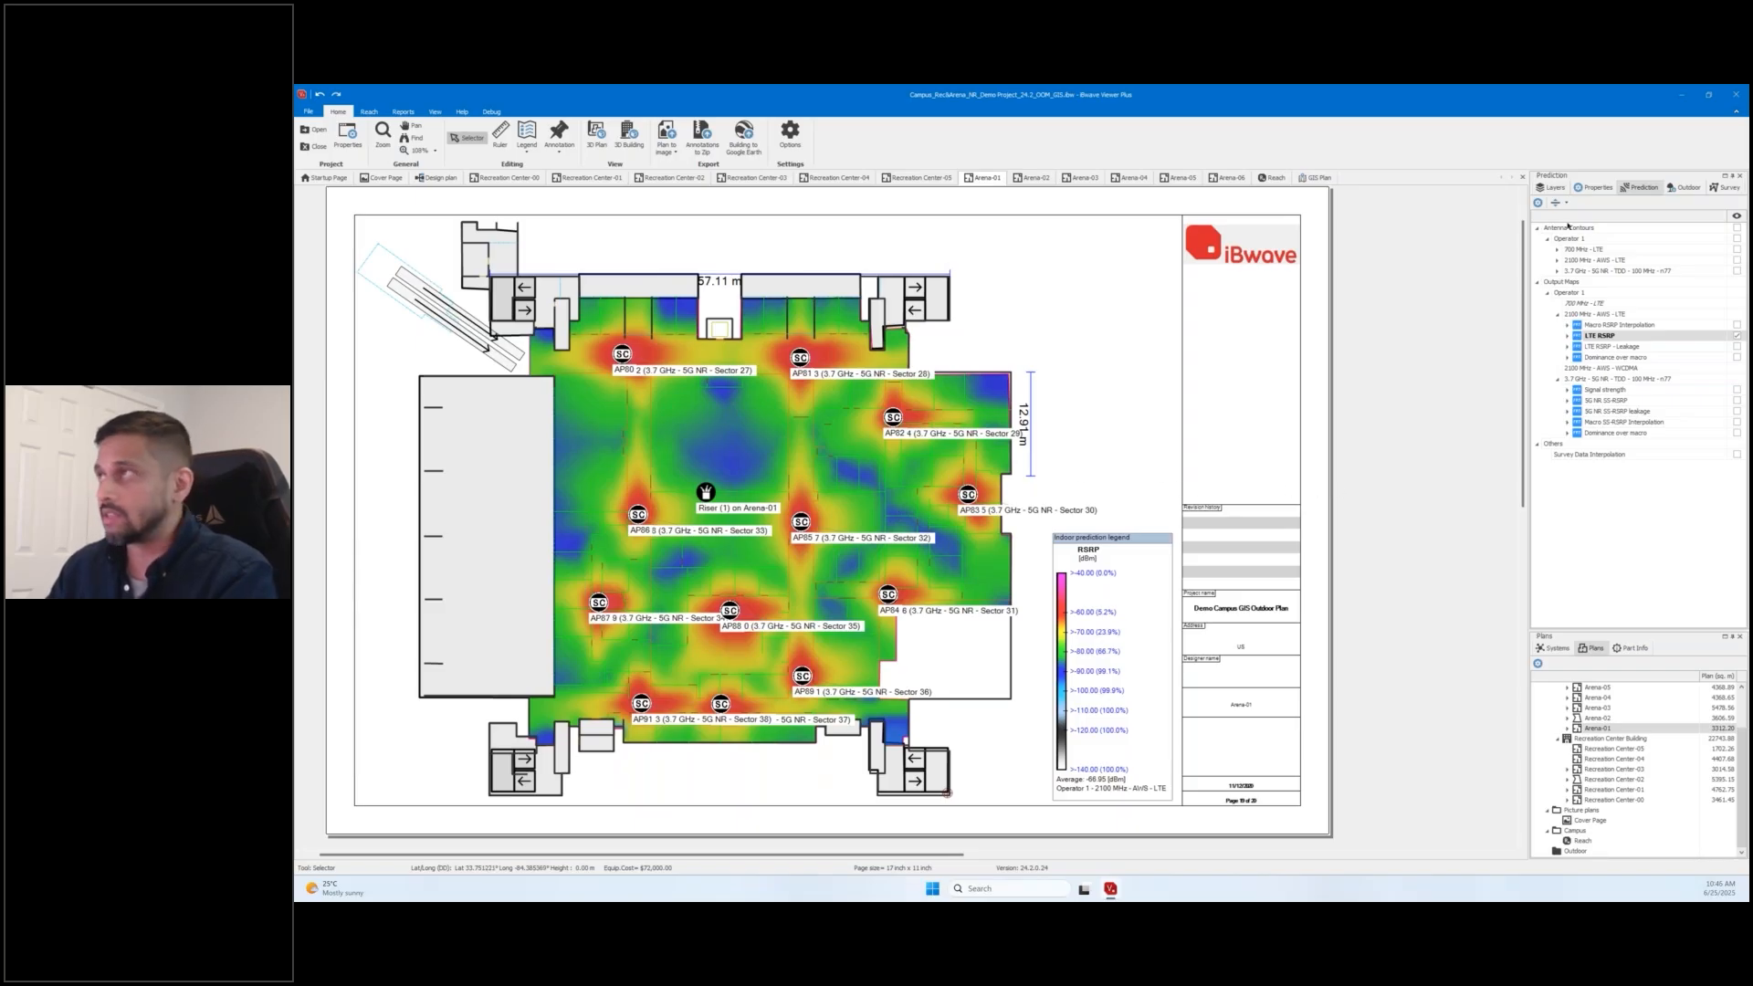
Expand the Annotations layer, and lock and unlock the Parts layer.
click(1551, 187)
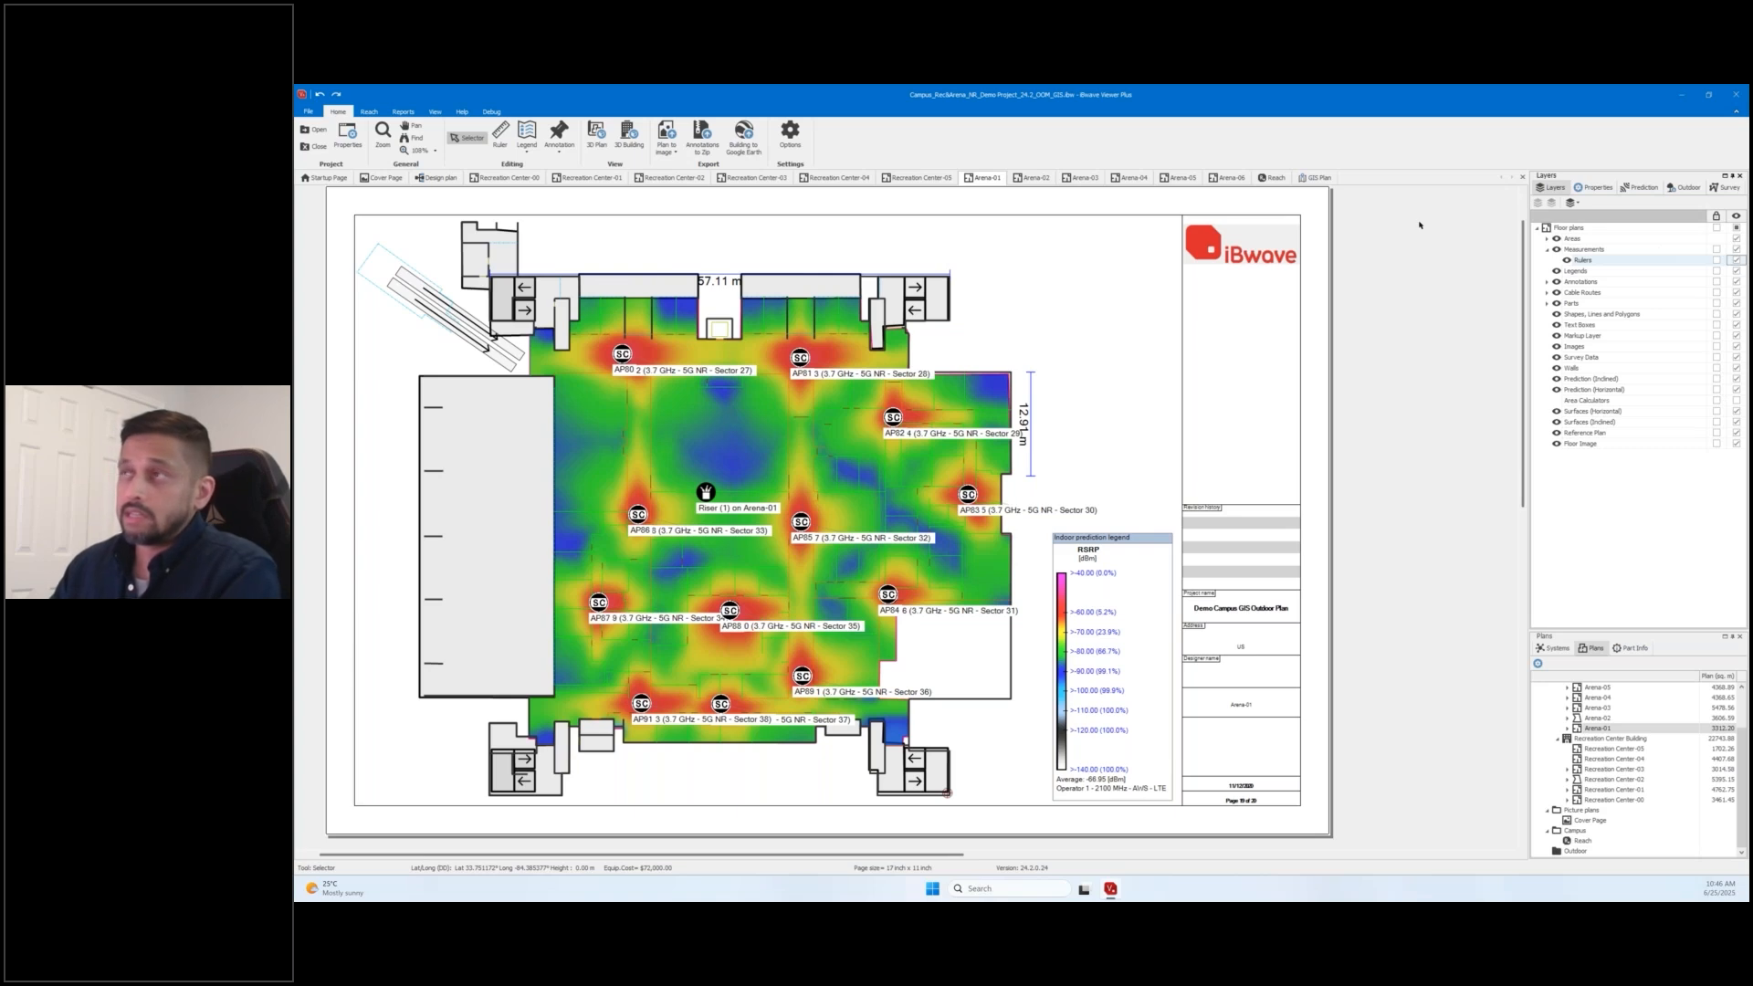
click(1546, 283)
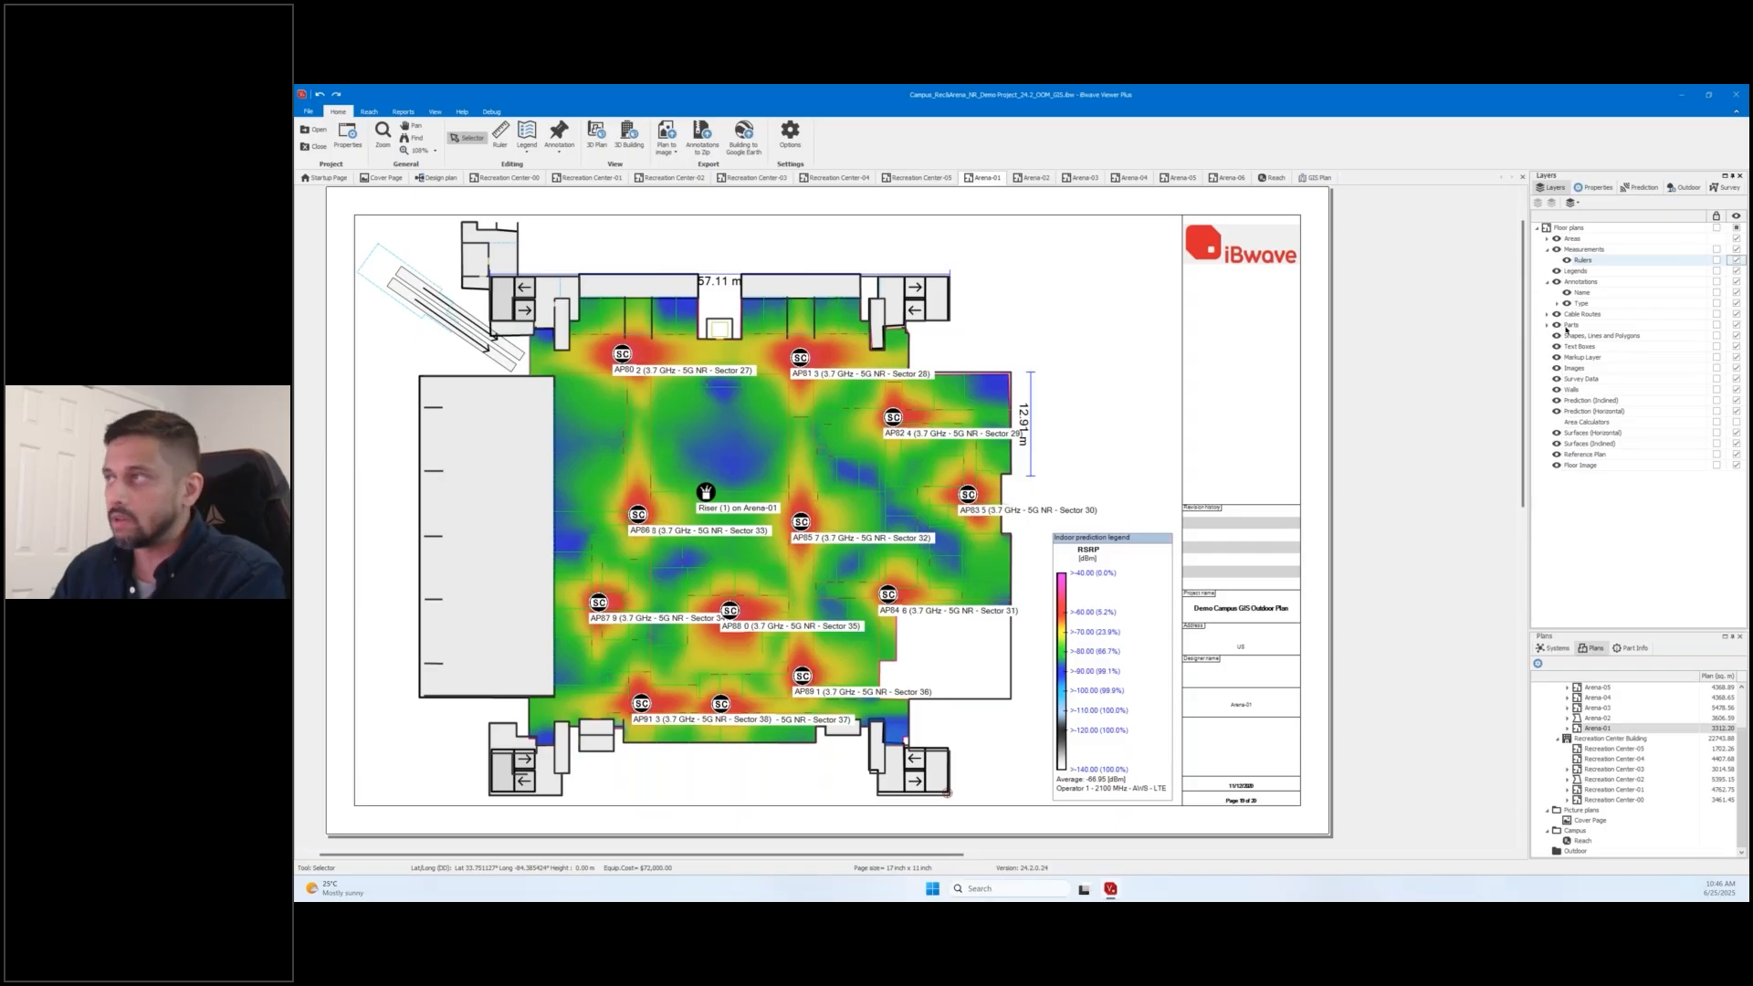
click(1717, 325)
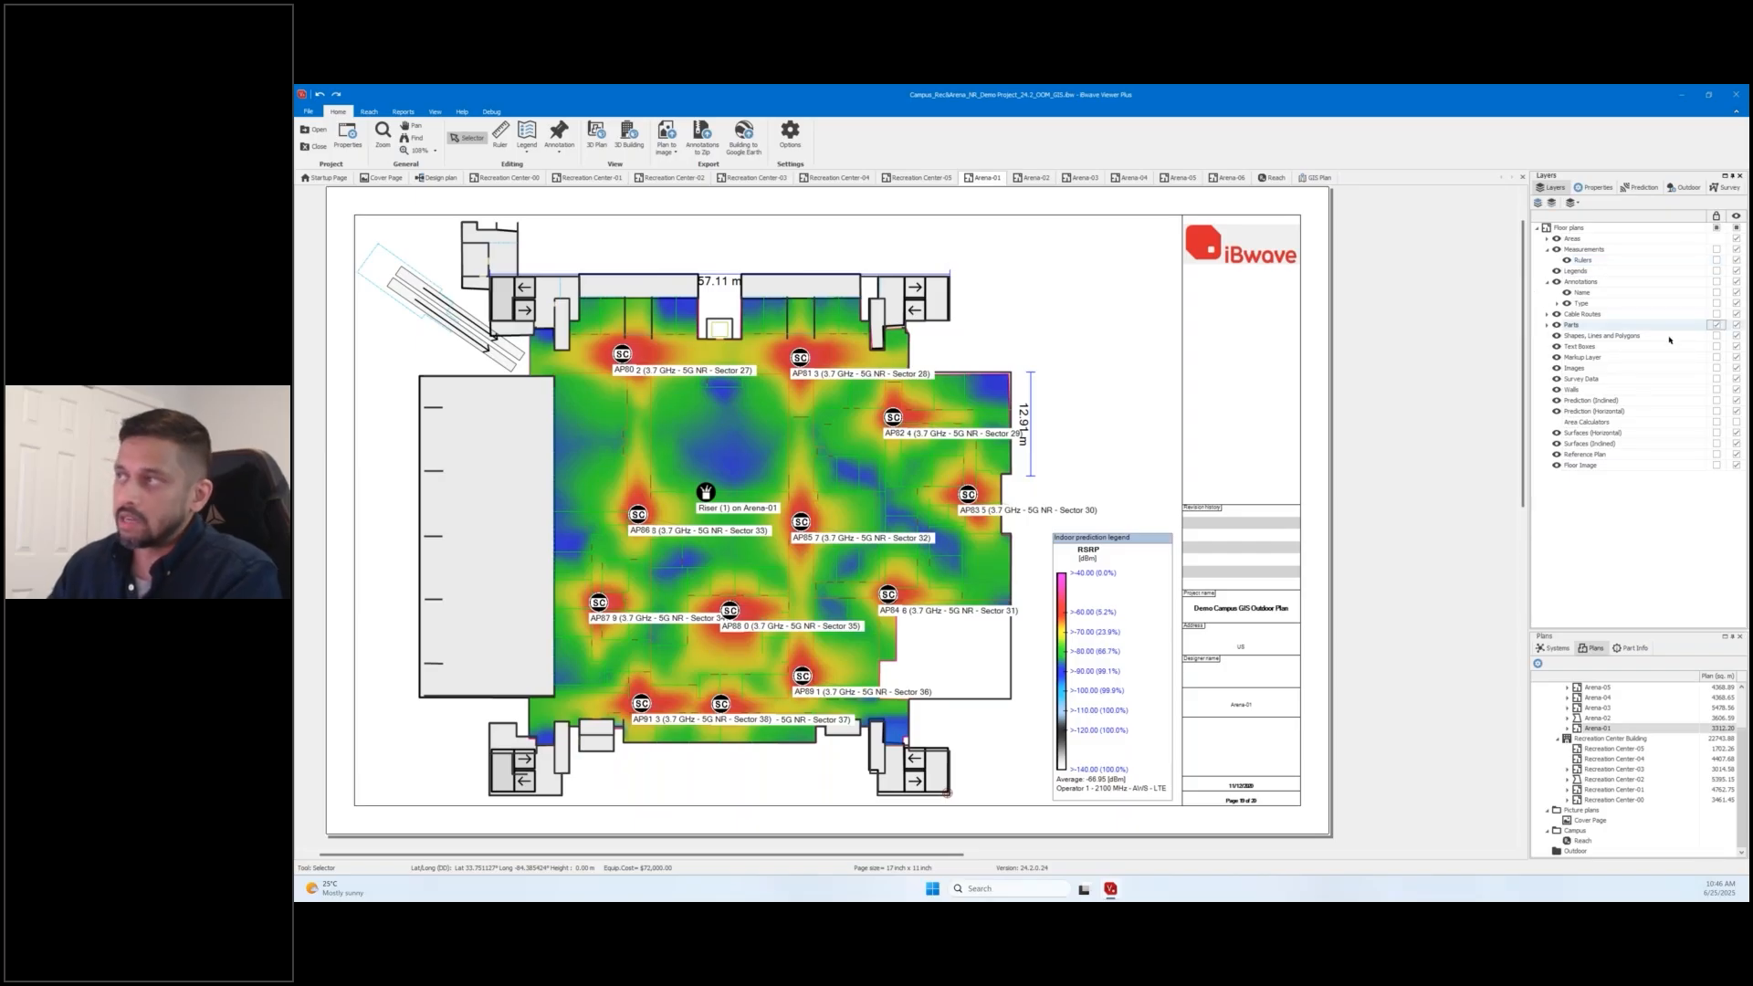
click(1716, 325)
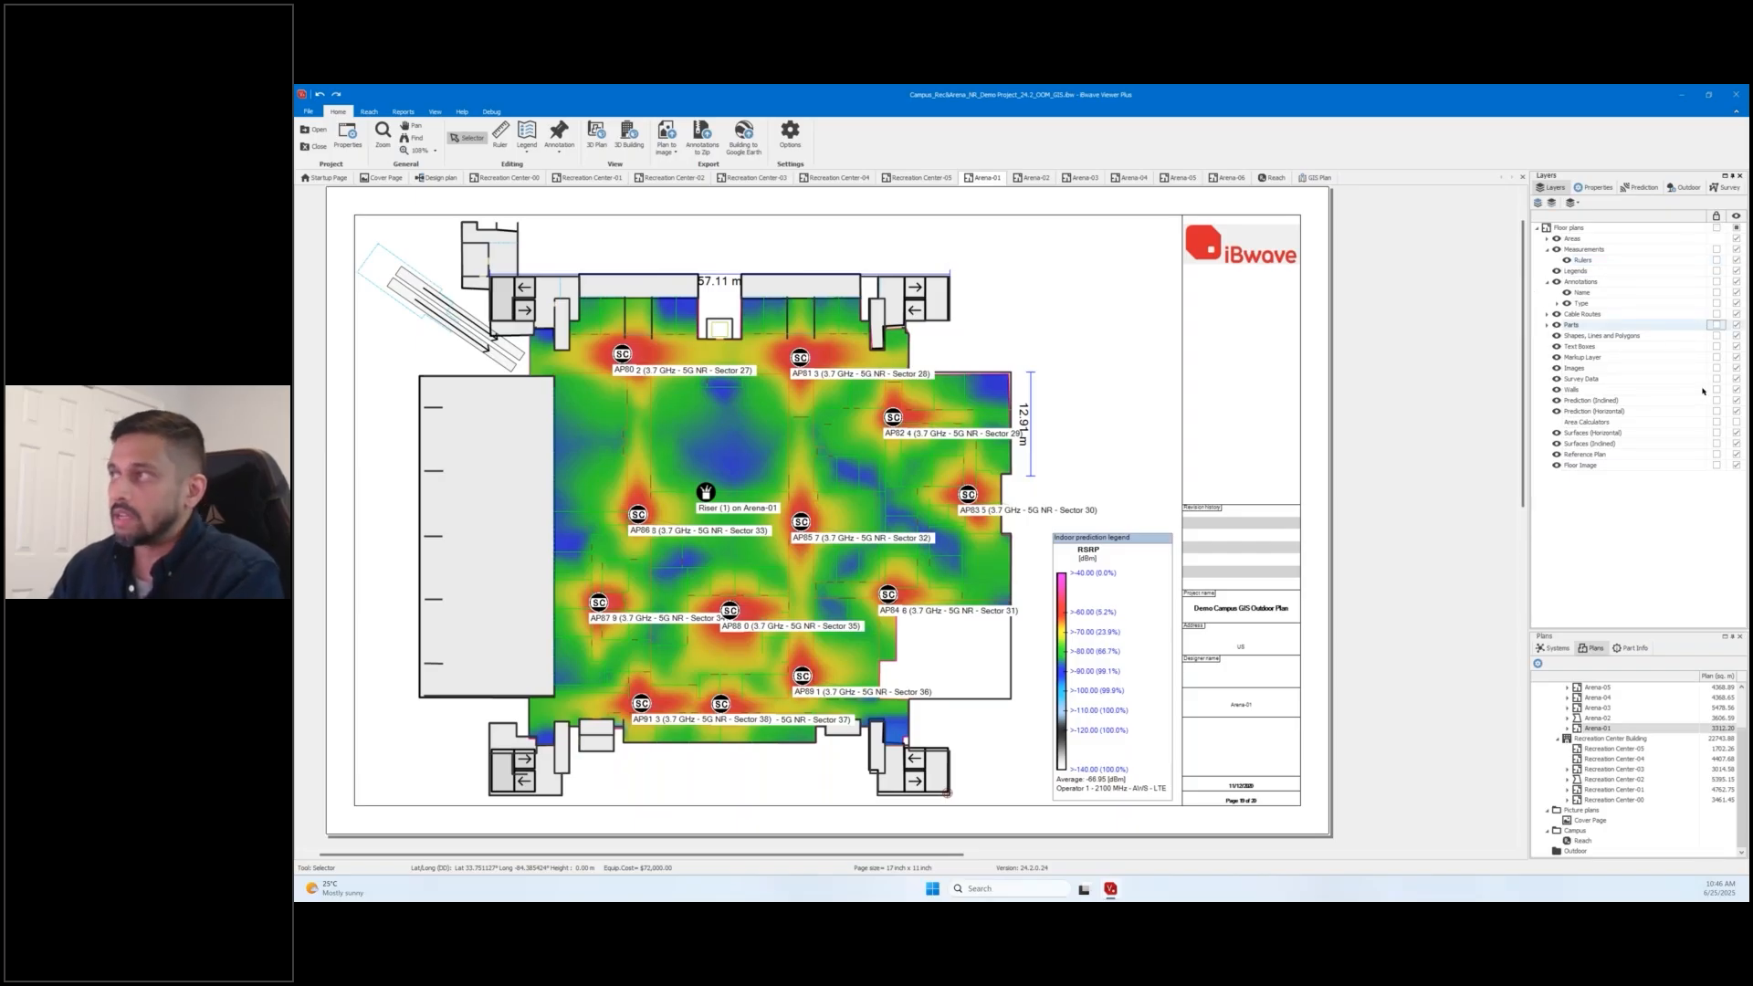
Expand the Parts layer's sublayers and move the AP82 ID label just below its sector annotation.
click(1547, 326)
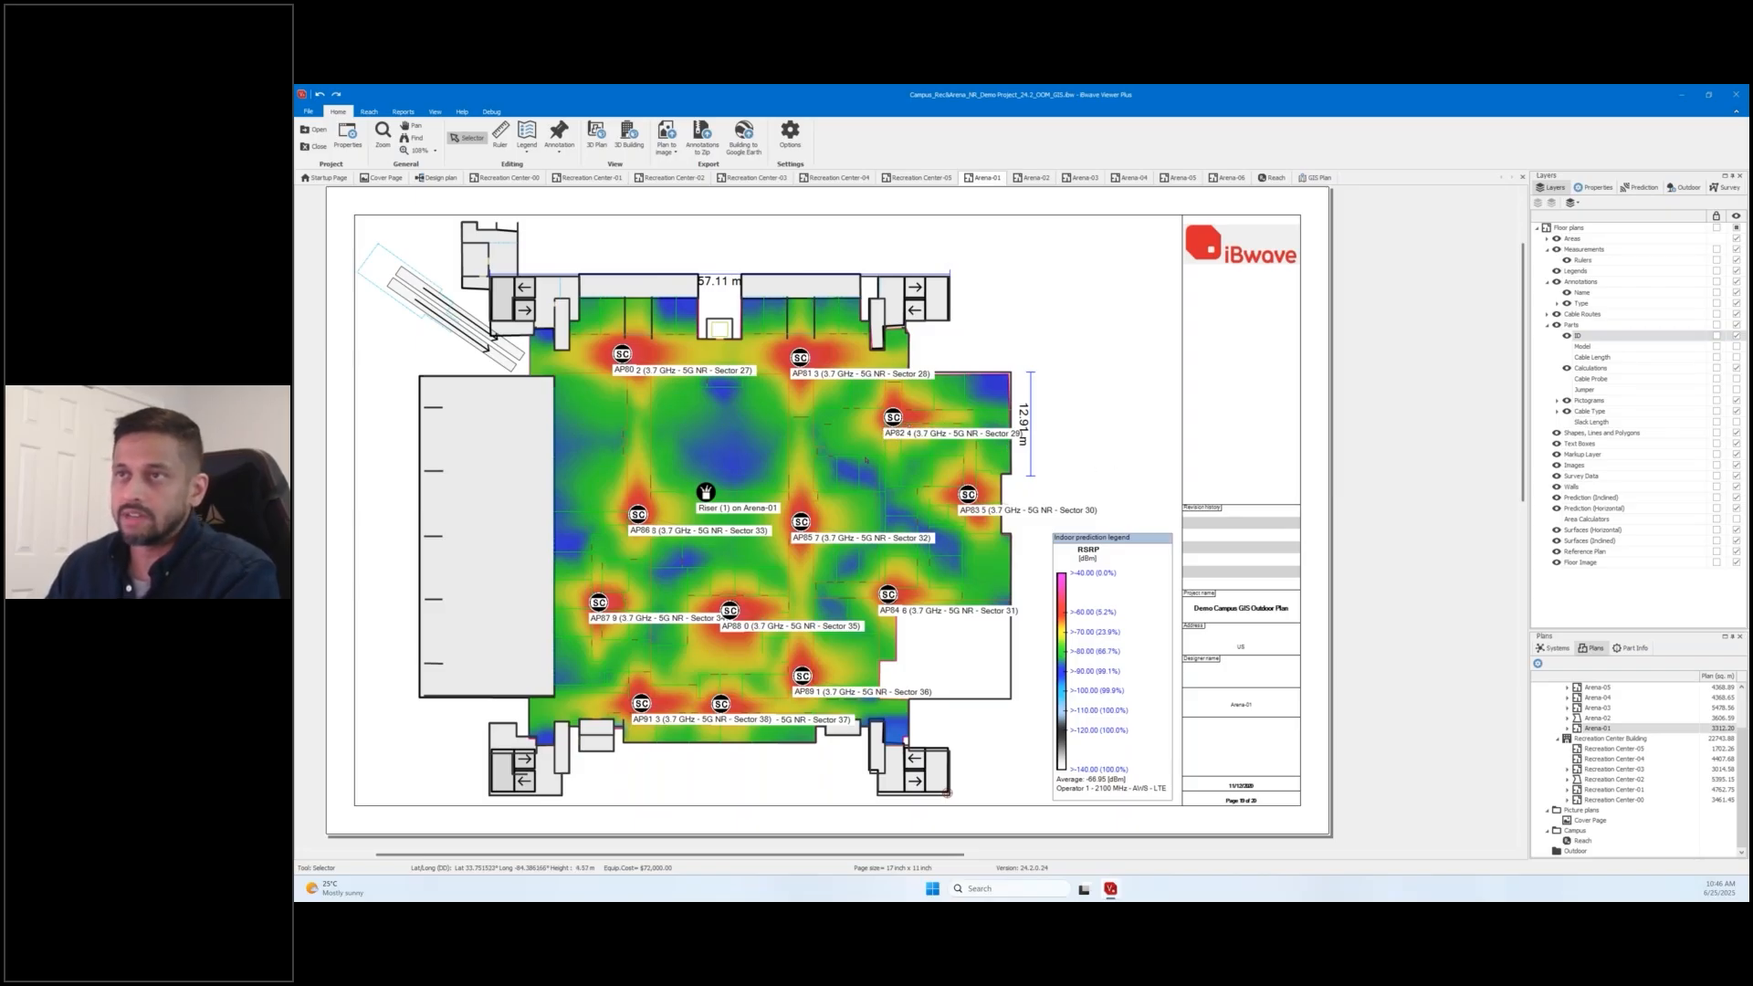
ctrl+scroll(887, 431, up, 2)
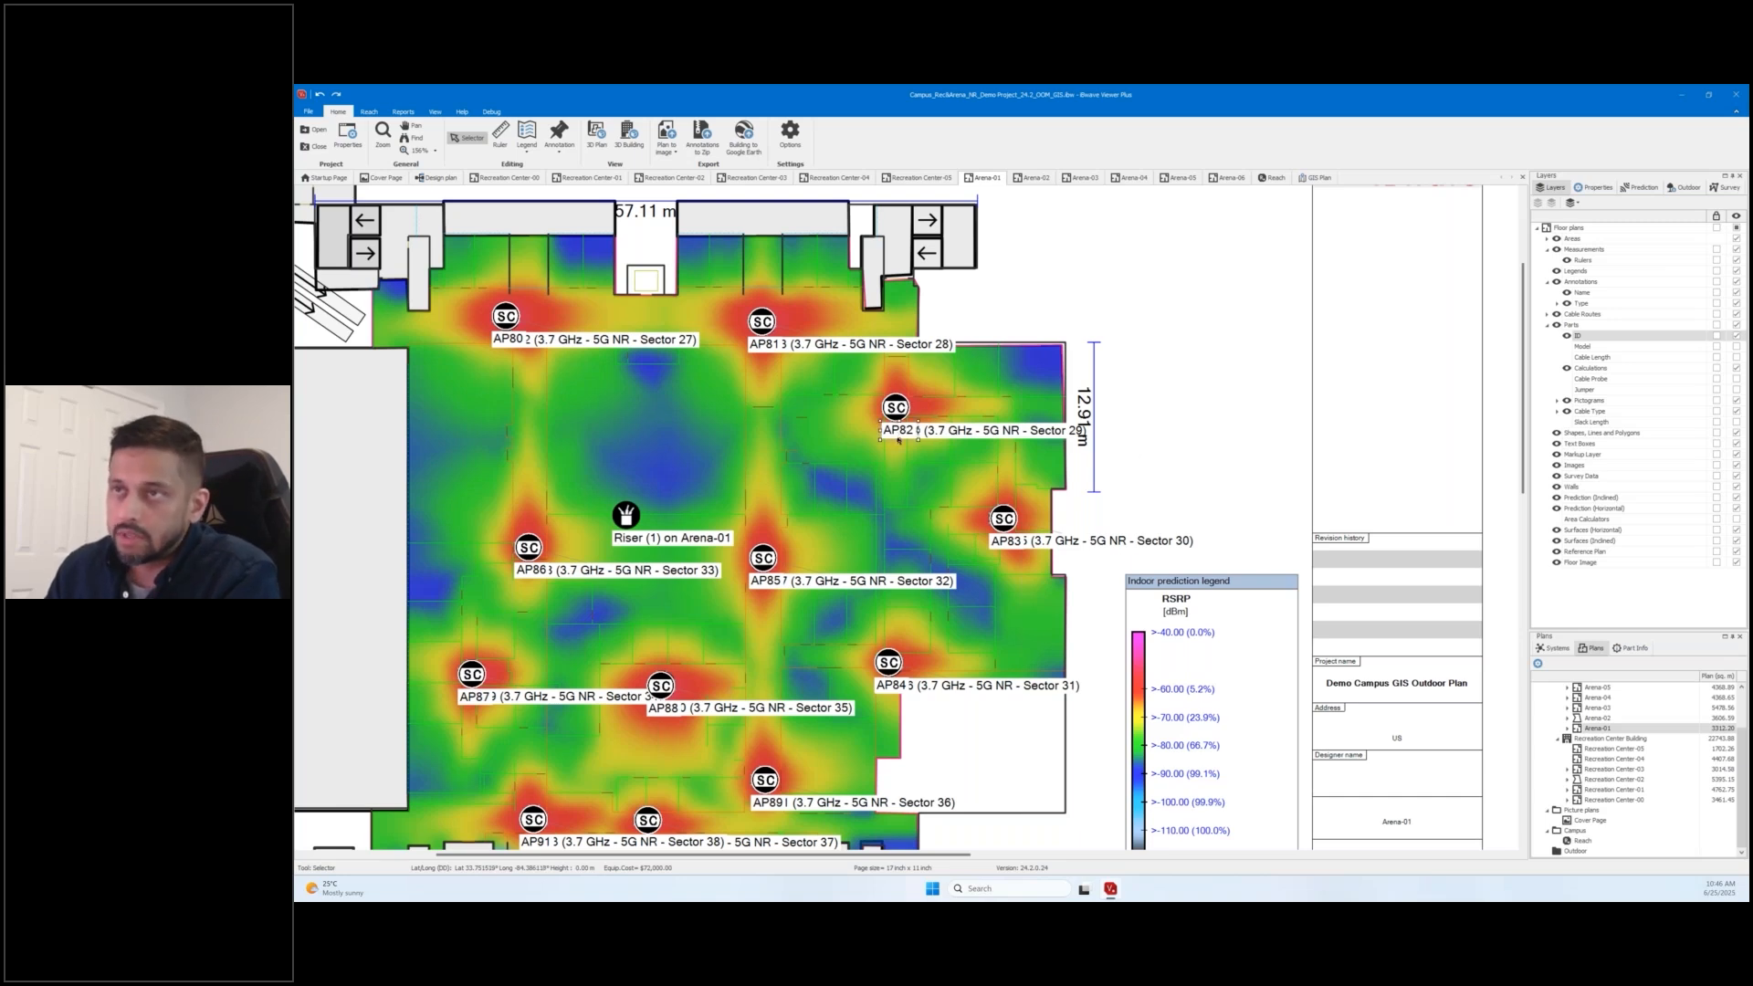
drag(898, 437, 898, 460)
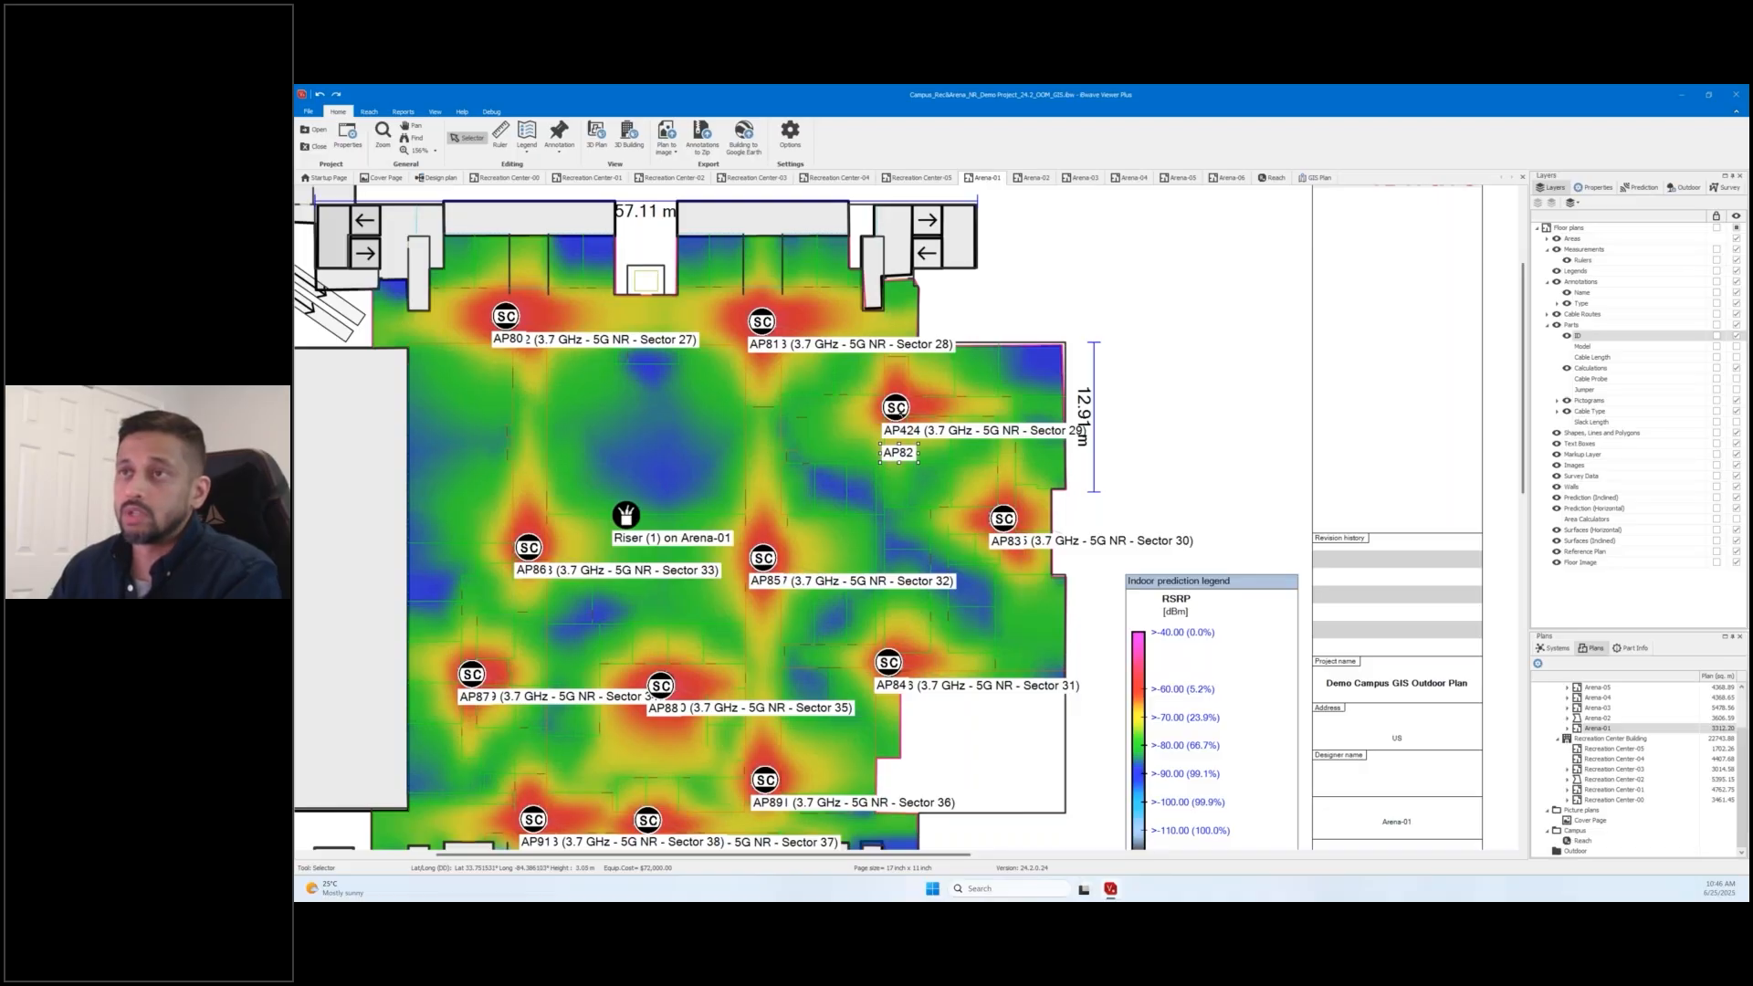
Try shifting access point AP82 sideways on the floor plan, and return it to its original position.
drag(895, 408, 870, 409)
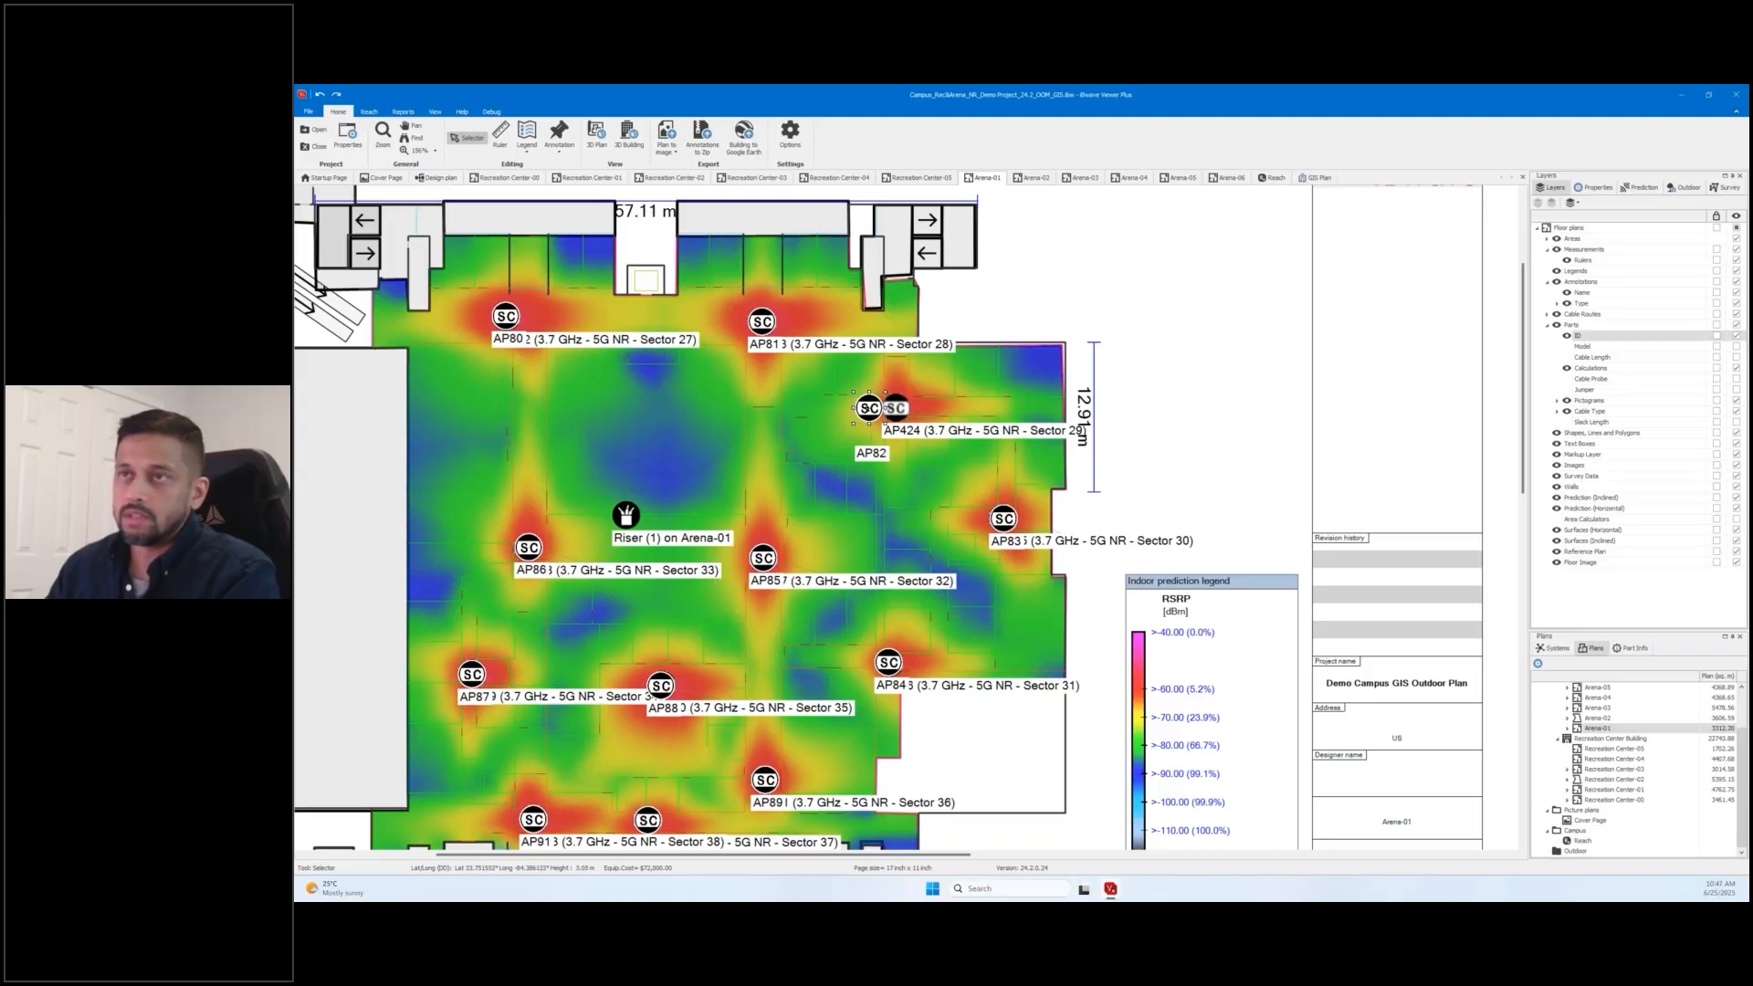
key(ctrl+z)
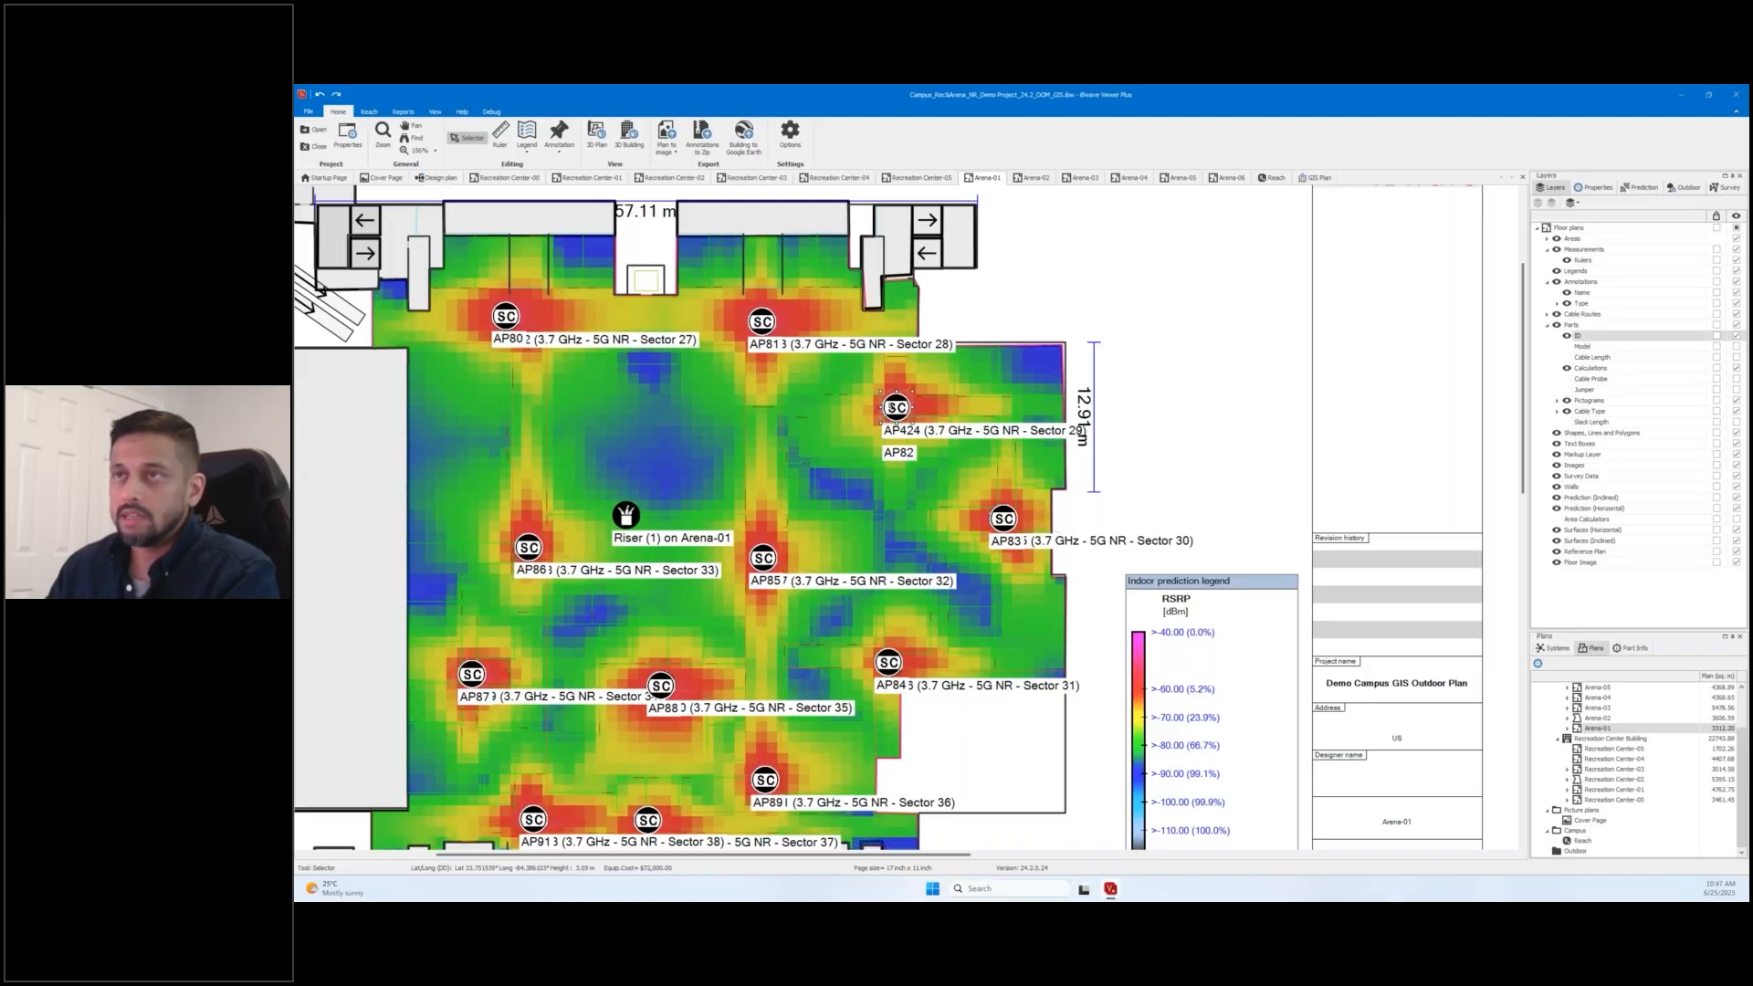
drag(895, 408, 864, 407)
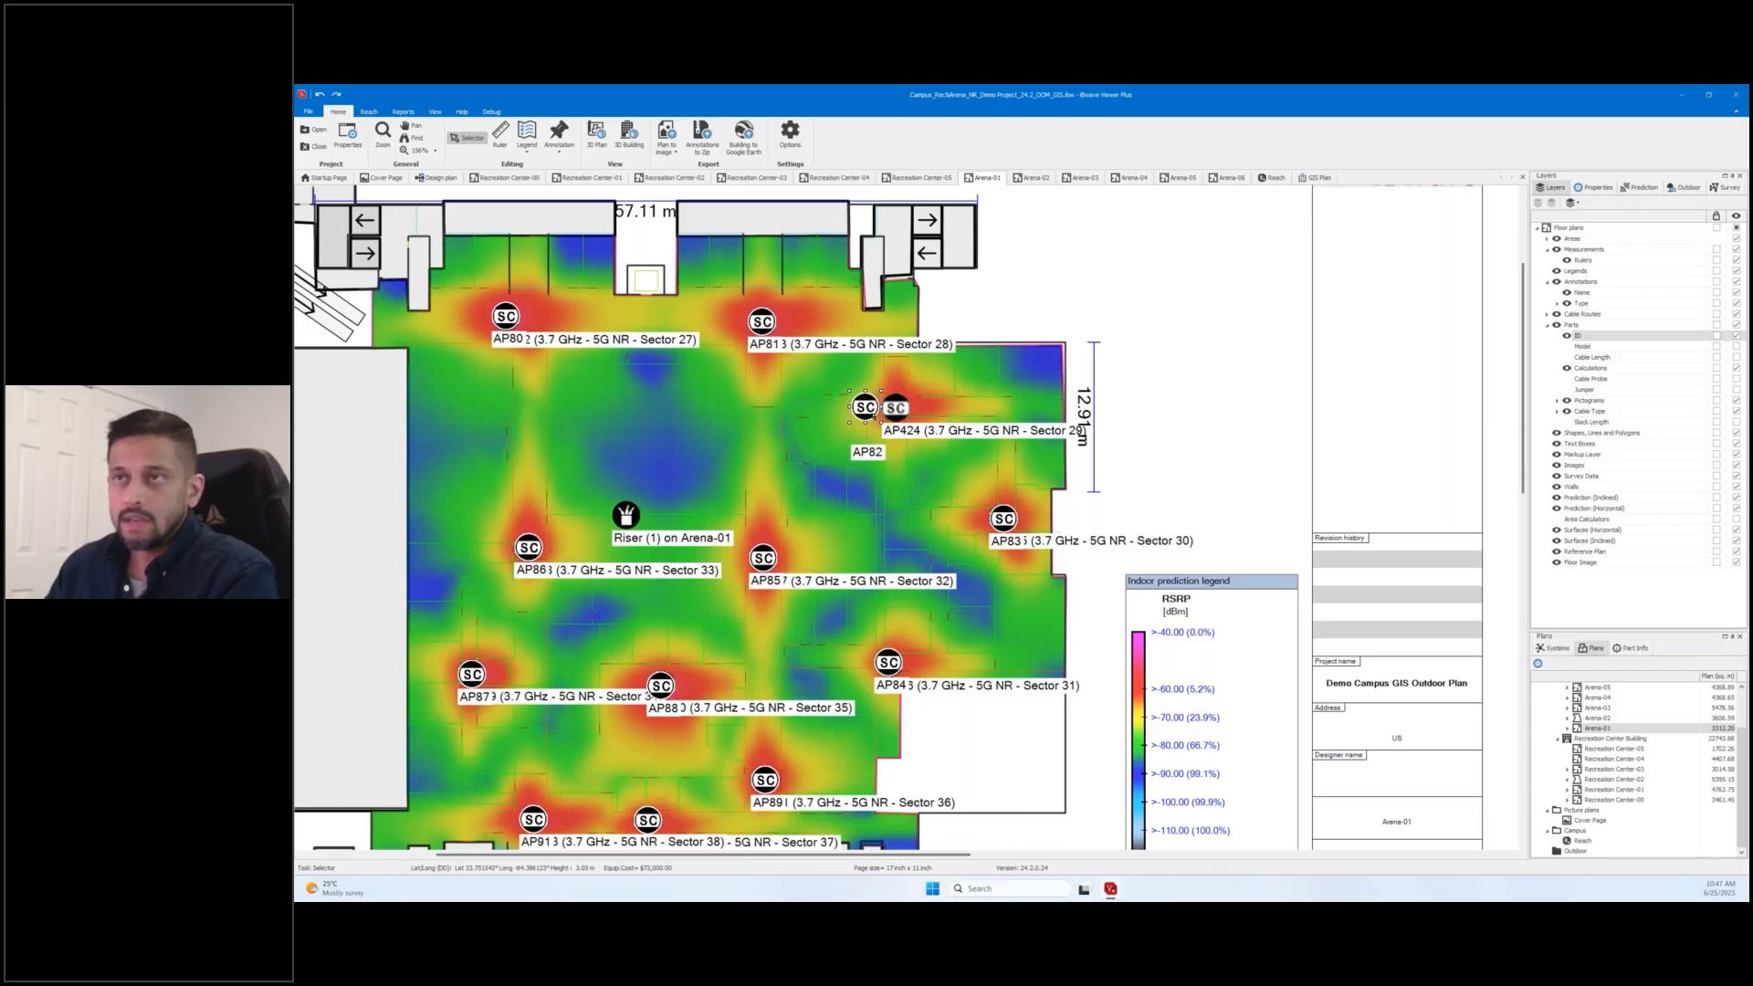
click(895, 410)
click(864, 406)
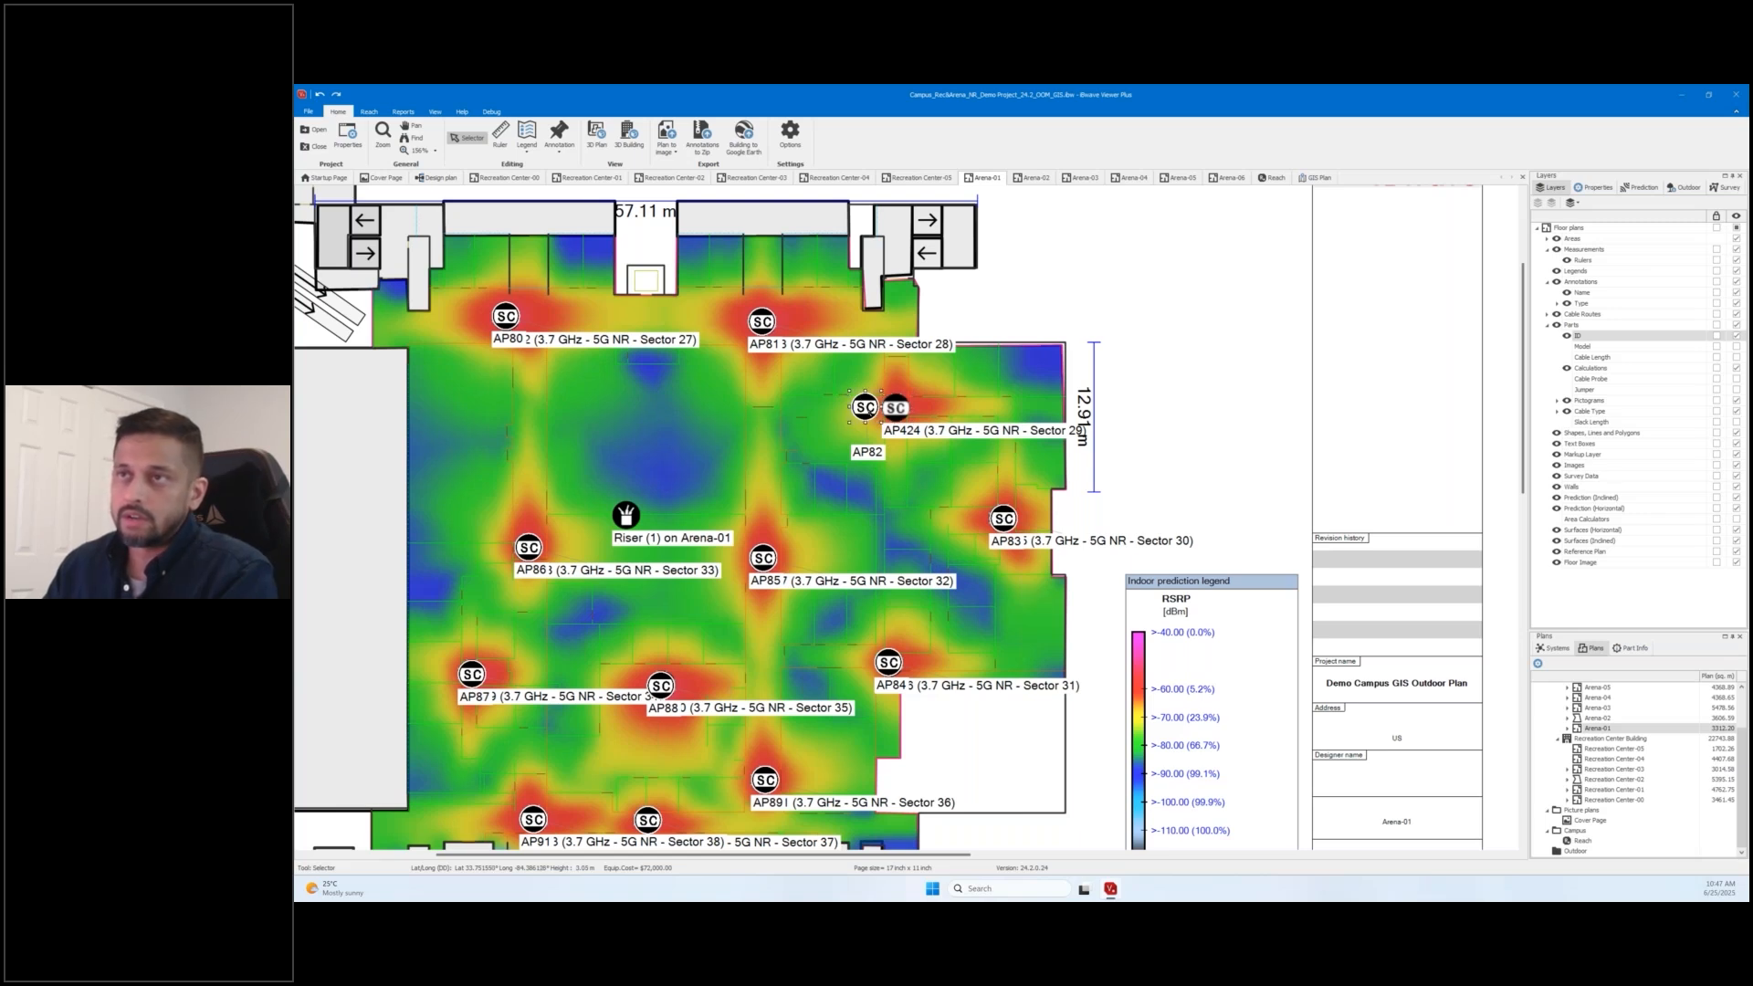
drag(863, 407, 897, 407)
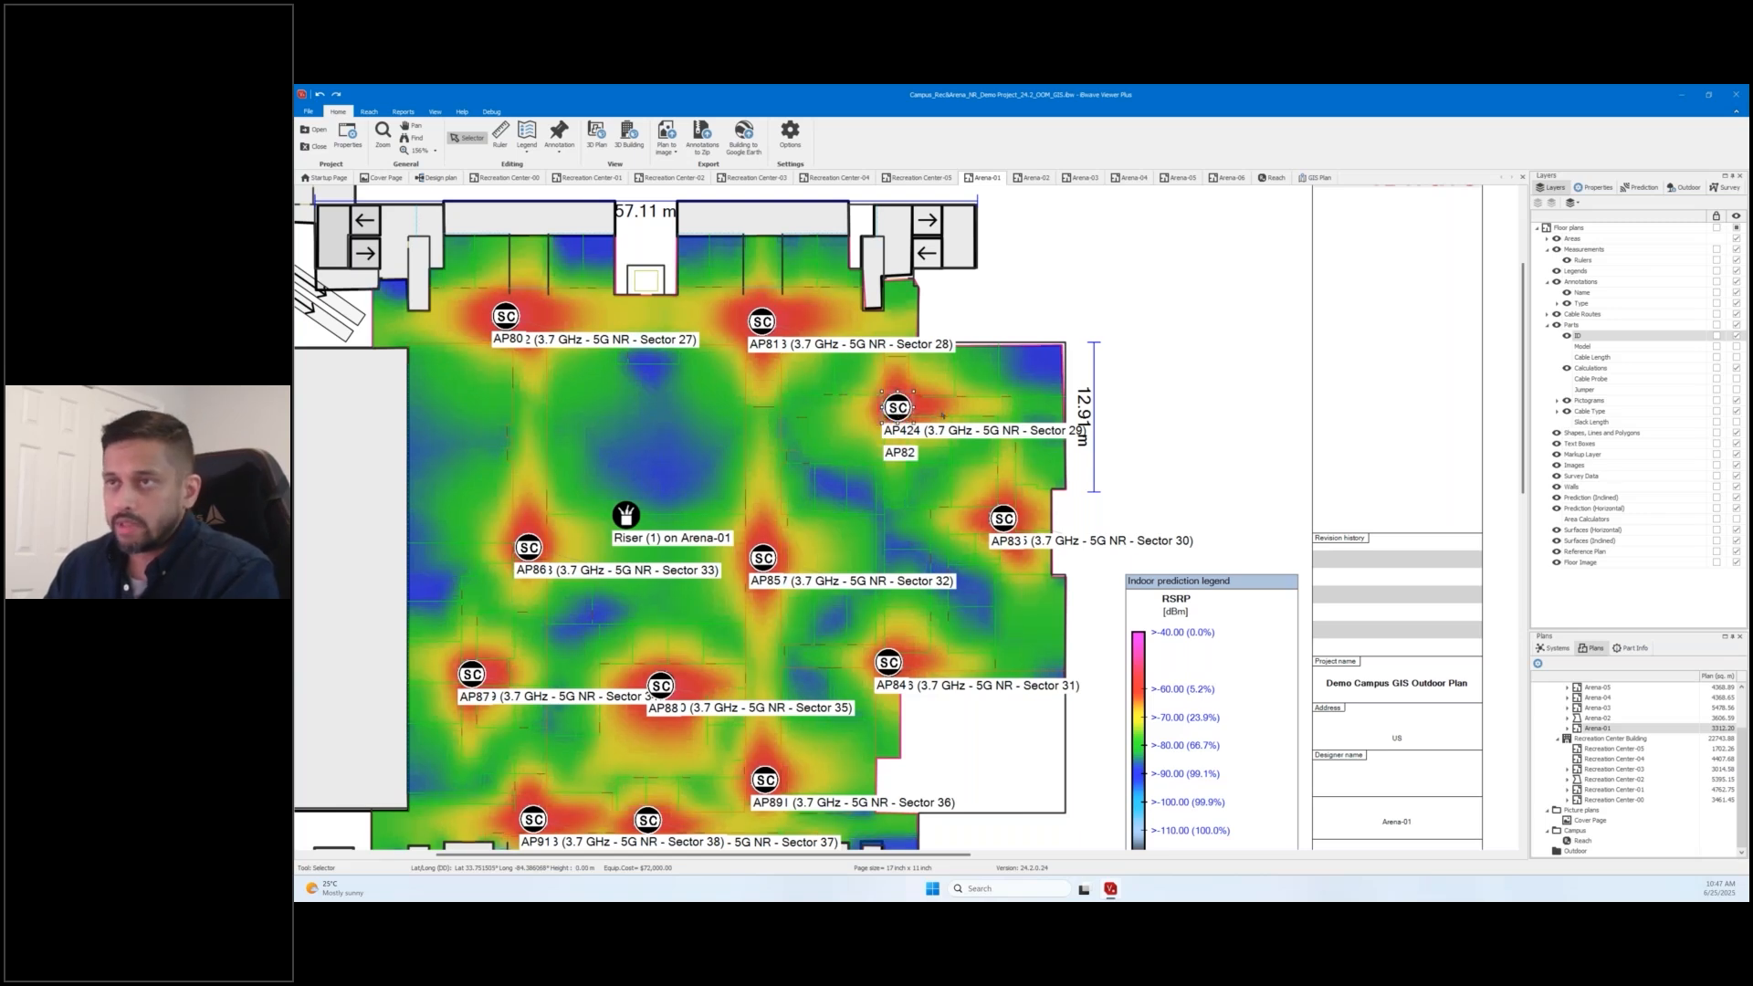
Examine AP82's part properties: its signal source, antenna gains per band, and electrical, generic, local and mechanical values.
double_click(897, 408)
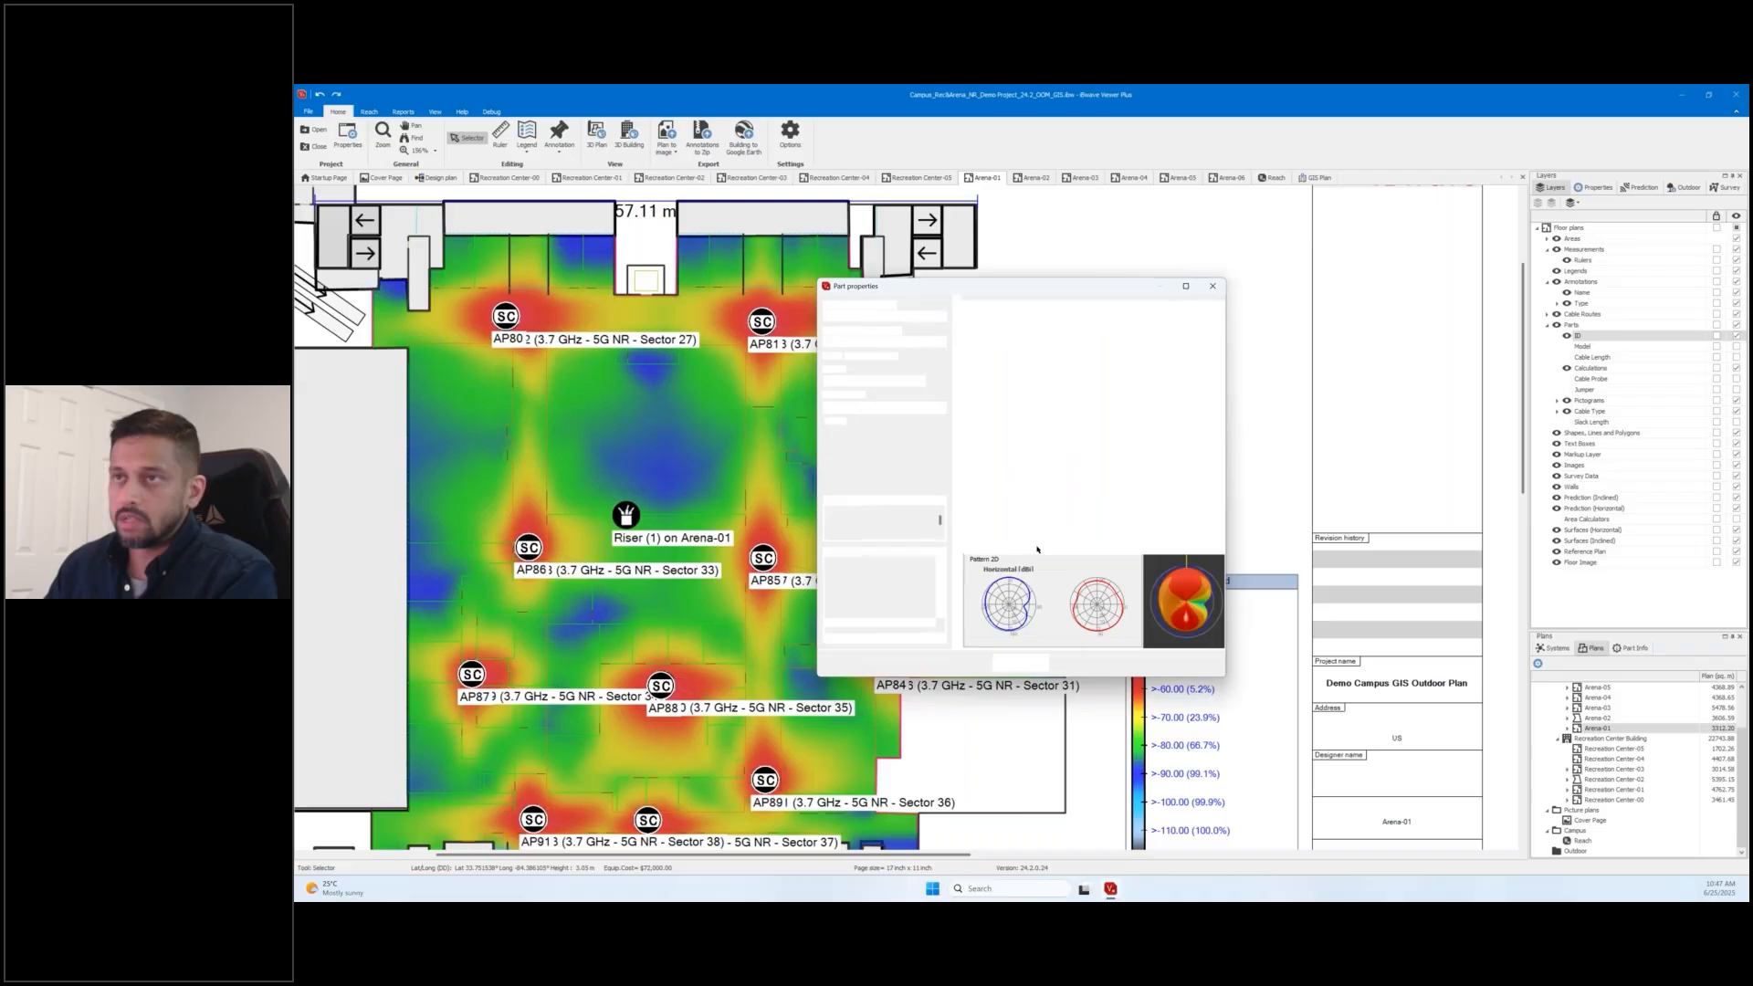
drag(1030, 287, 1305, 272)
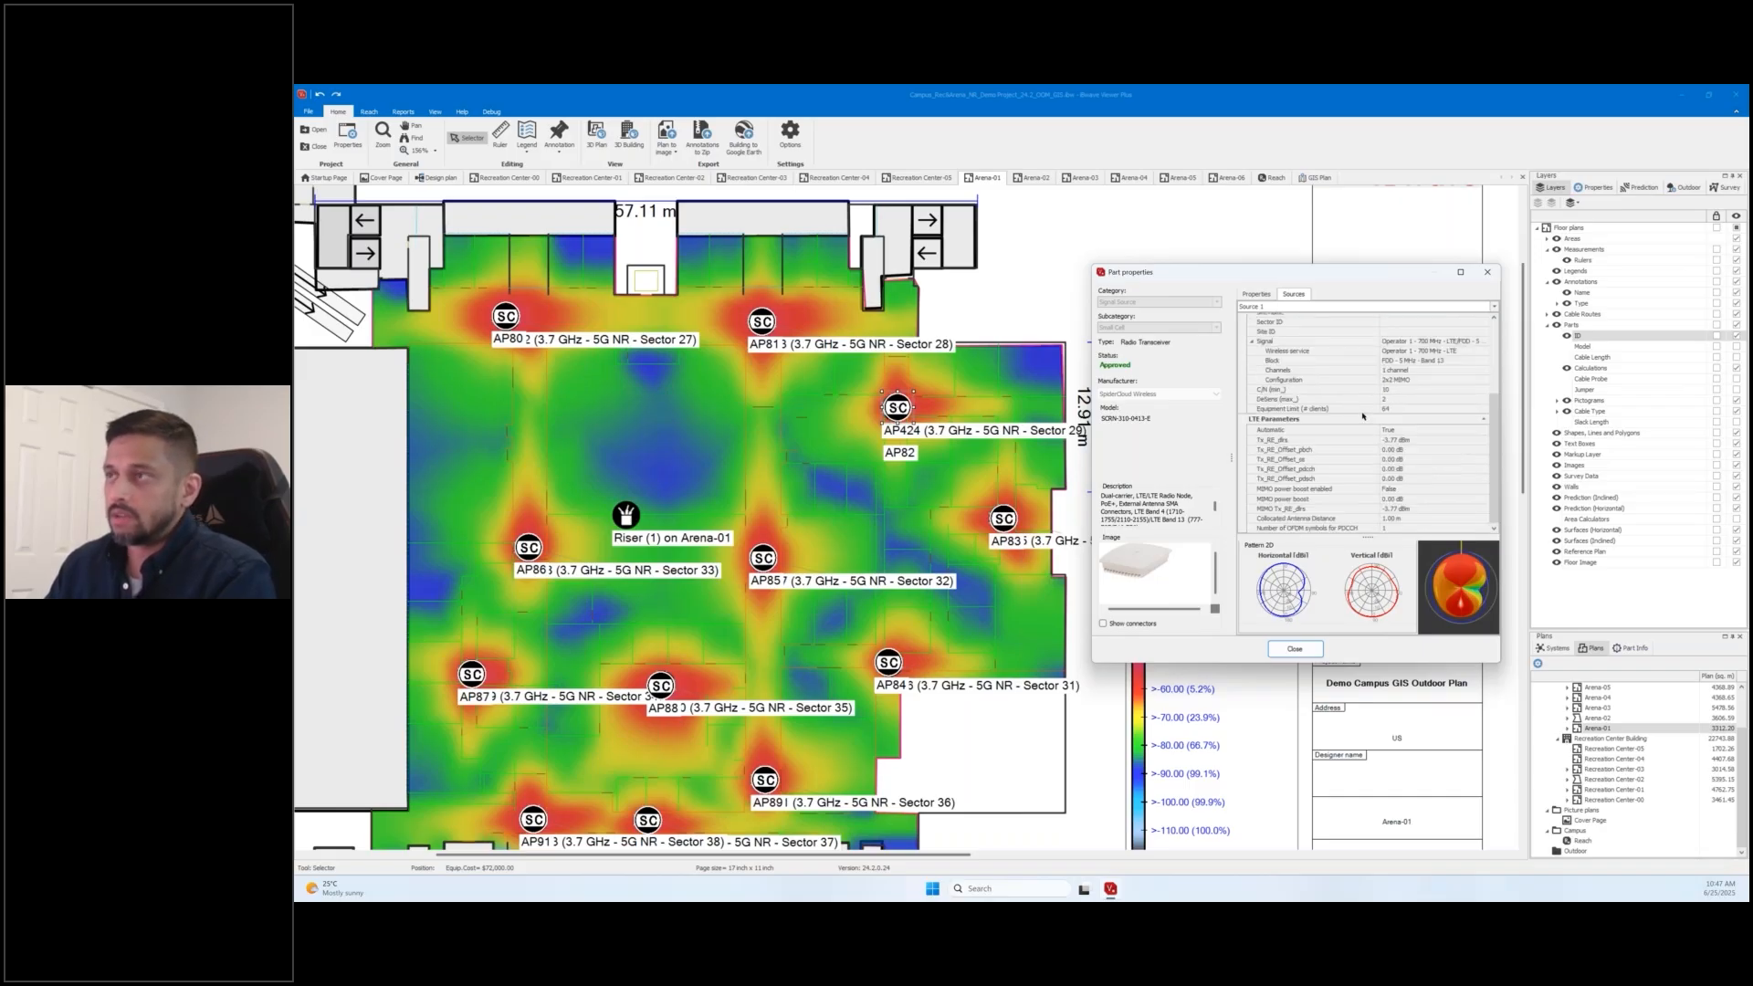
click(1257, 294)
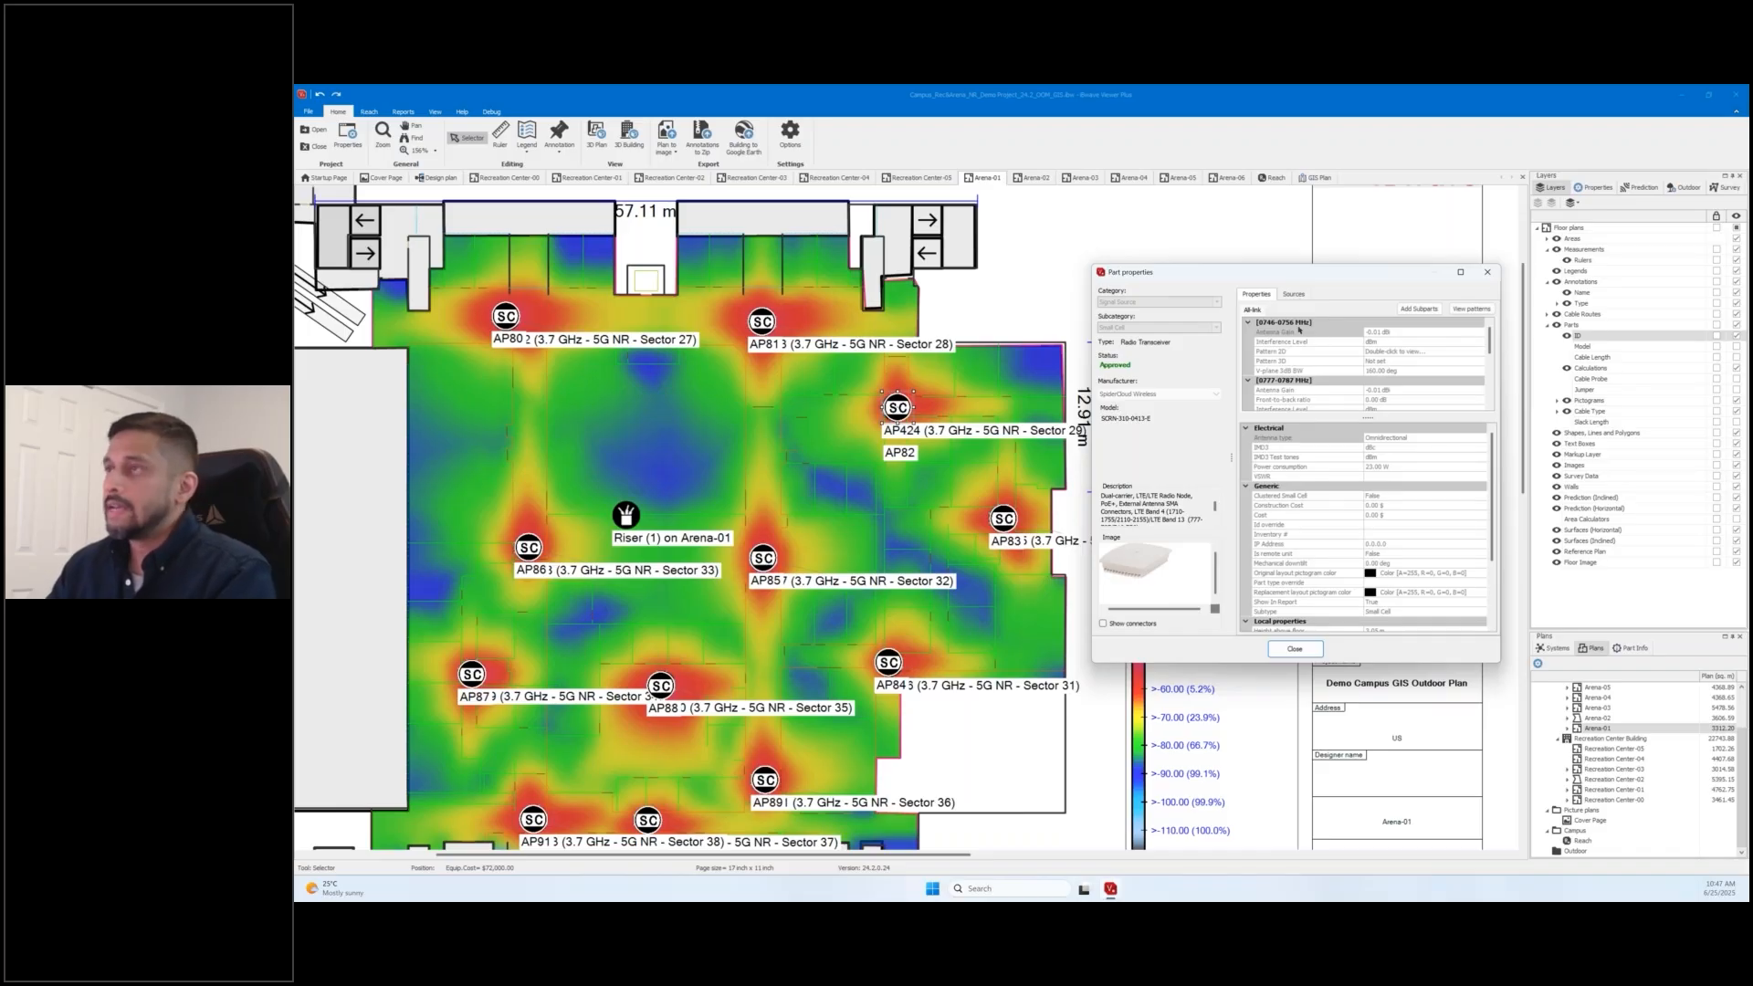
scroll(1413, 345, down, 1)
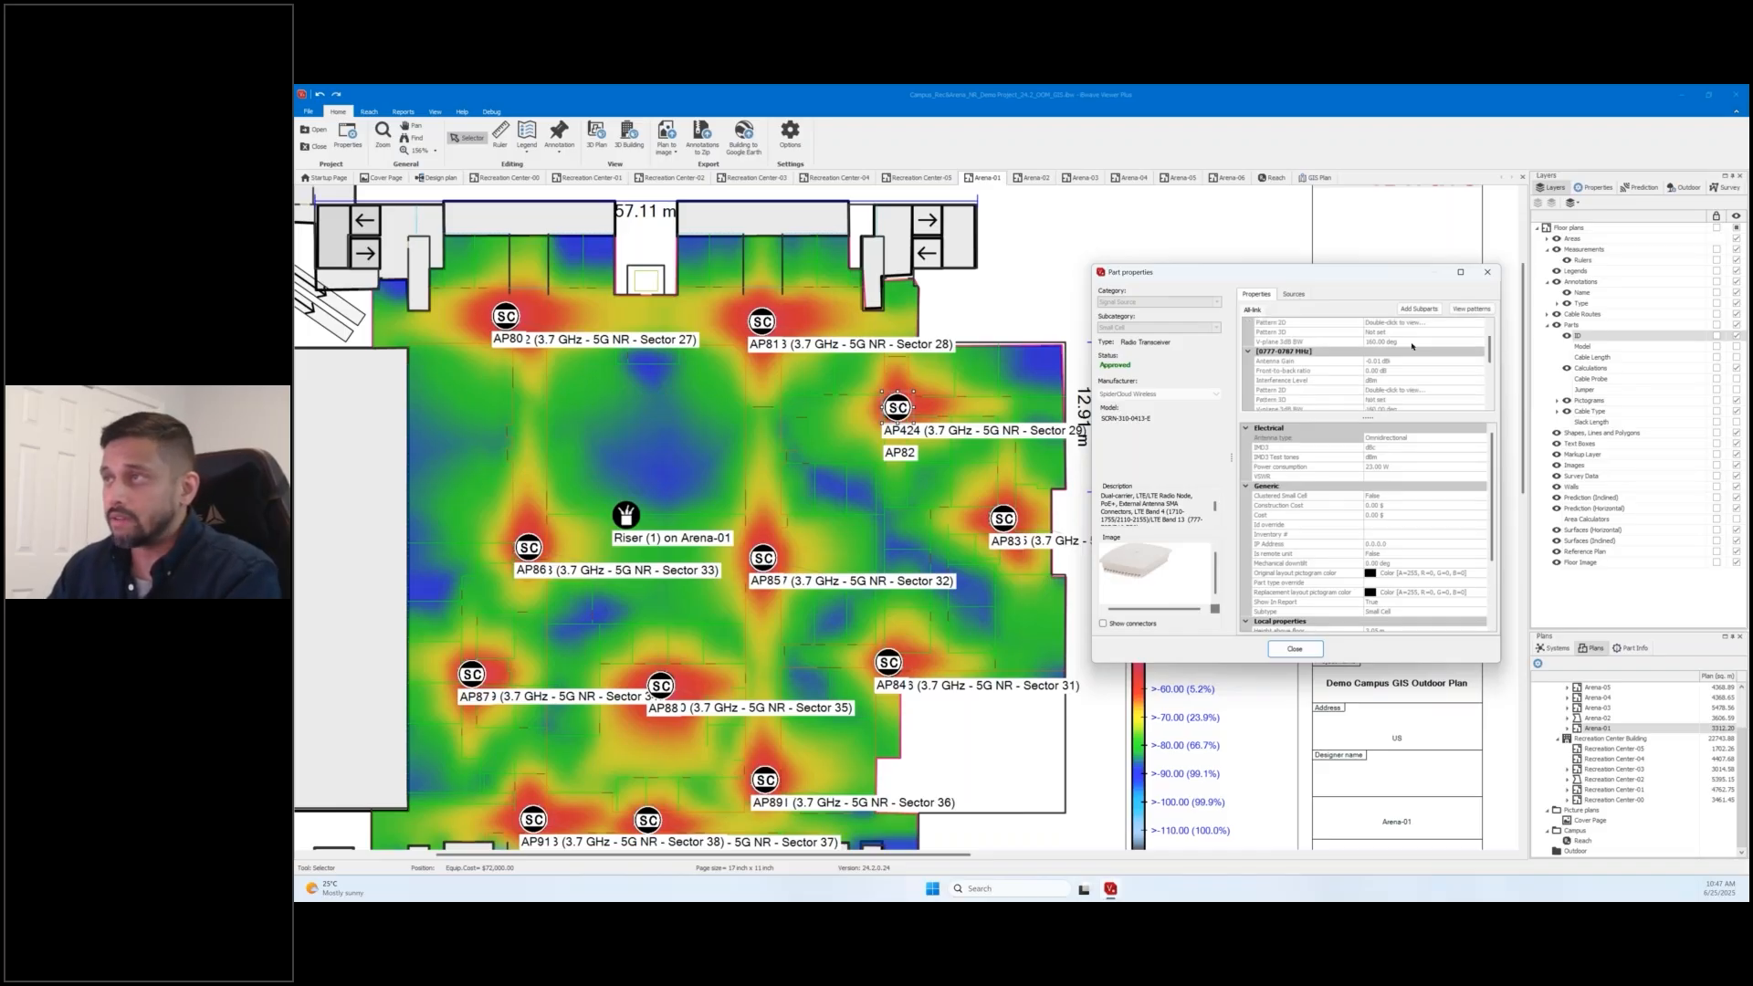
scroll(1420, 365, down, 2)
scroll(1381, 386, down, 1)
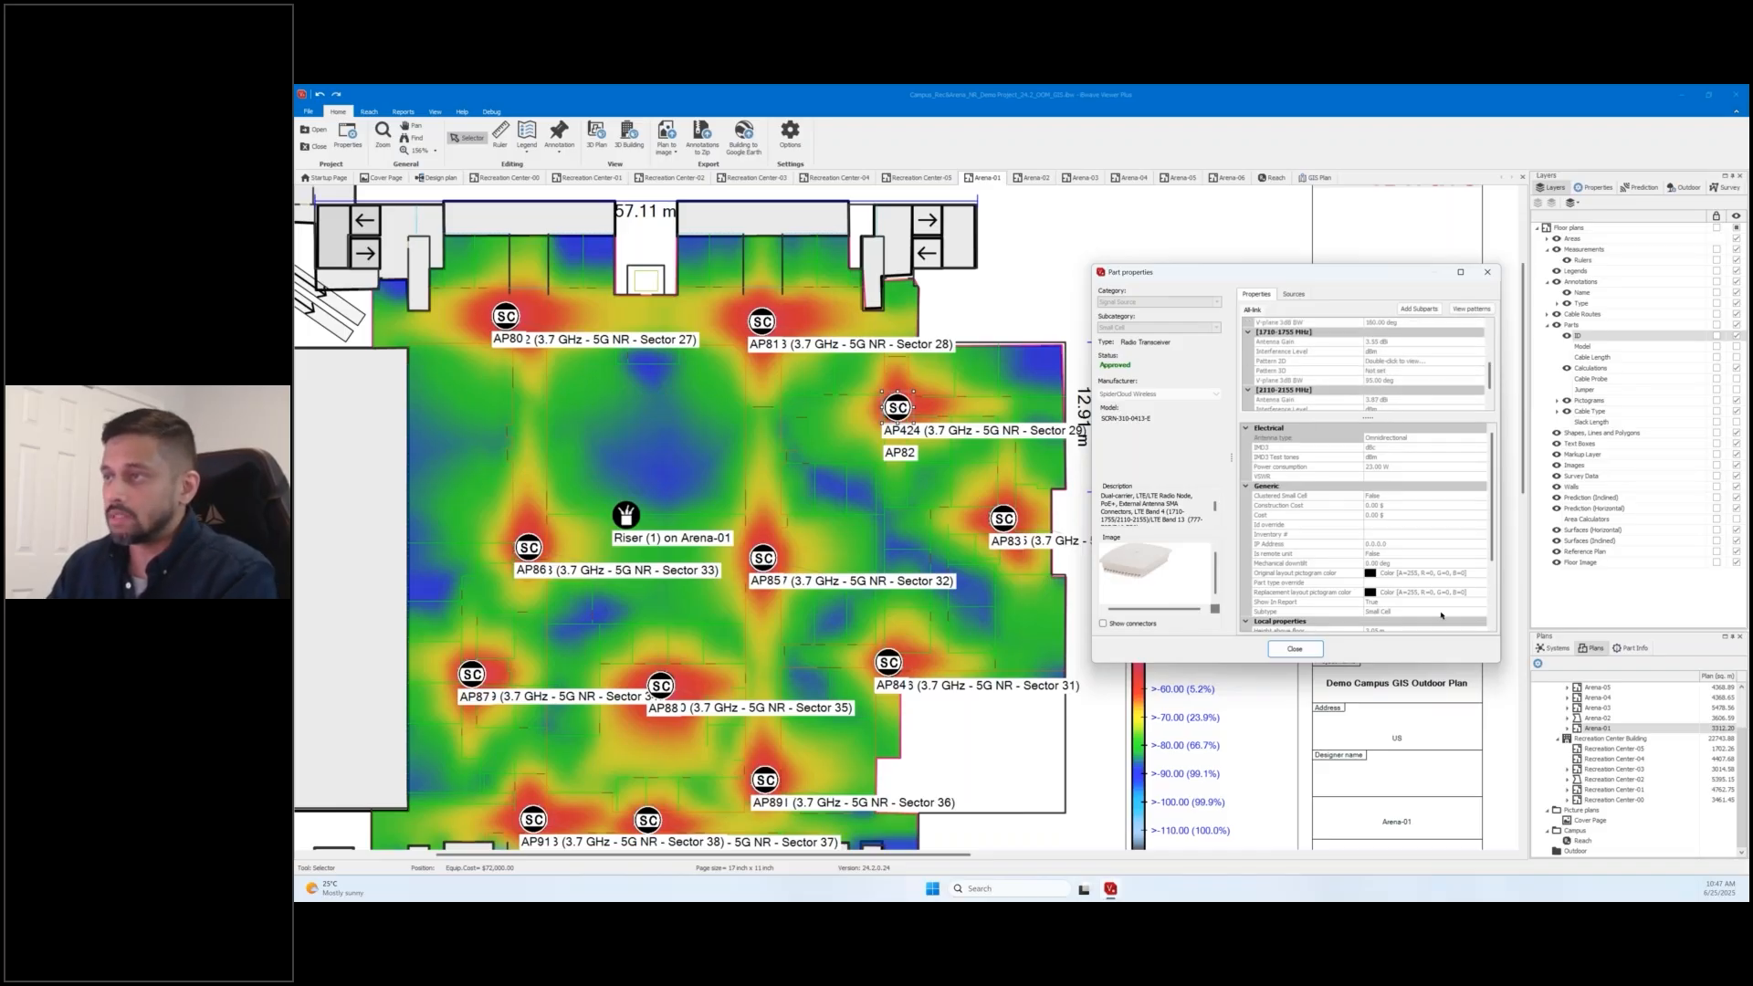
scroll(1422, 598, down, 3)
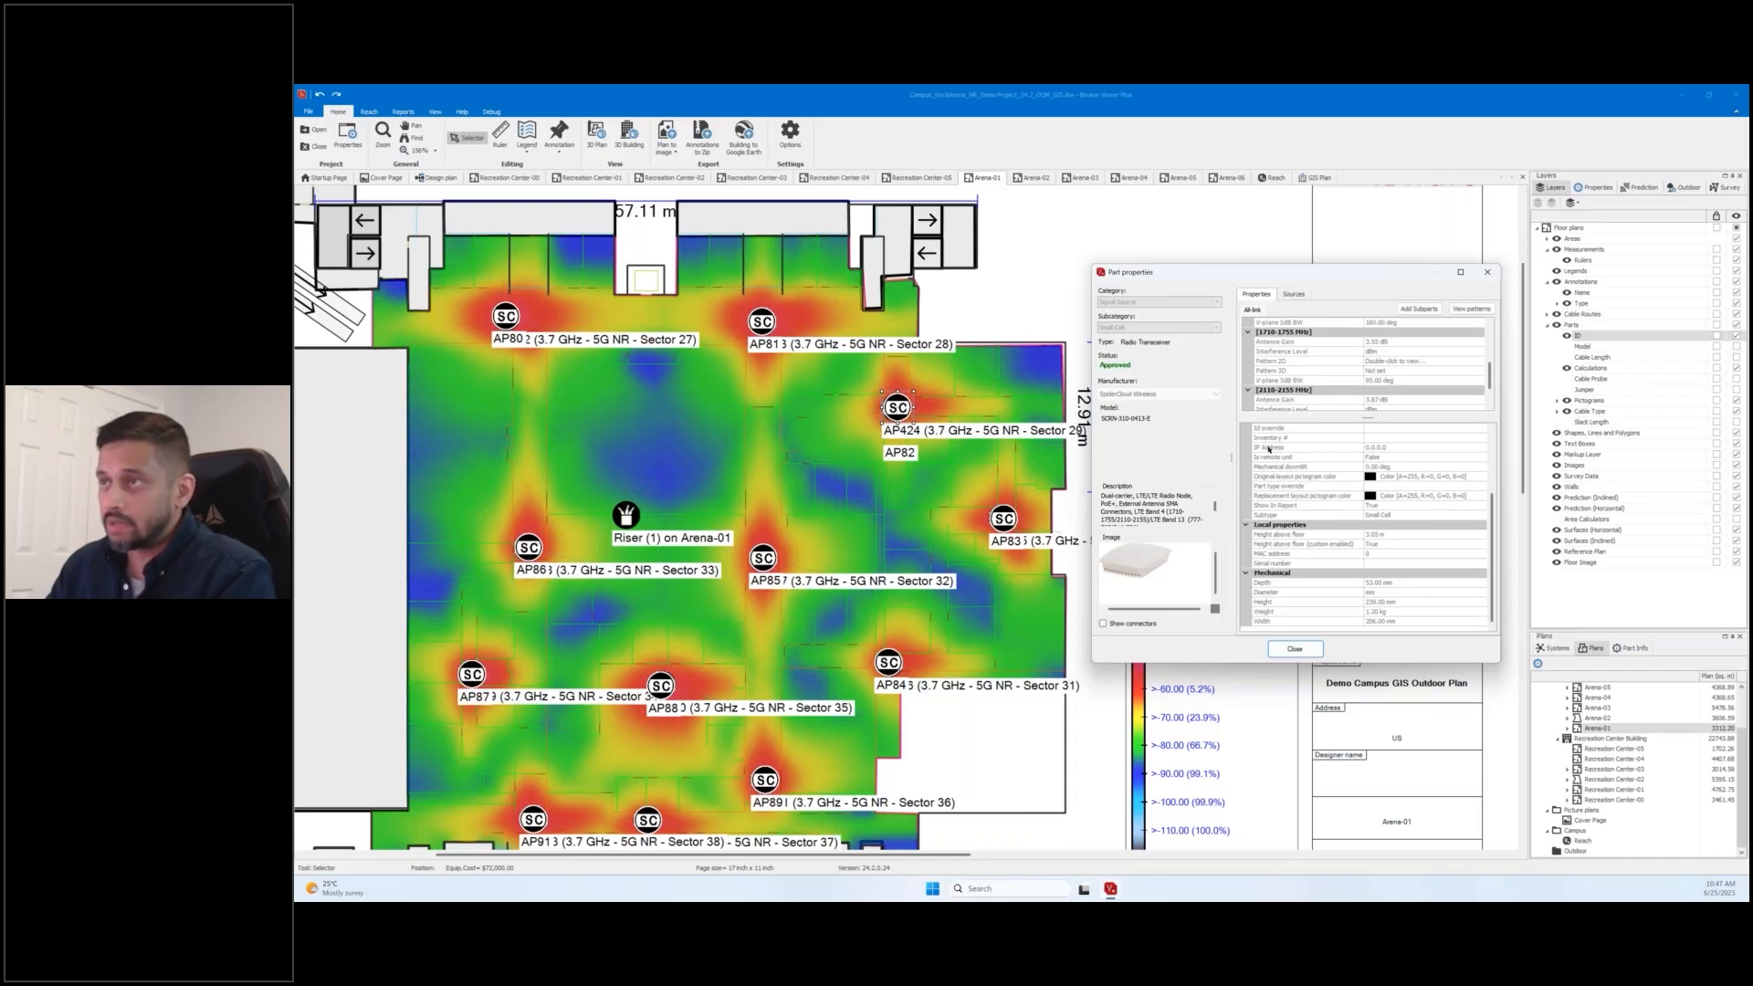
click(1397, 467)
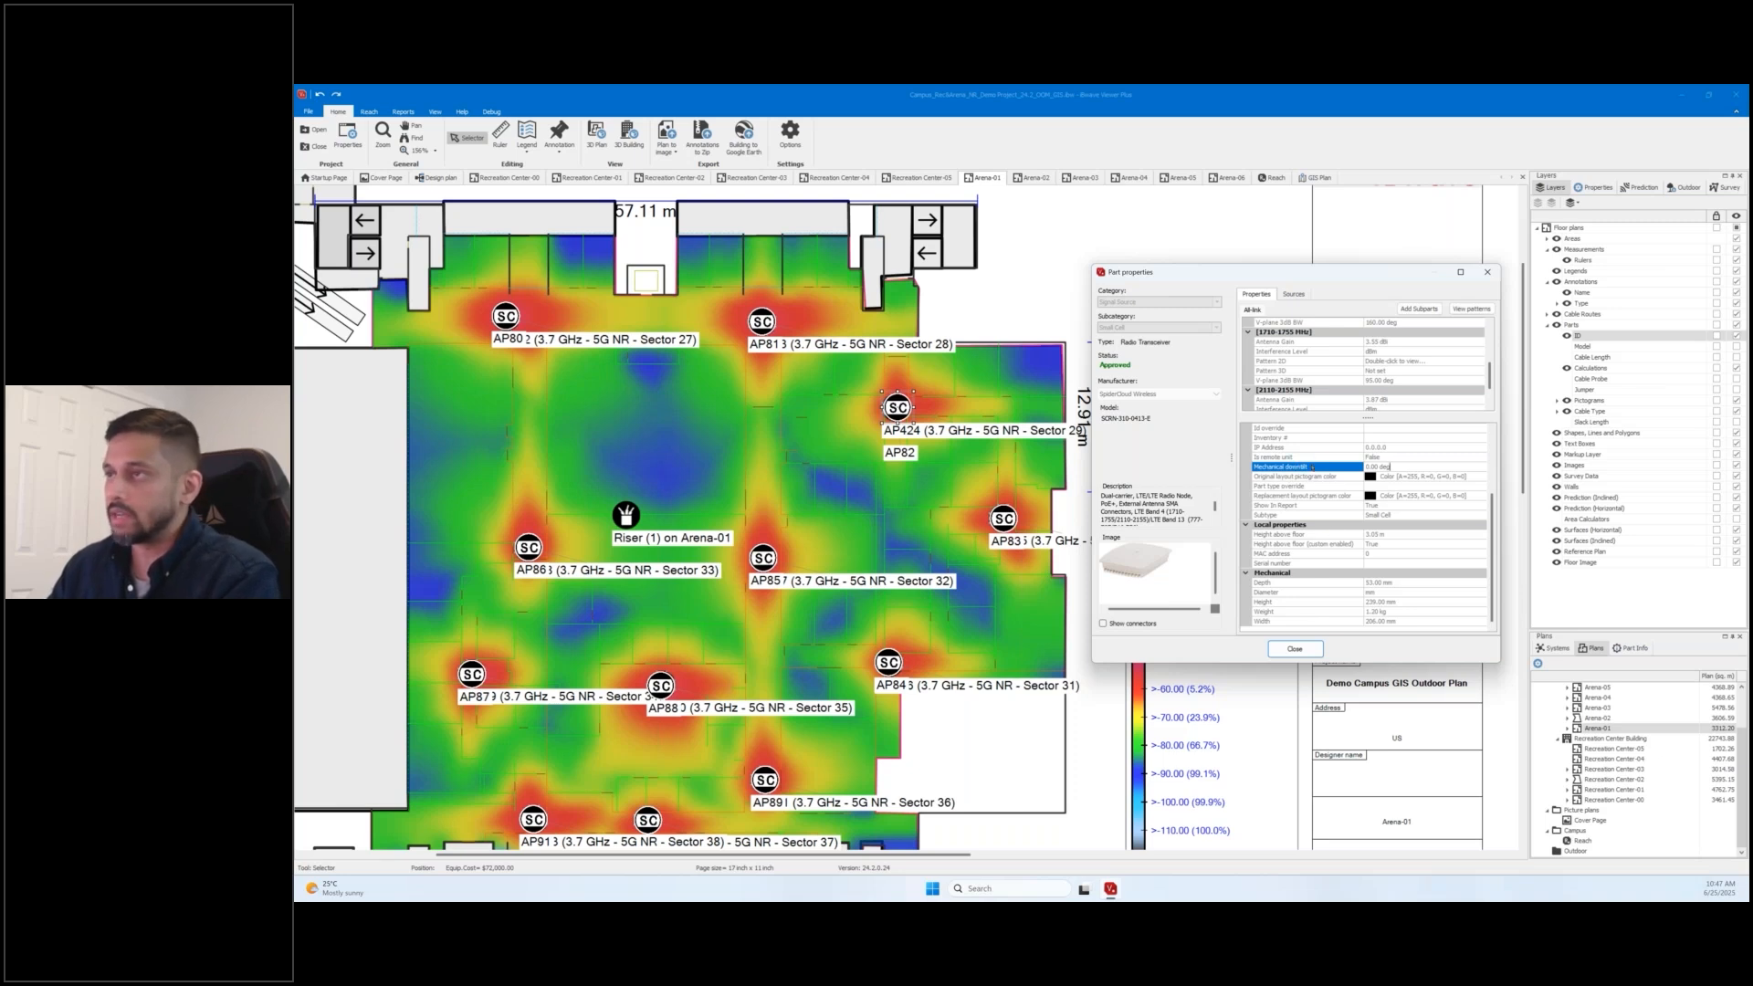
scroll(1405, 539, up, 3)
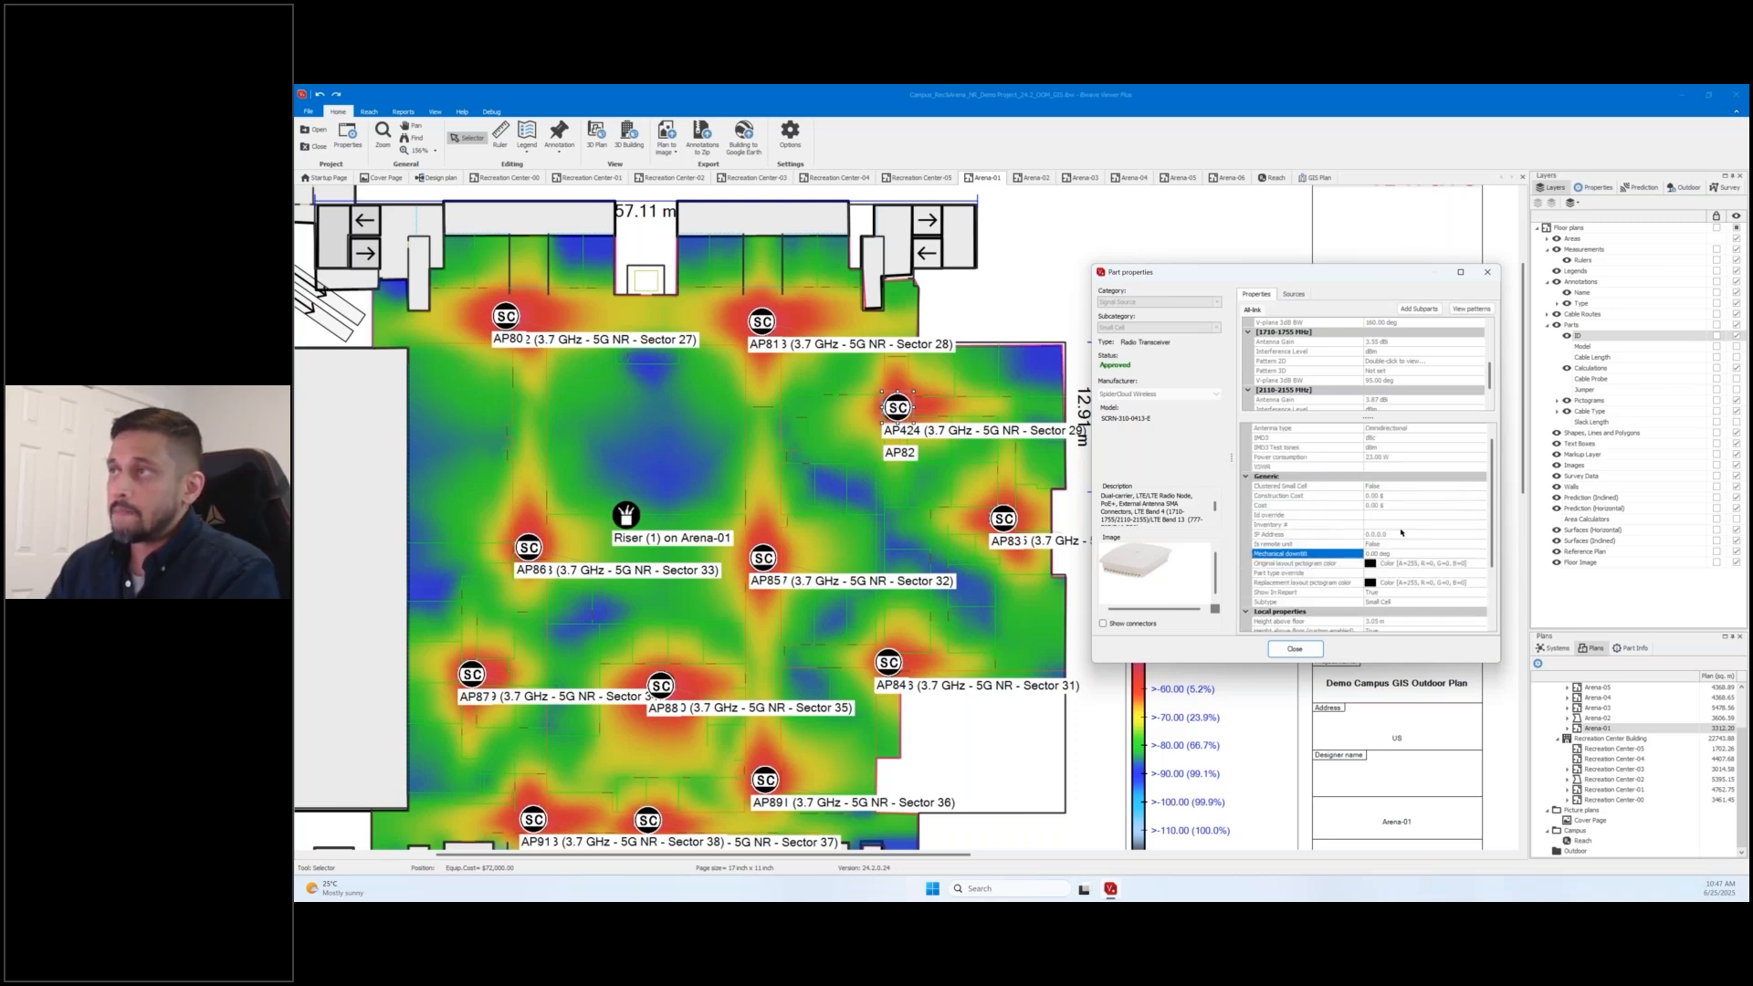
View AP82's antenna pattern at 0746-0756 MHz, rotate the 3D model to inspect its shape, and close the pattern viewer.
click(1468, 312)
drag(995, 585, 1288, 310)
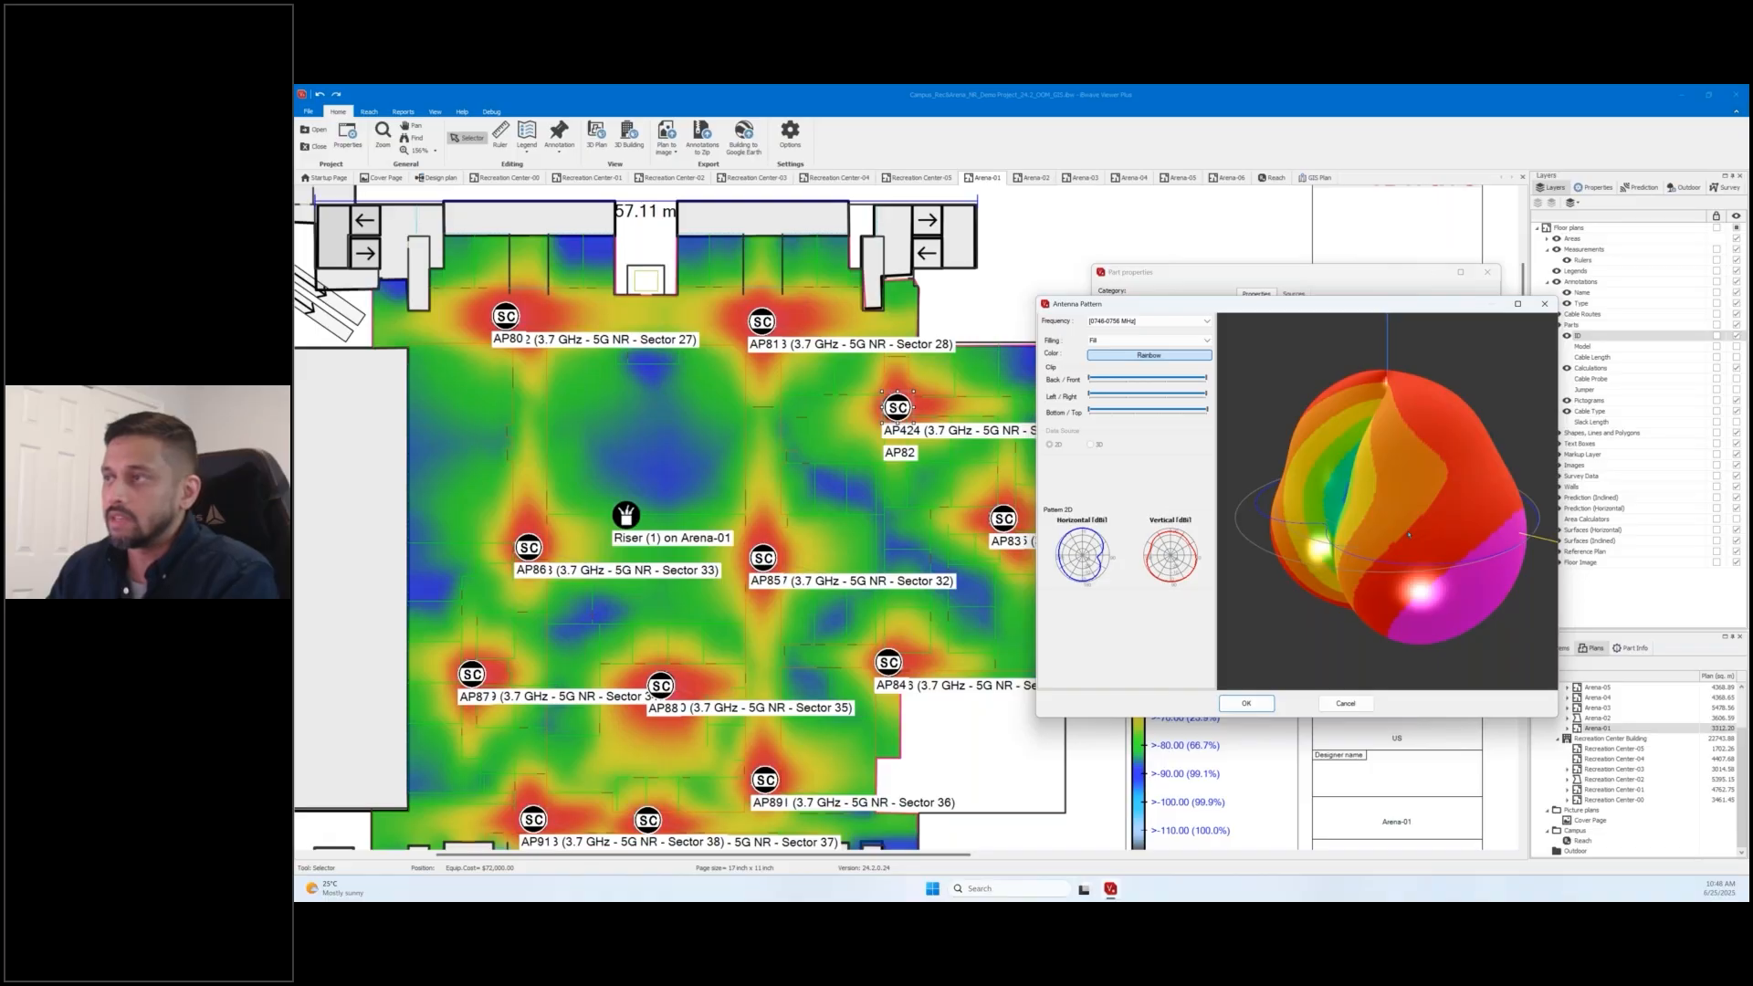
drag(1408, 534, 1321, 541)
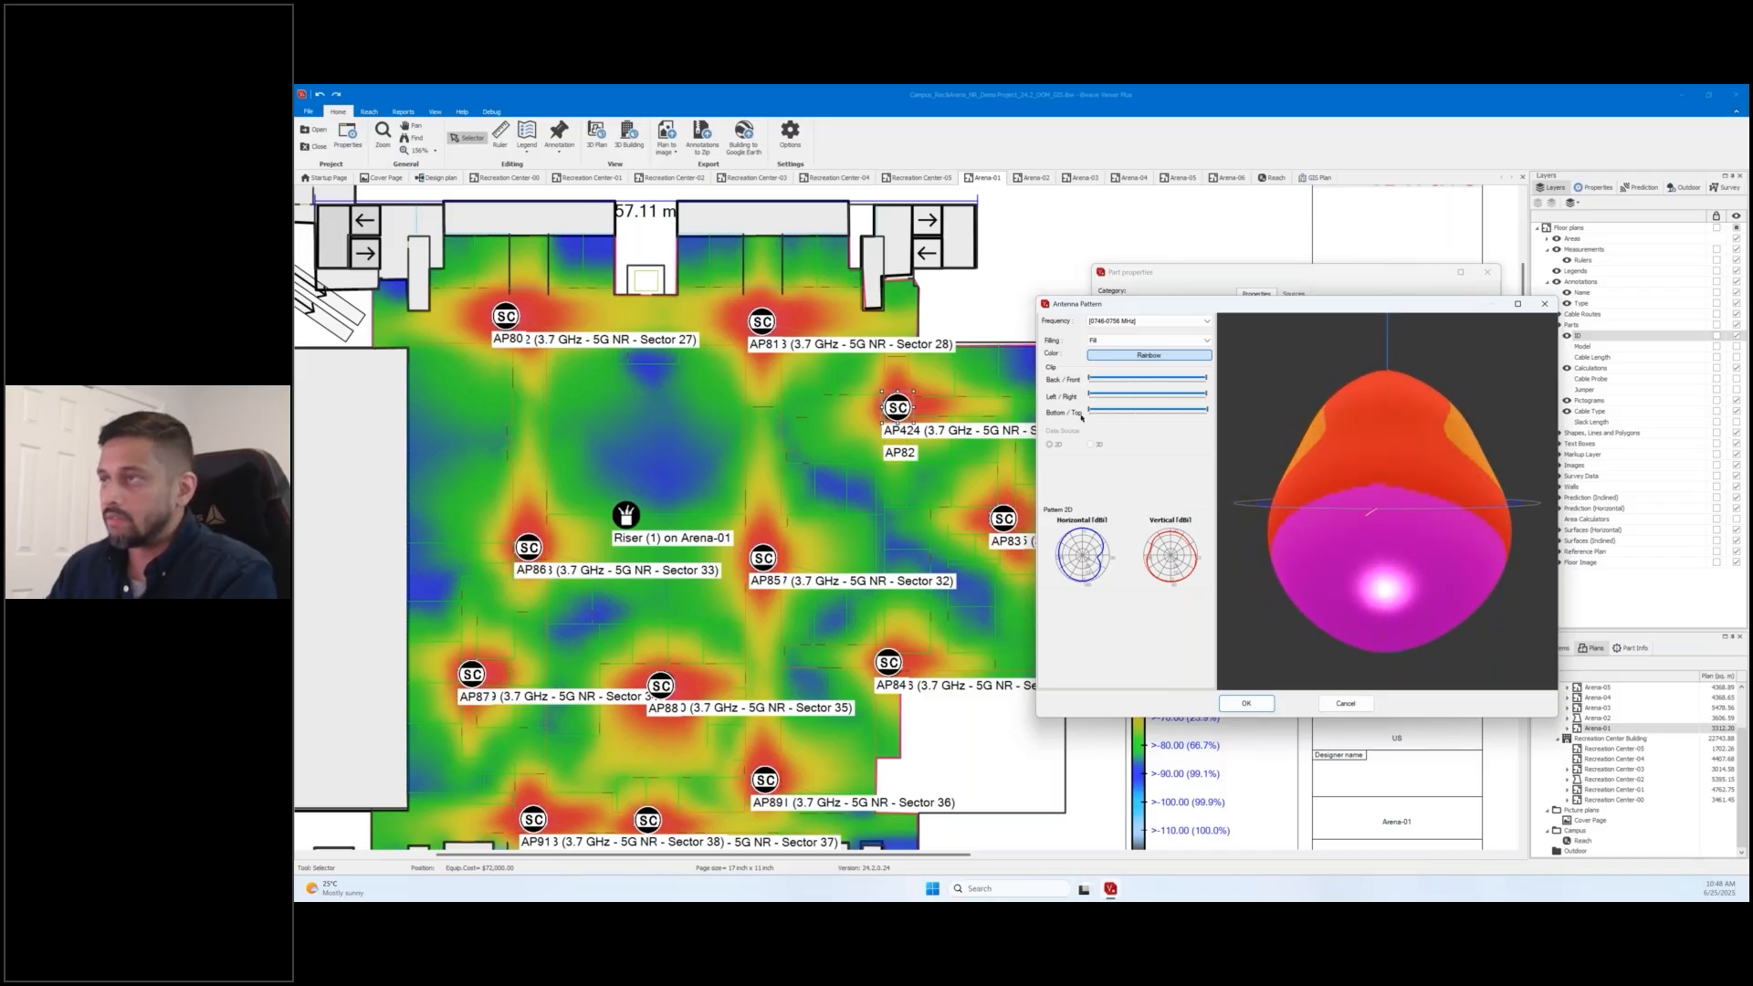
click(1544, 304)
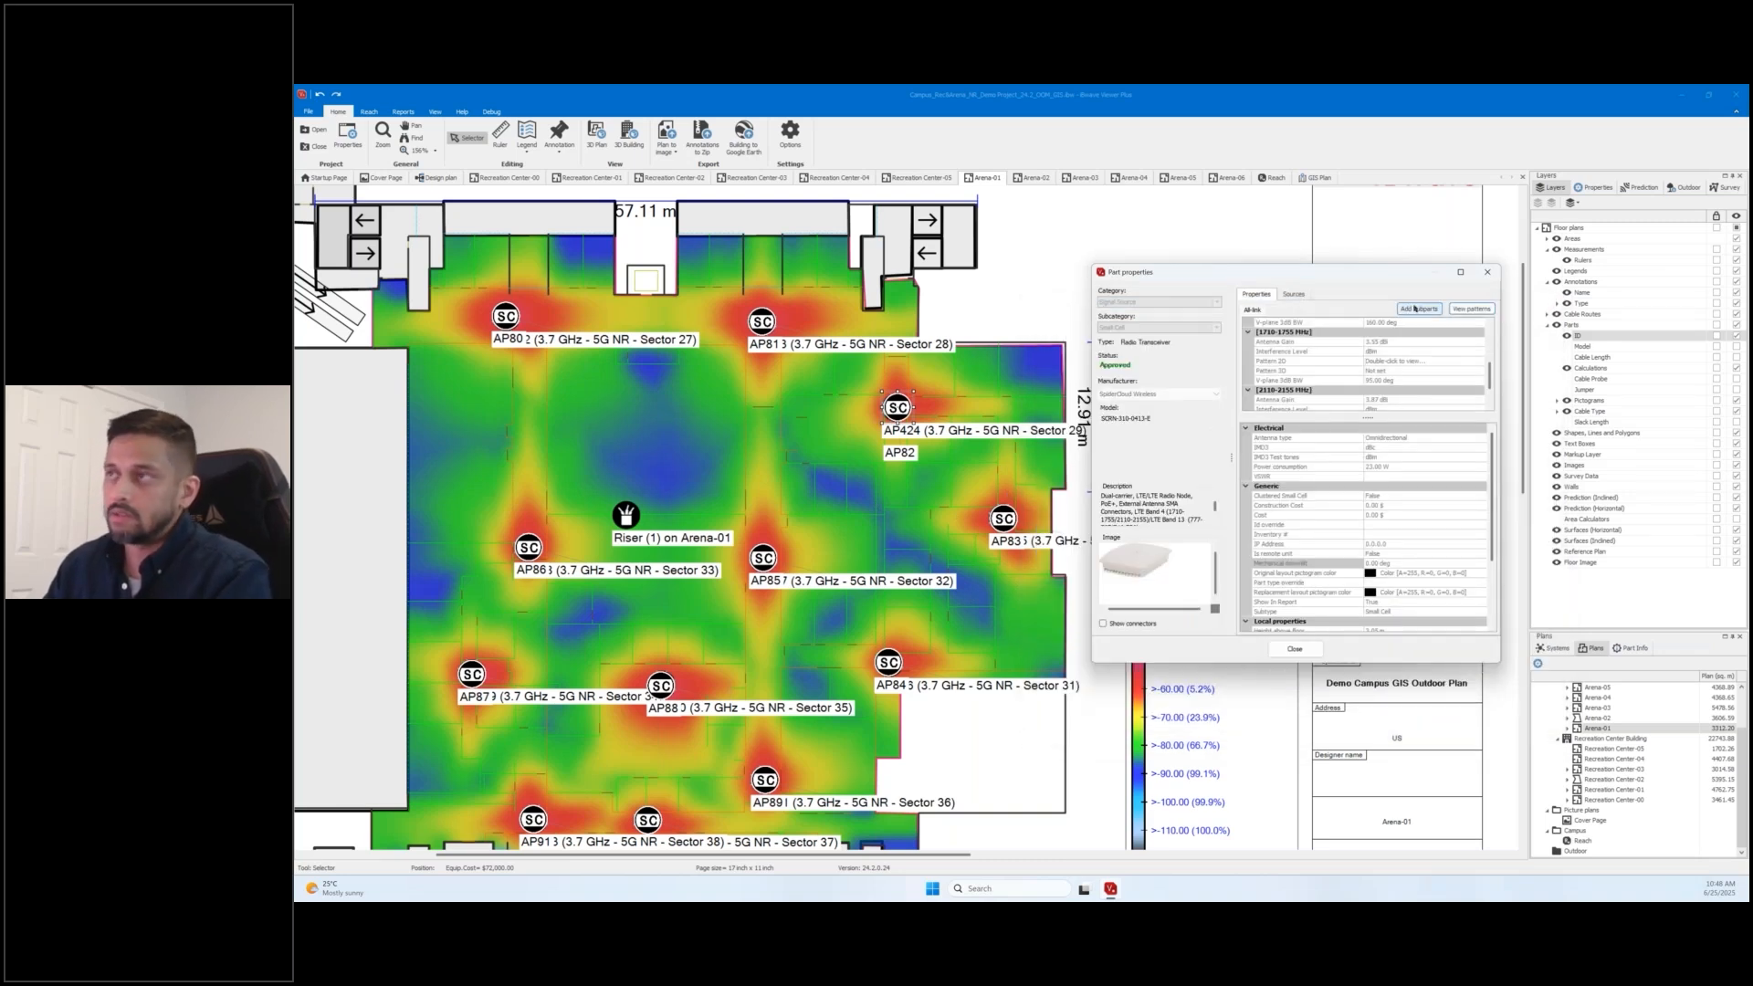
Review AP82's source settings, covering the transmitter, system, signal and LTE parameters, and close its part properties.
click(1294, 294)
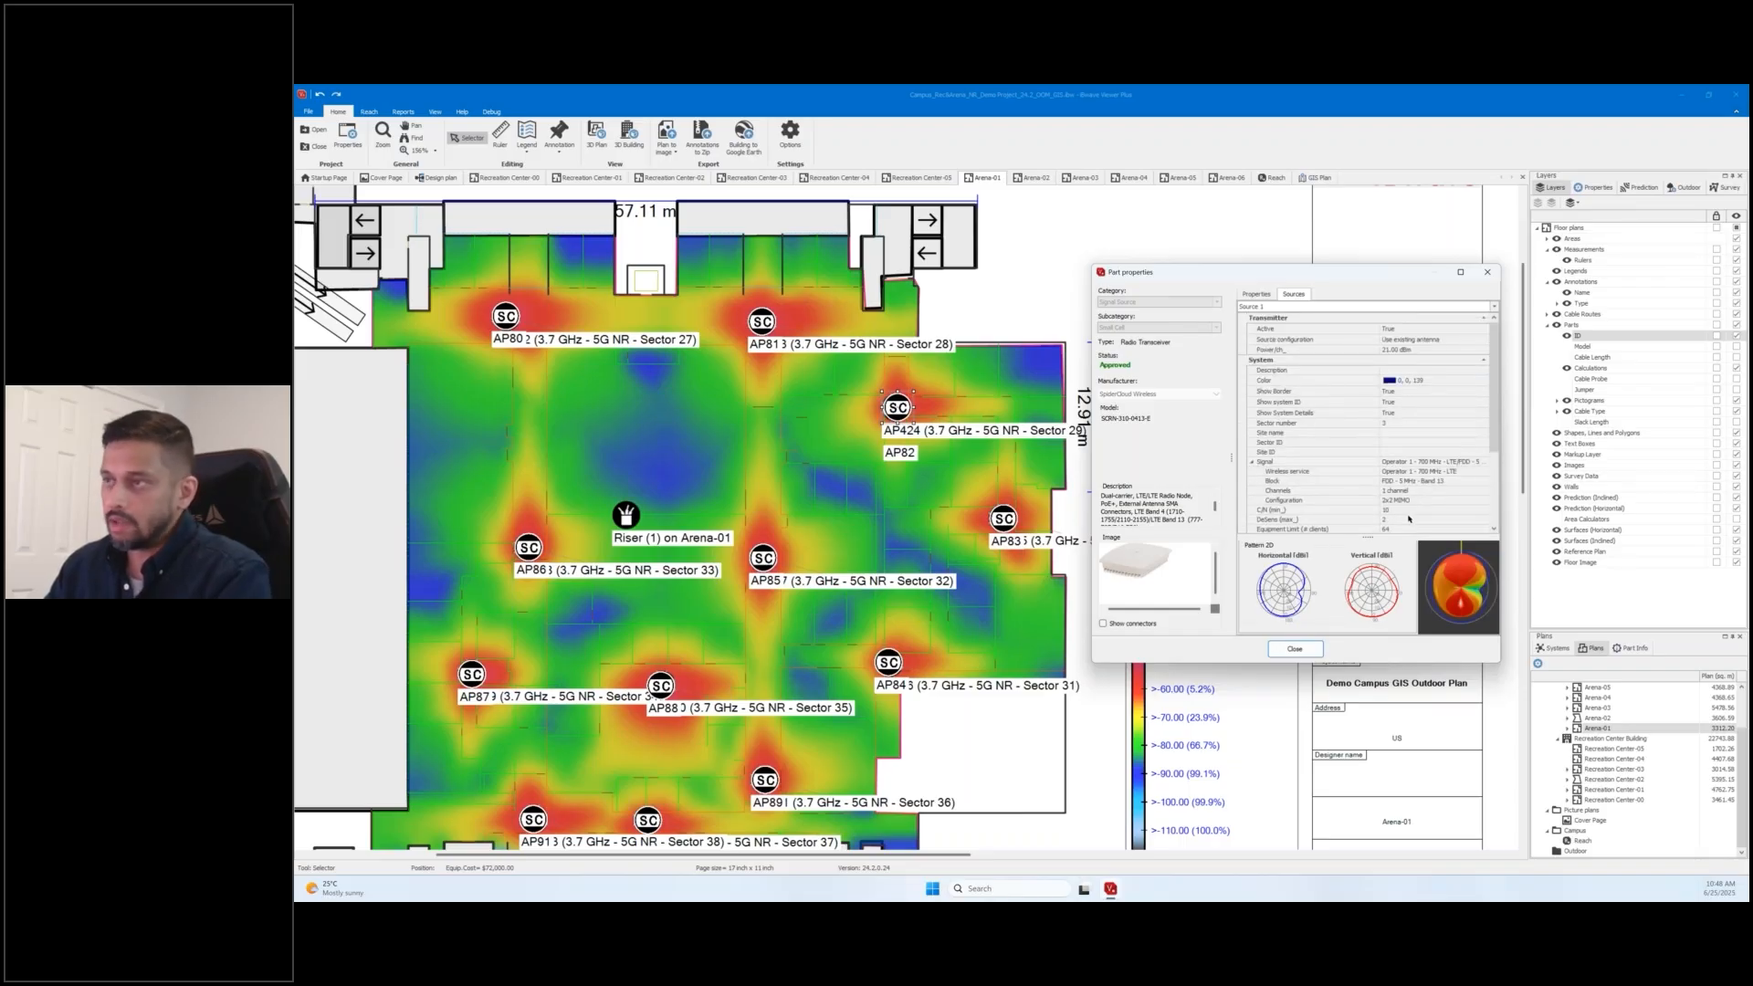
scroll(1408, 519, down, 3)
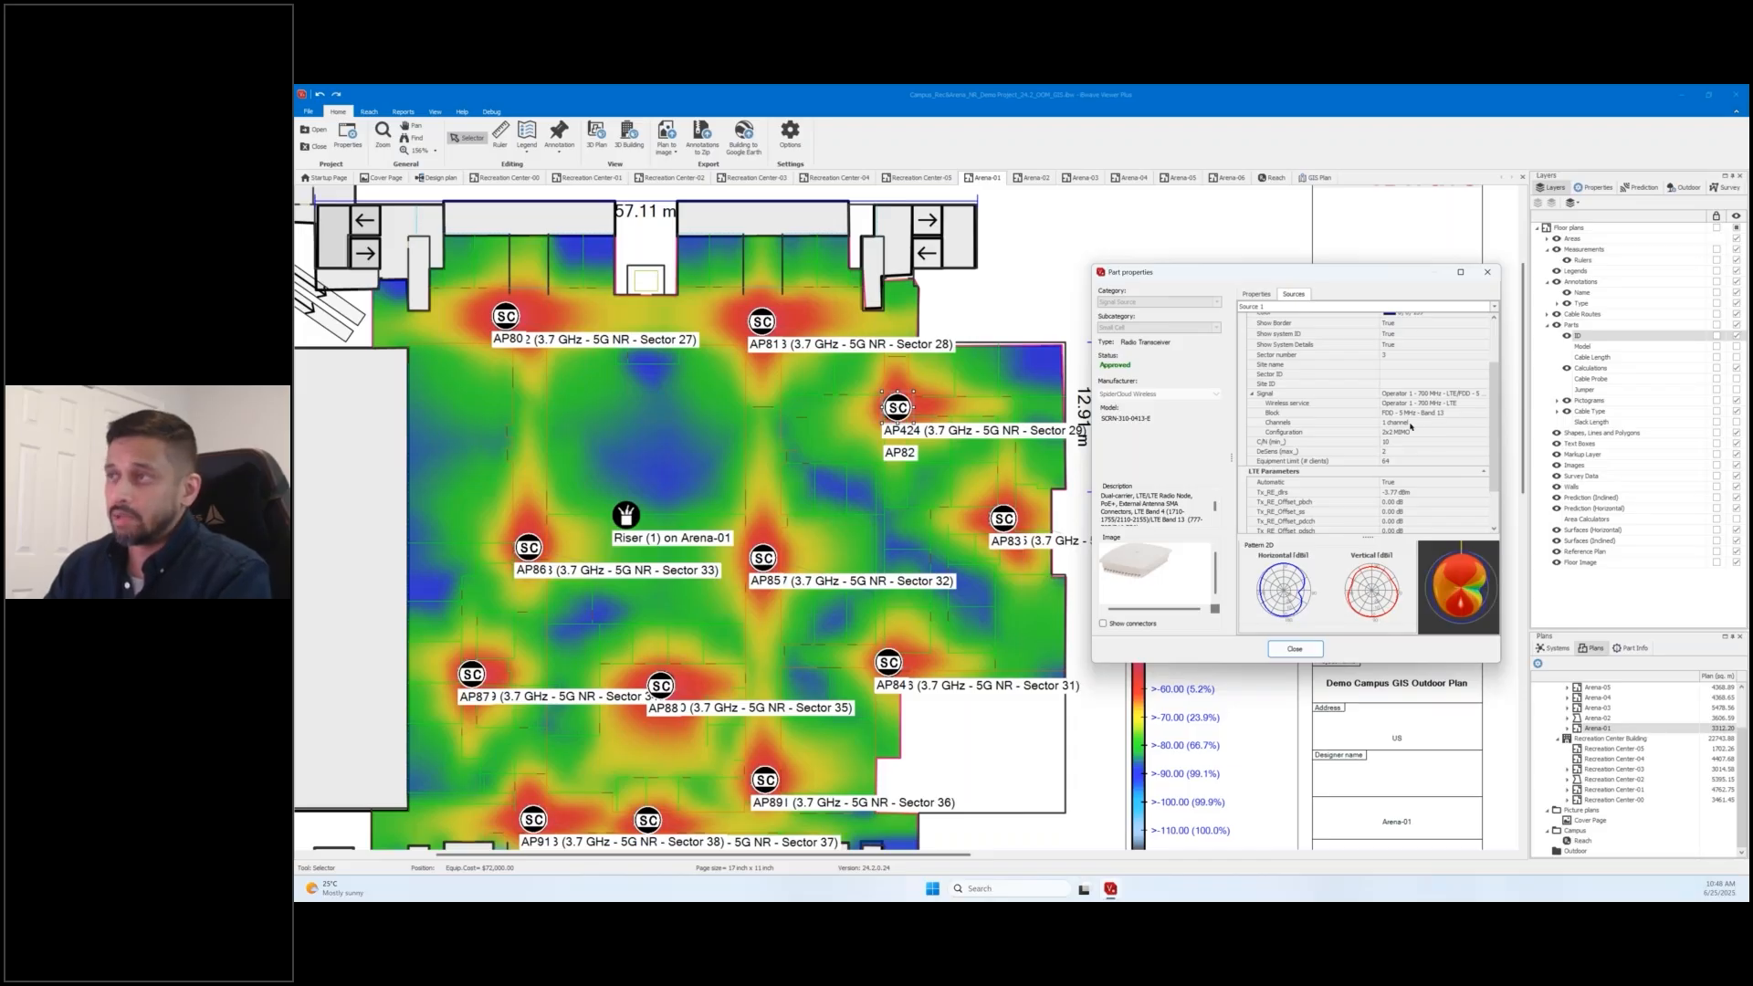
scroll(1438, 435, up, 3)
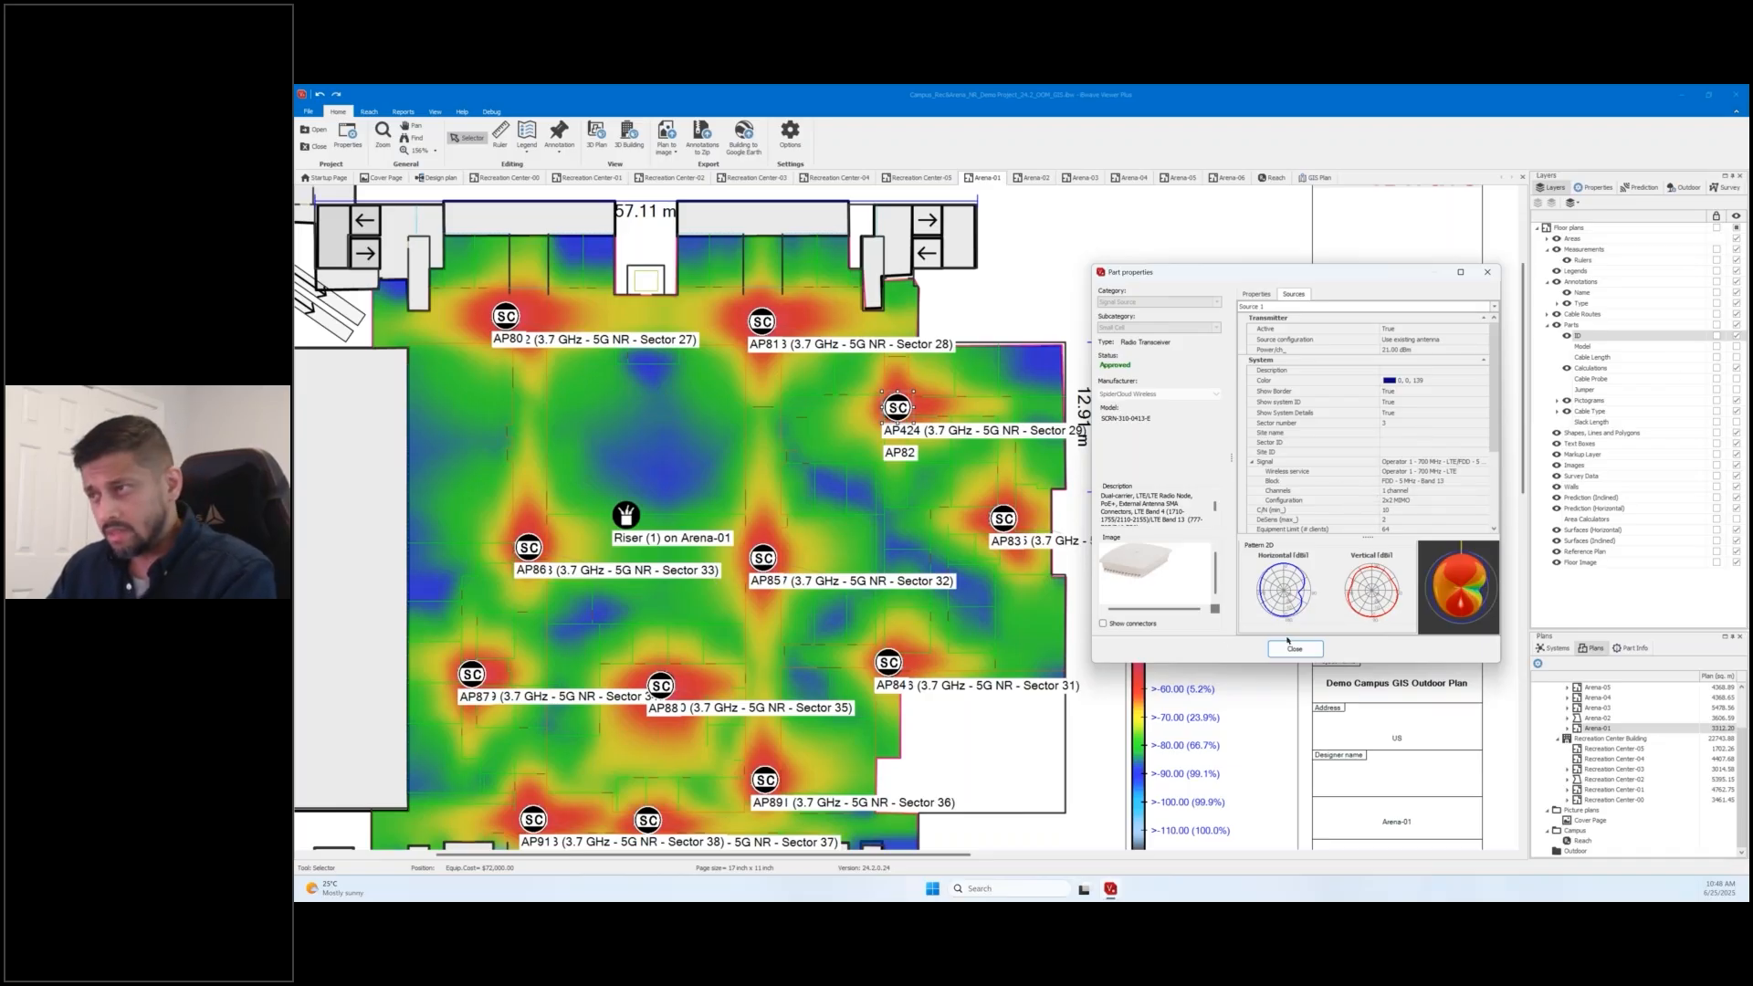
click(1295, 649)
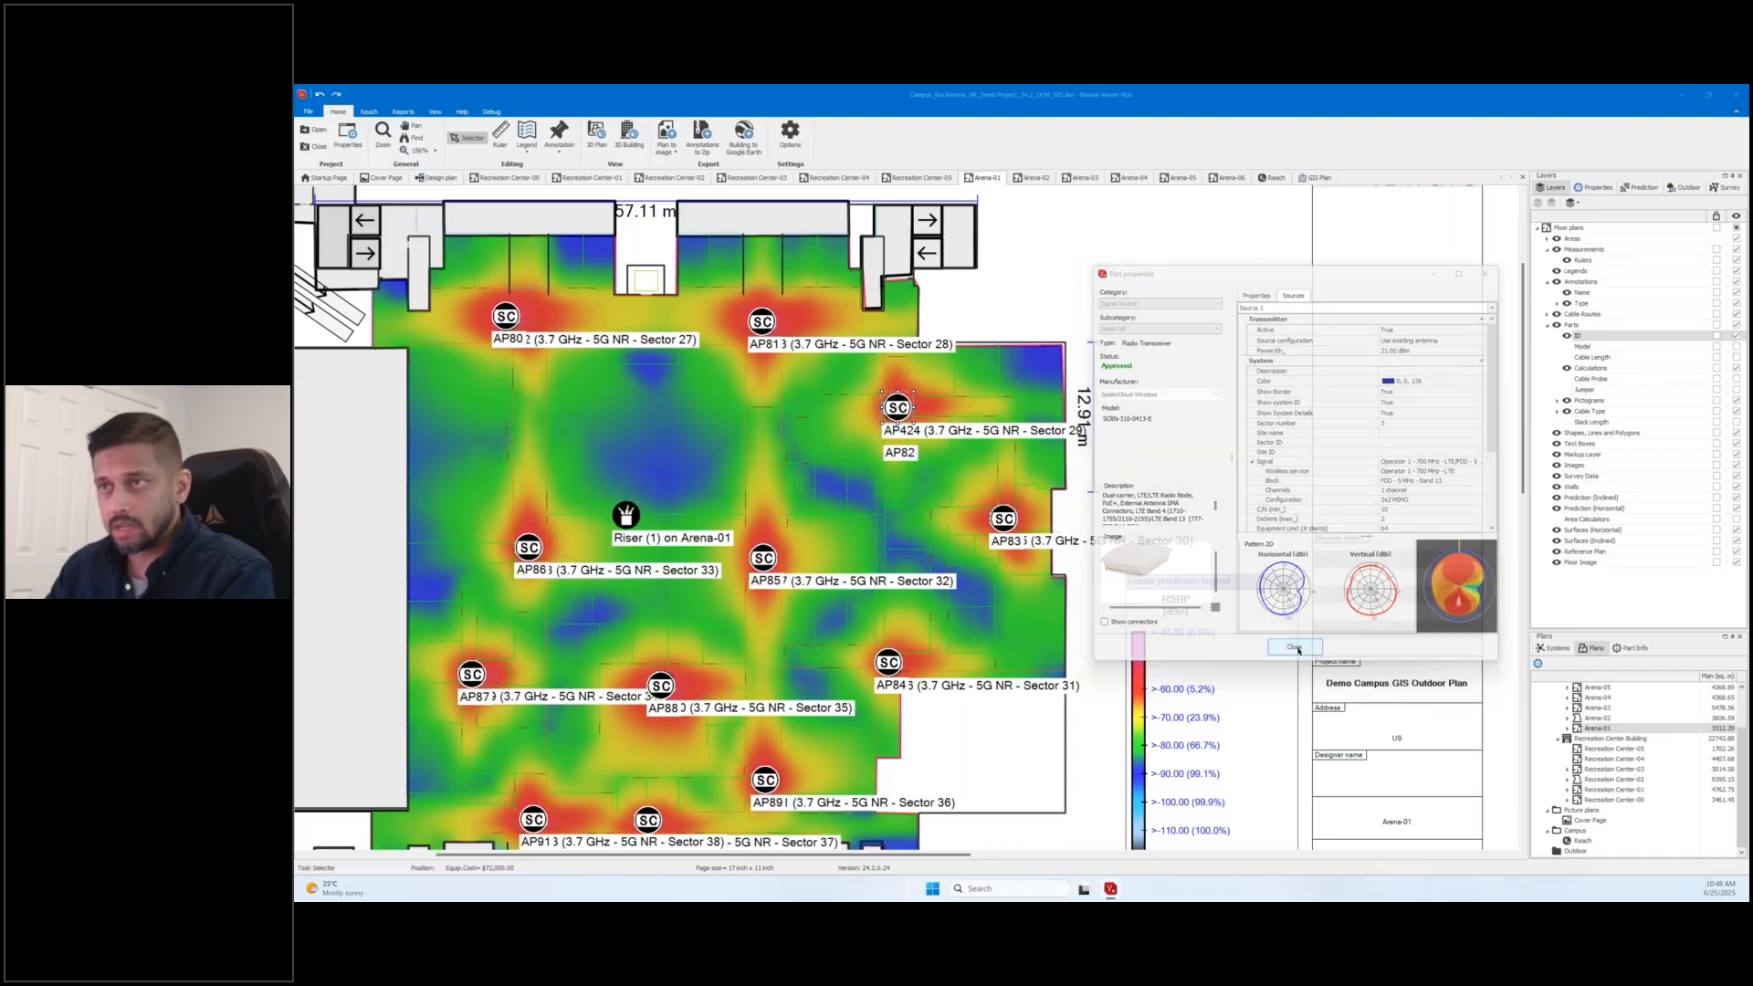
scroll(929, 431, down, 1)
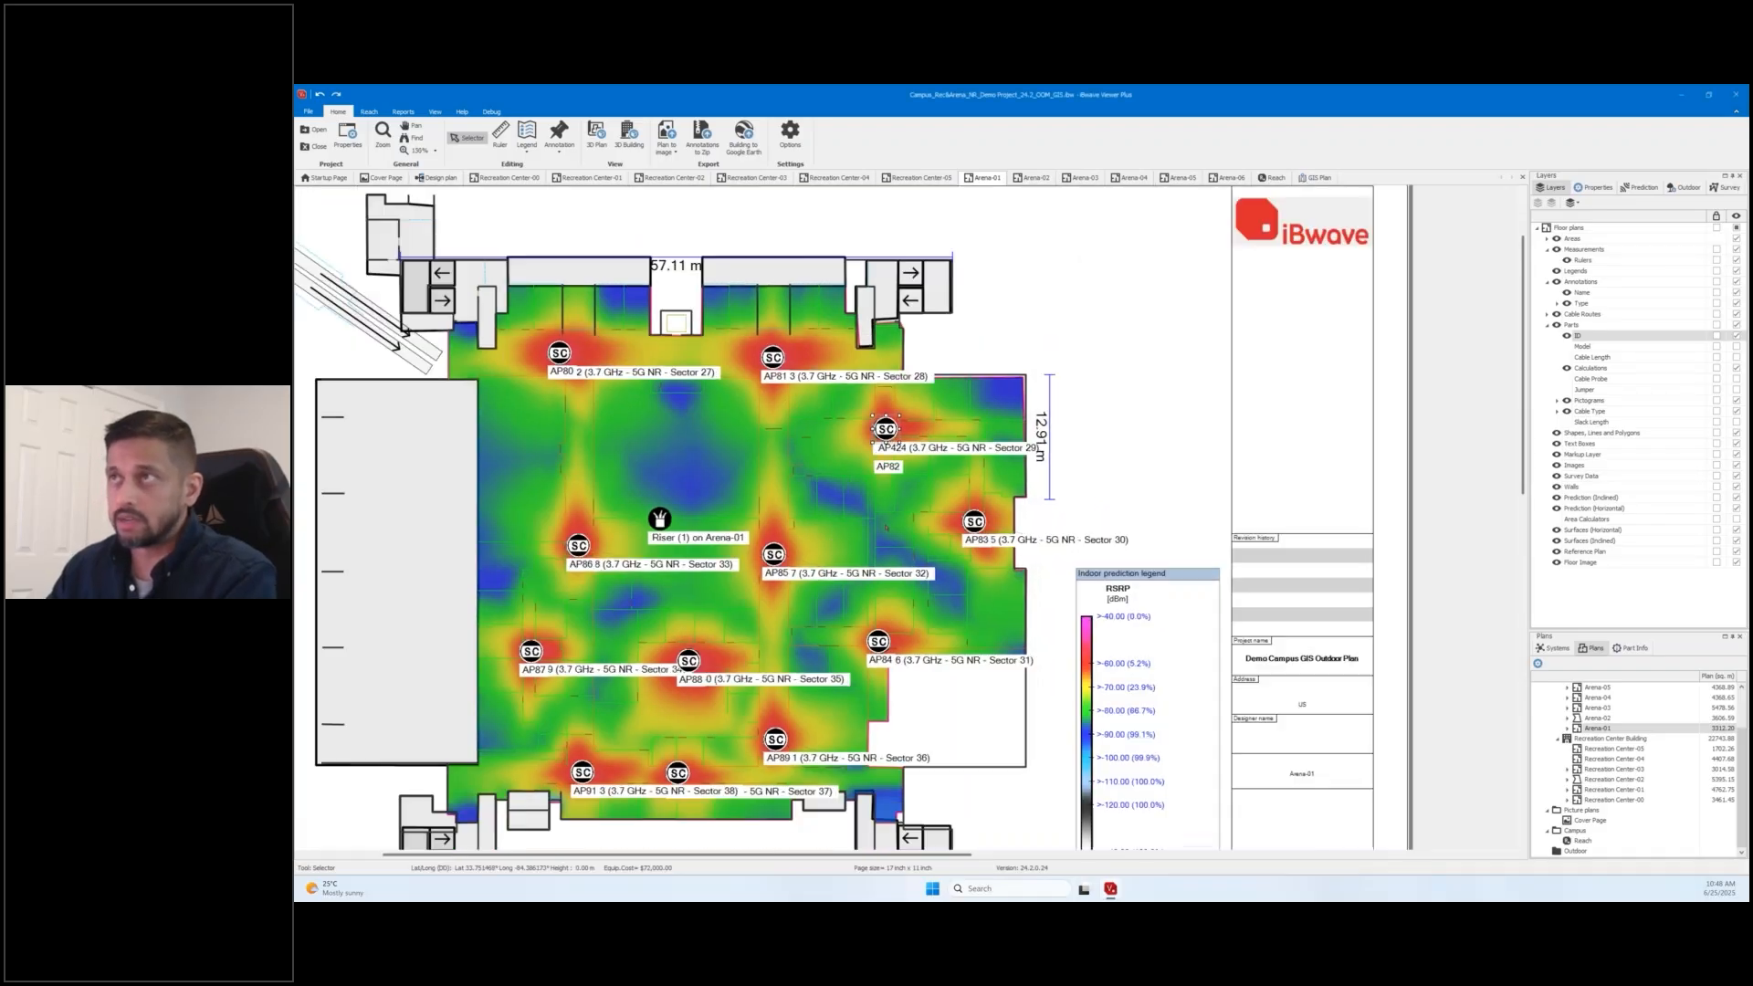
Open the GIS plan and inspect the outdoor campus power prediction around the buildings from tilted and rotated map angles.
click(1321, 178)
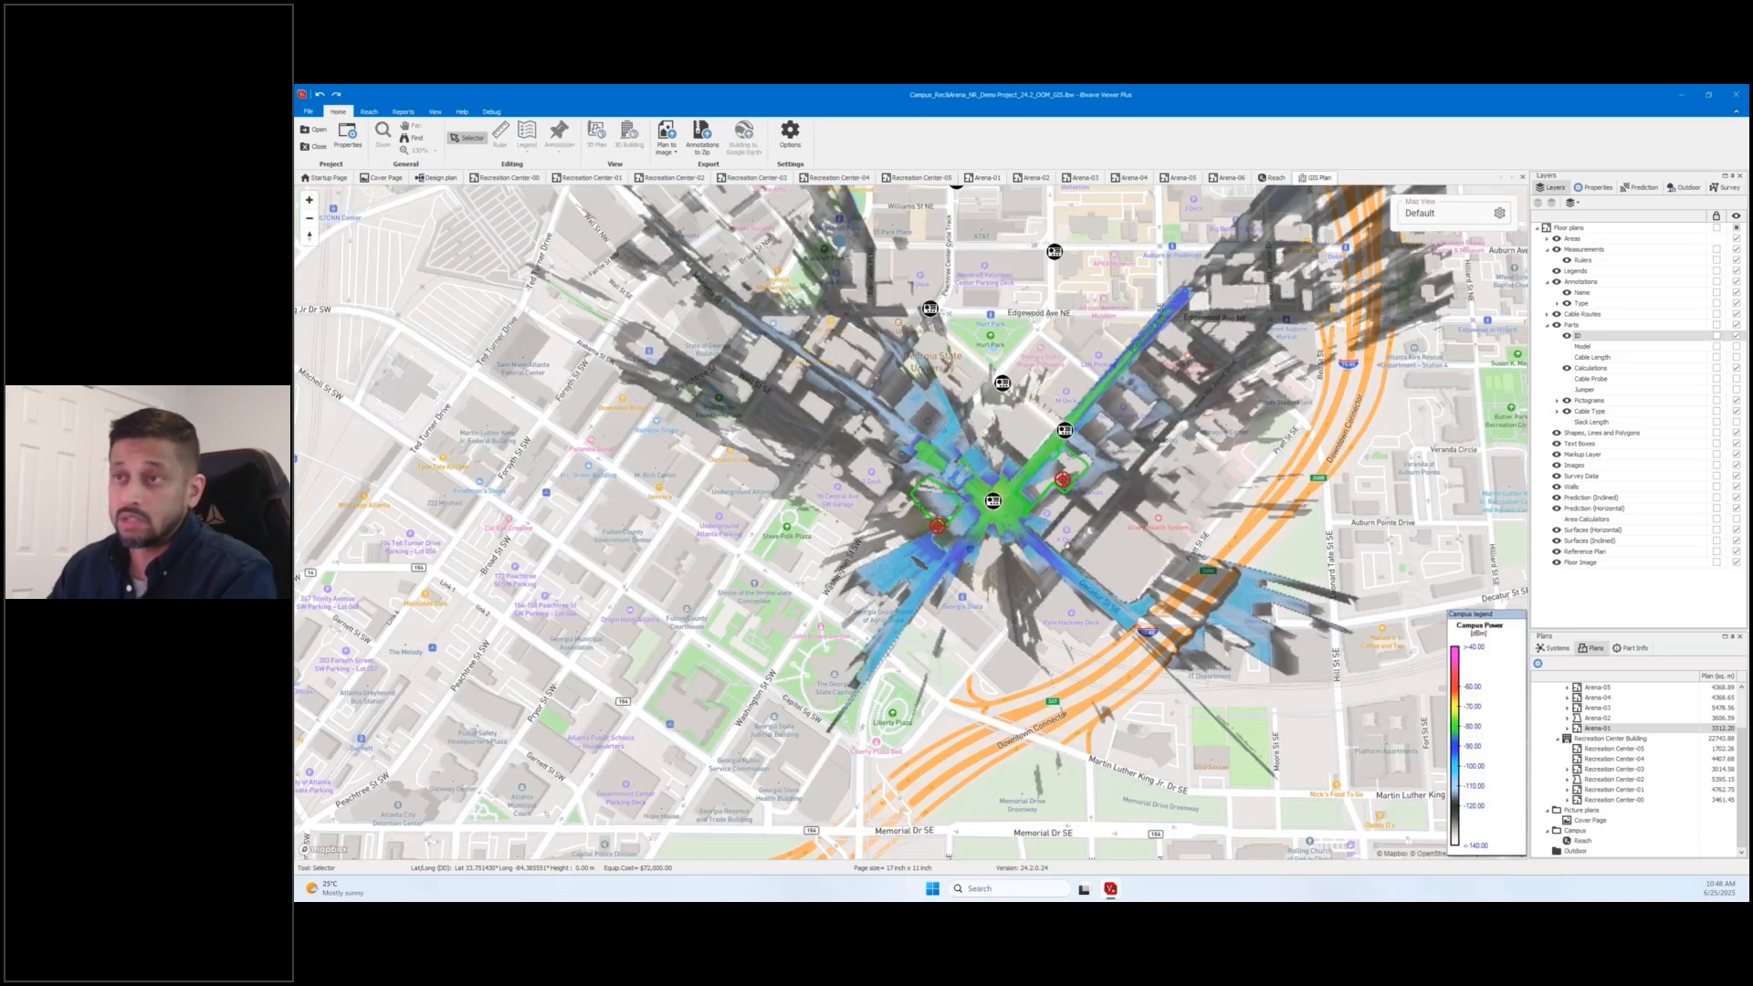
right_drag(1067, 545, 1031, 512)
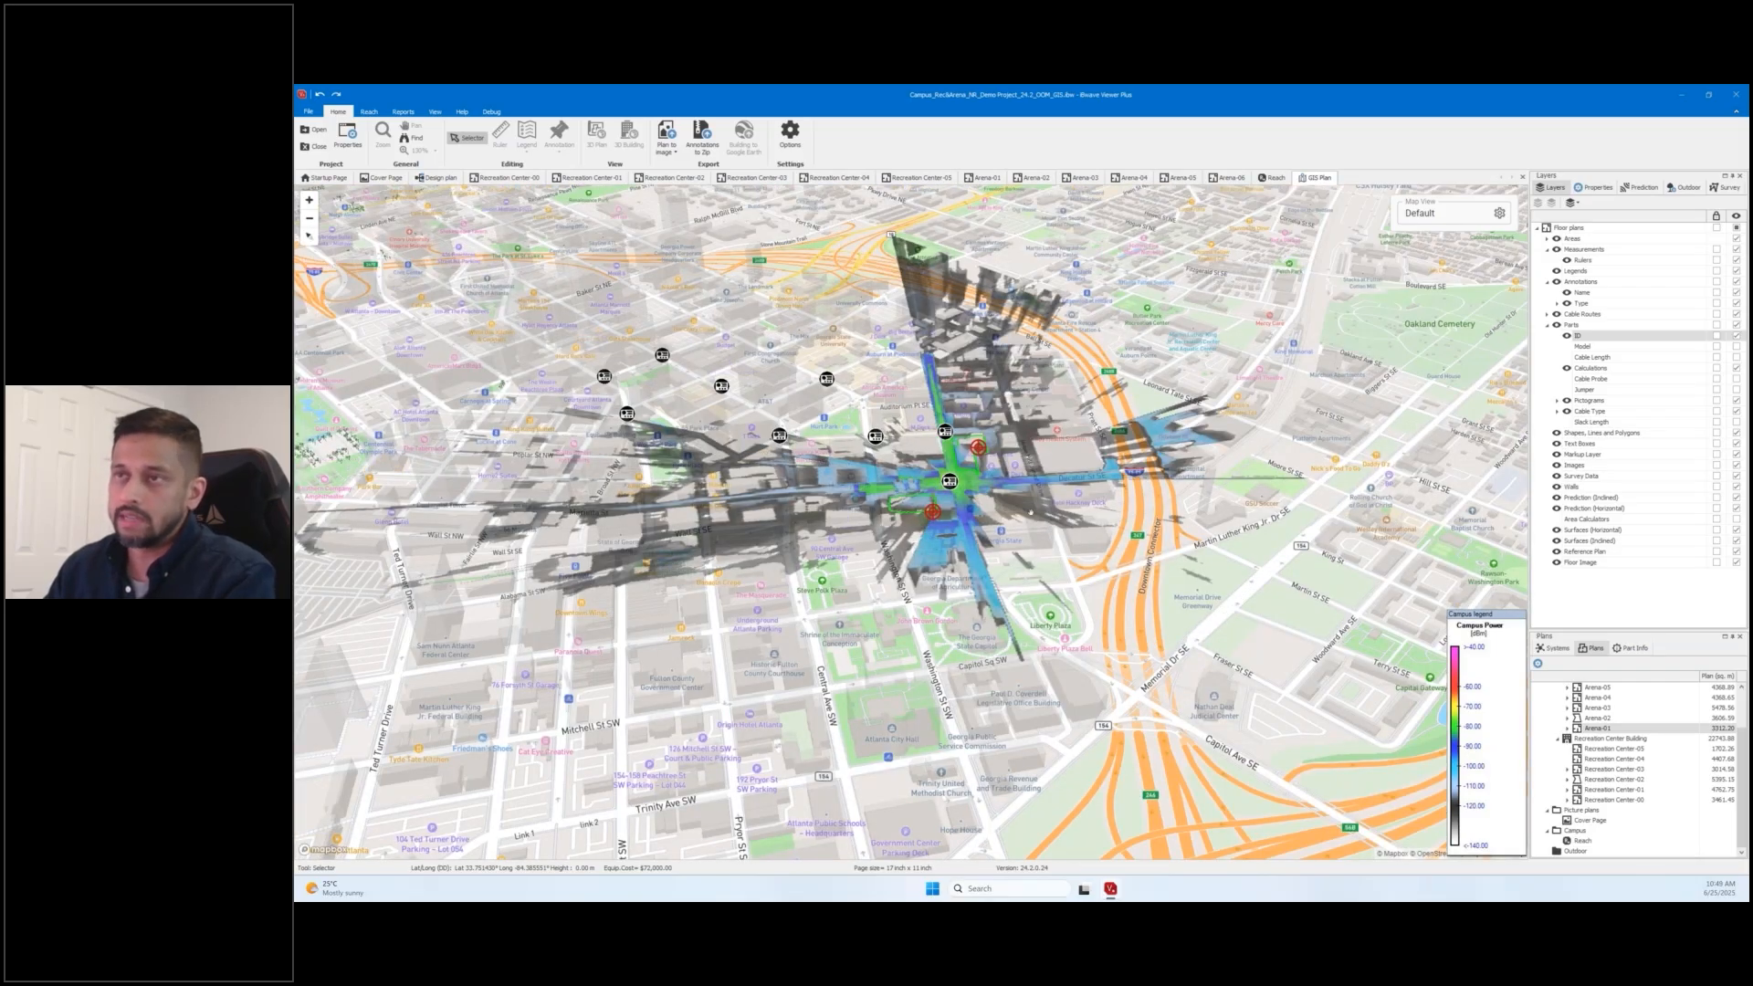
scroll(950, 481, up, 3)
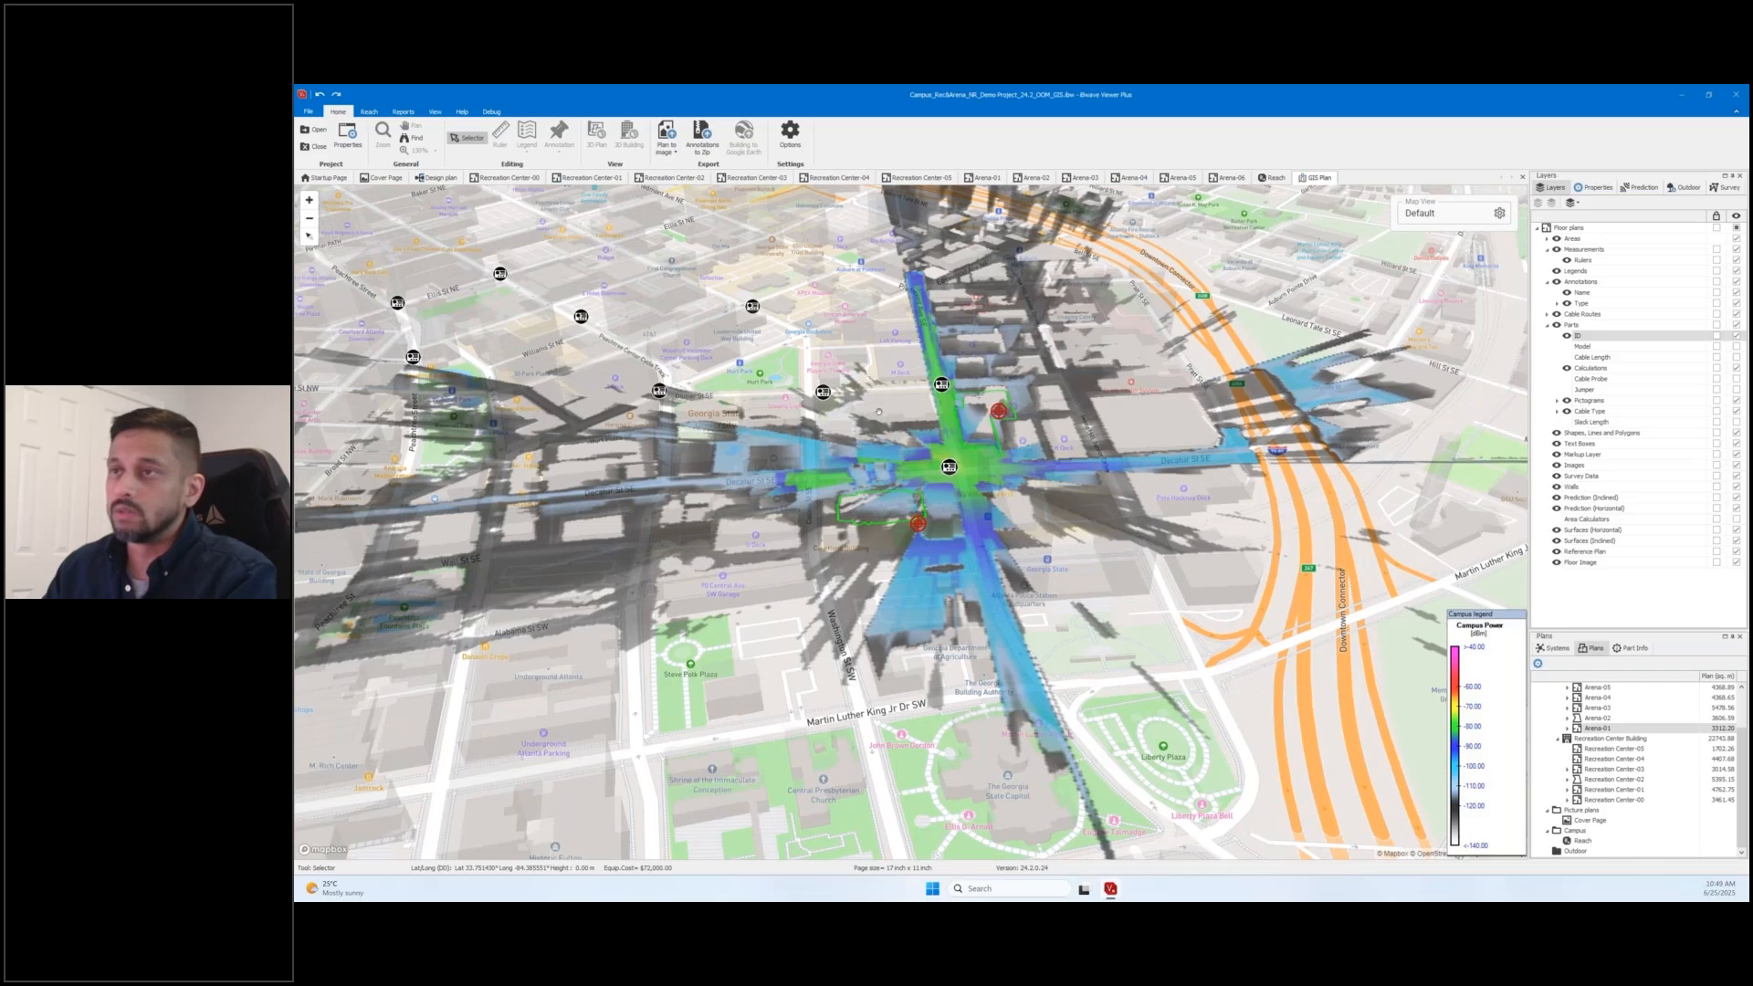
drag(878, 410, 904, 442)
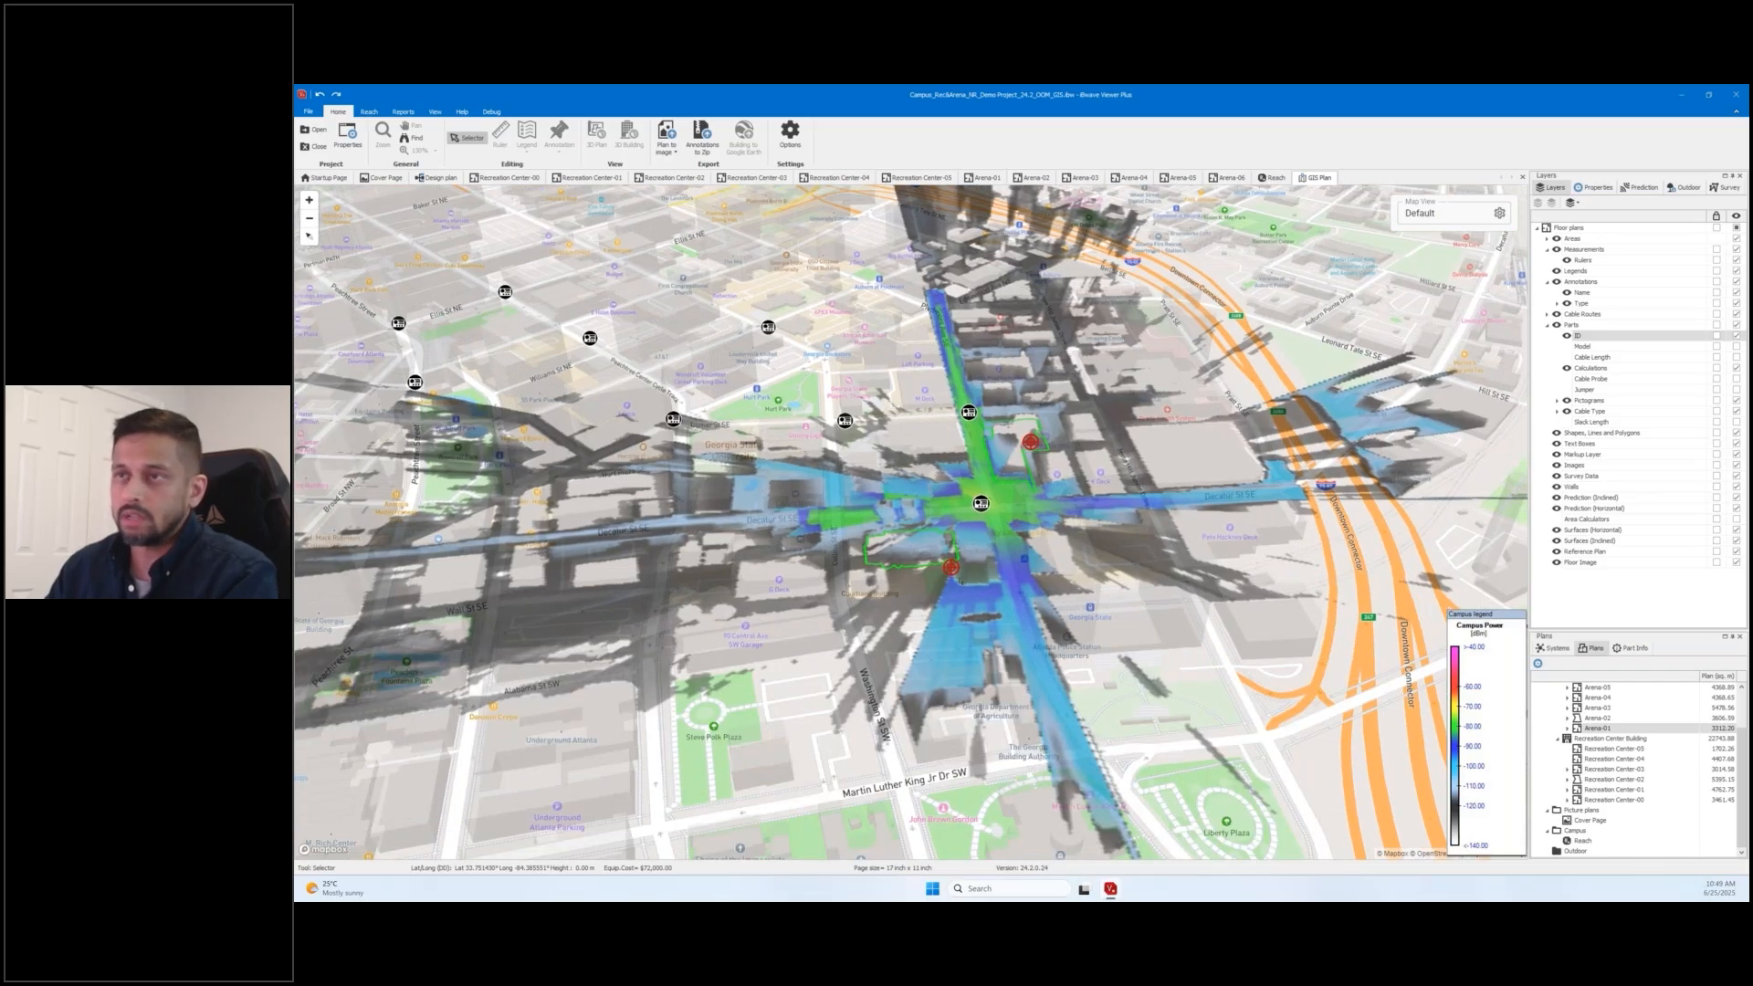
right_drag(960, 583, 956, 614)
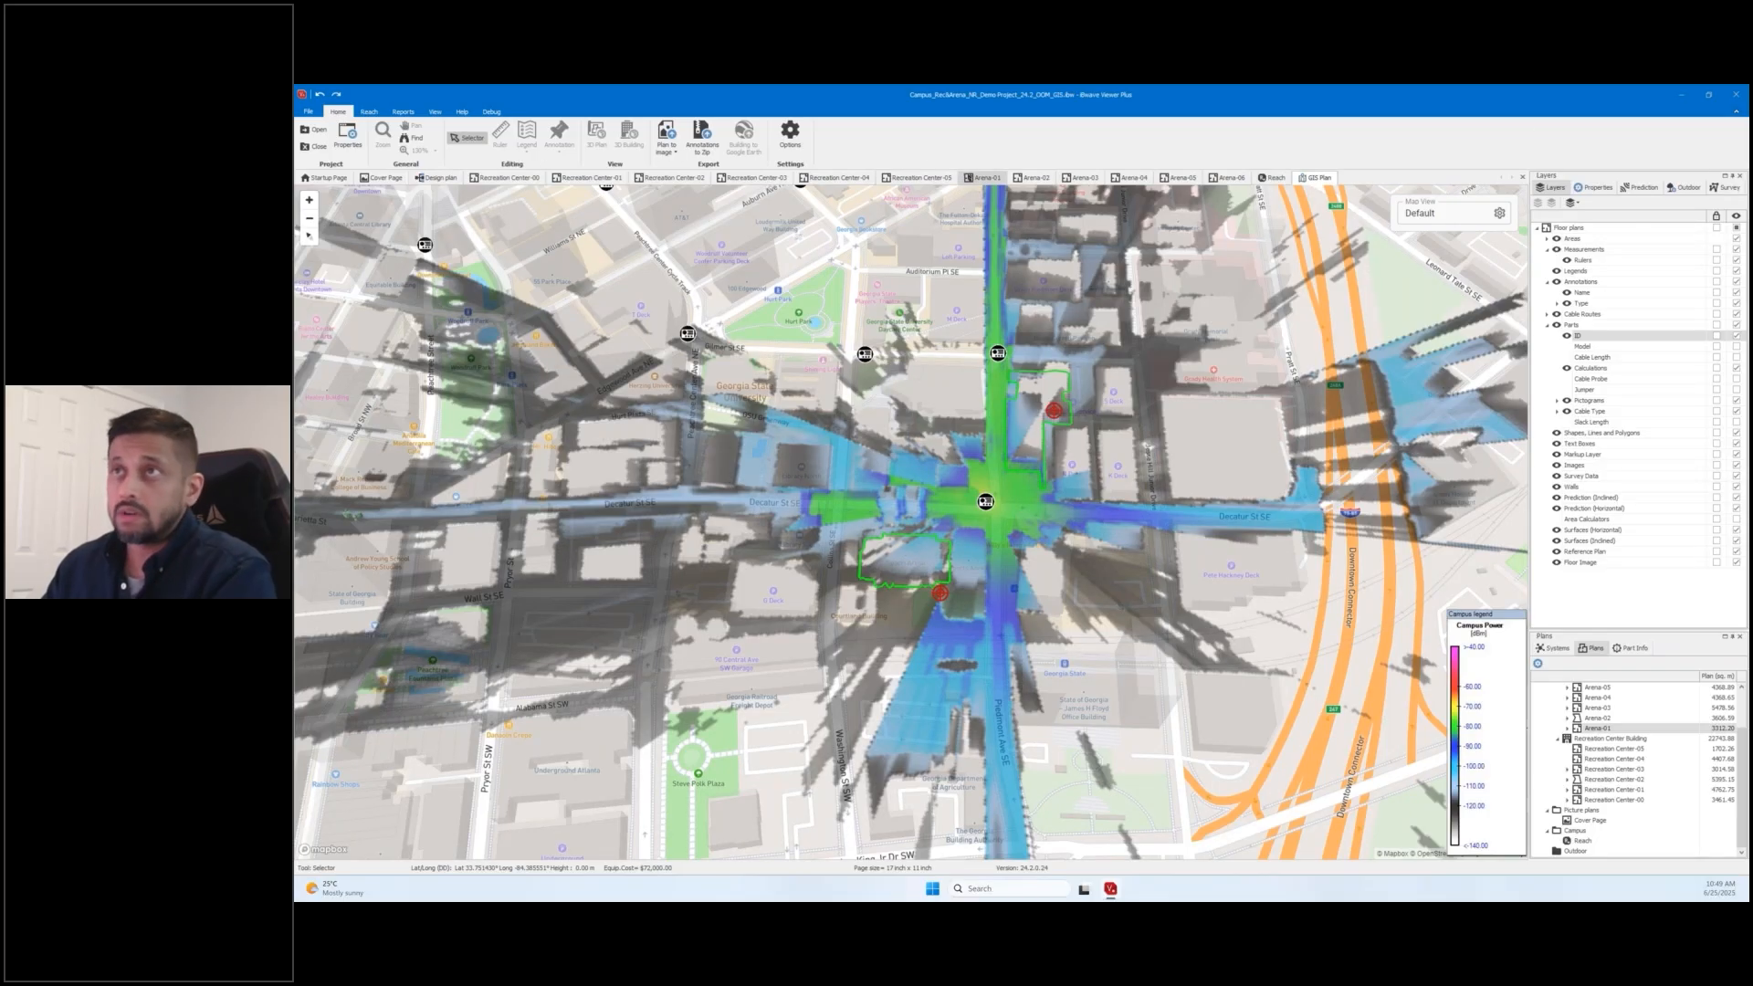
Return to the Arena-01 floor plan, locate AP82 in the design plan, and jump from there back to its floor plan.
click(983, 177)
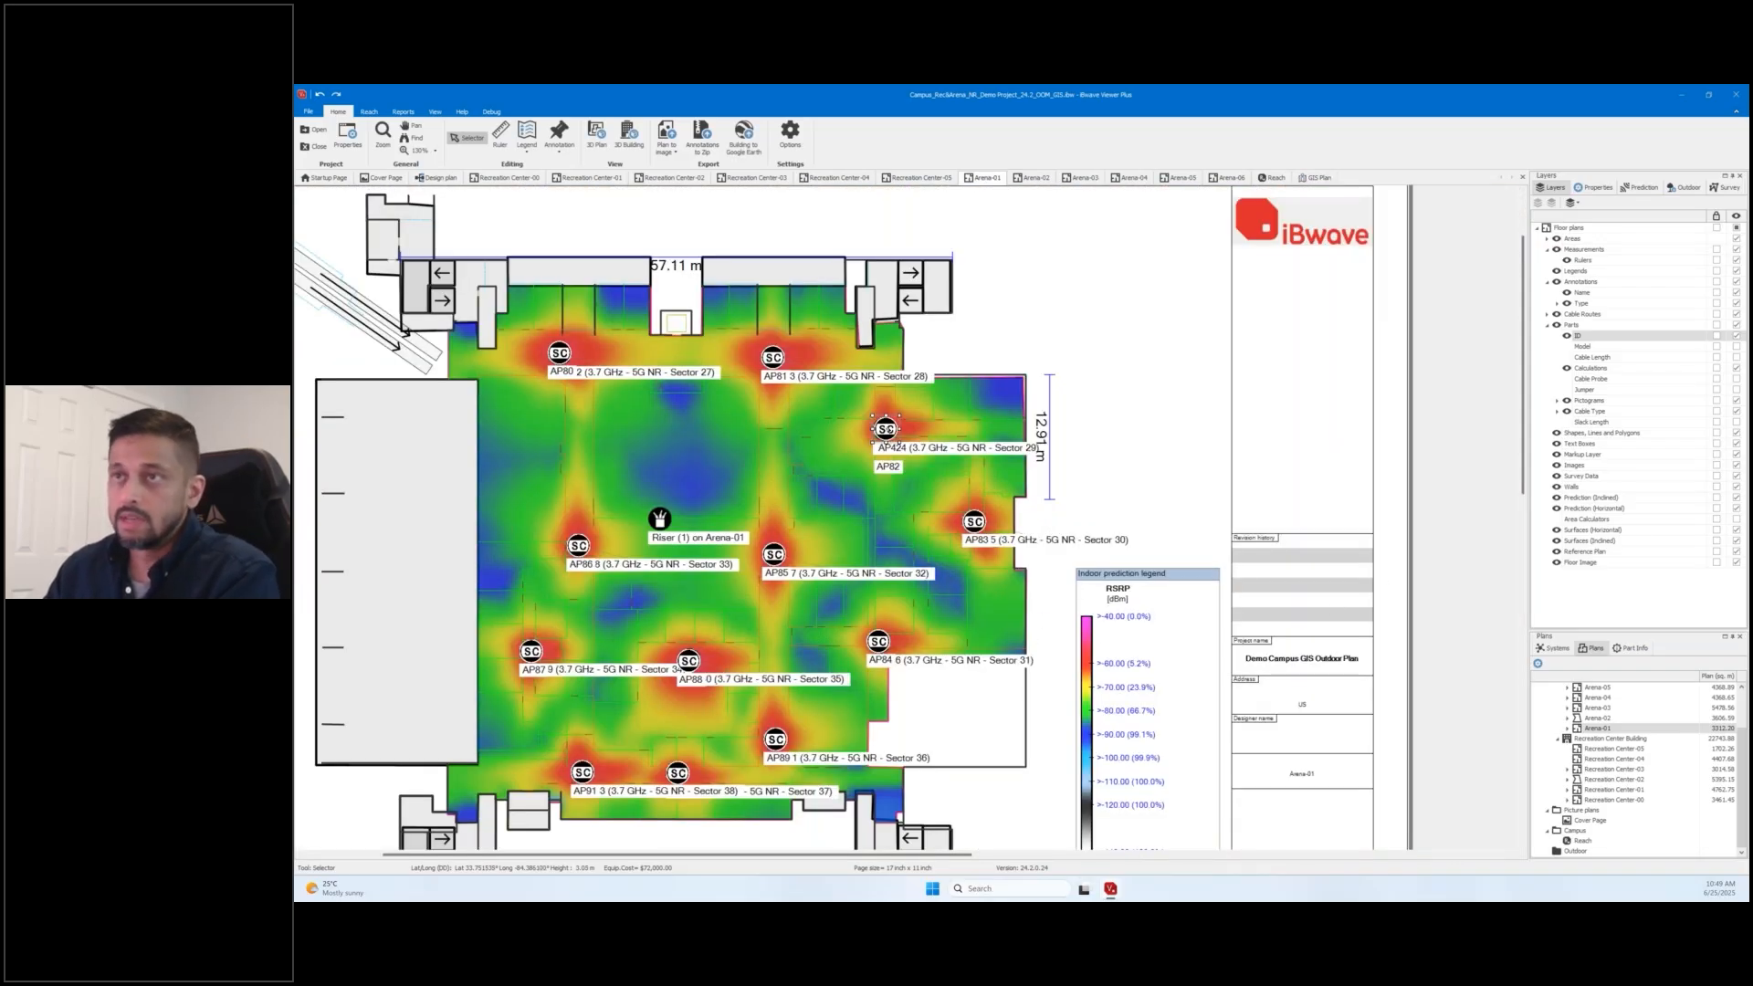
right_click(886, 430)
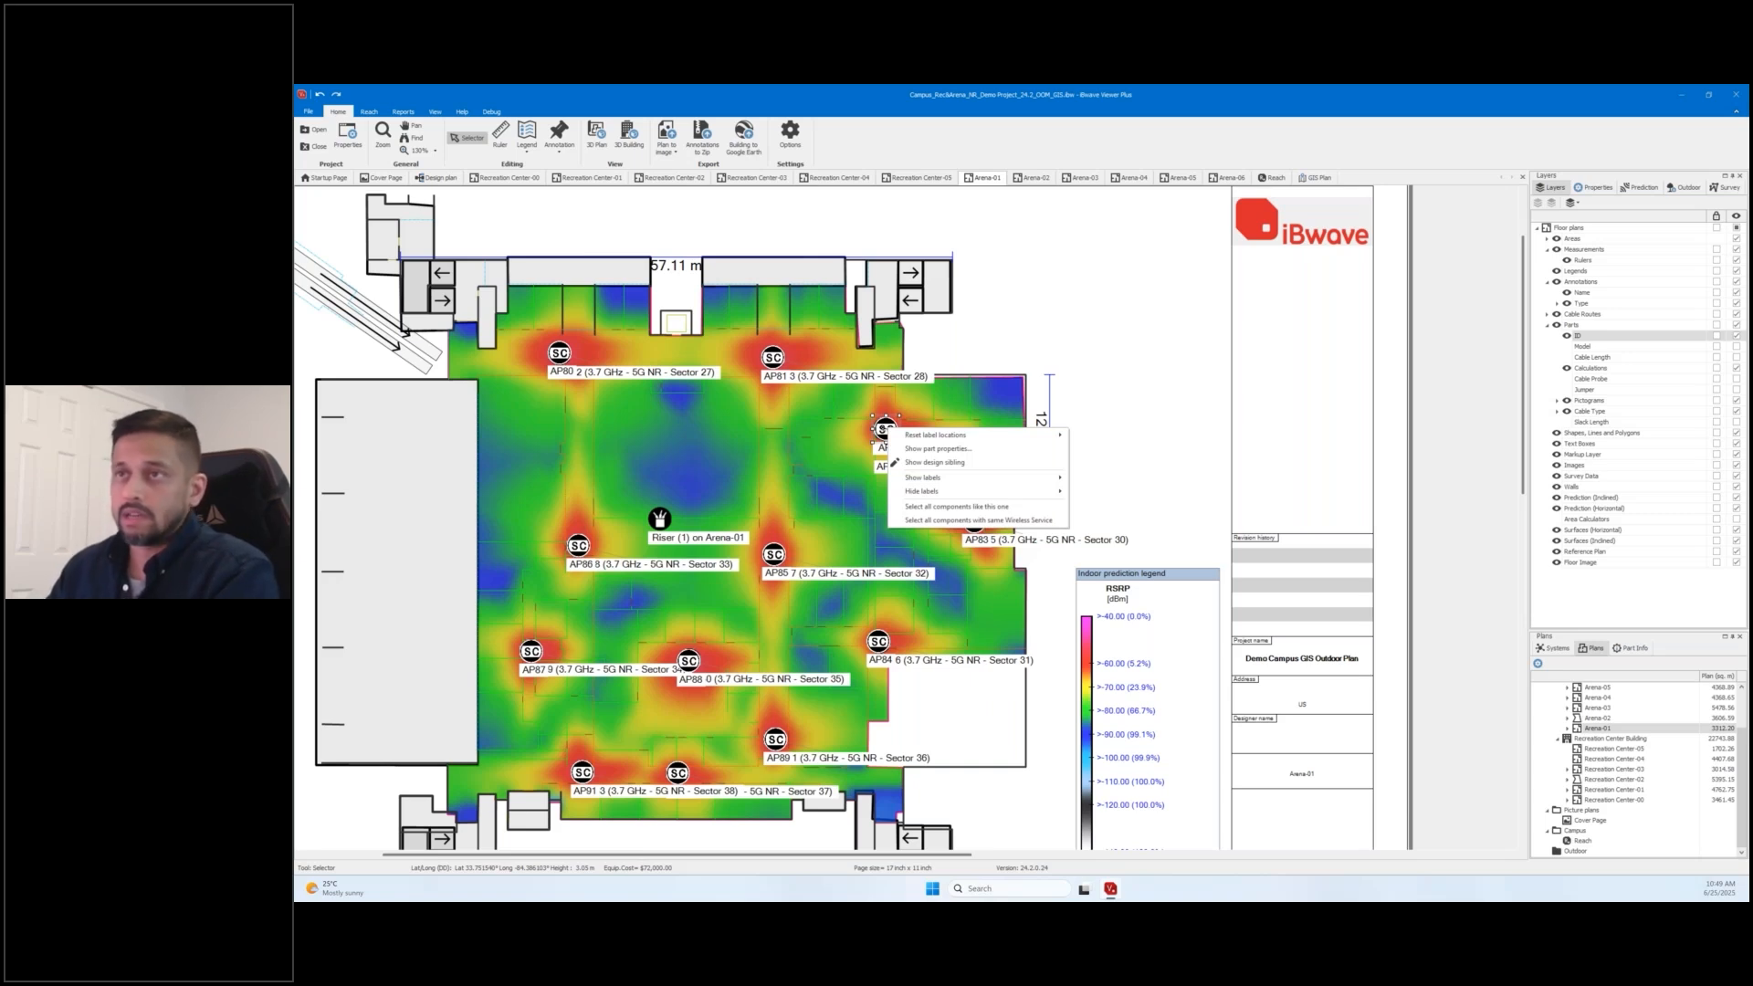
mouse_move(995, 440)
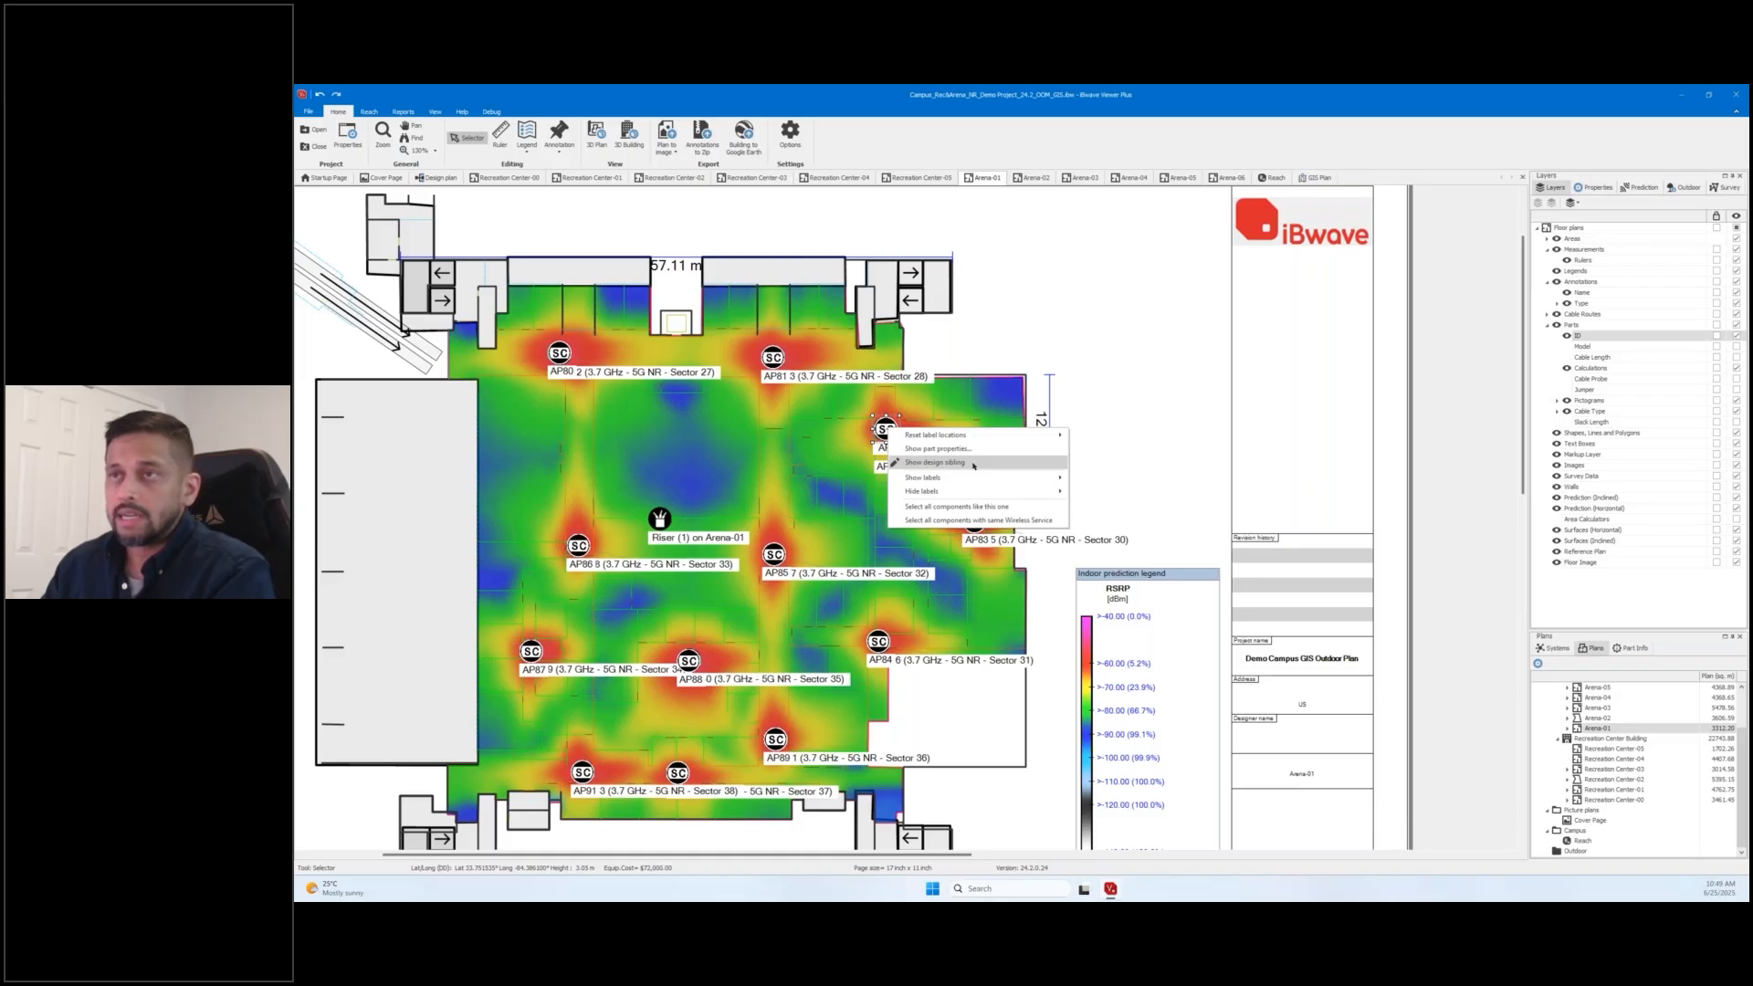
click(973, 466)
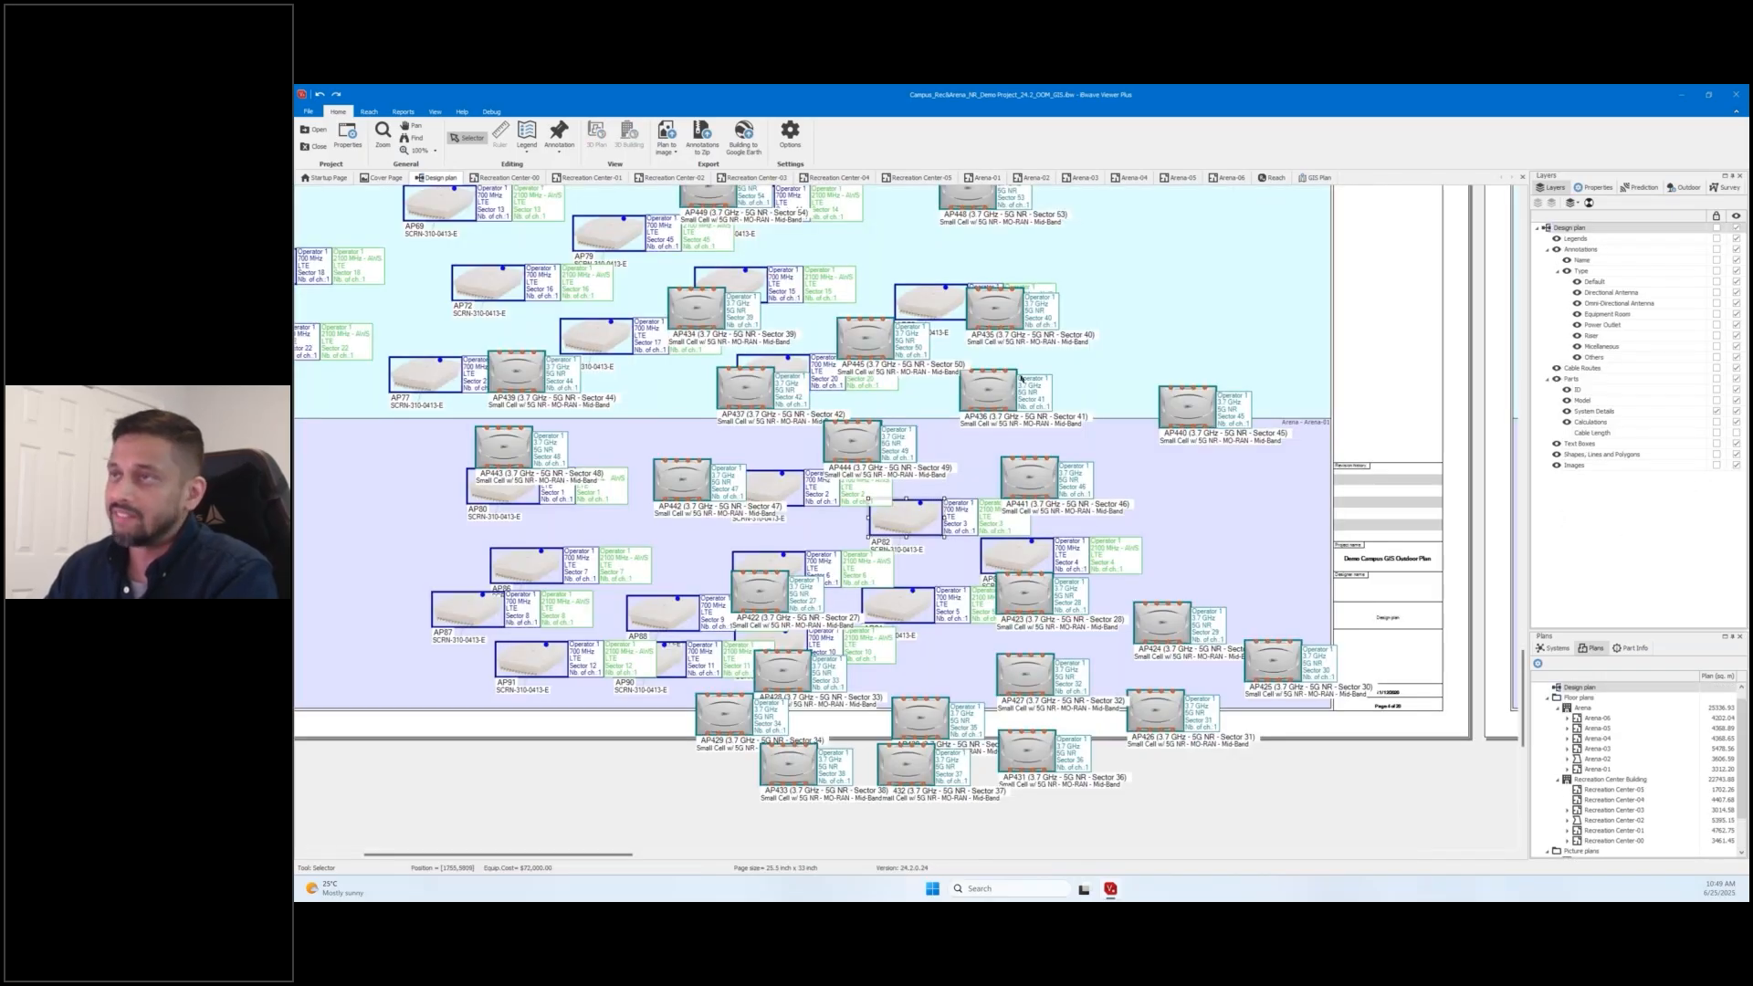
right_click(909, 523)
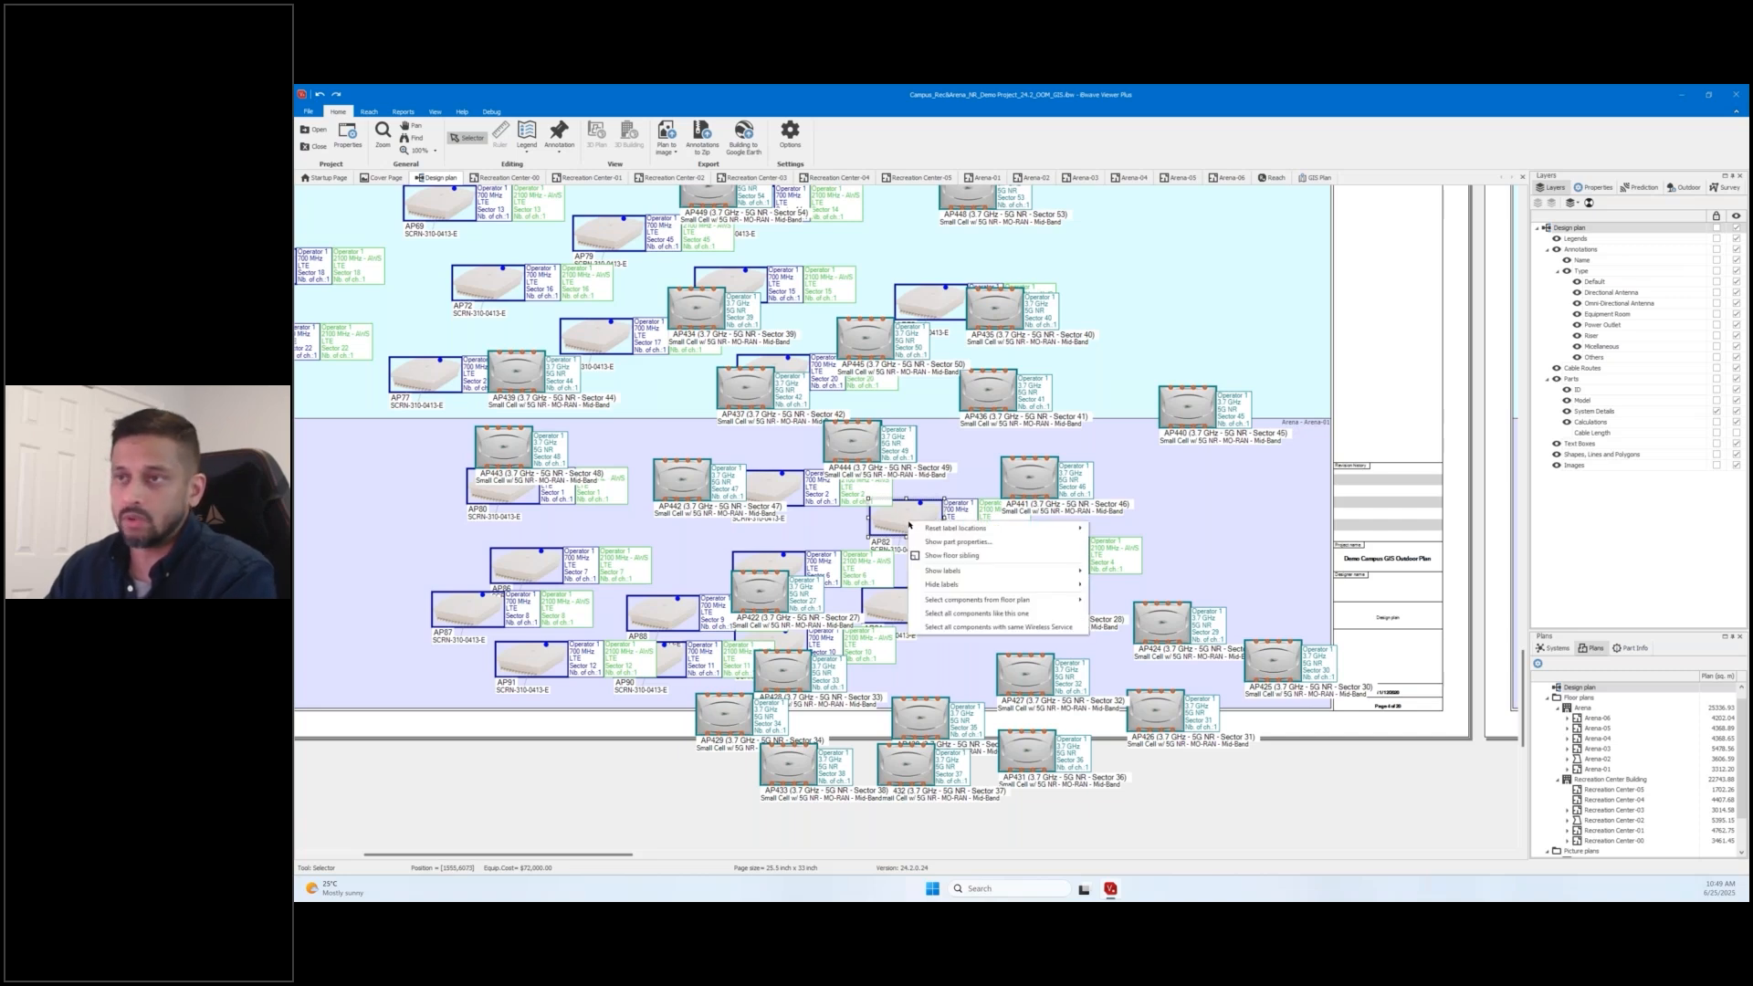
click(953, 556)
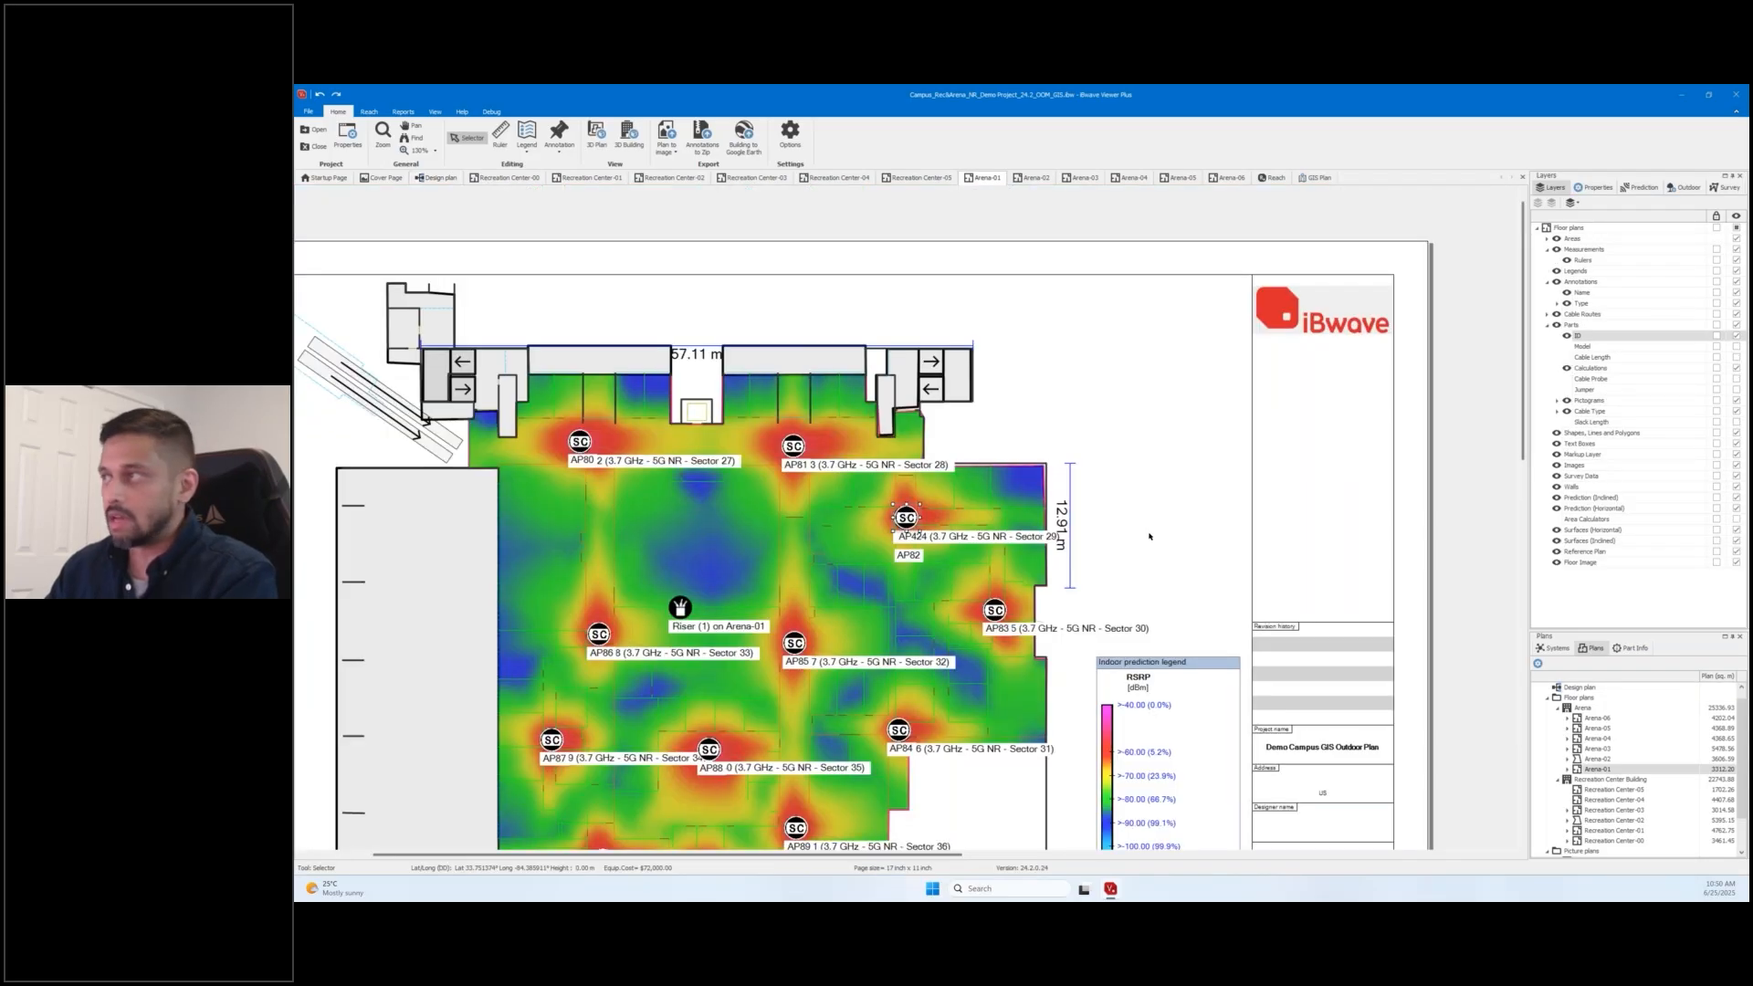
Select every component of the same kind as access point AP81 on the Arena-01 floor plan.
click(1151, 537)
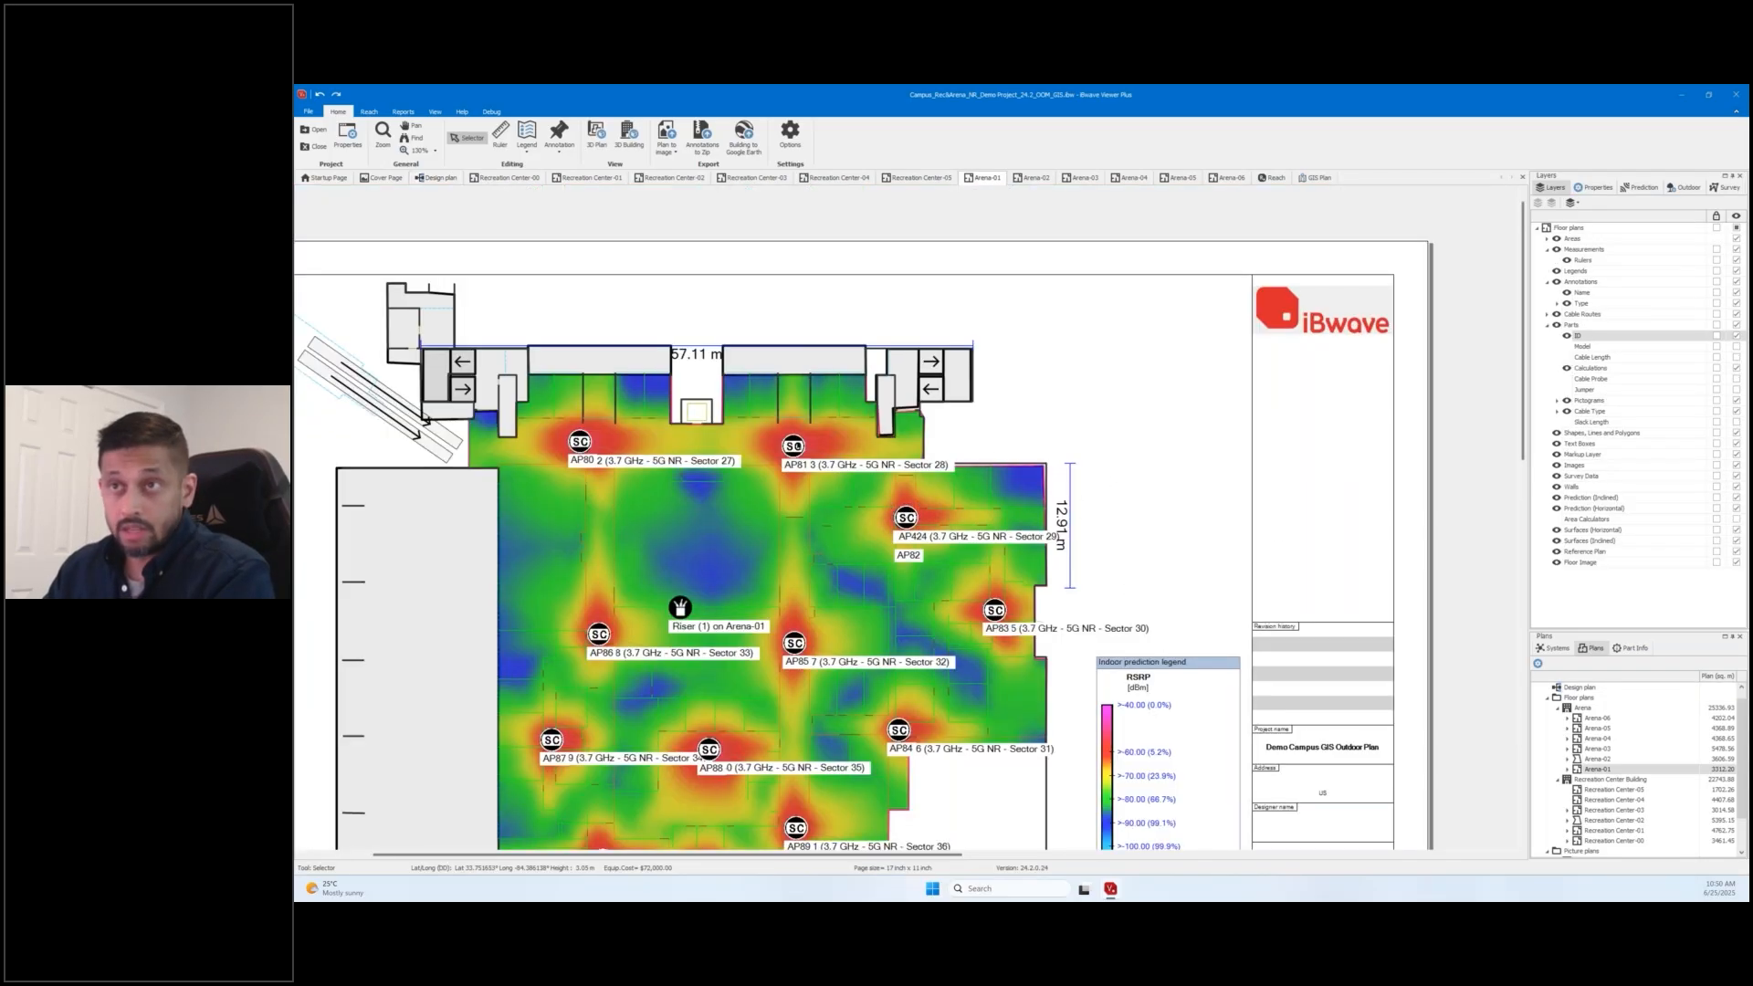
click(792, 444)
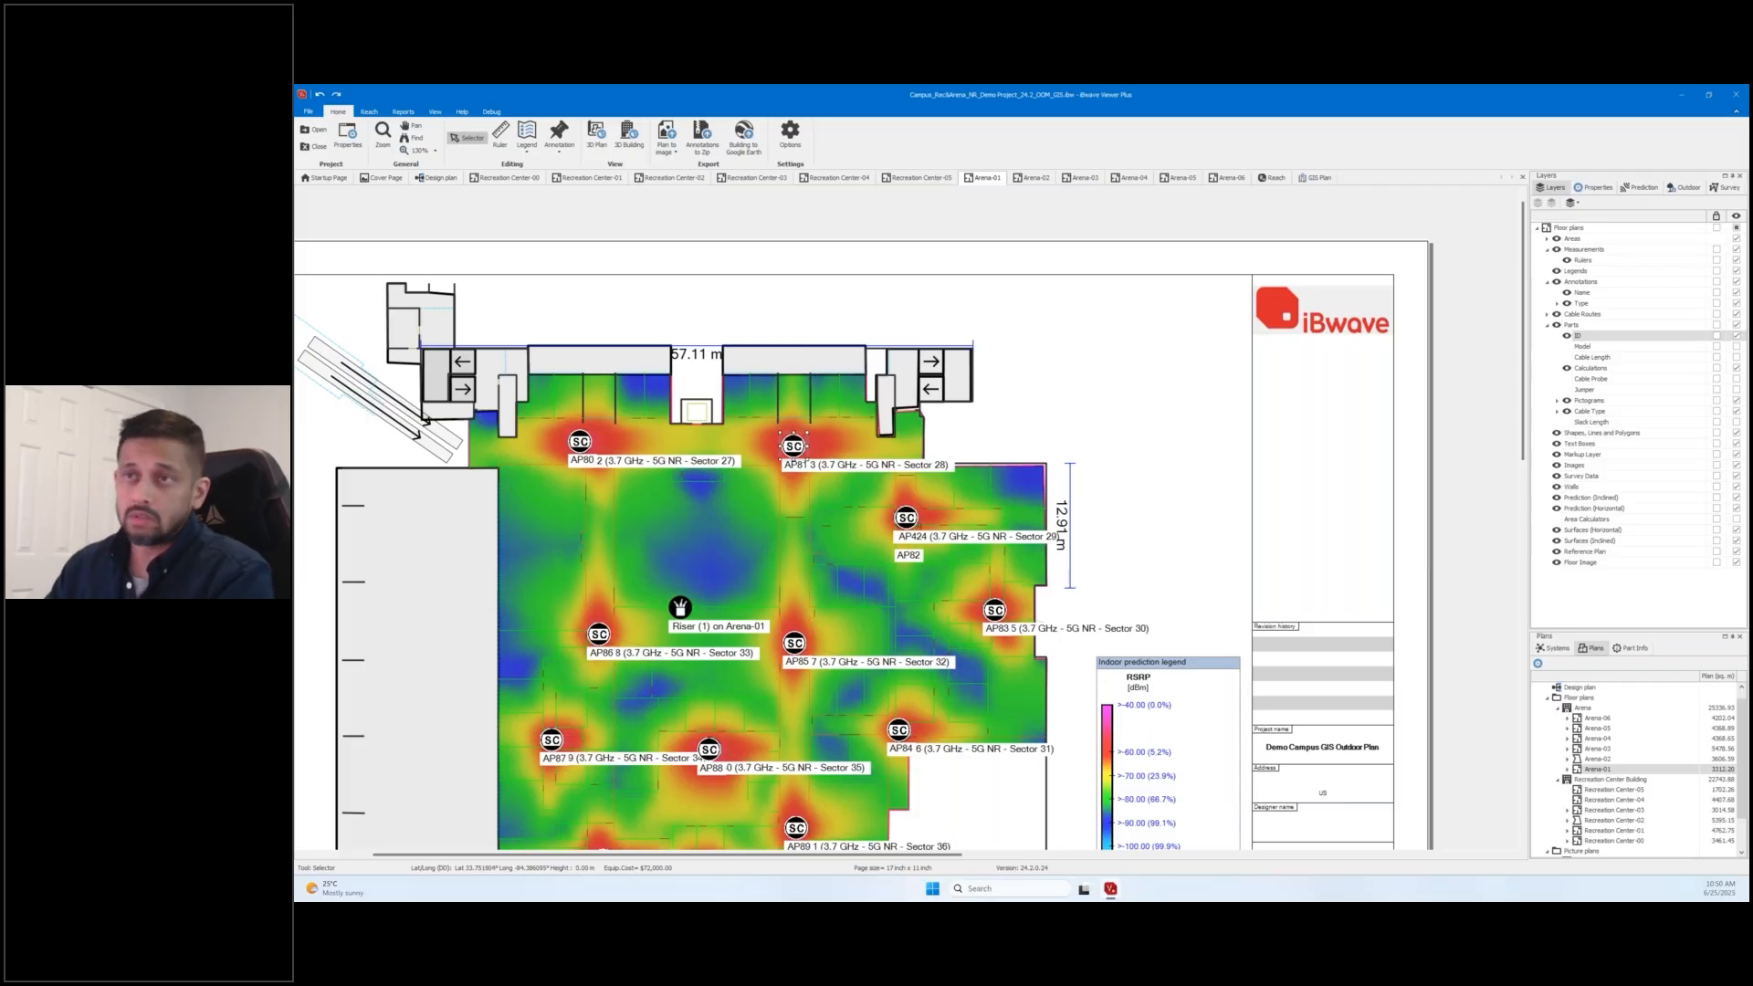
right_click(794, 445)
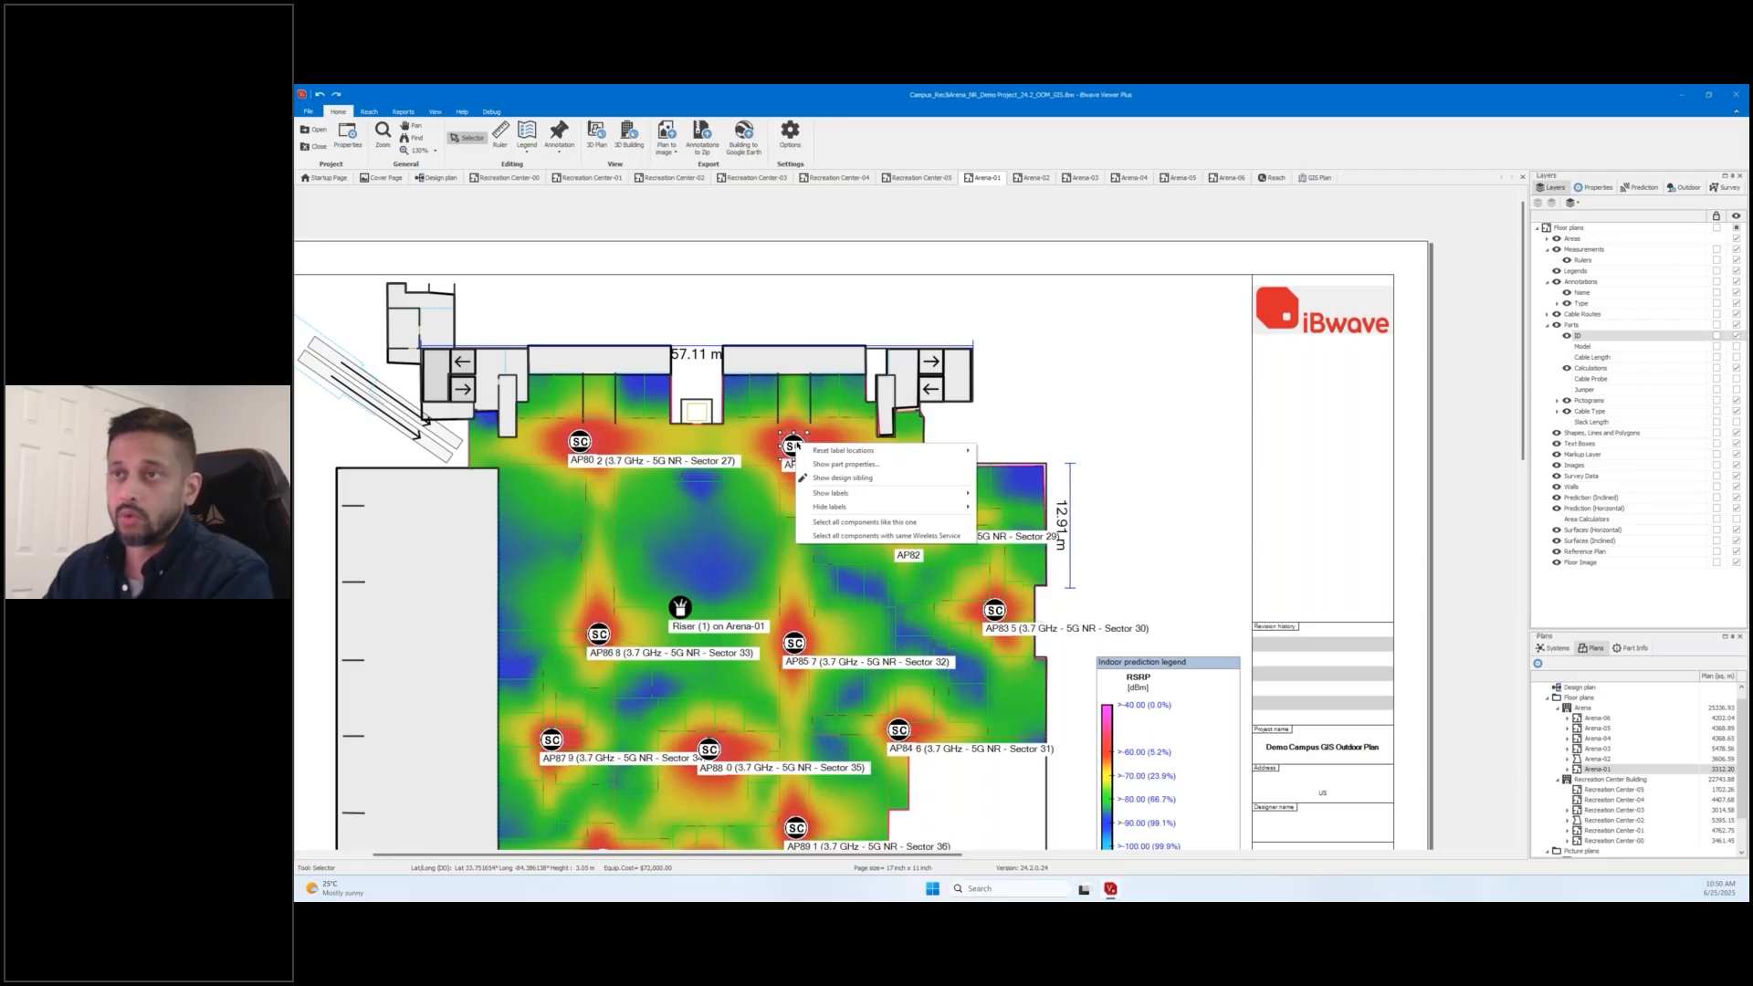
click(863, 522)
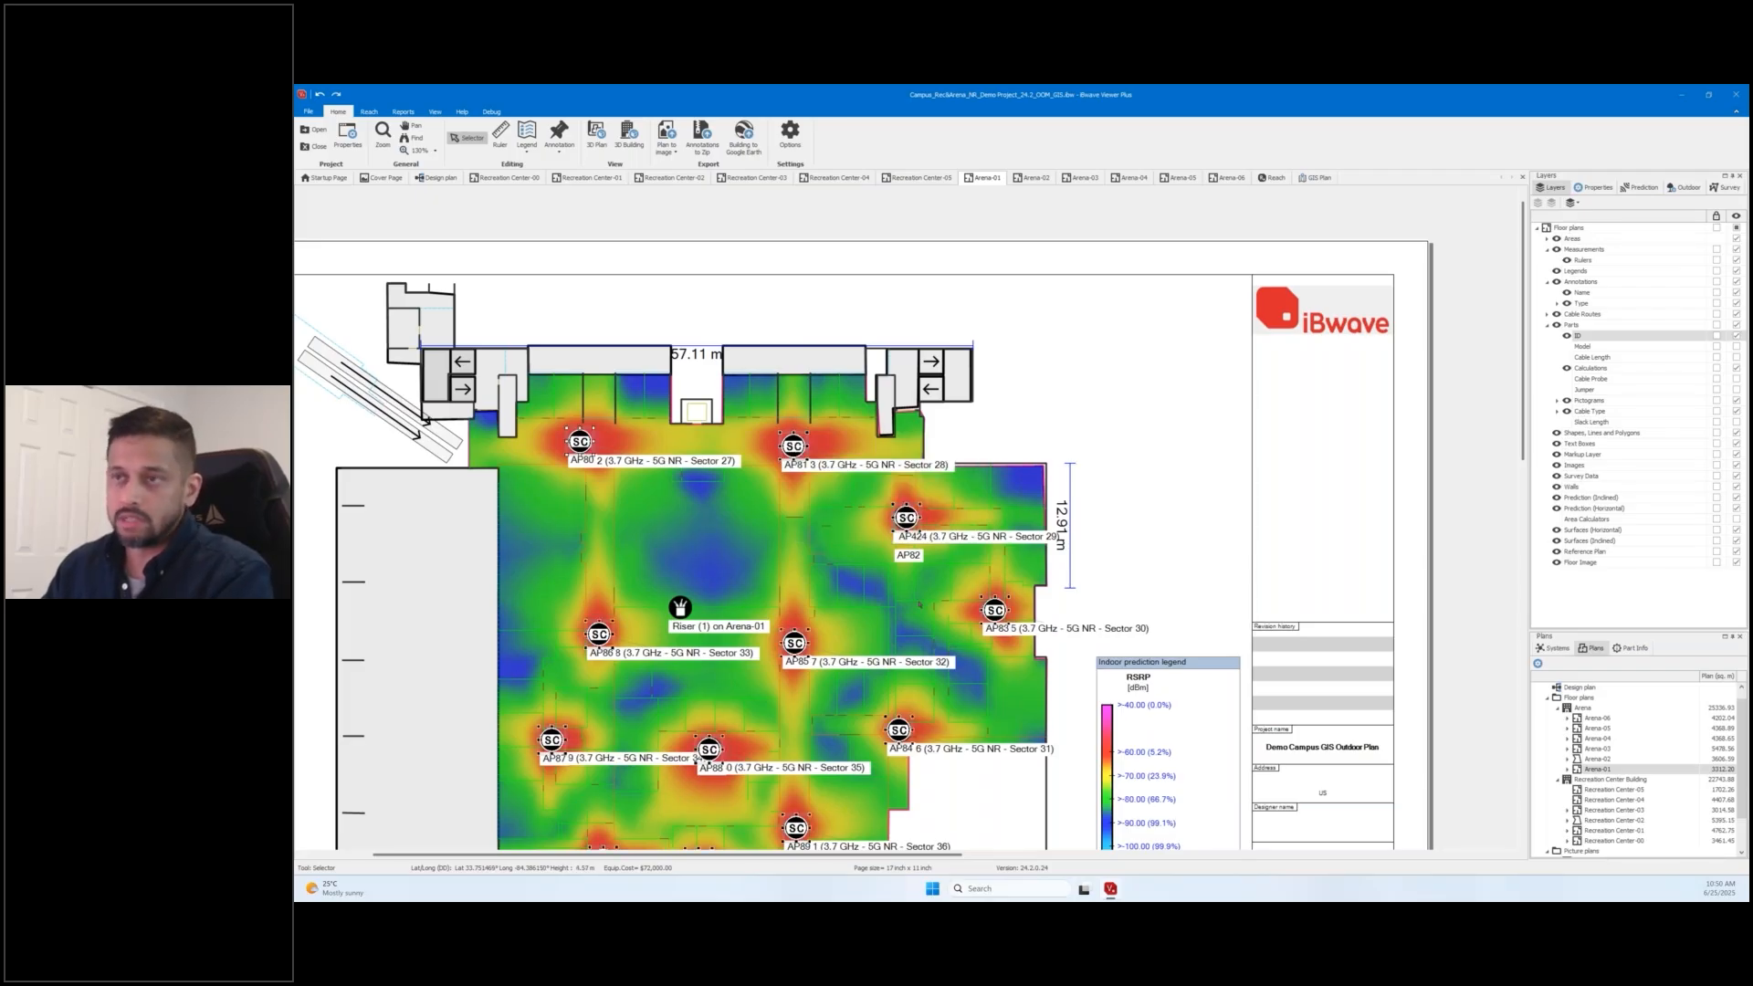
scroll(1012, 556, down, 1)
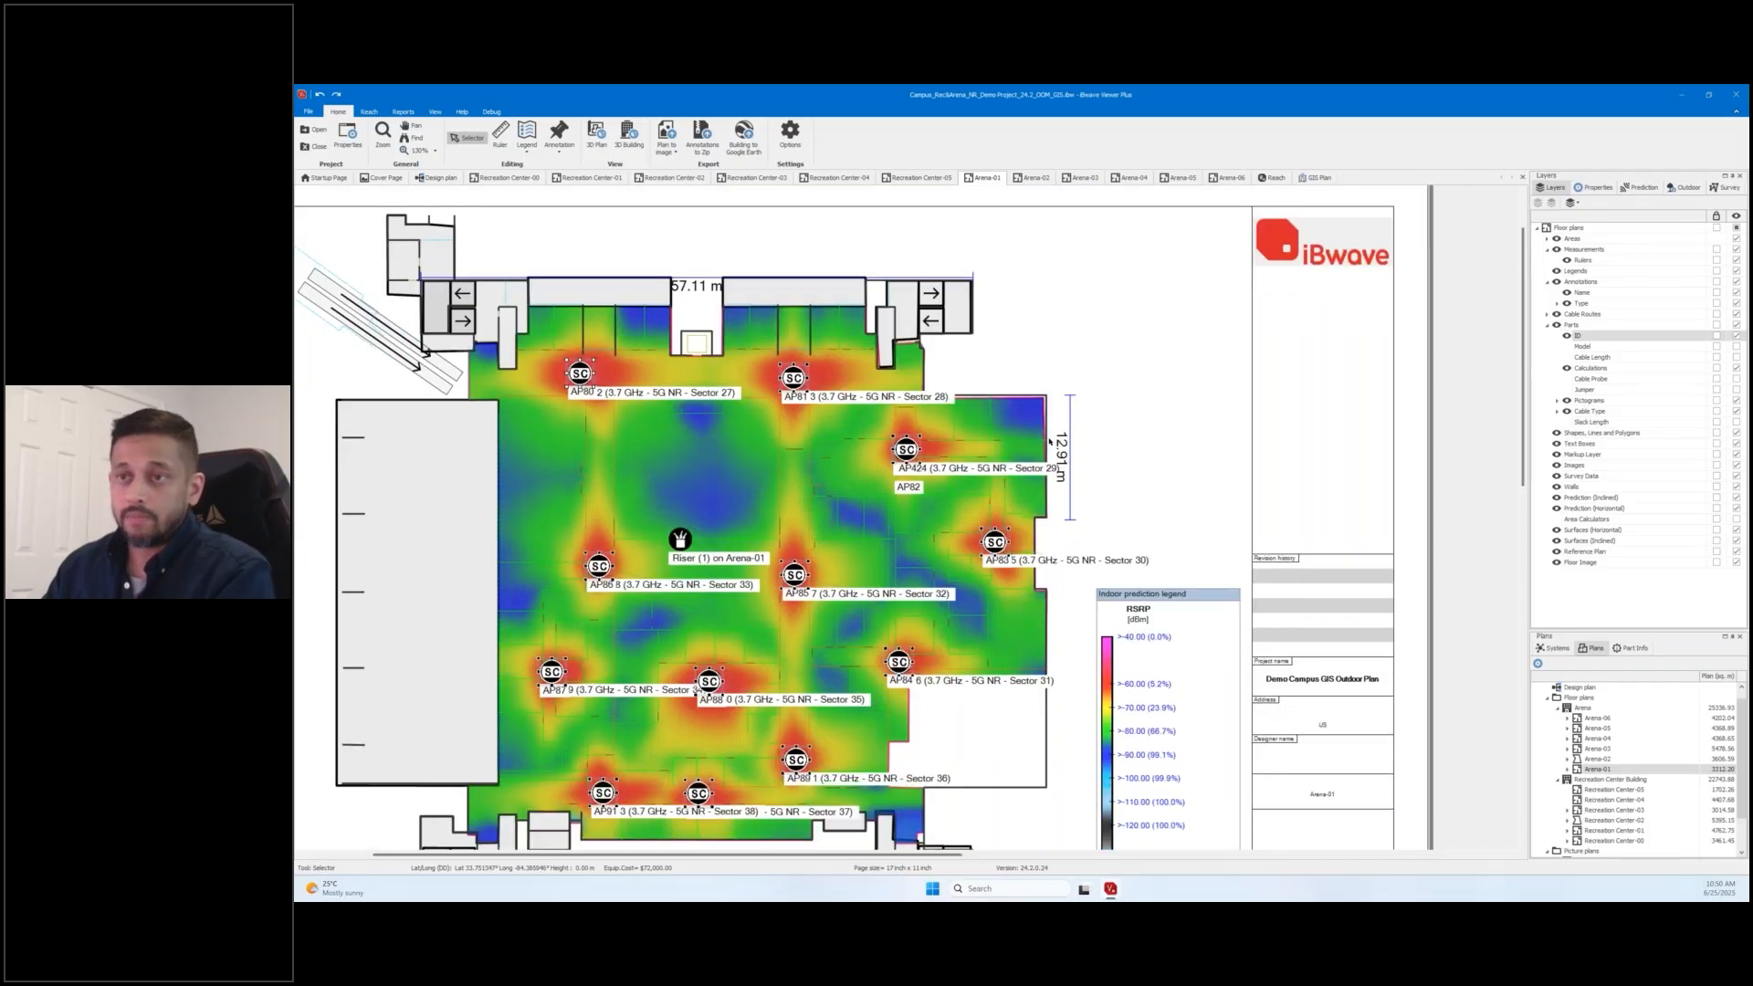
Examine the selected access points' shared general, air link and source properties, and clear the selection.
click(1596, 187)
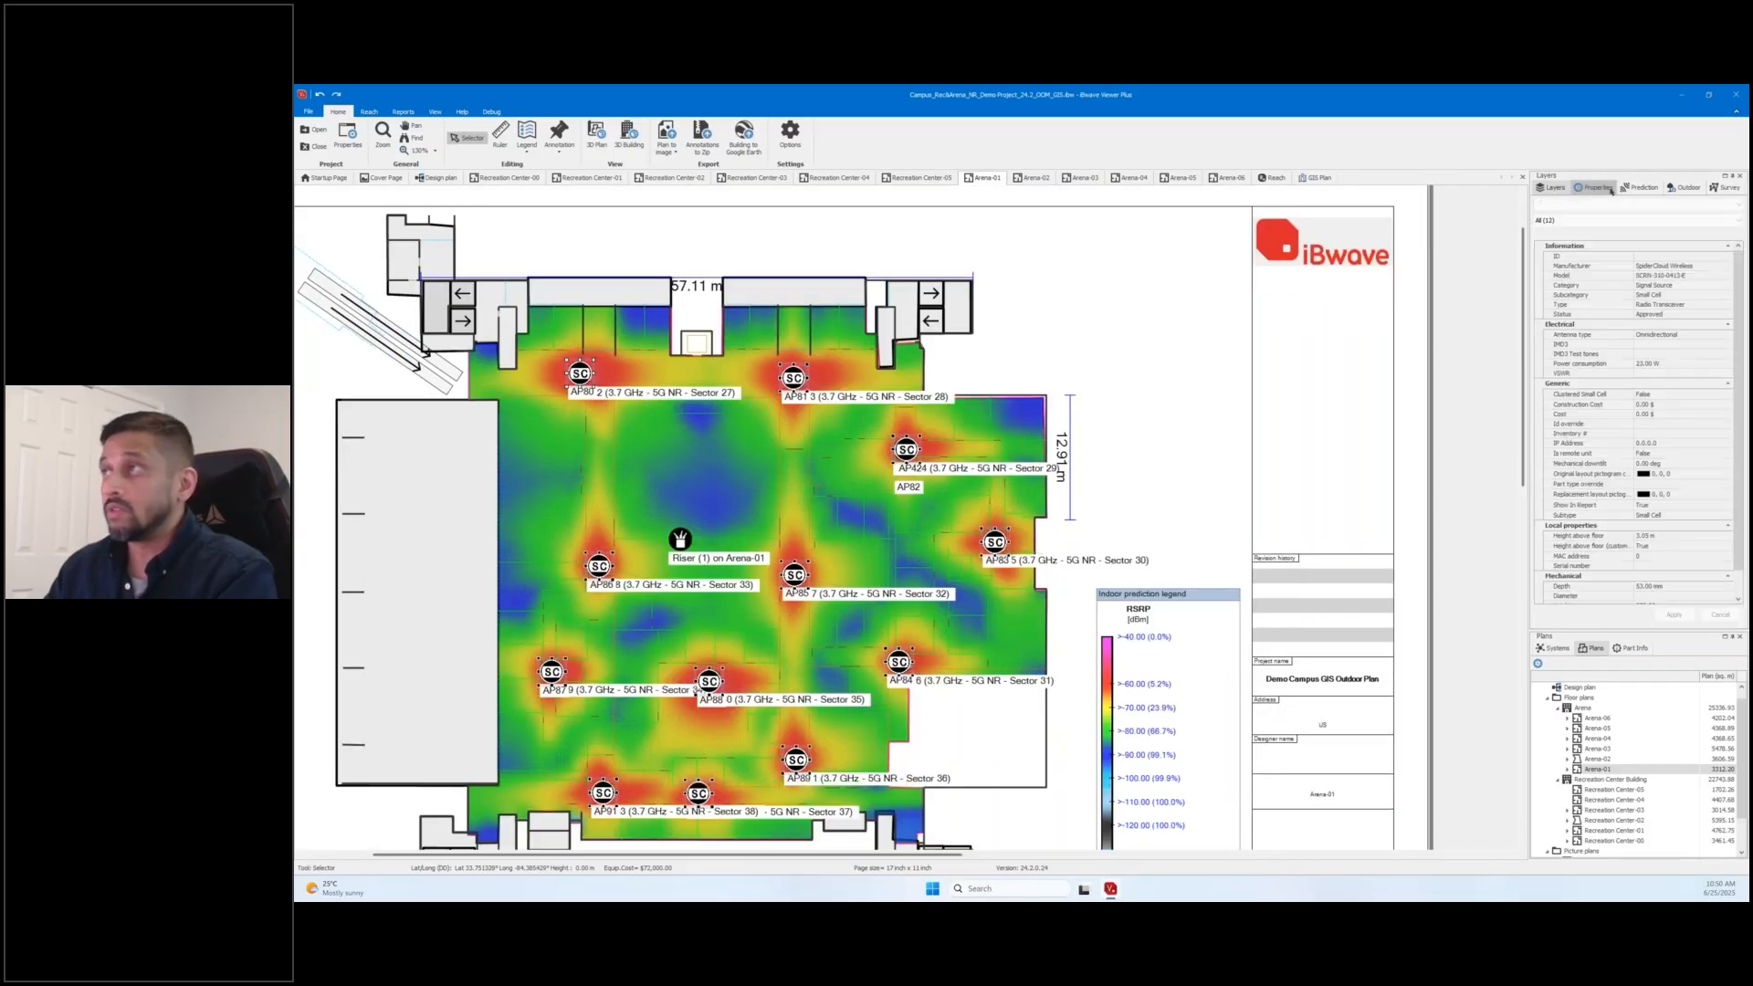
scroll(1656, 307, down, 1)
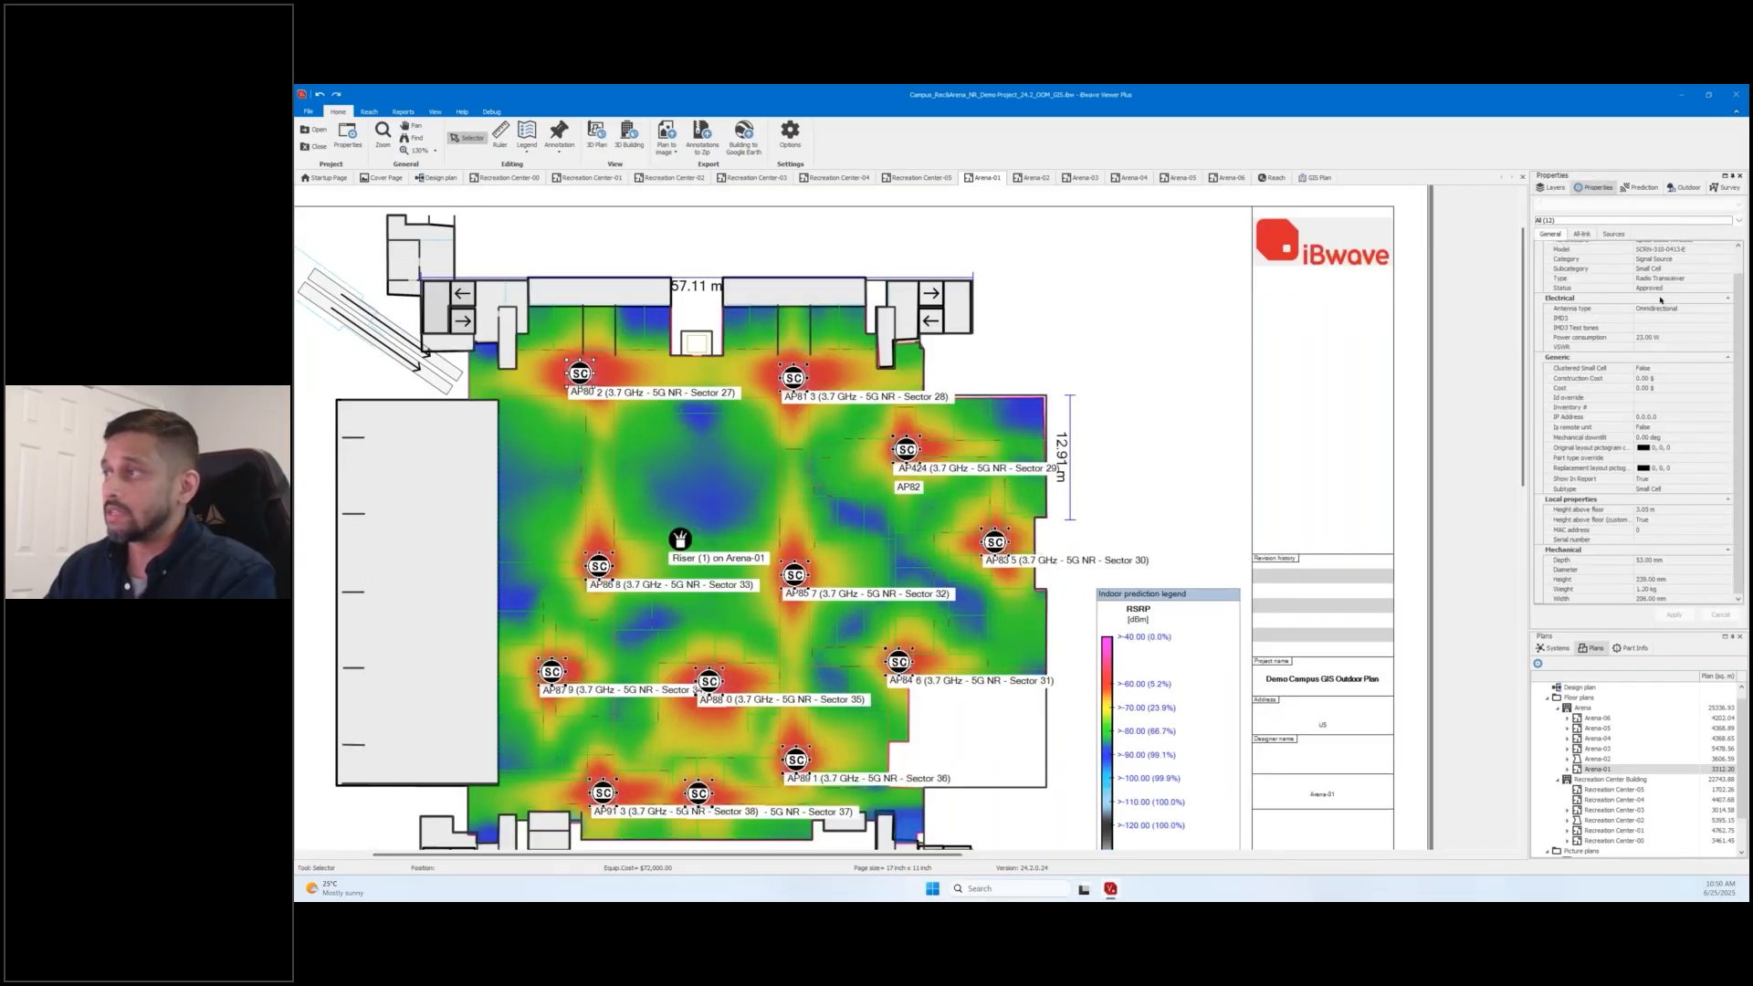
scroll(1648, 307, up, 1)
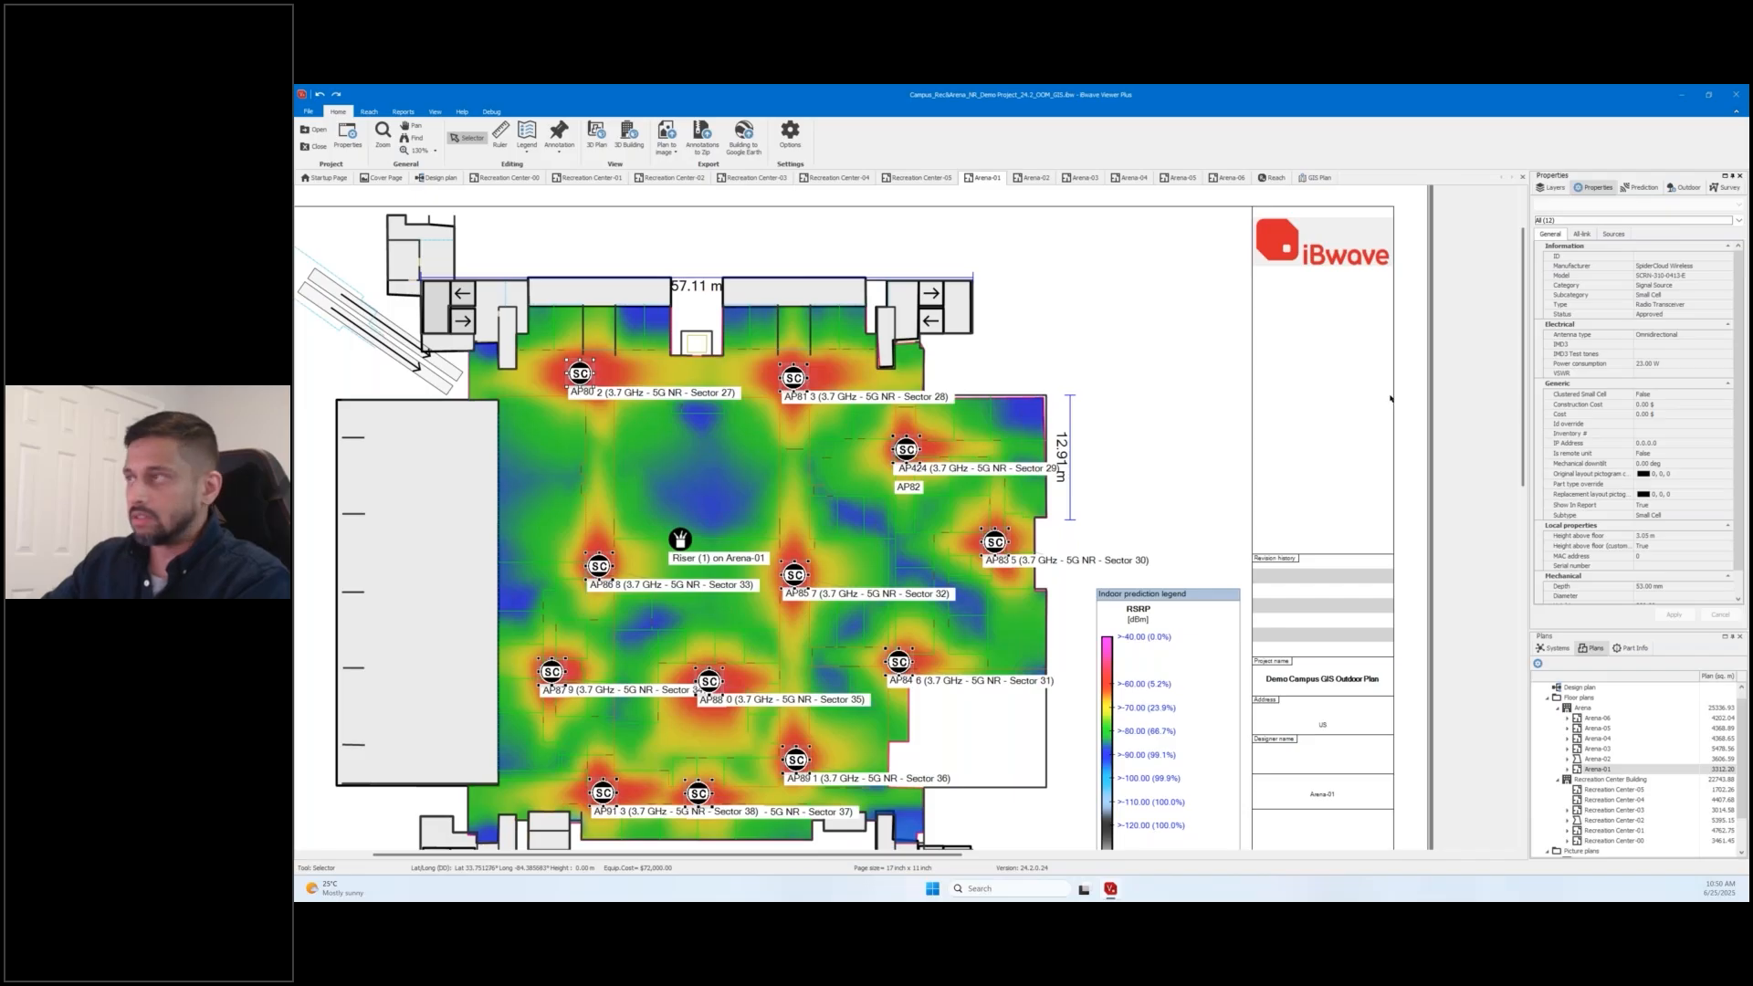
click(1582, 234)
click(1613, 234)
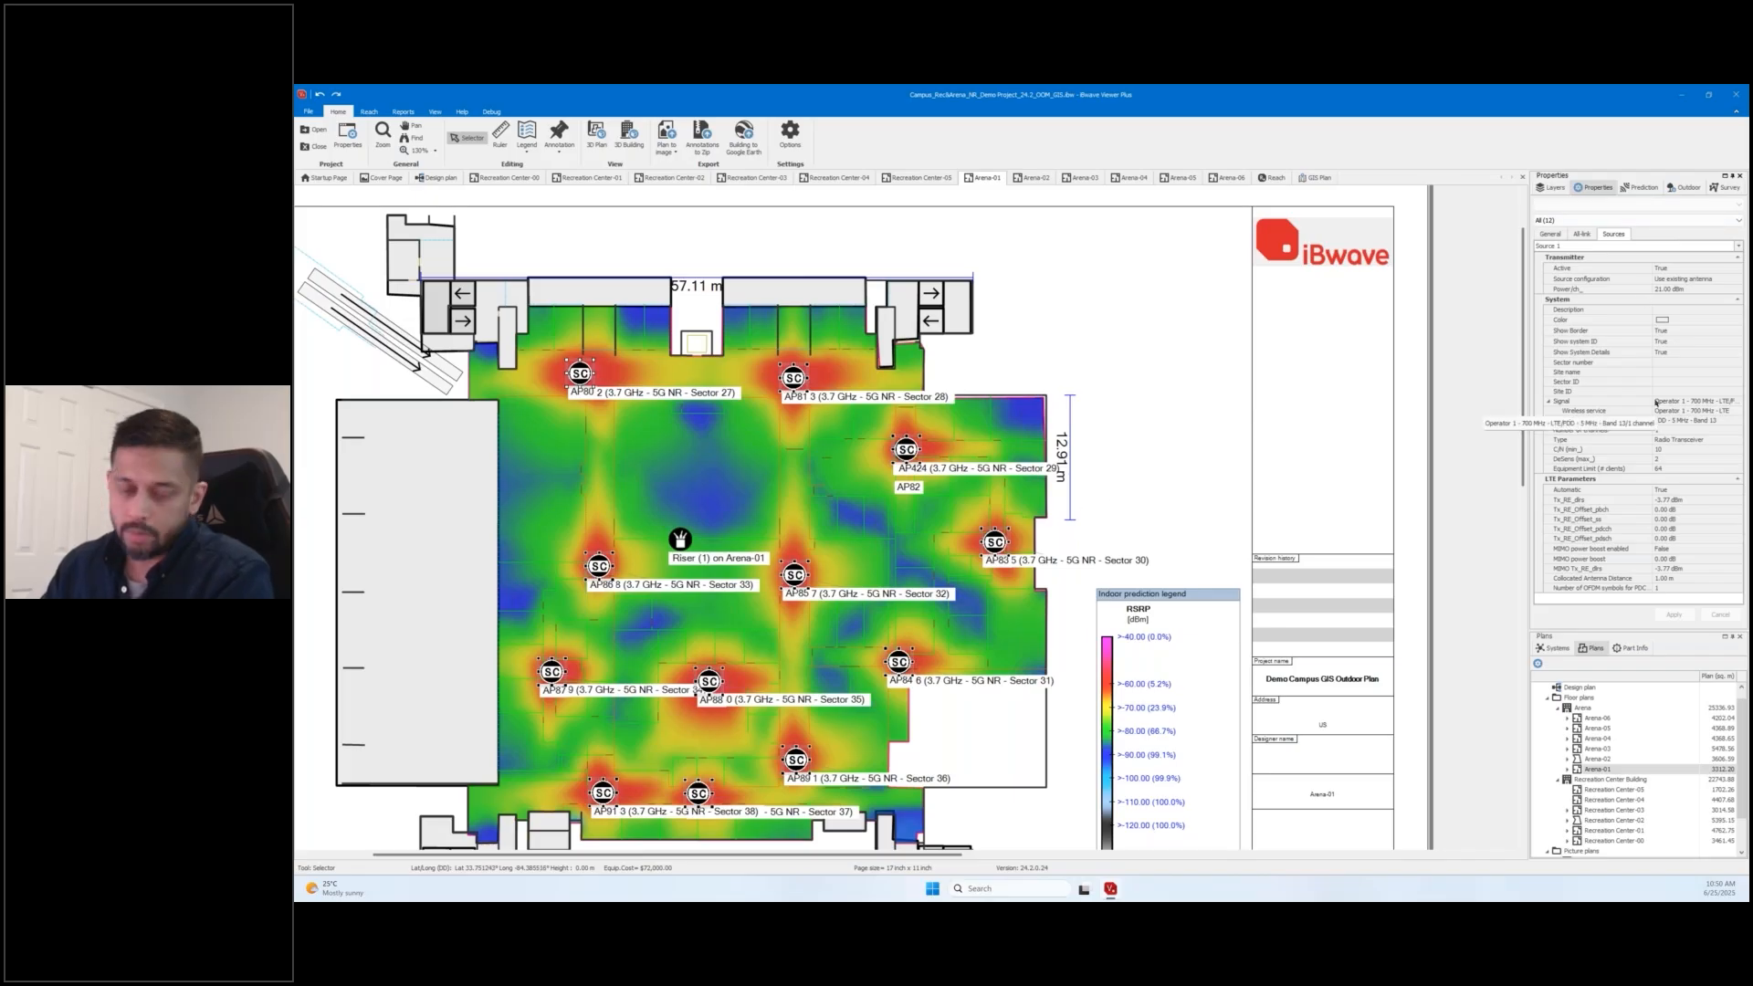
click(1461, 340)
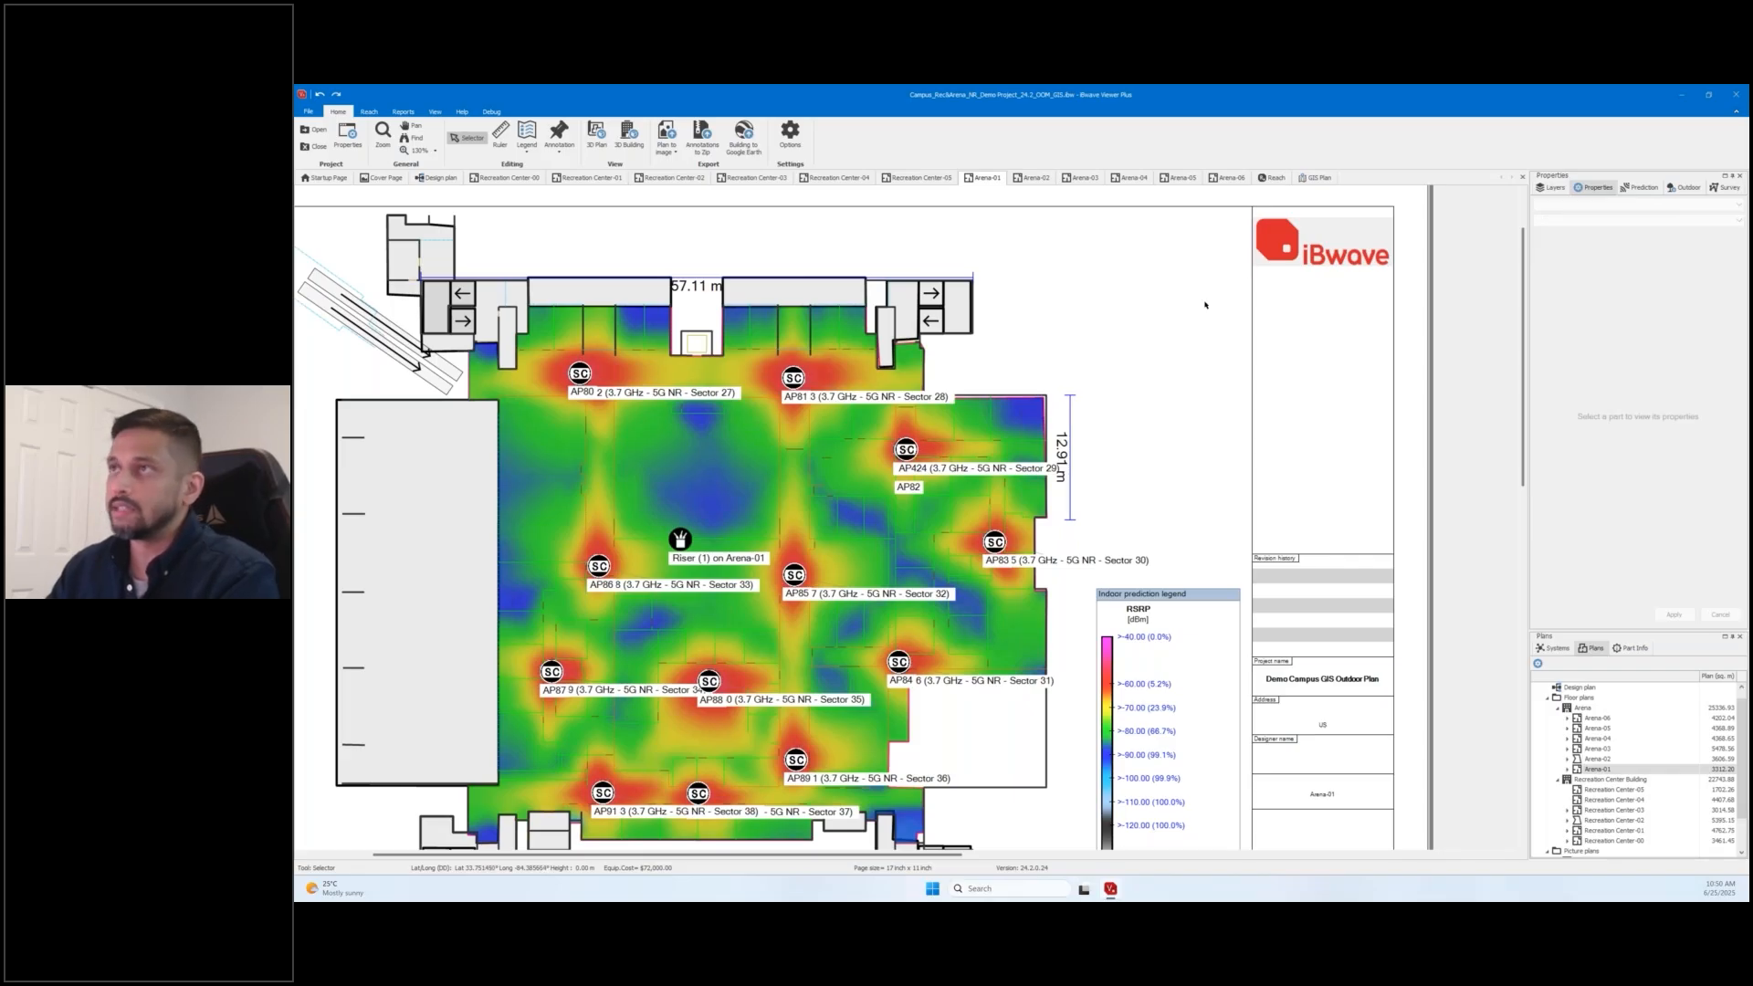
Display RSRP survey data on the Arena-02 floor plan with both the 2100_UMTS survey and the legacy pre-install LTE survey shown.
click(1646, 186)
click(1726, 187)
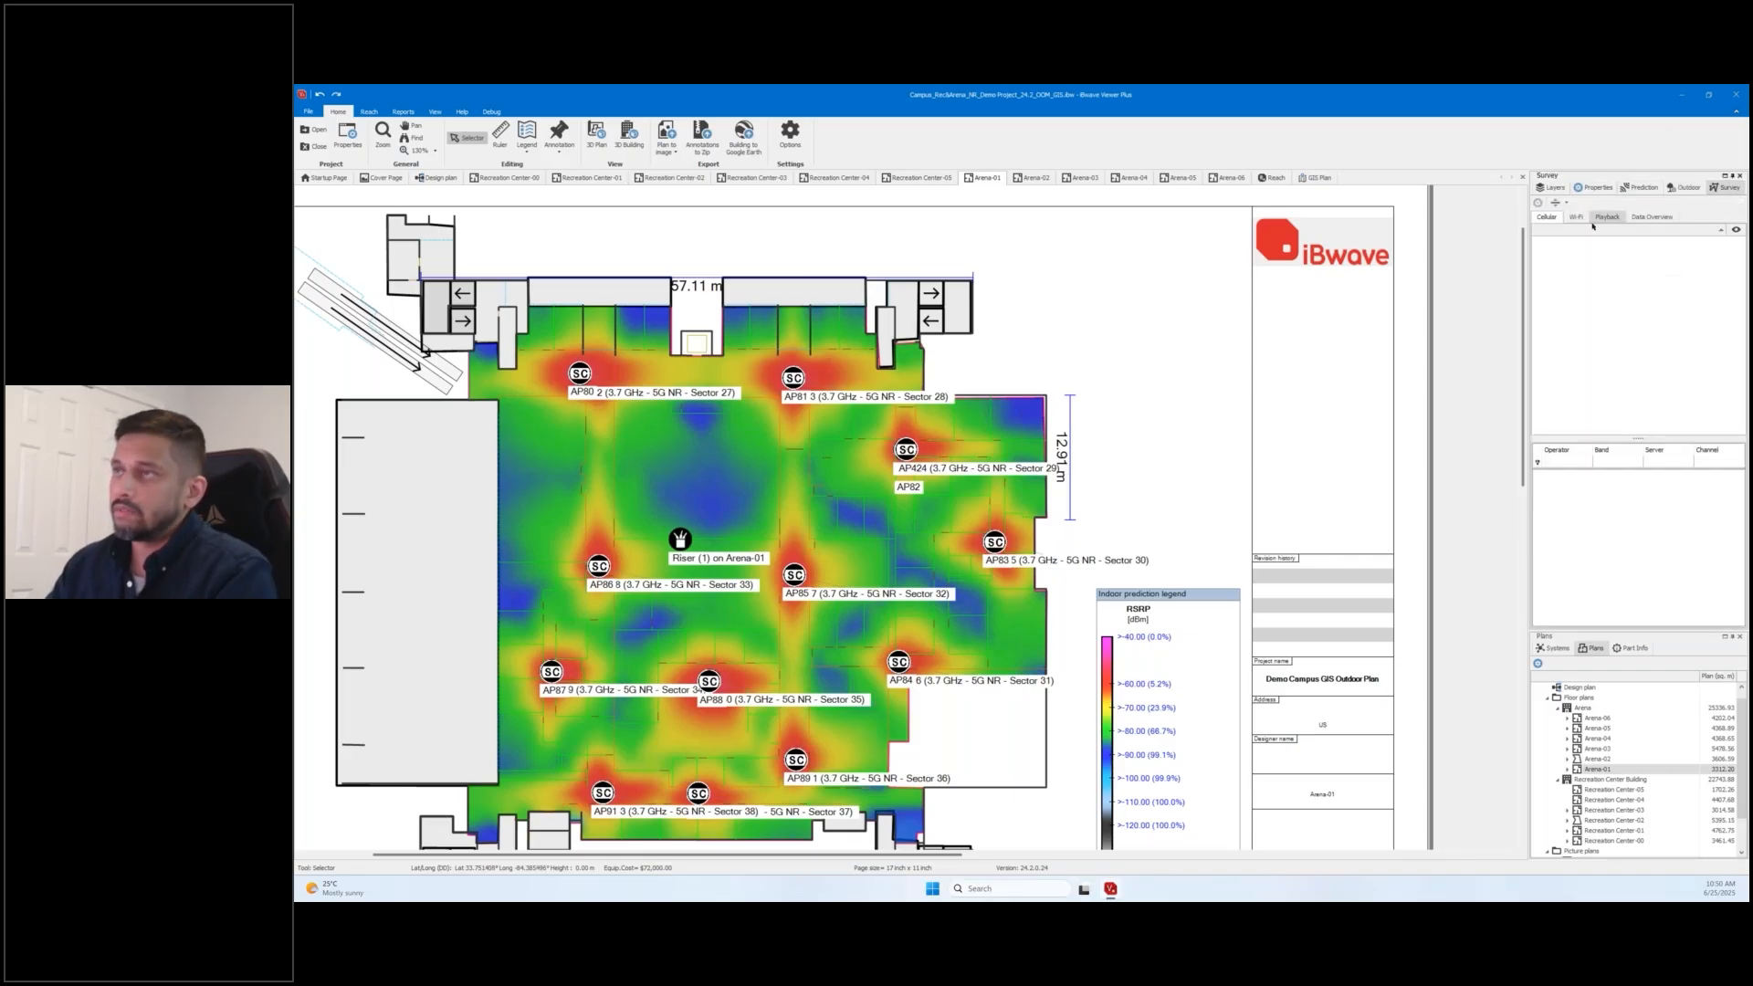
click(1034, 177)
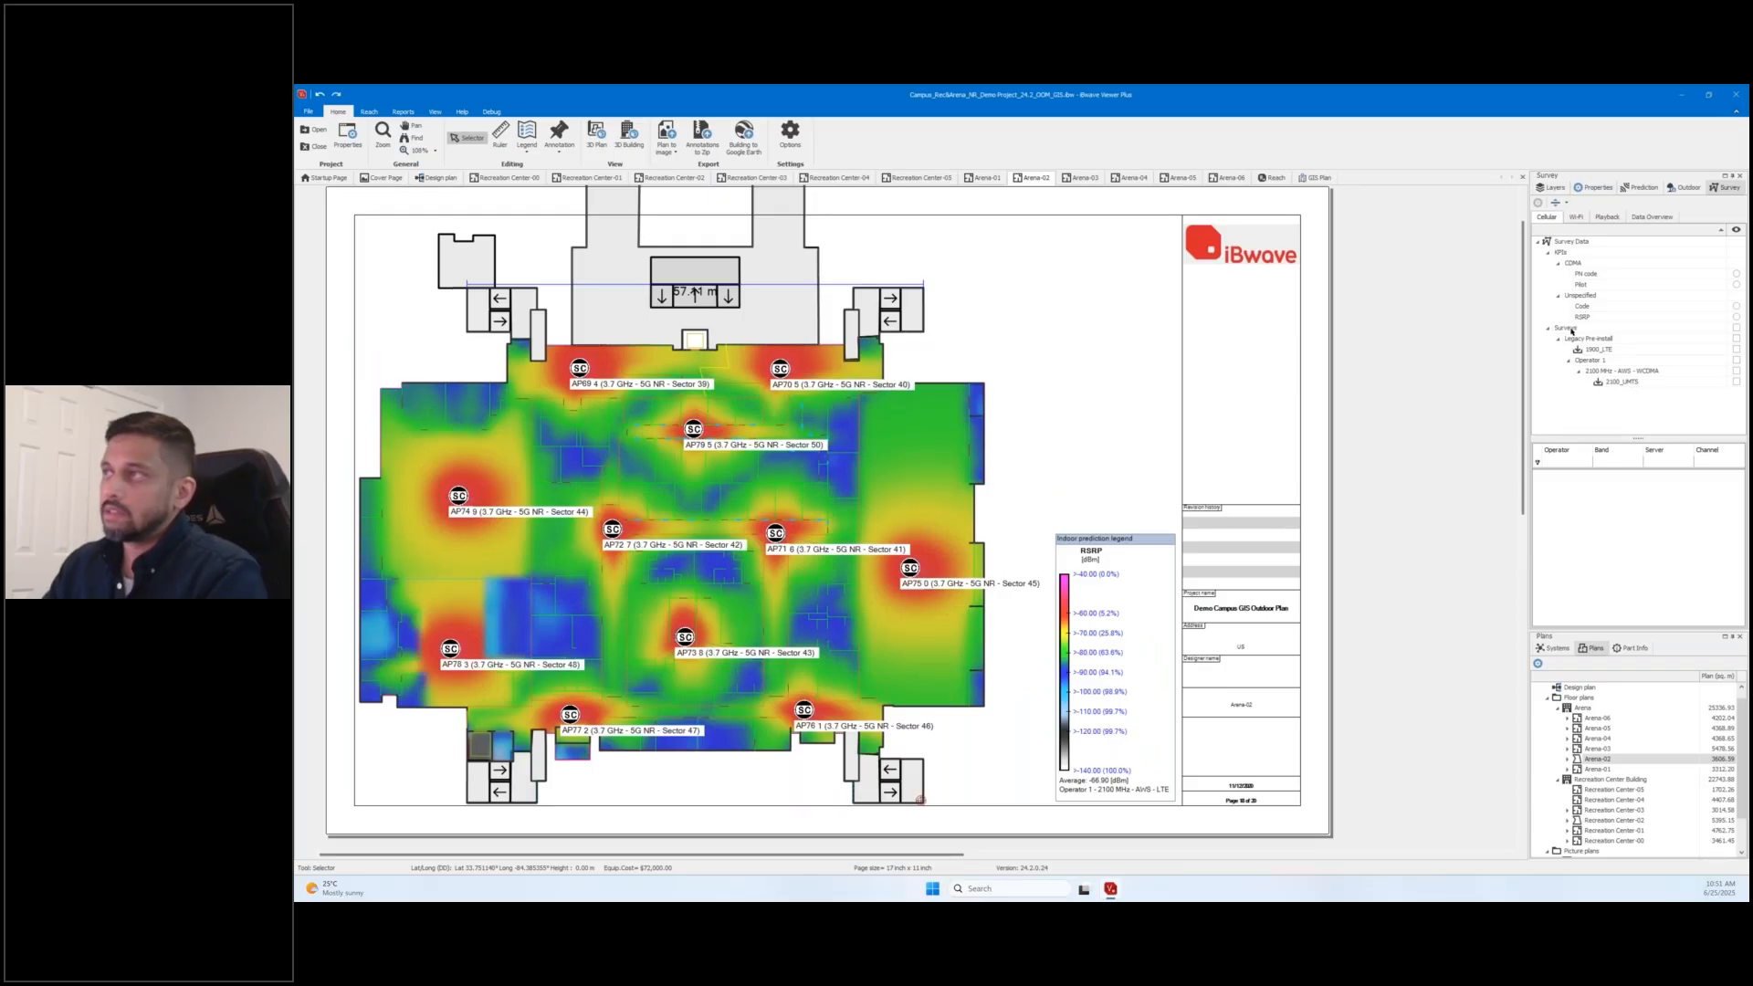
click(1736, 382)
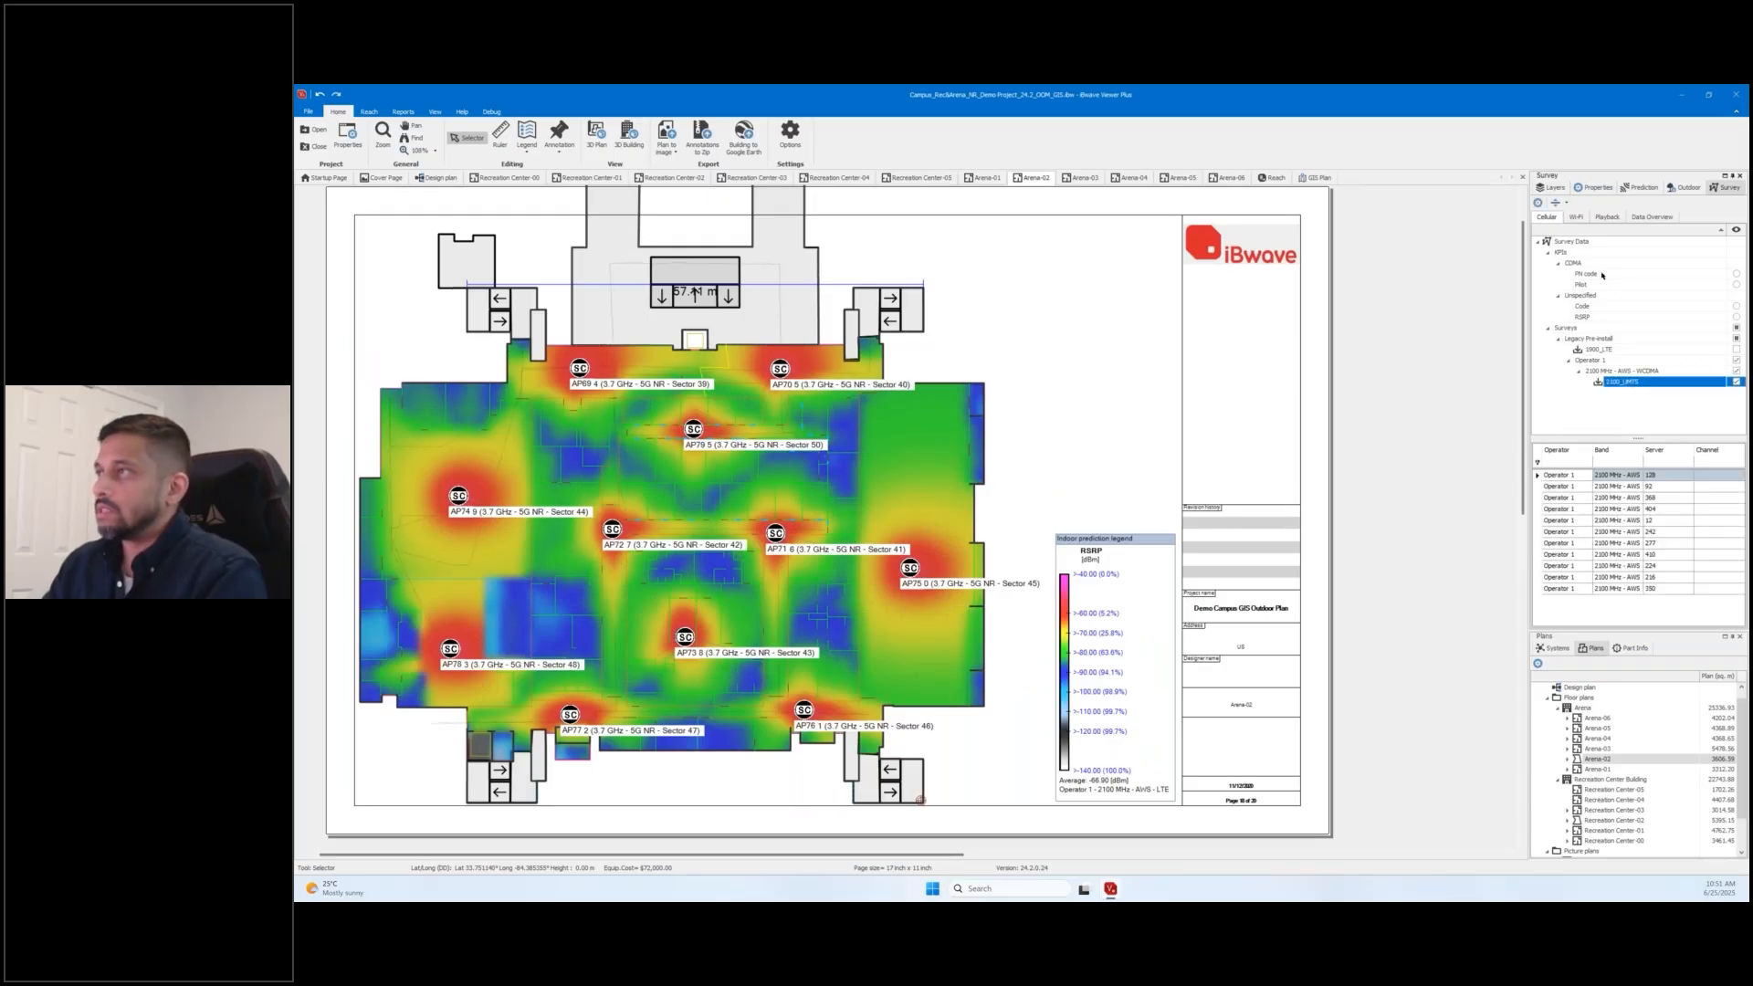
click(1736, 317)
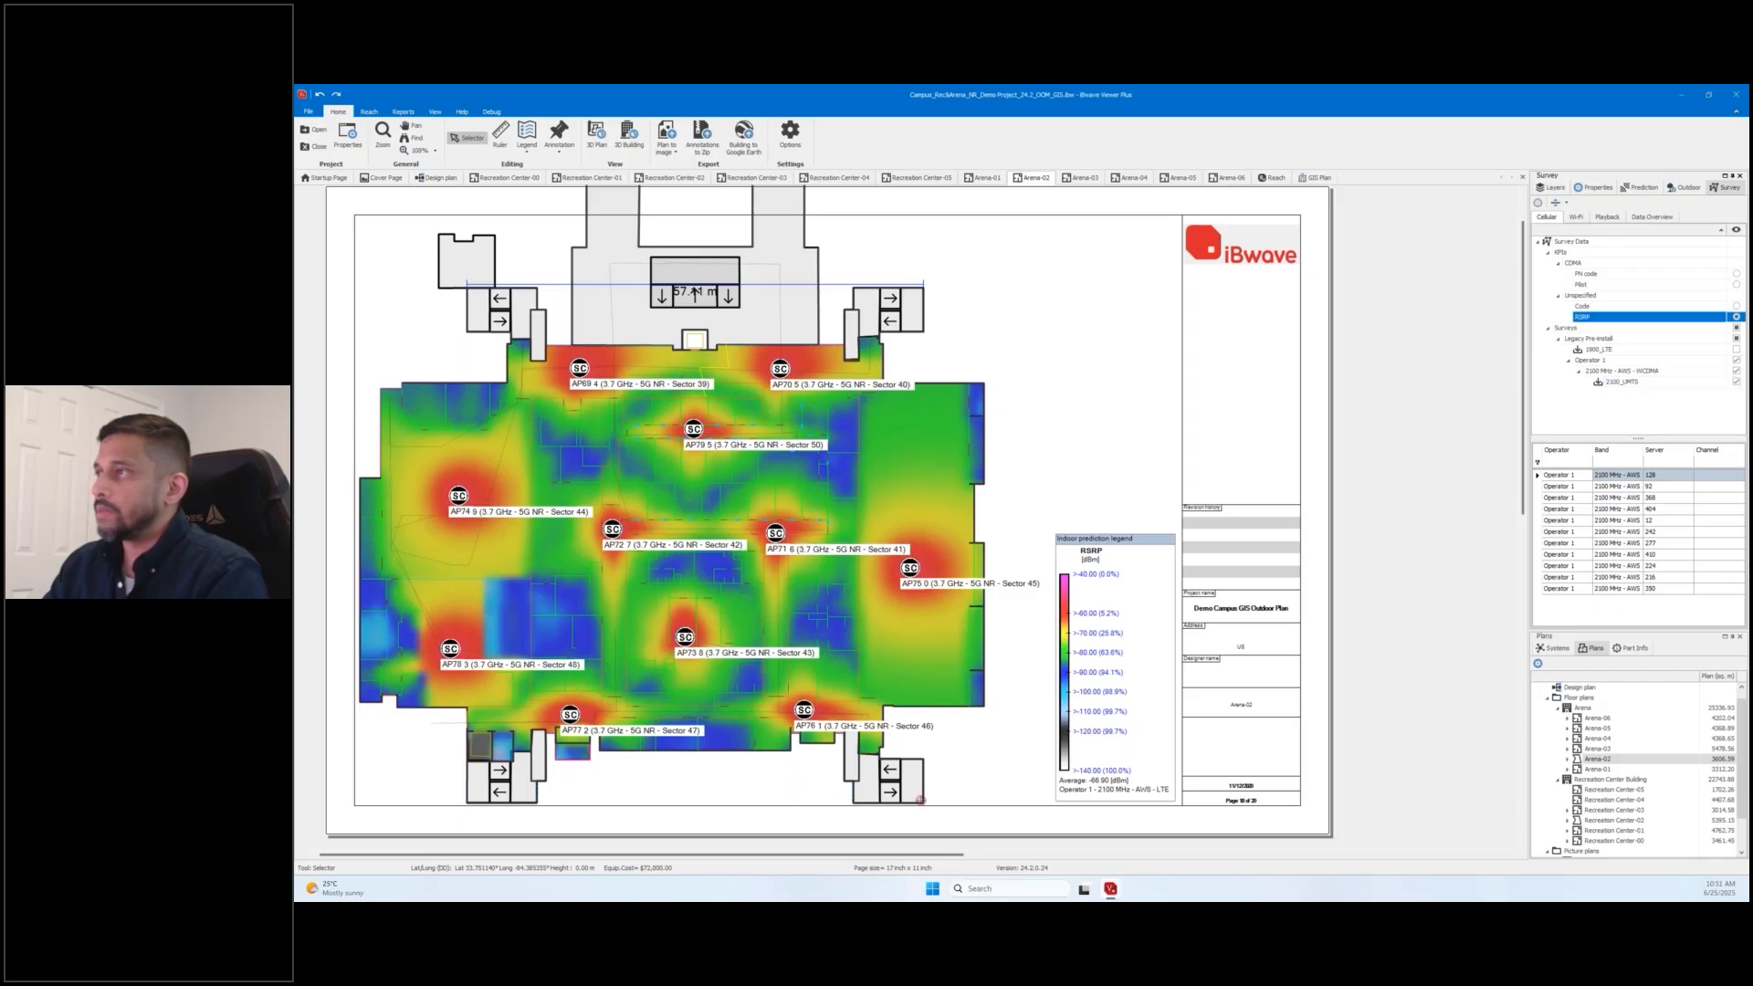
click(1736, 349)
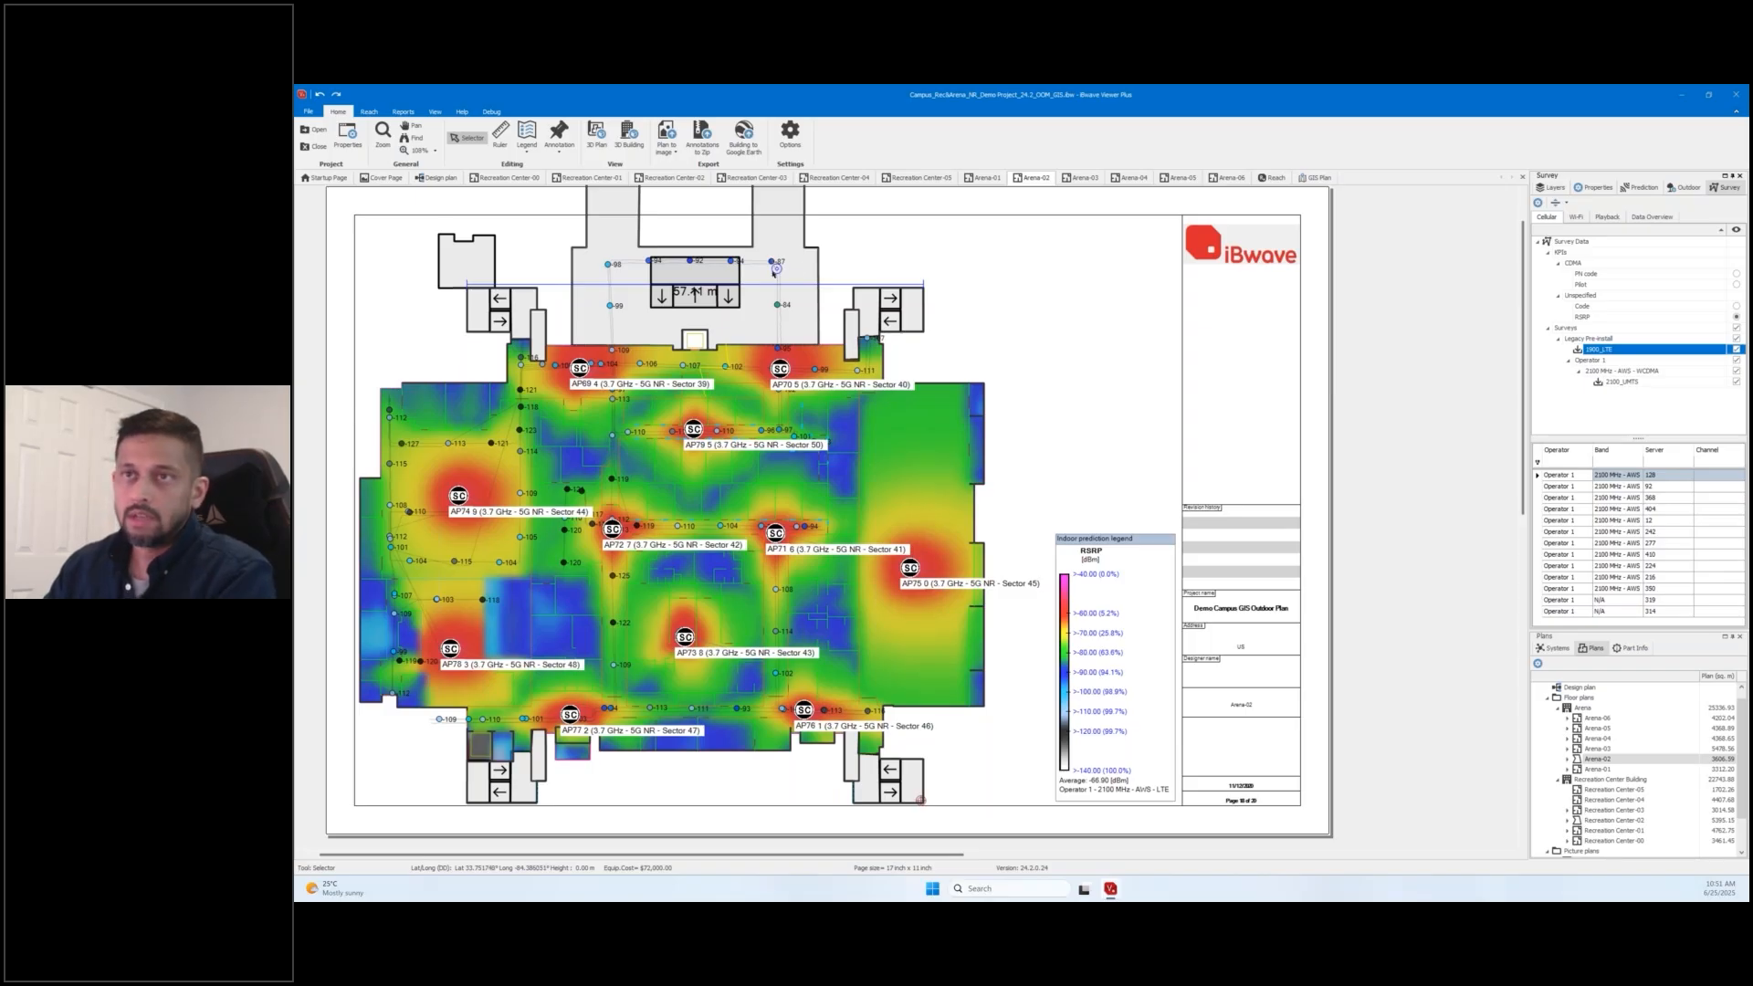
scroll(694, 425, up, 2)
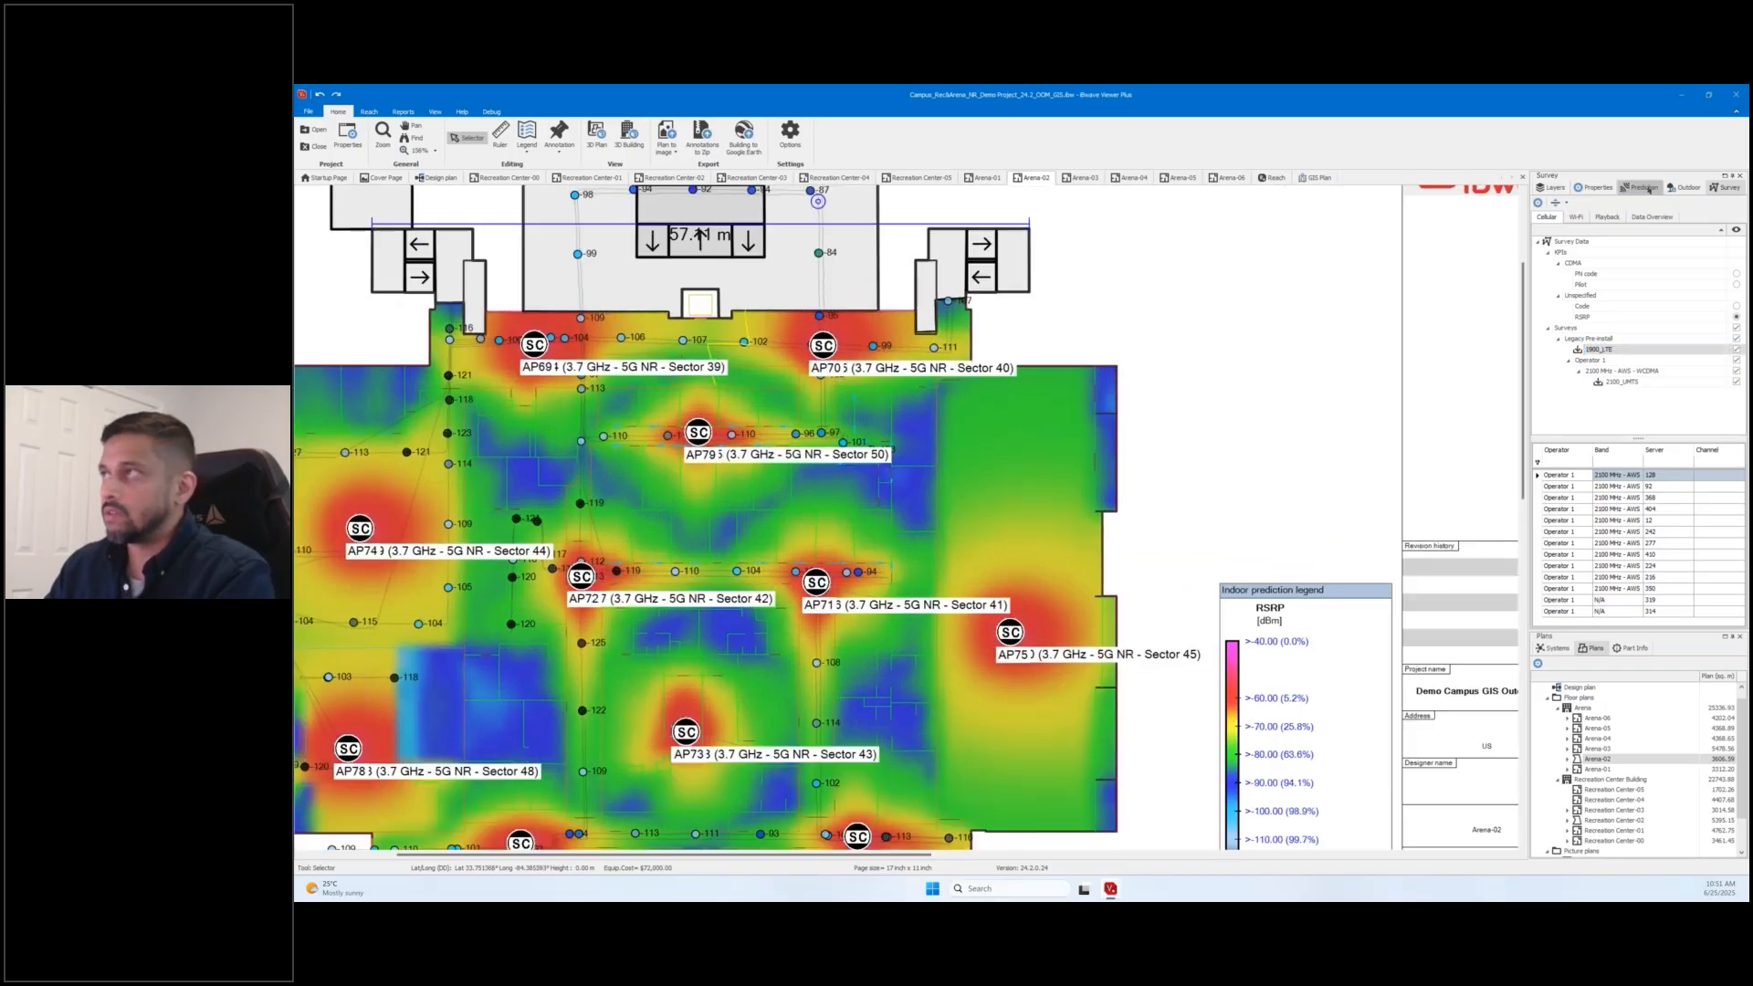
Display the survey data interpolation on the Arena-02 floor plan in place of the LTE RSRP prediction.
click(1643, 187)
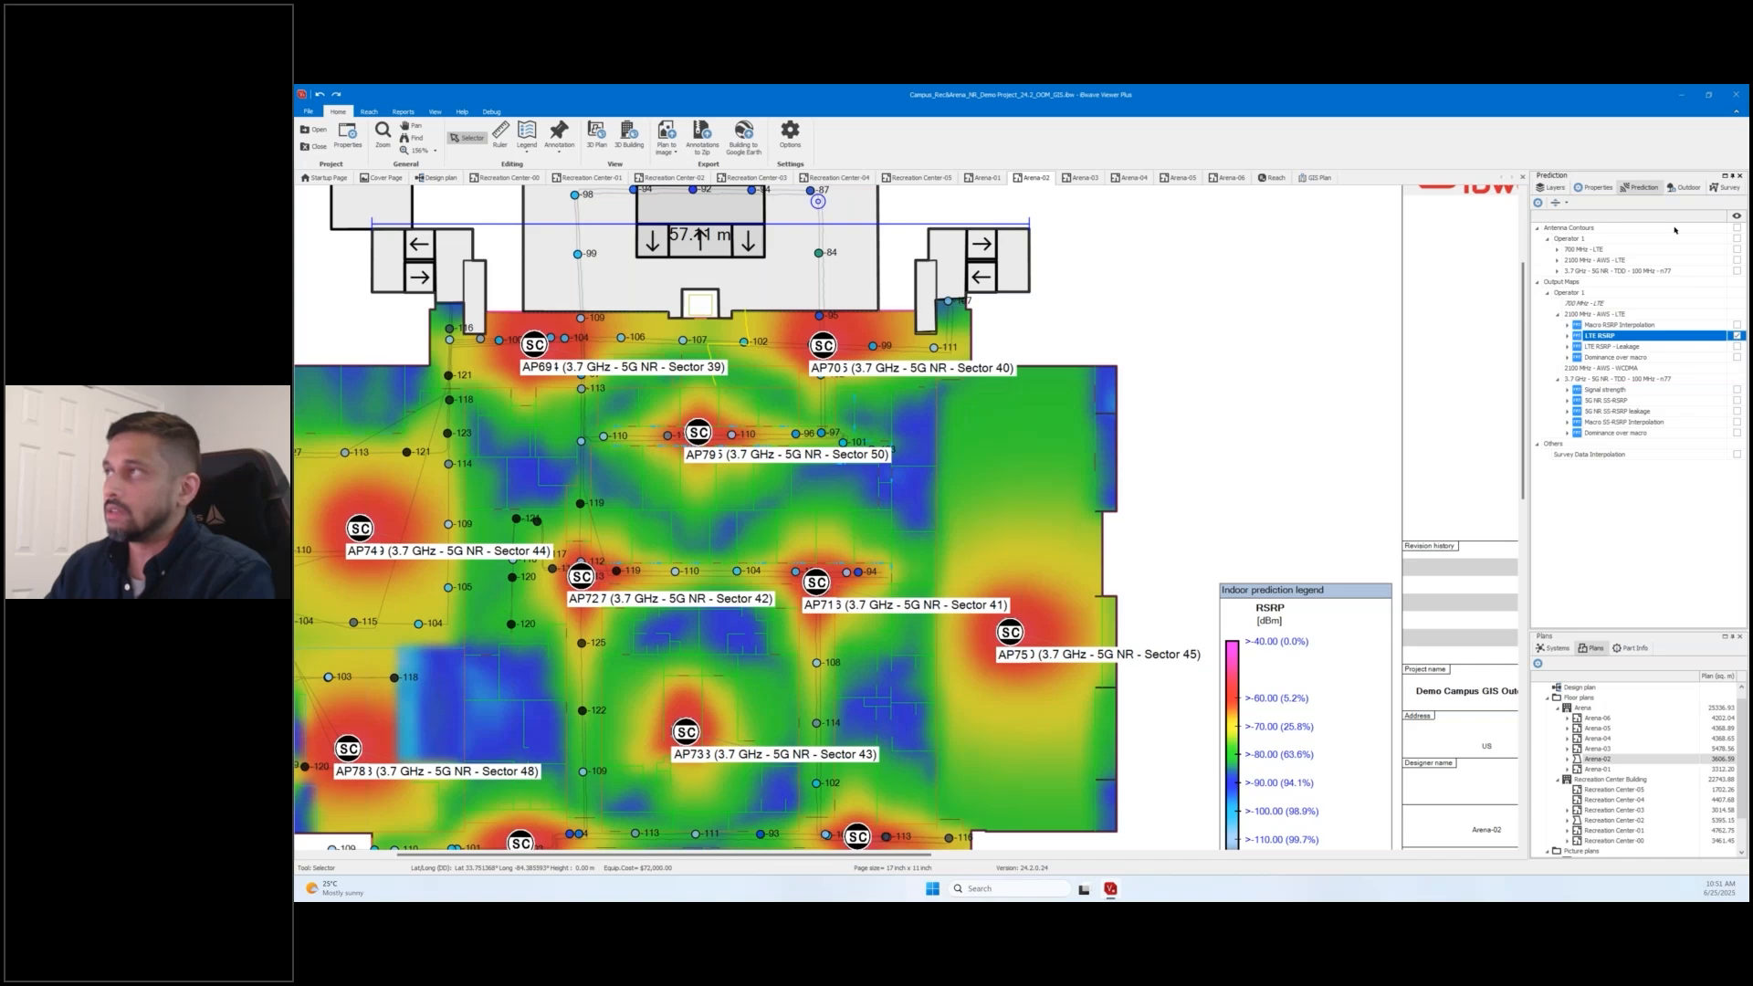
click(1737, 454)
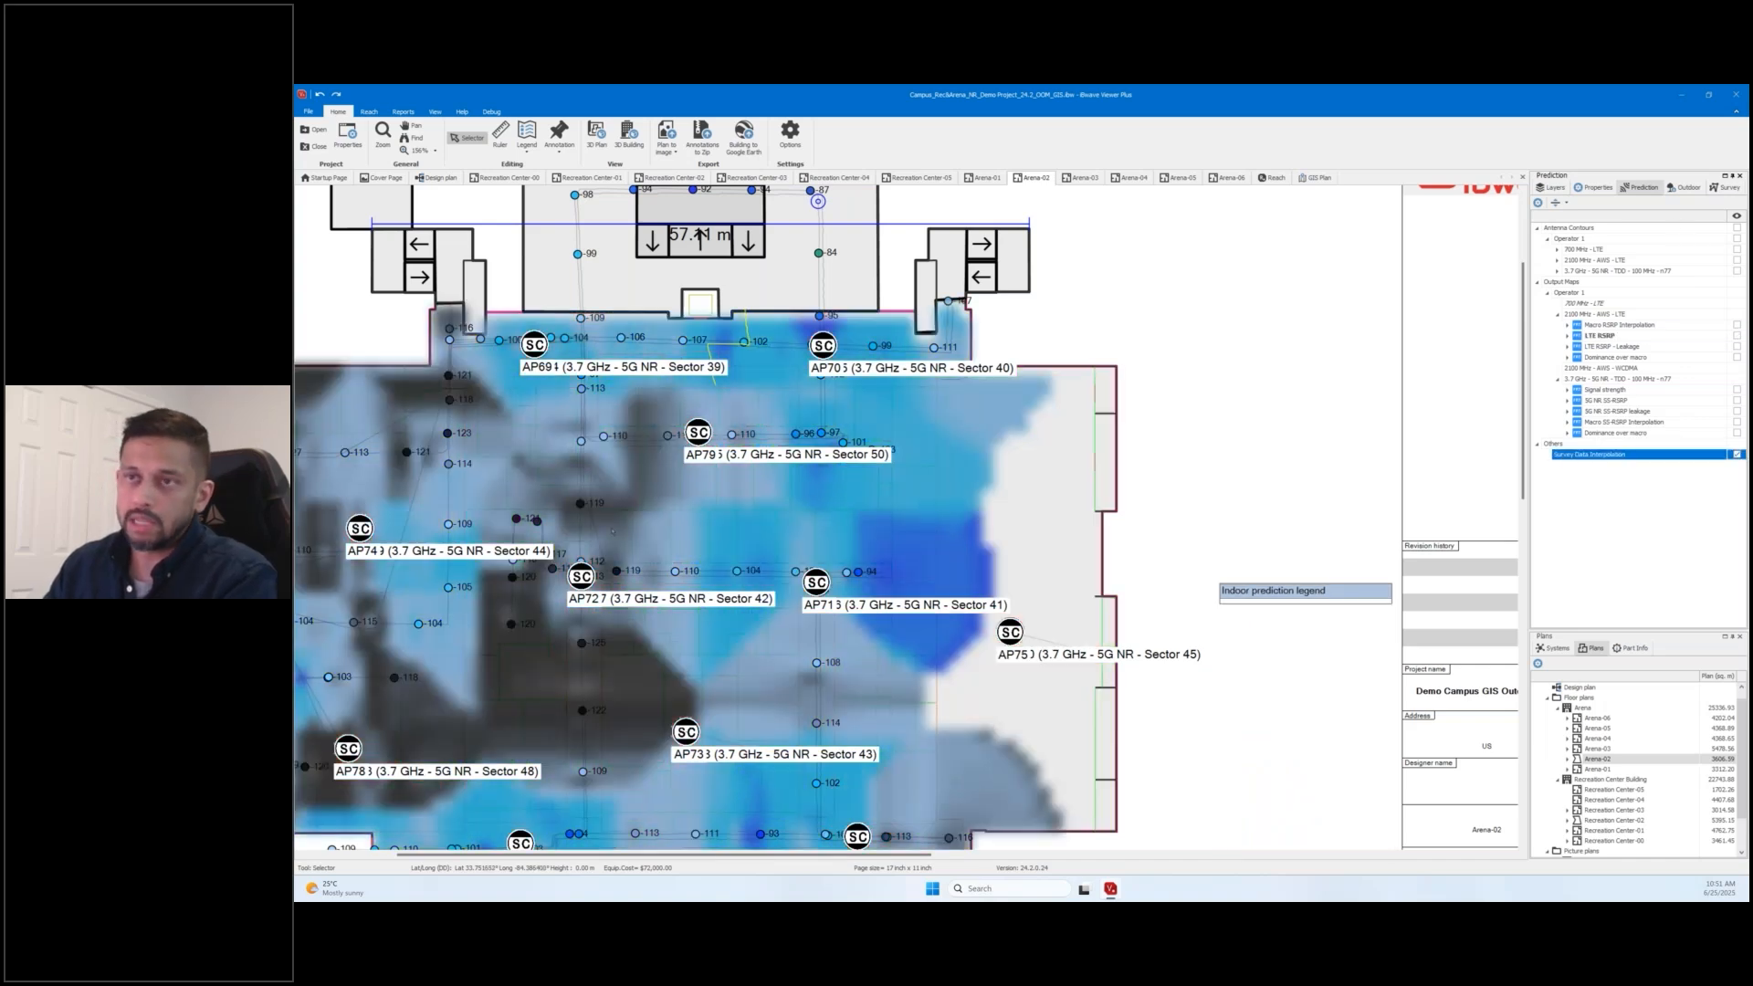
scroll(613, 532, down, 3)
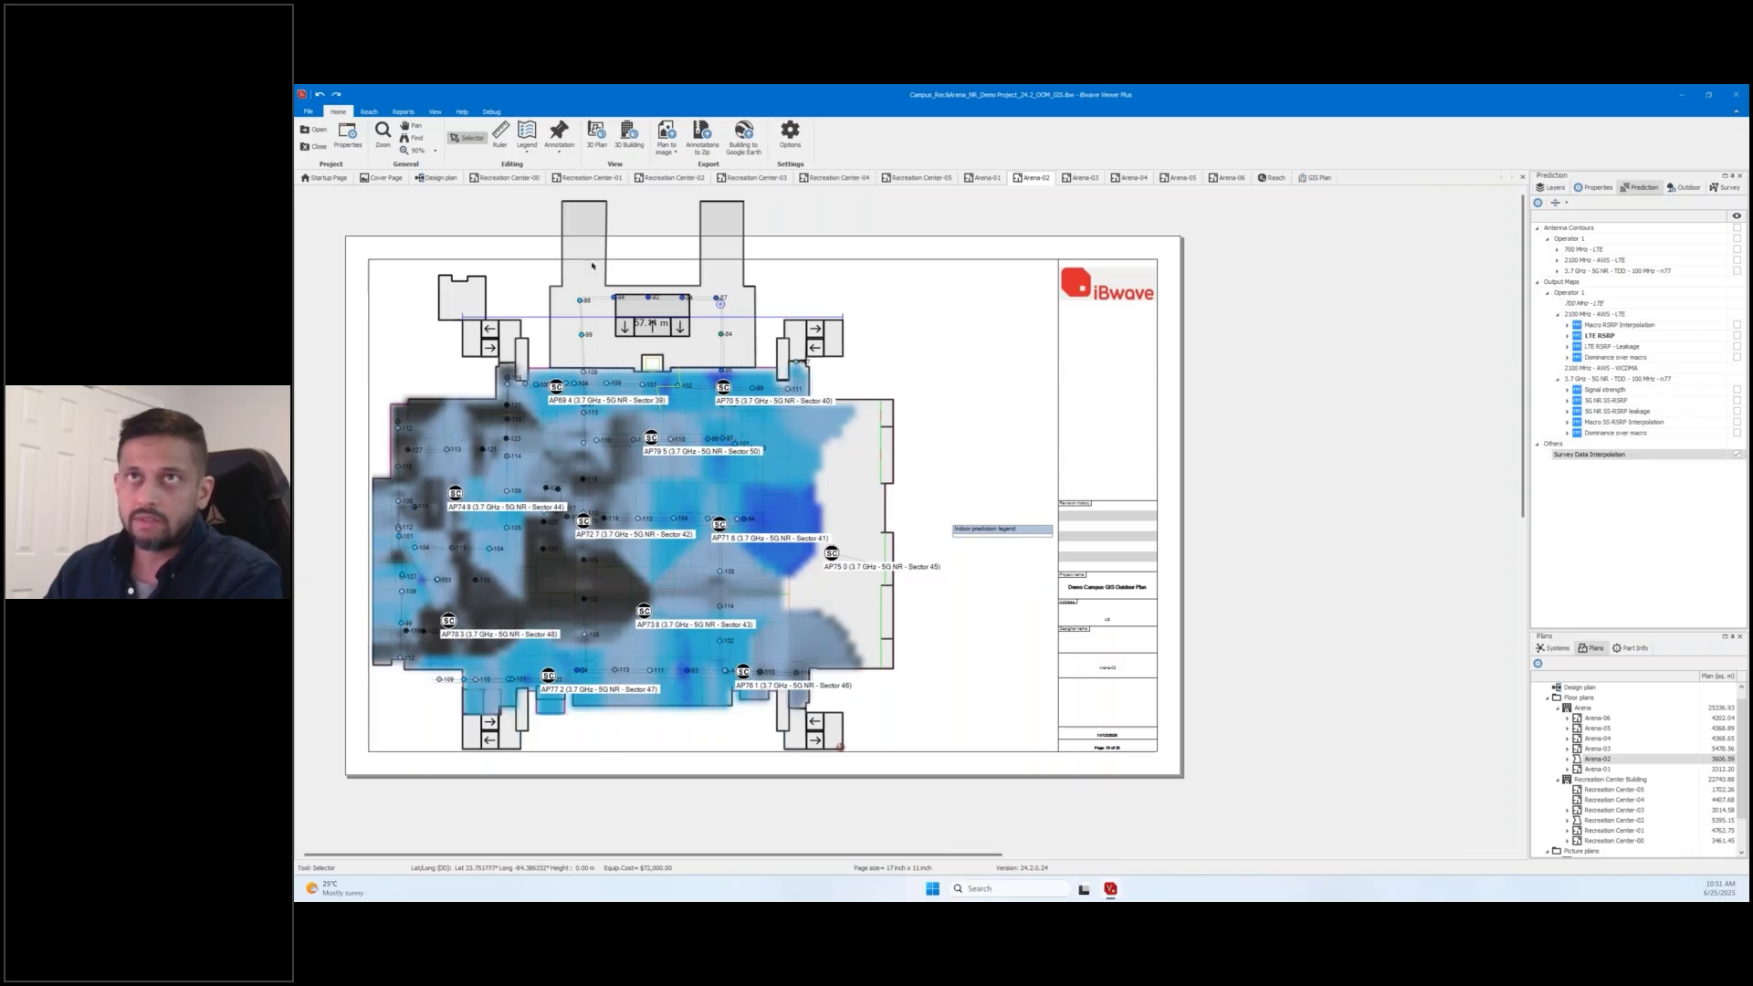
Place a survey data legend on the Arena-02 floor plan, beside the iBwave logo in the title block.
click(527, 141)
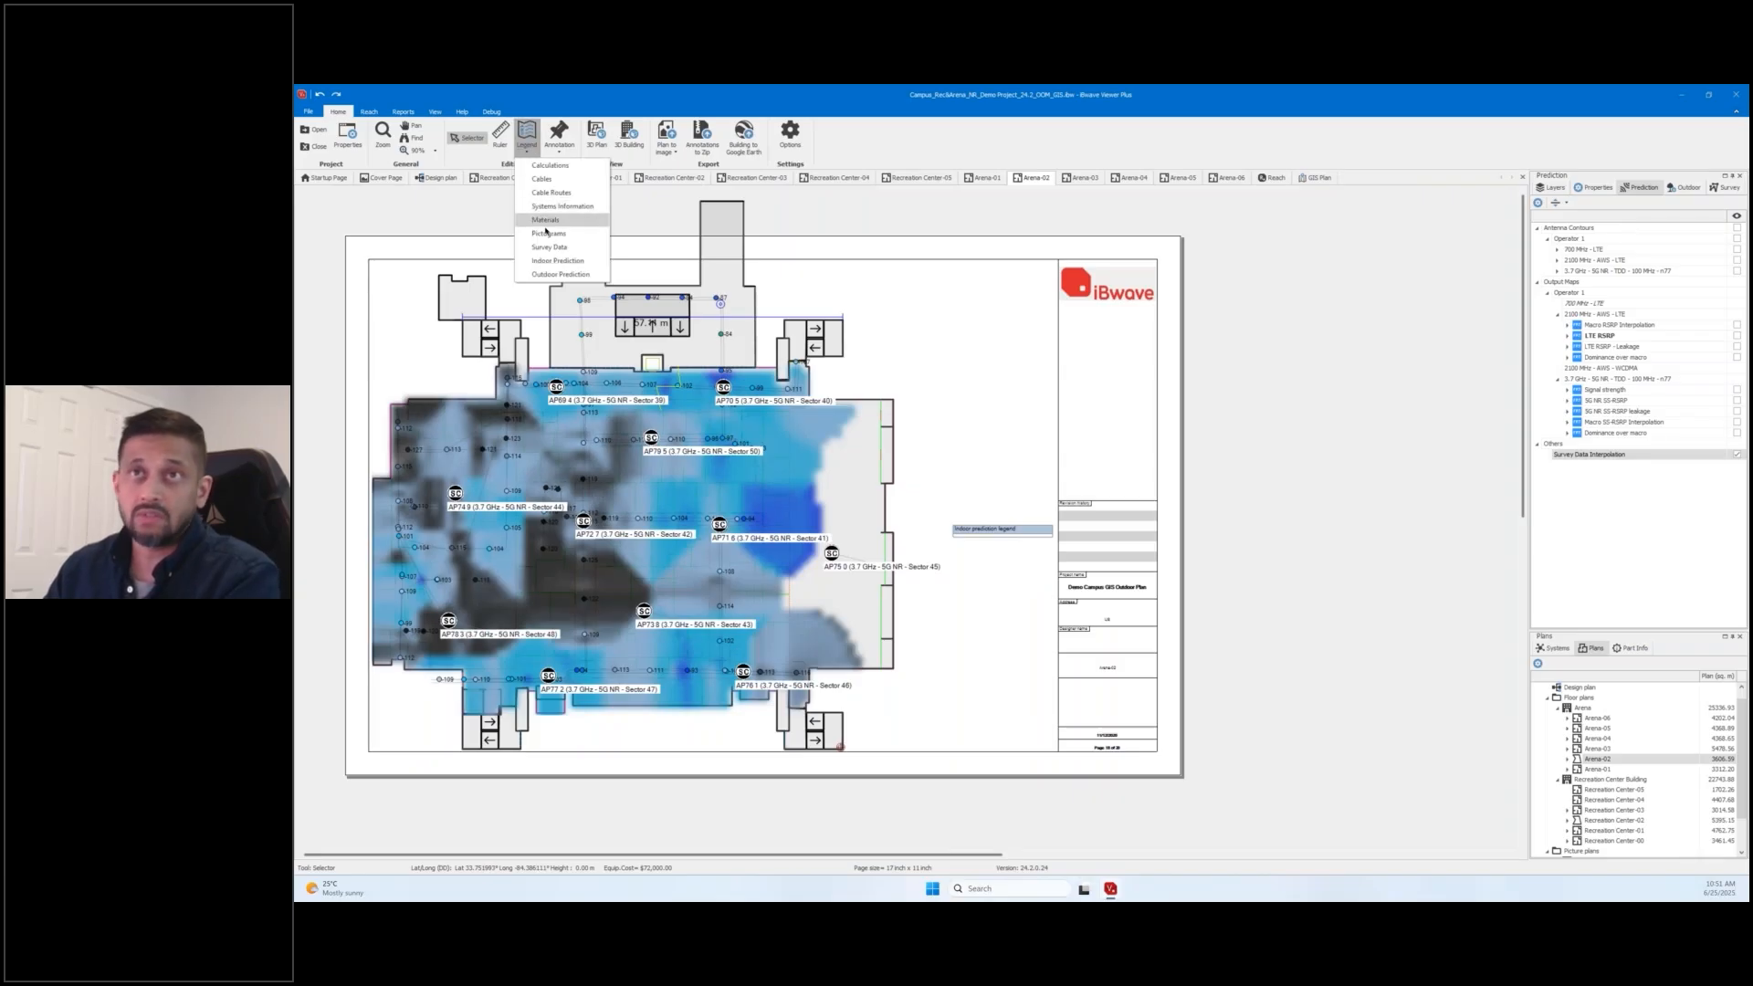
click(549, 246)
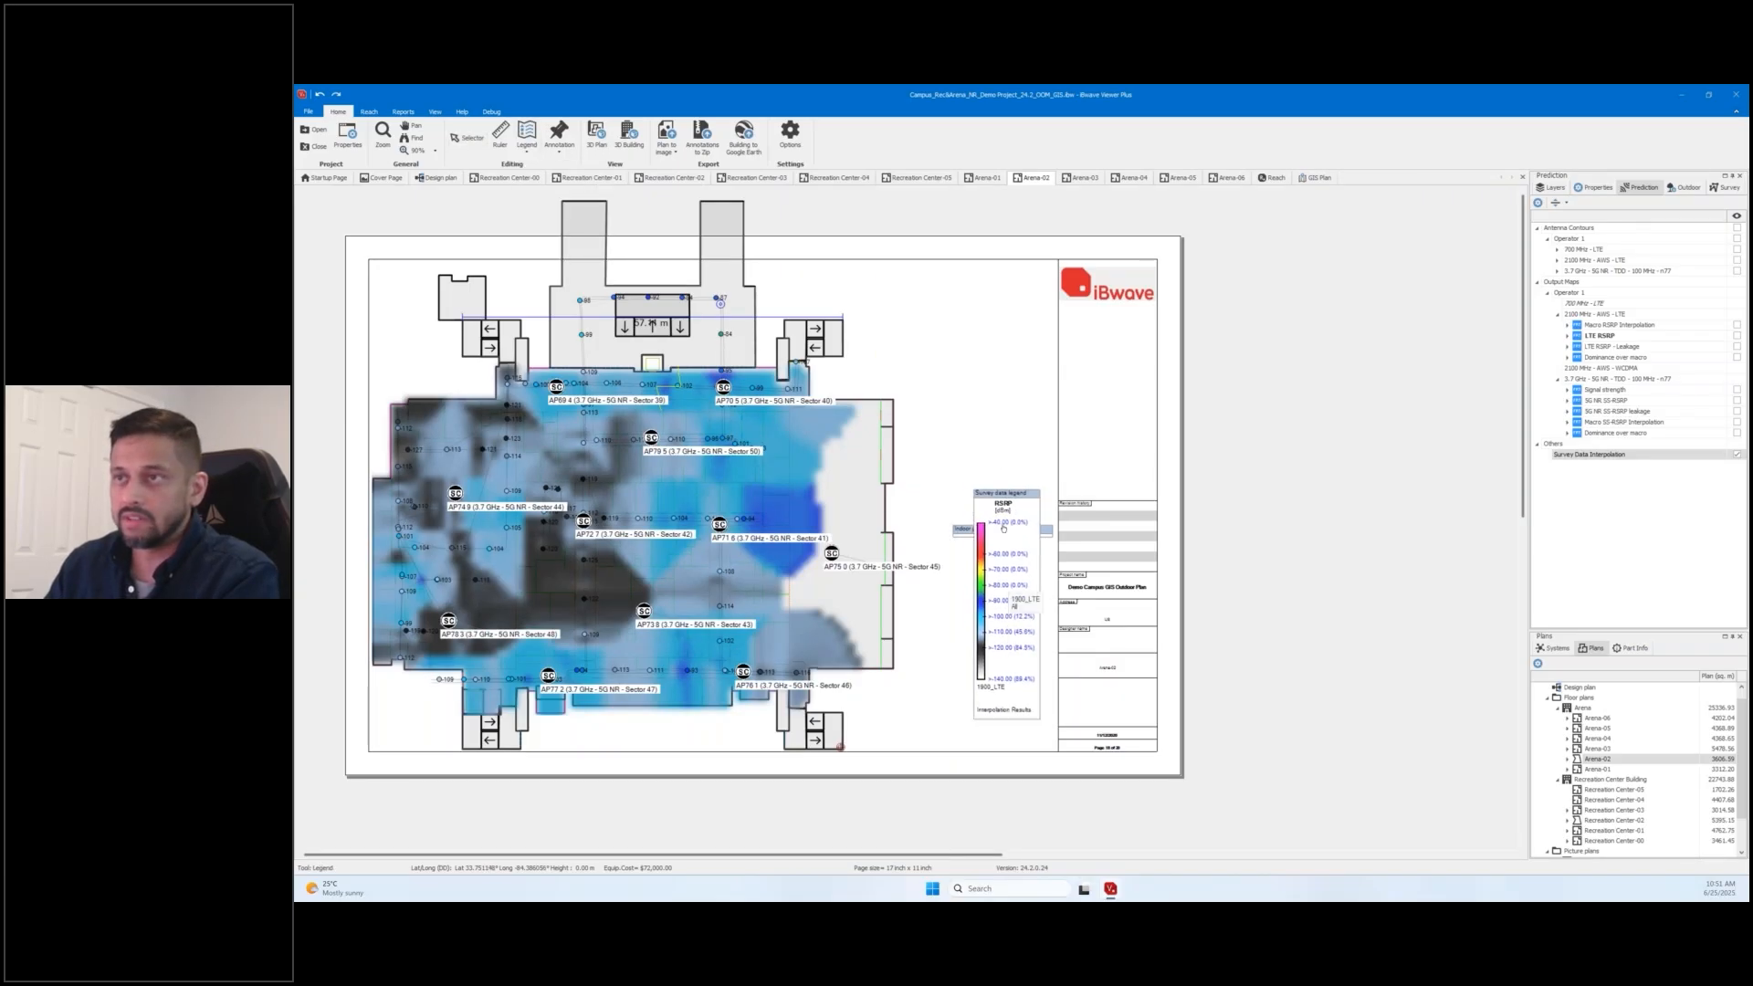
click(1018, 298)
key(Escape)
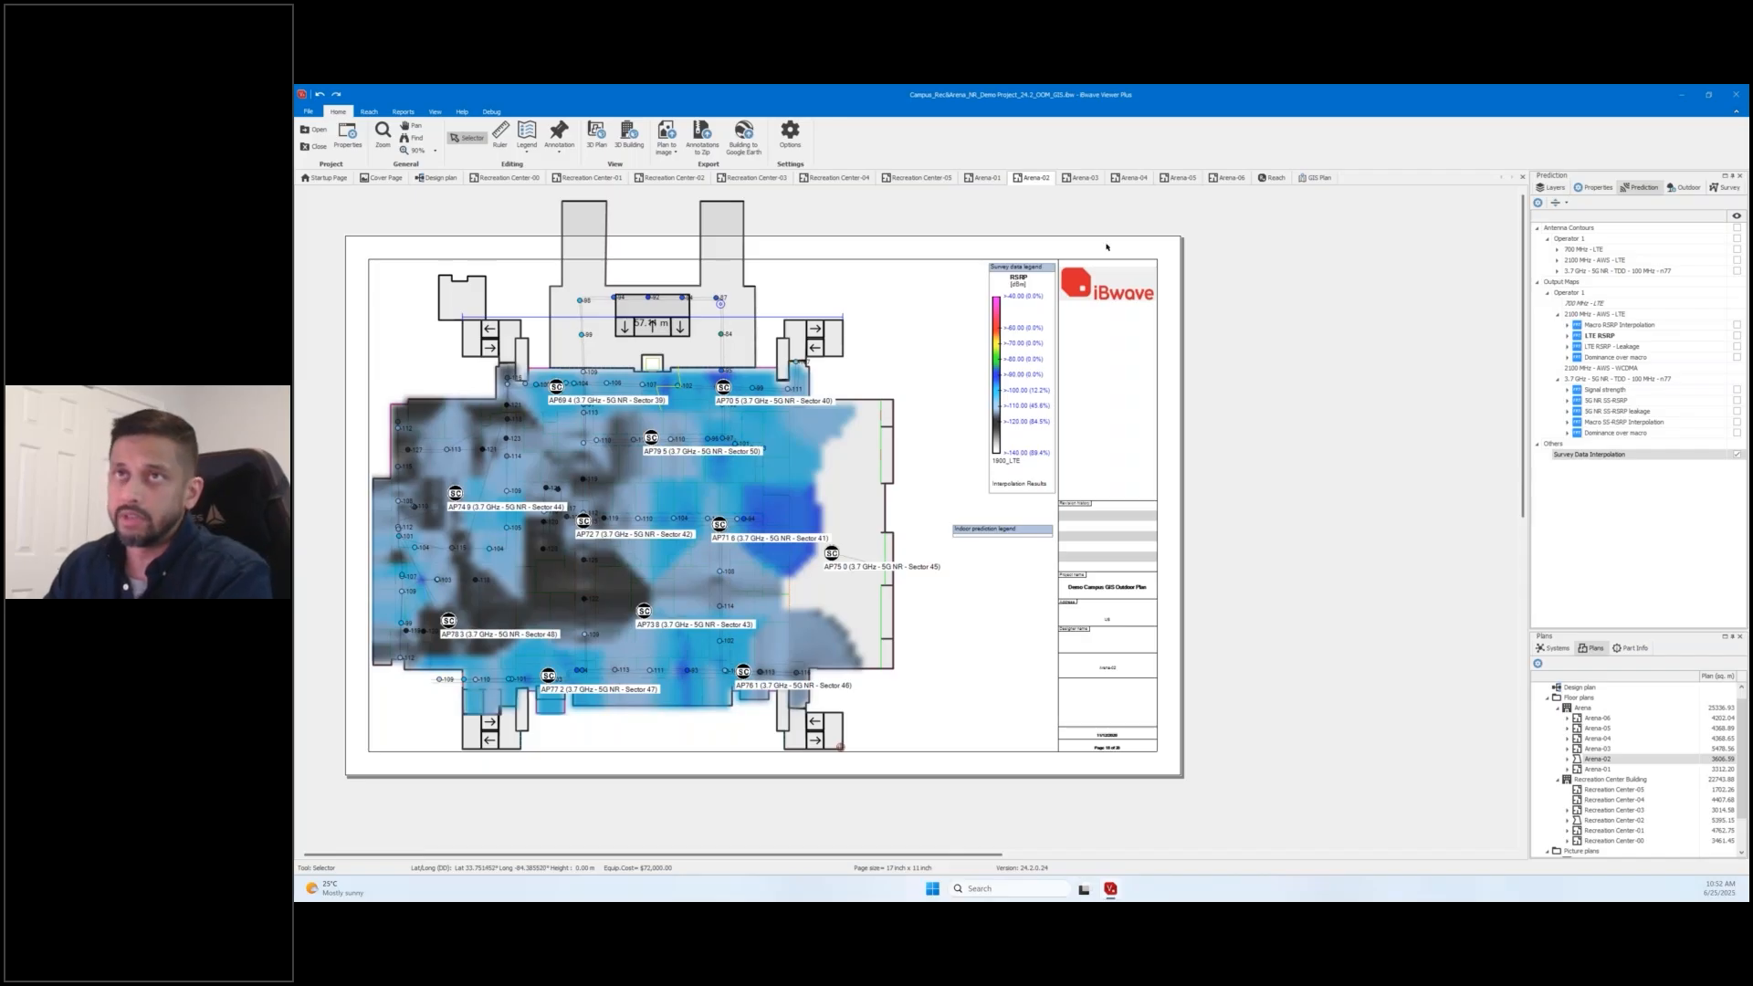
Show the available reports, hide the survey data interpolation, and open the Arena-01 floor plan.
click(402, 111)
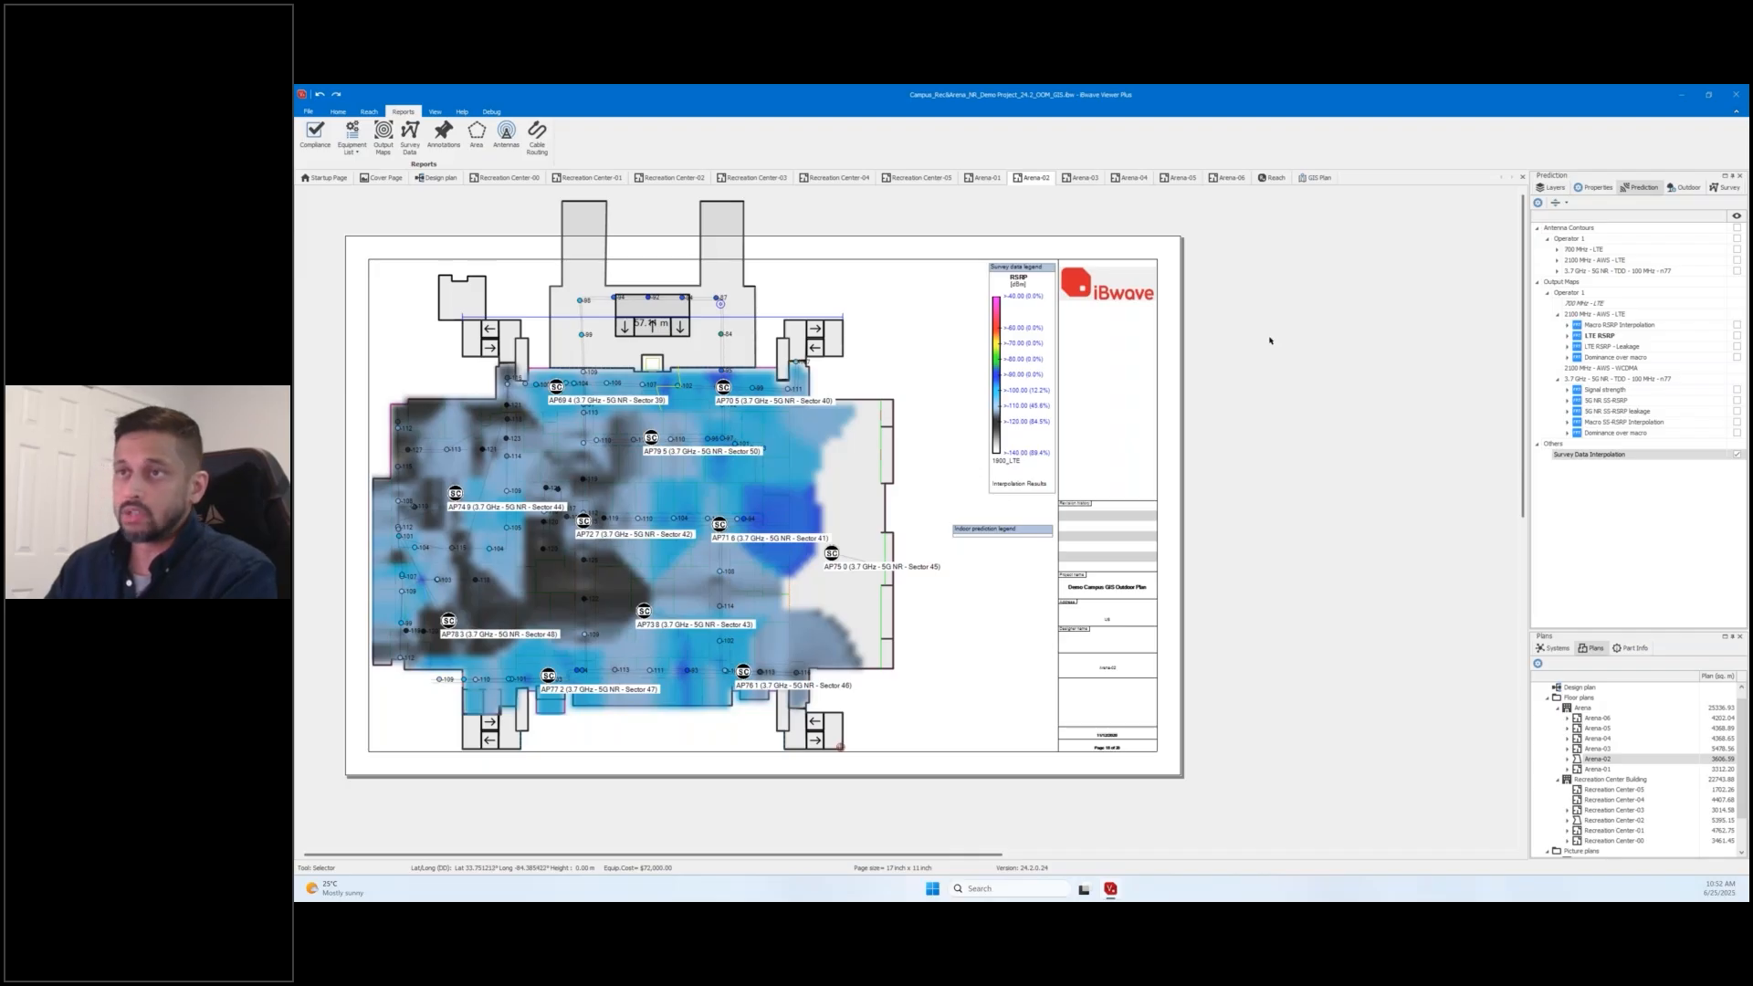
click(1737, 454)
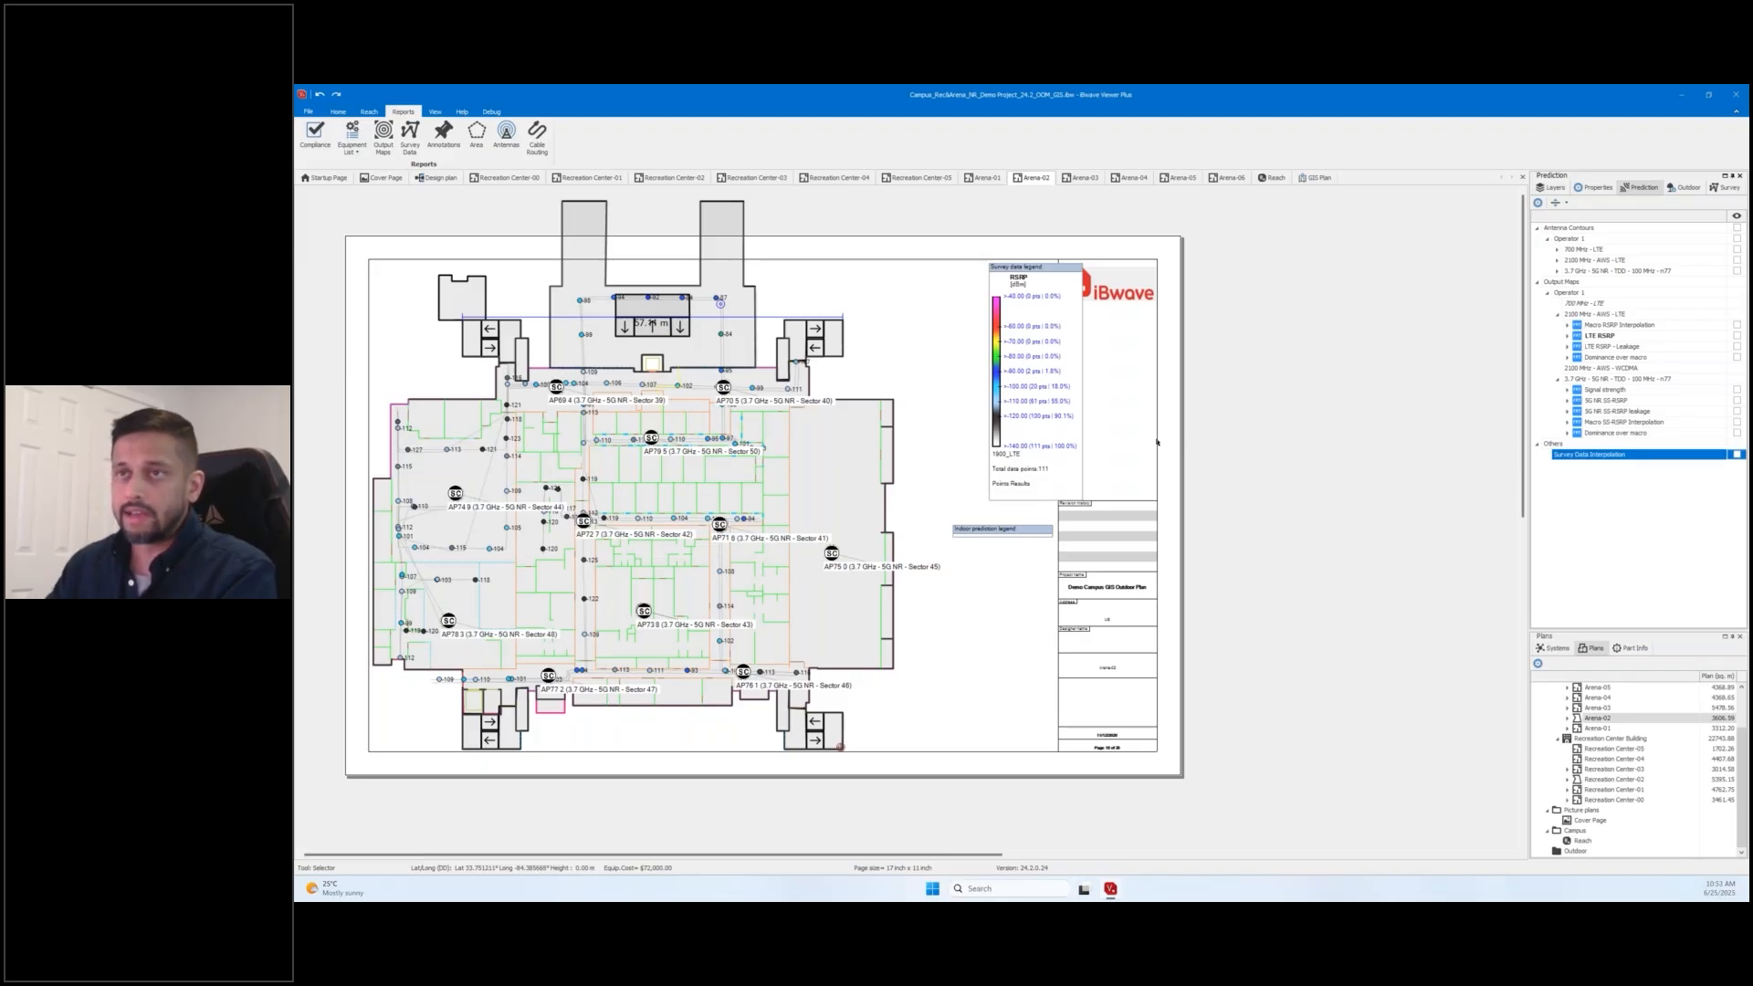
click(985, 177)
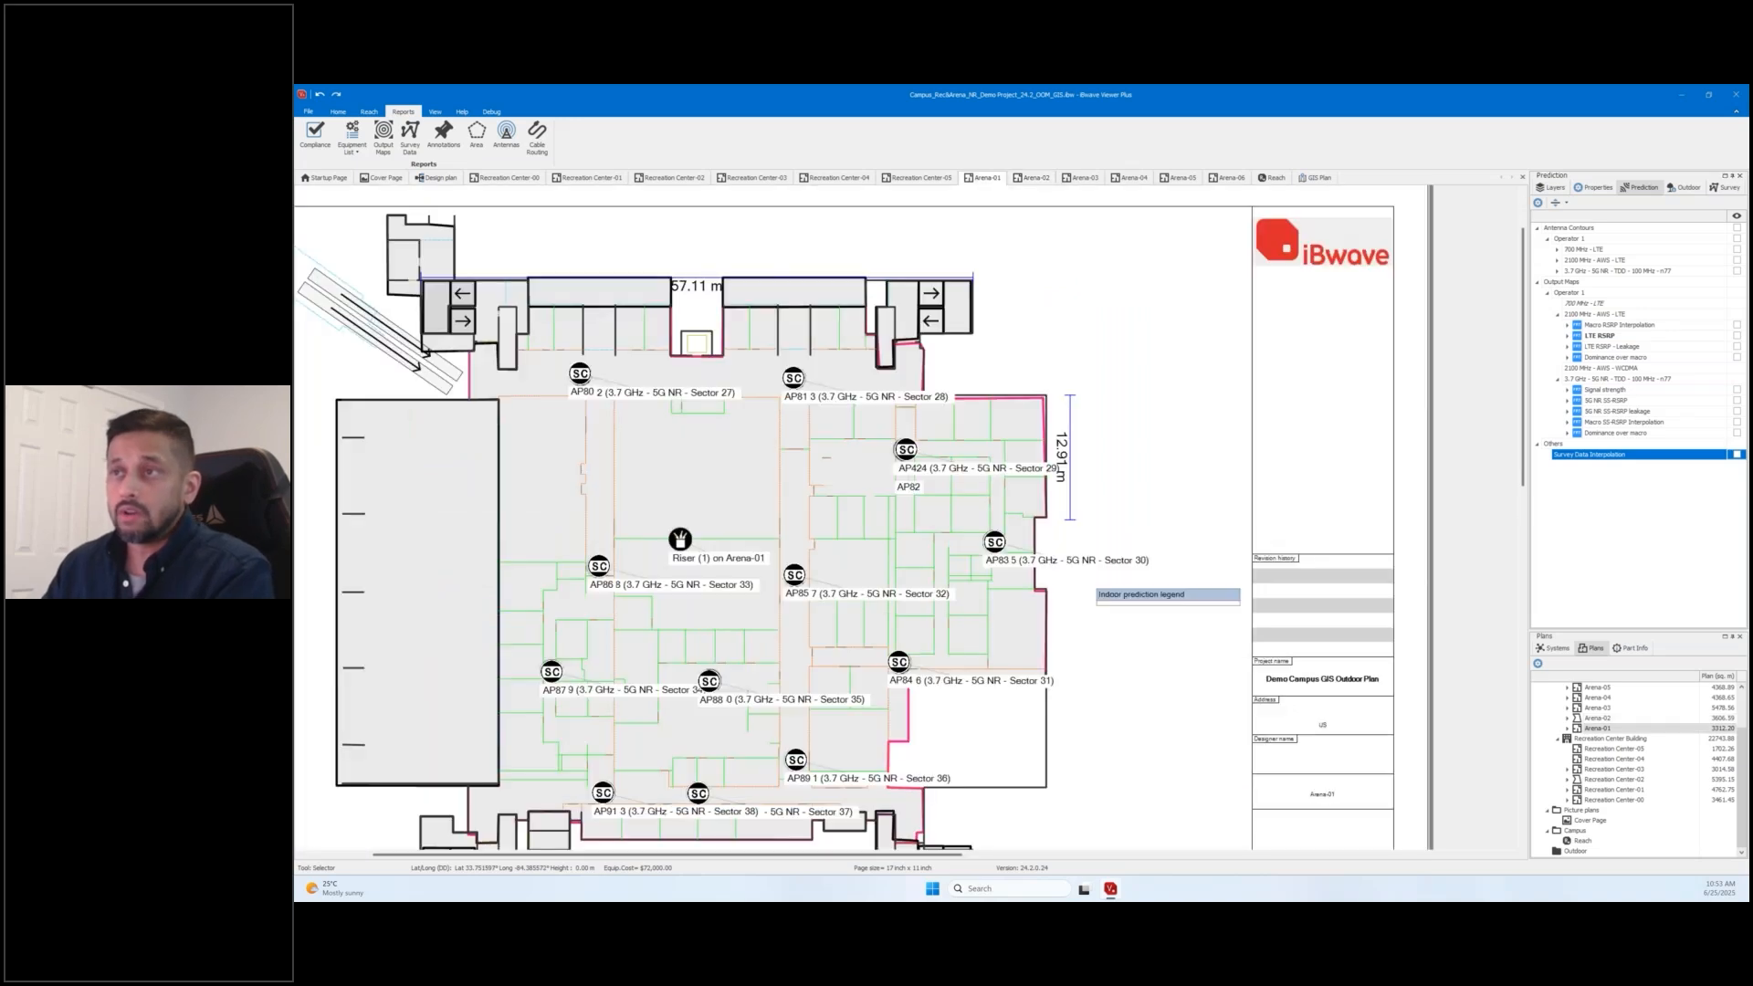
click(1109, 479)
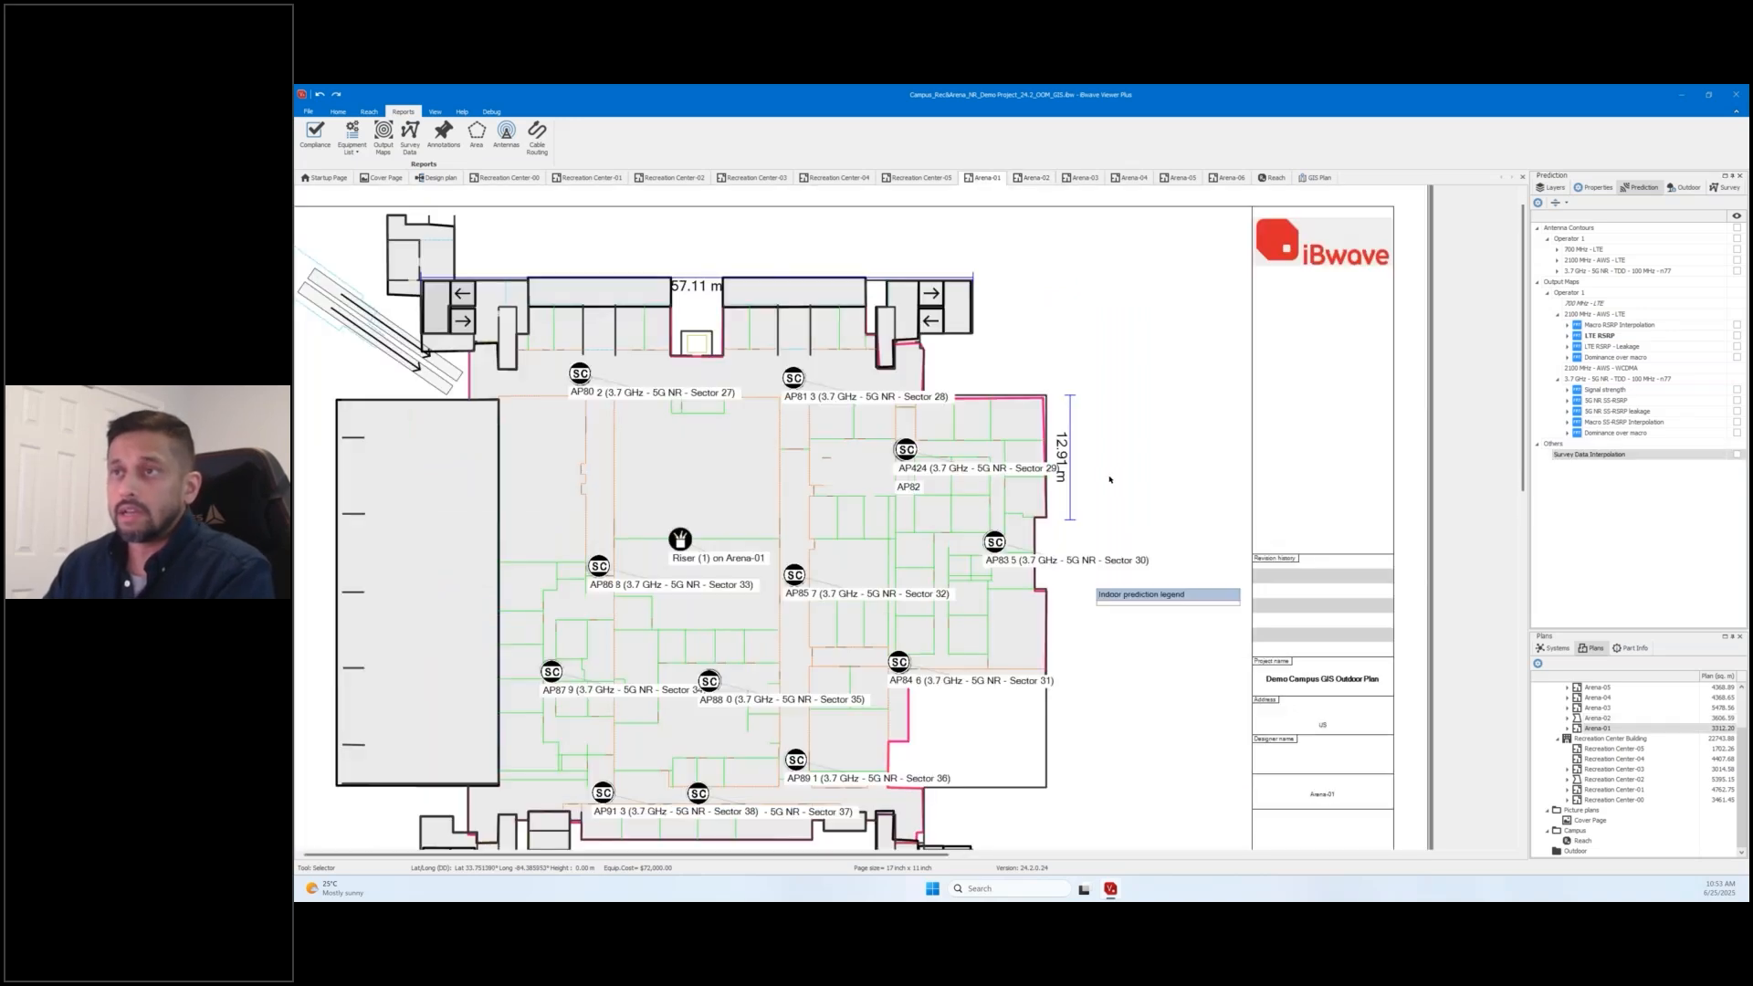
scroll(1110, 479, down, 1)
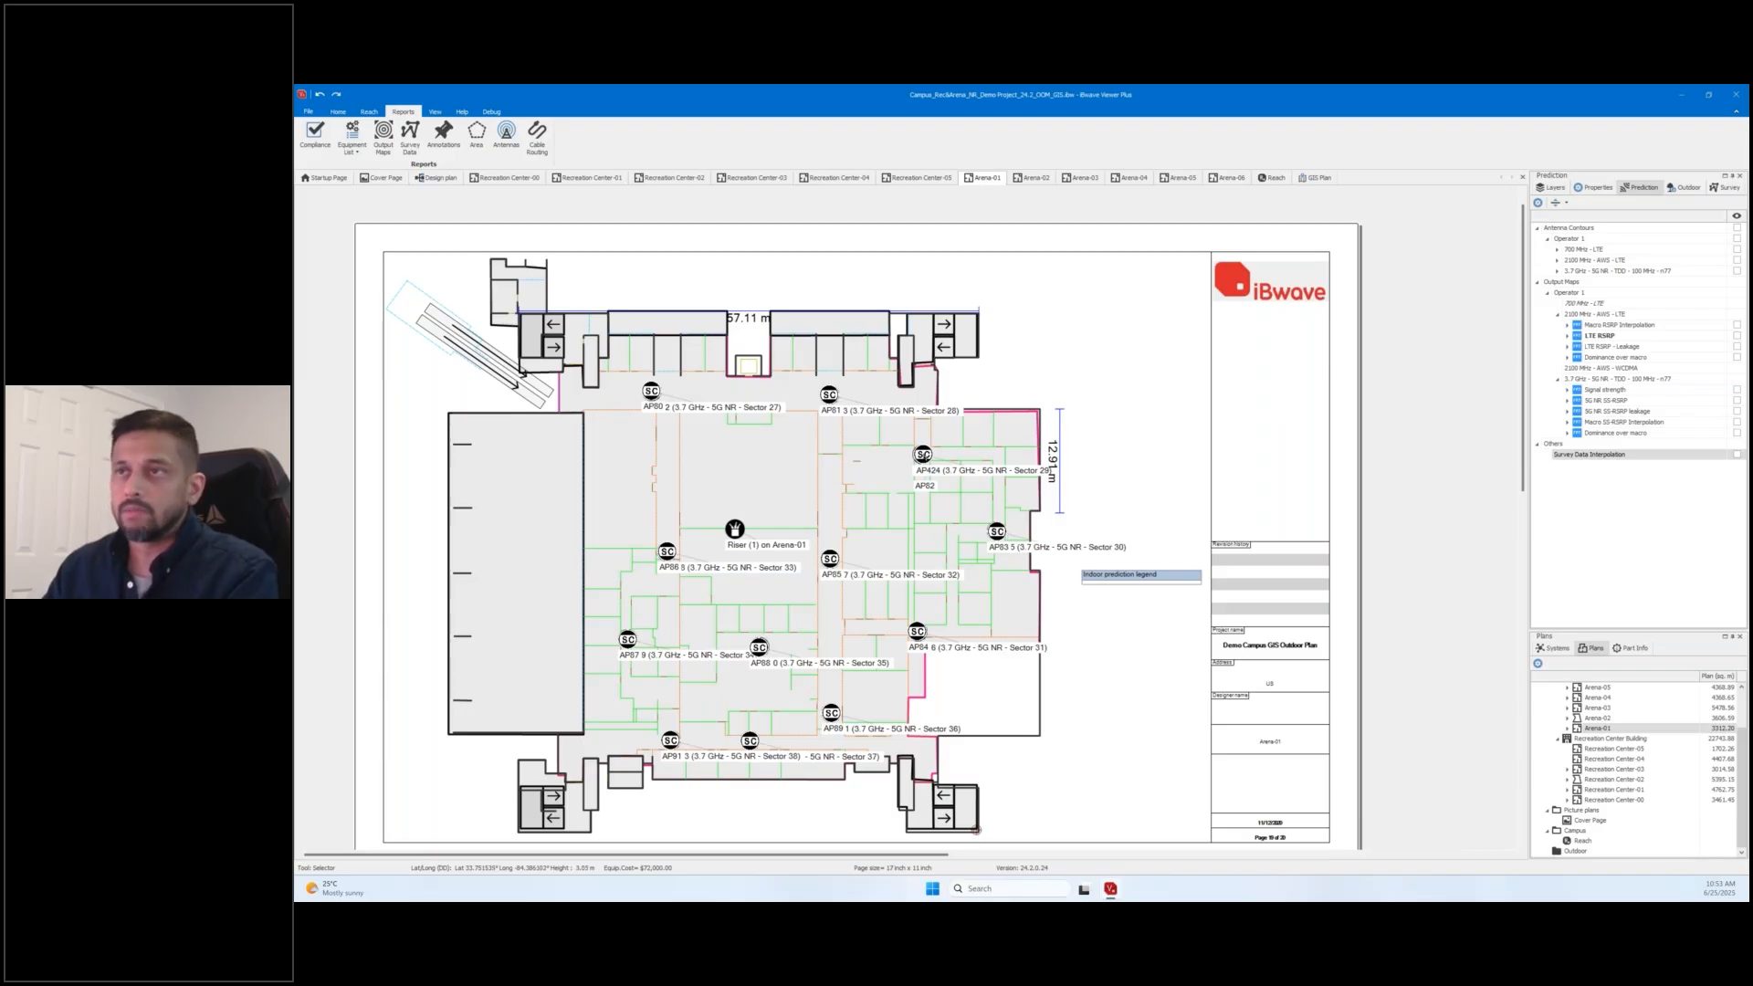
Select access point AP82 on the Arena-01 floor plan and shift it very slightly.
click(922, 453)
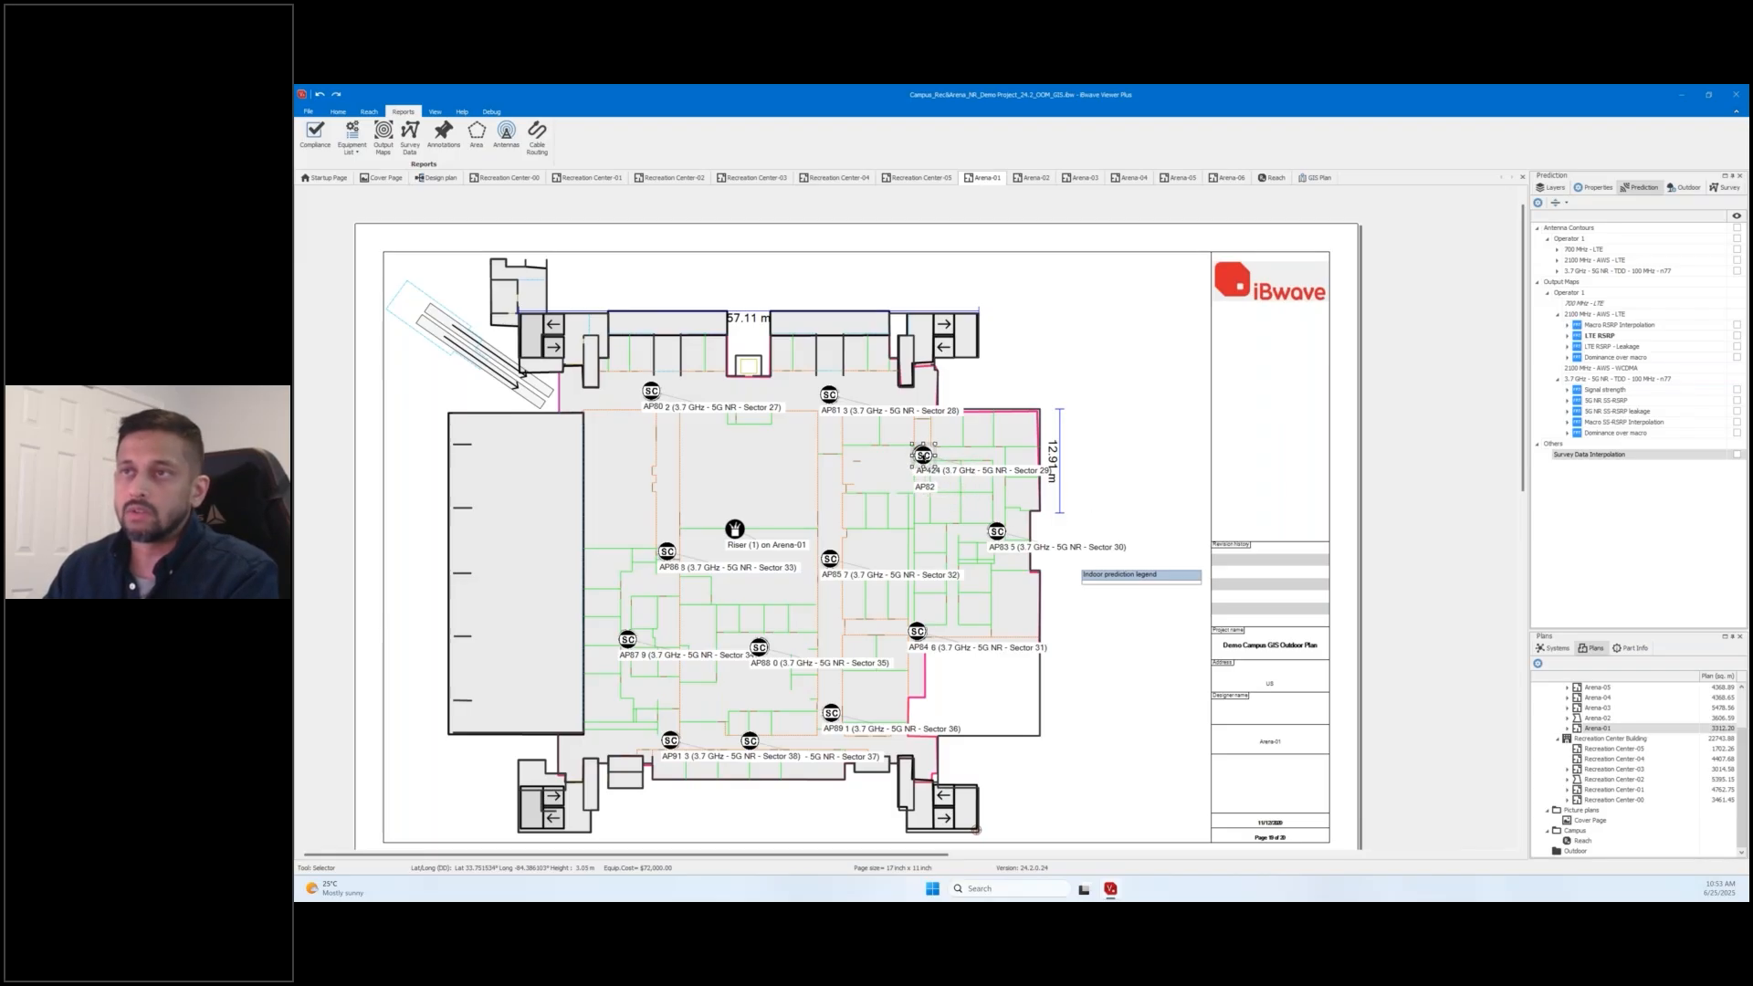
drag(923, 457, 921, 455)
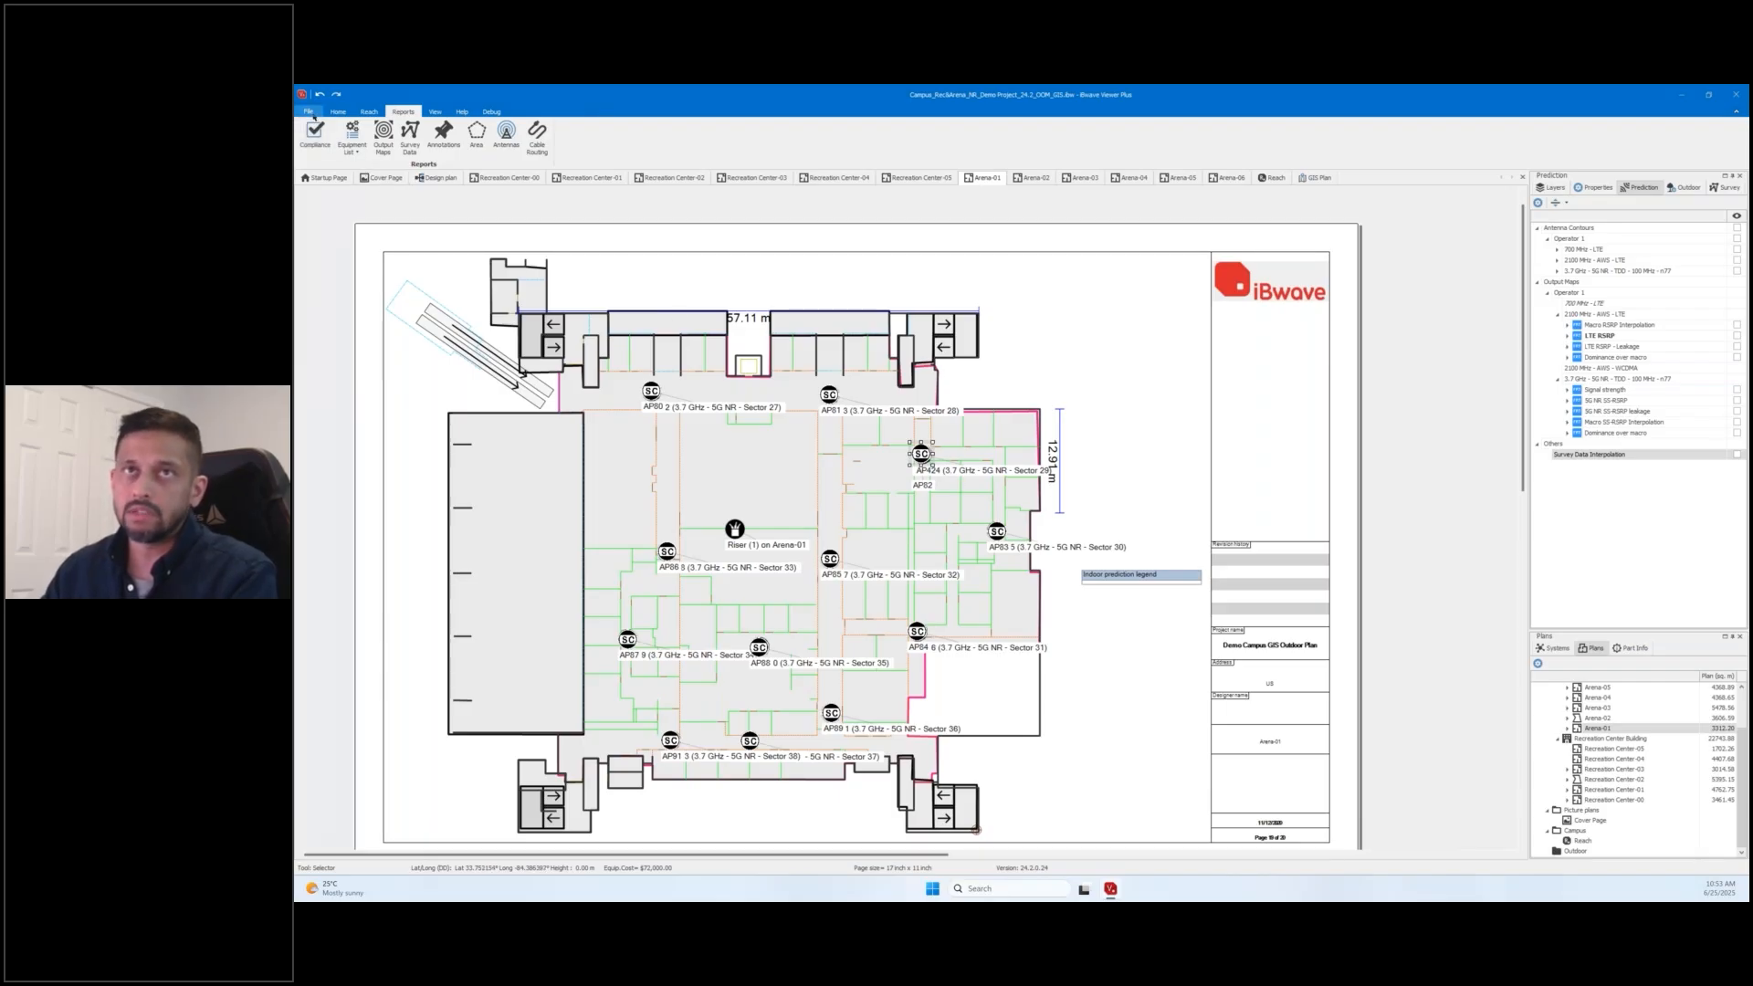
click(309, 111)
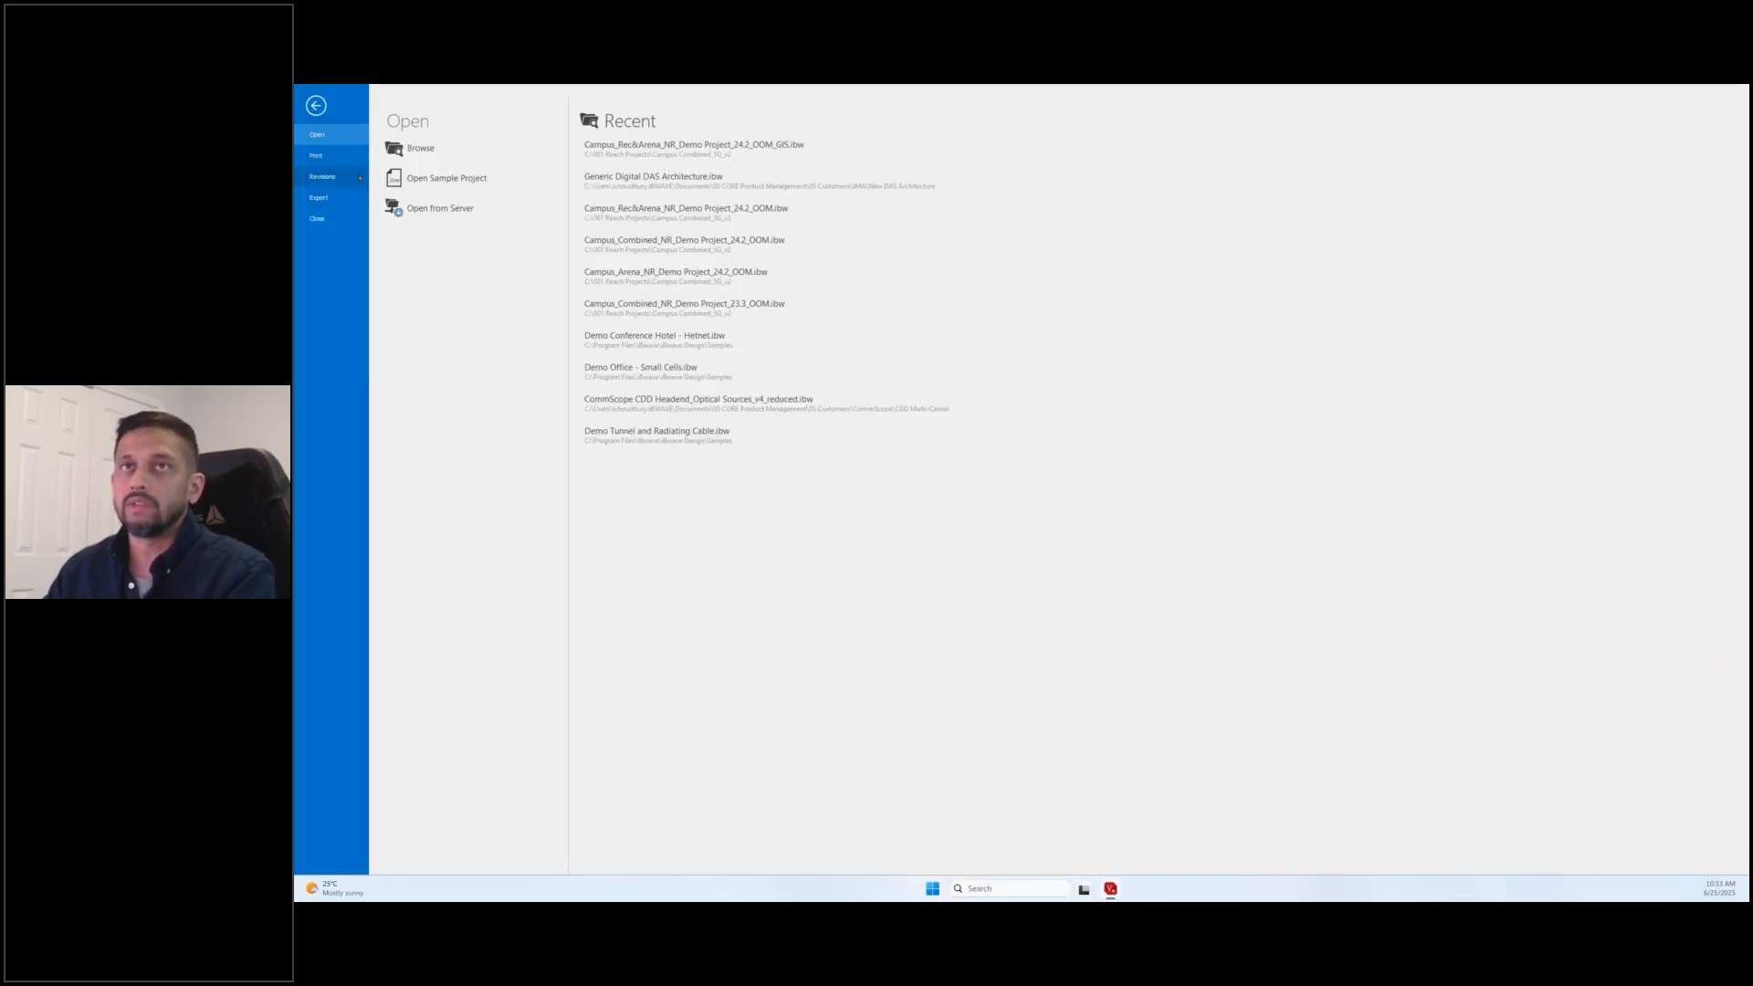
click(316, 106)
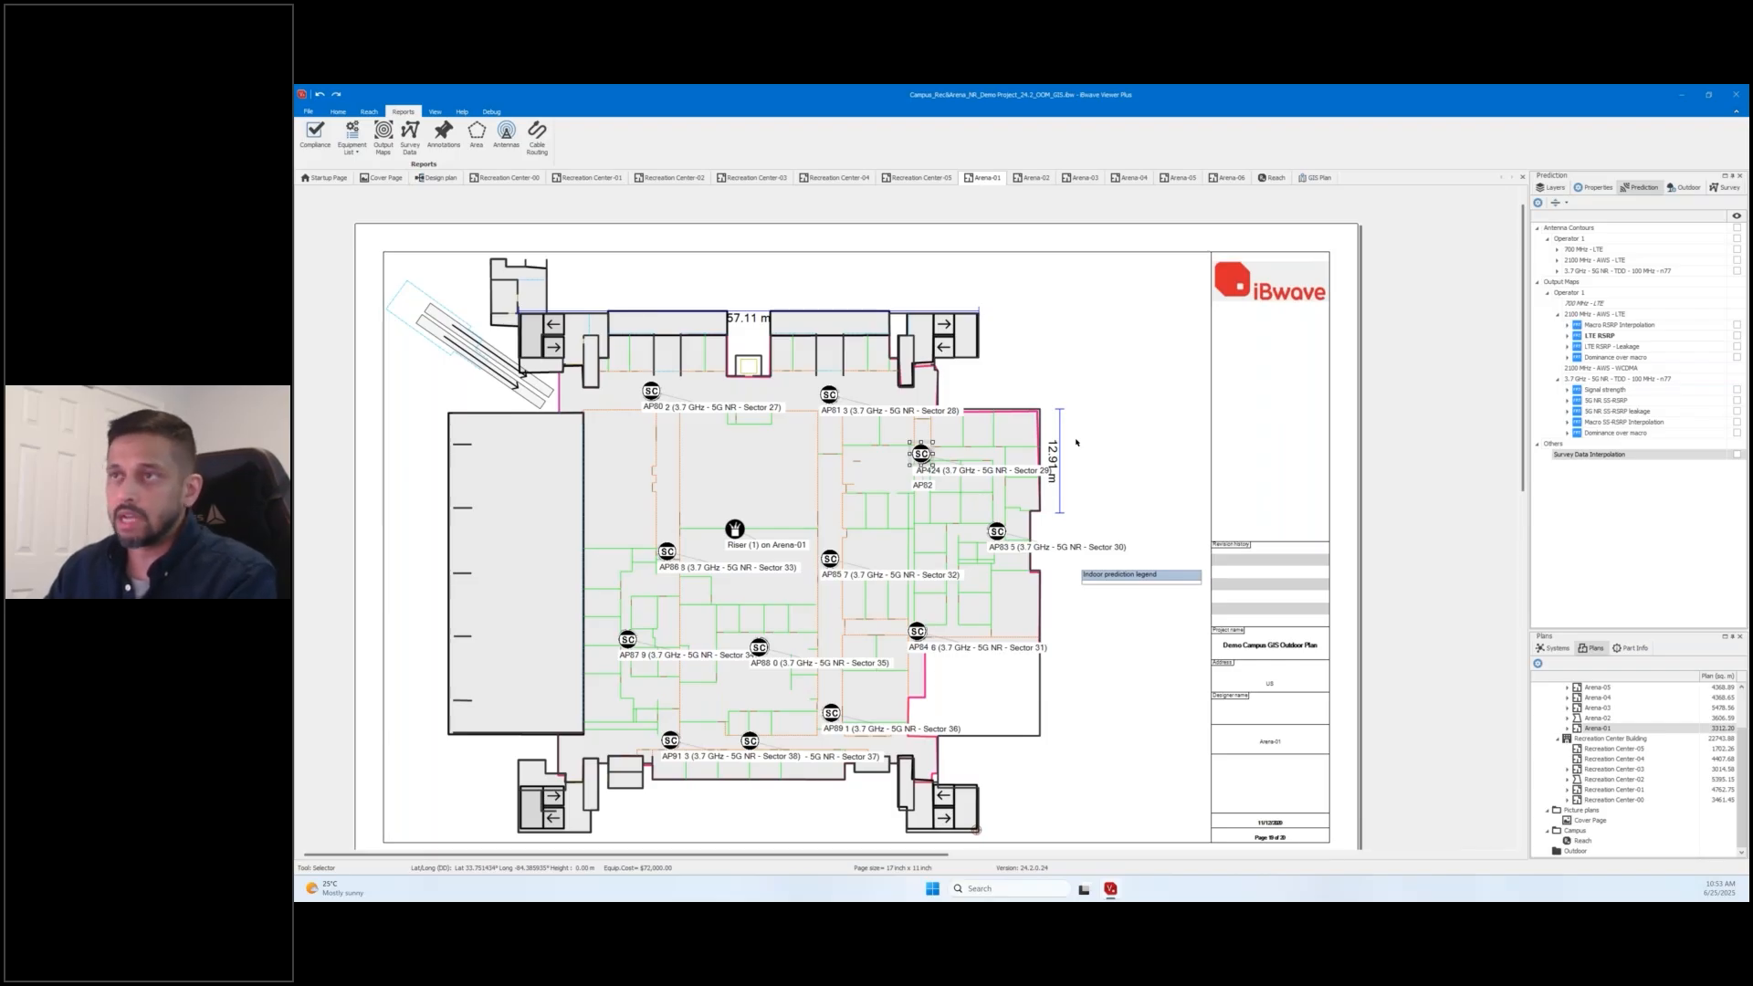
Review the annotations report's general and sorting options and try to generate the report with all annotation types and content included.
click(443, 135)
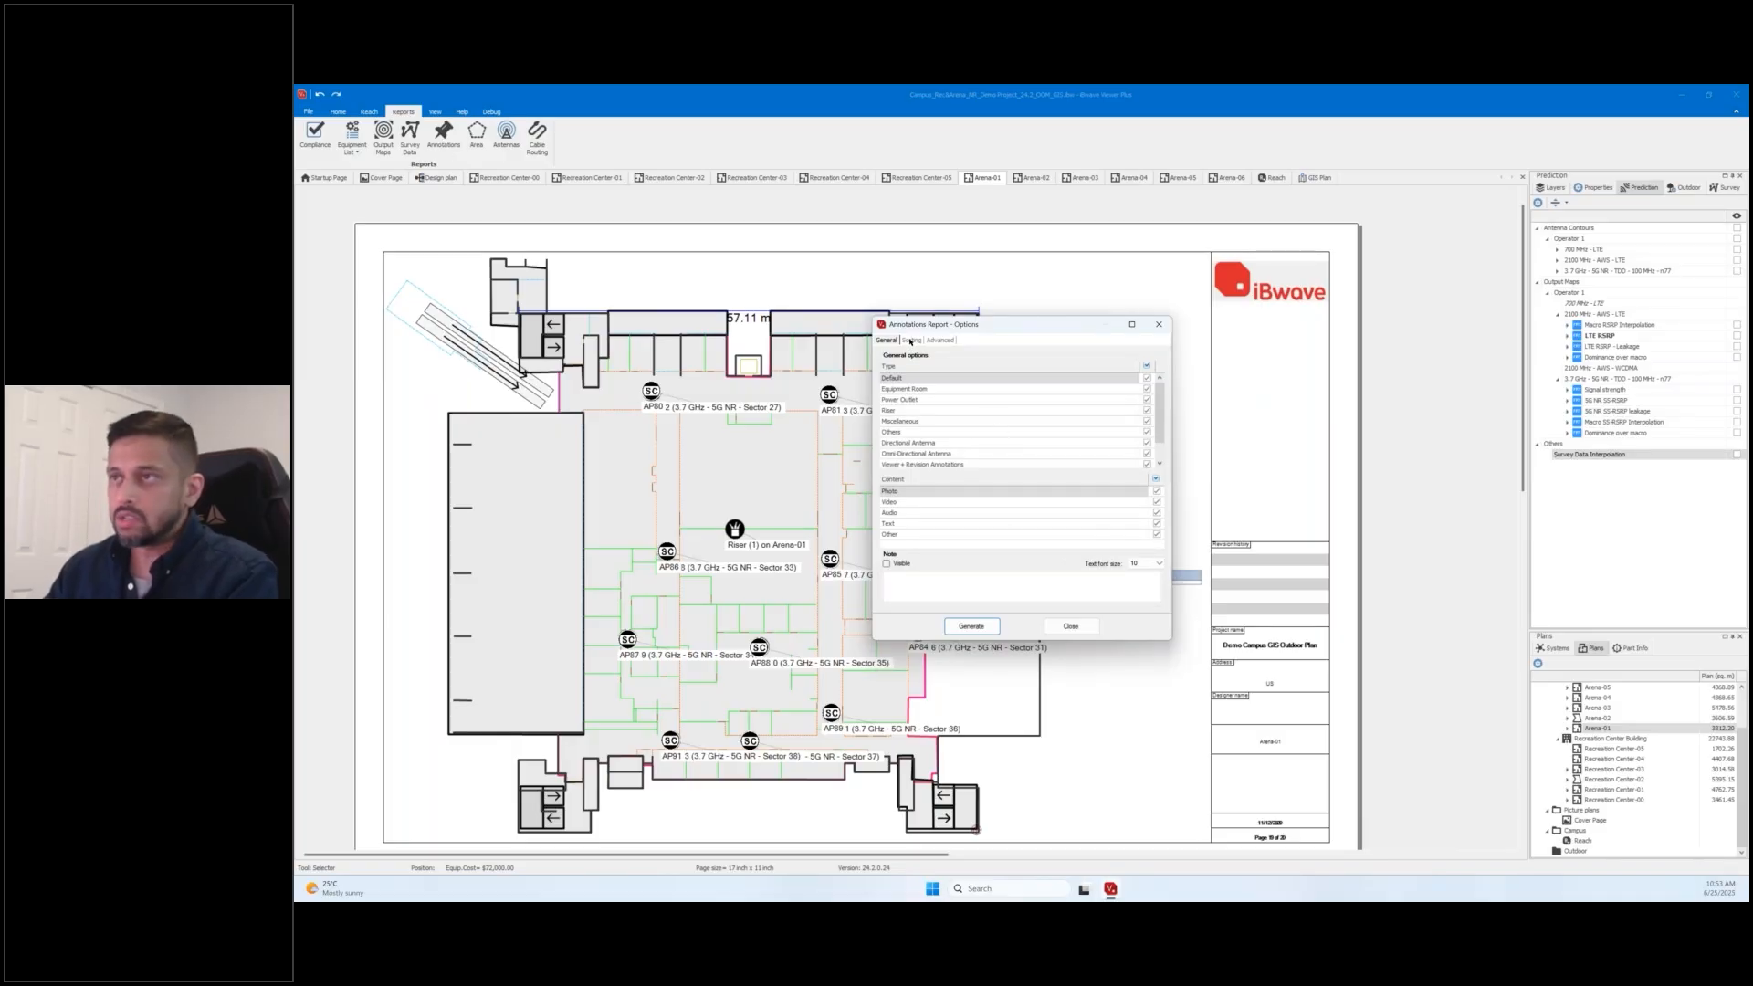
click(910, 341)
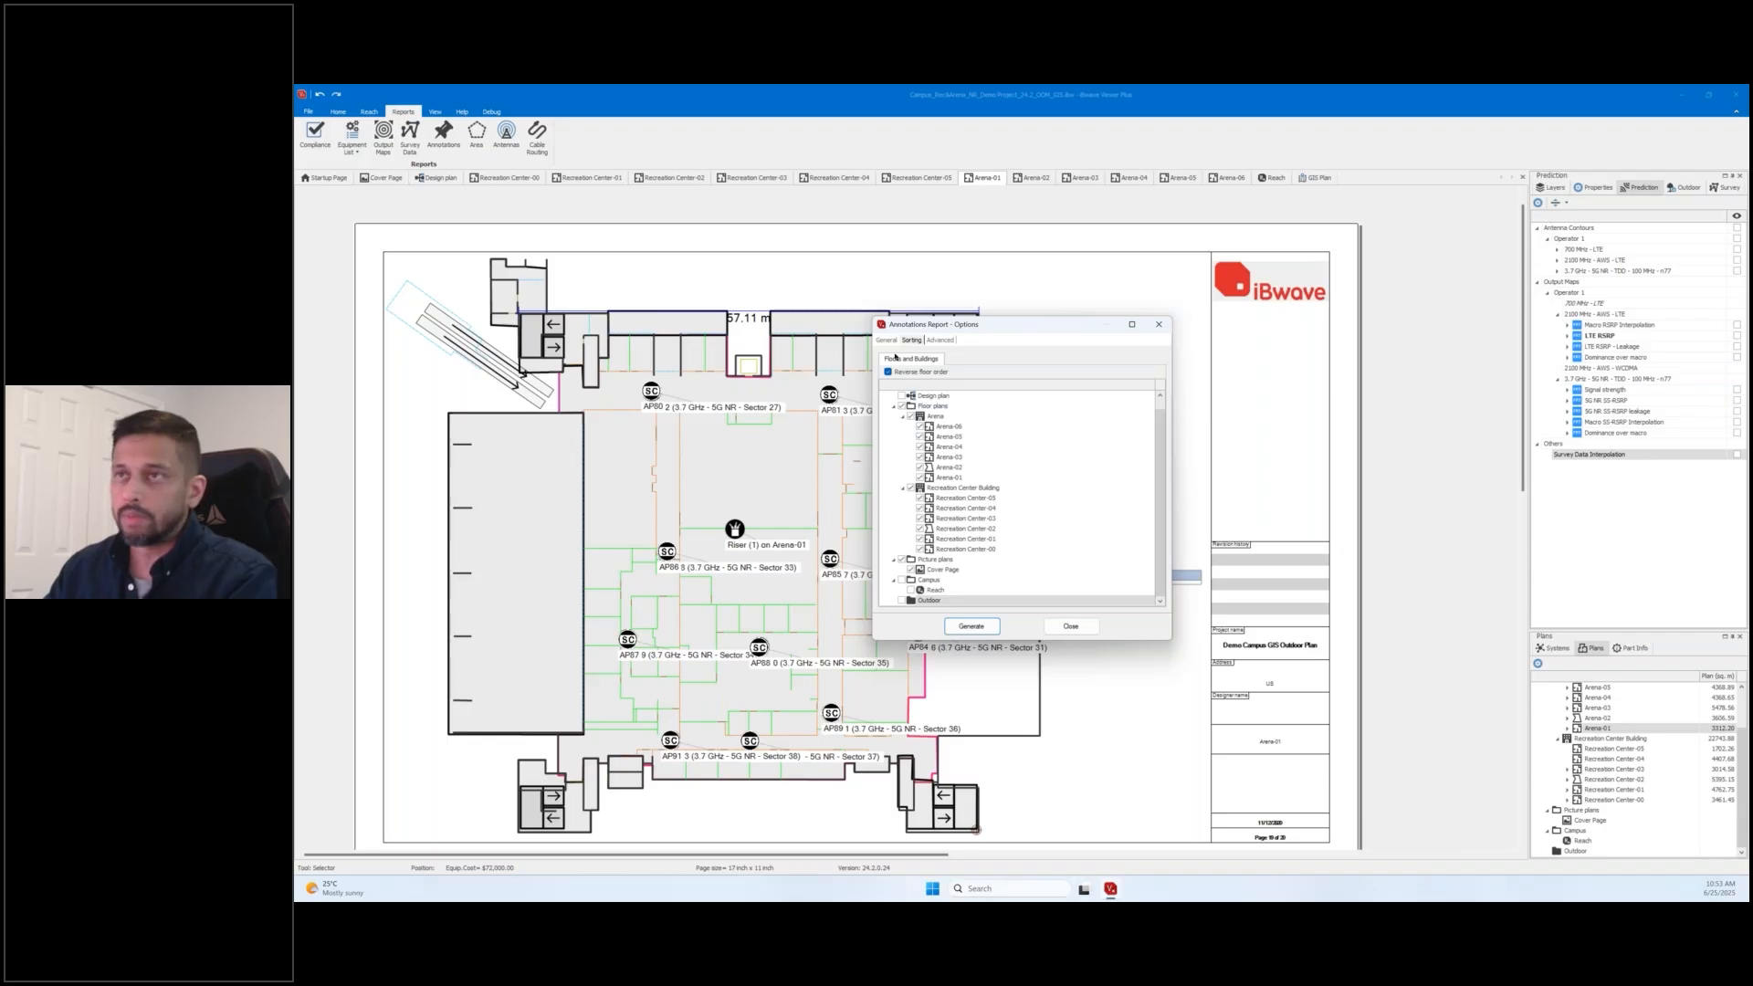
click(886, 340)
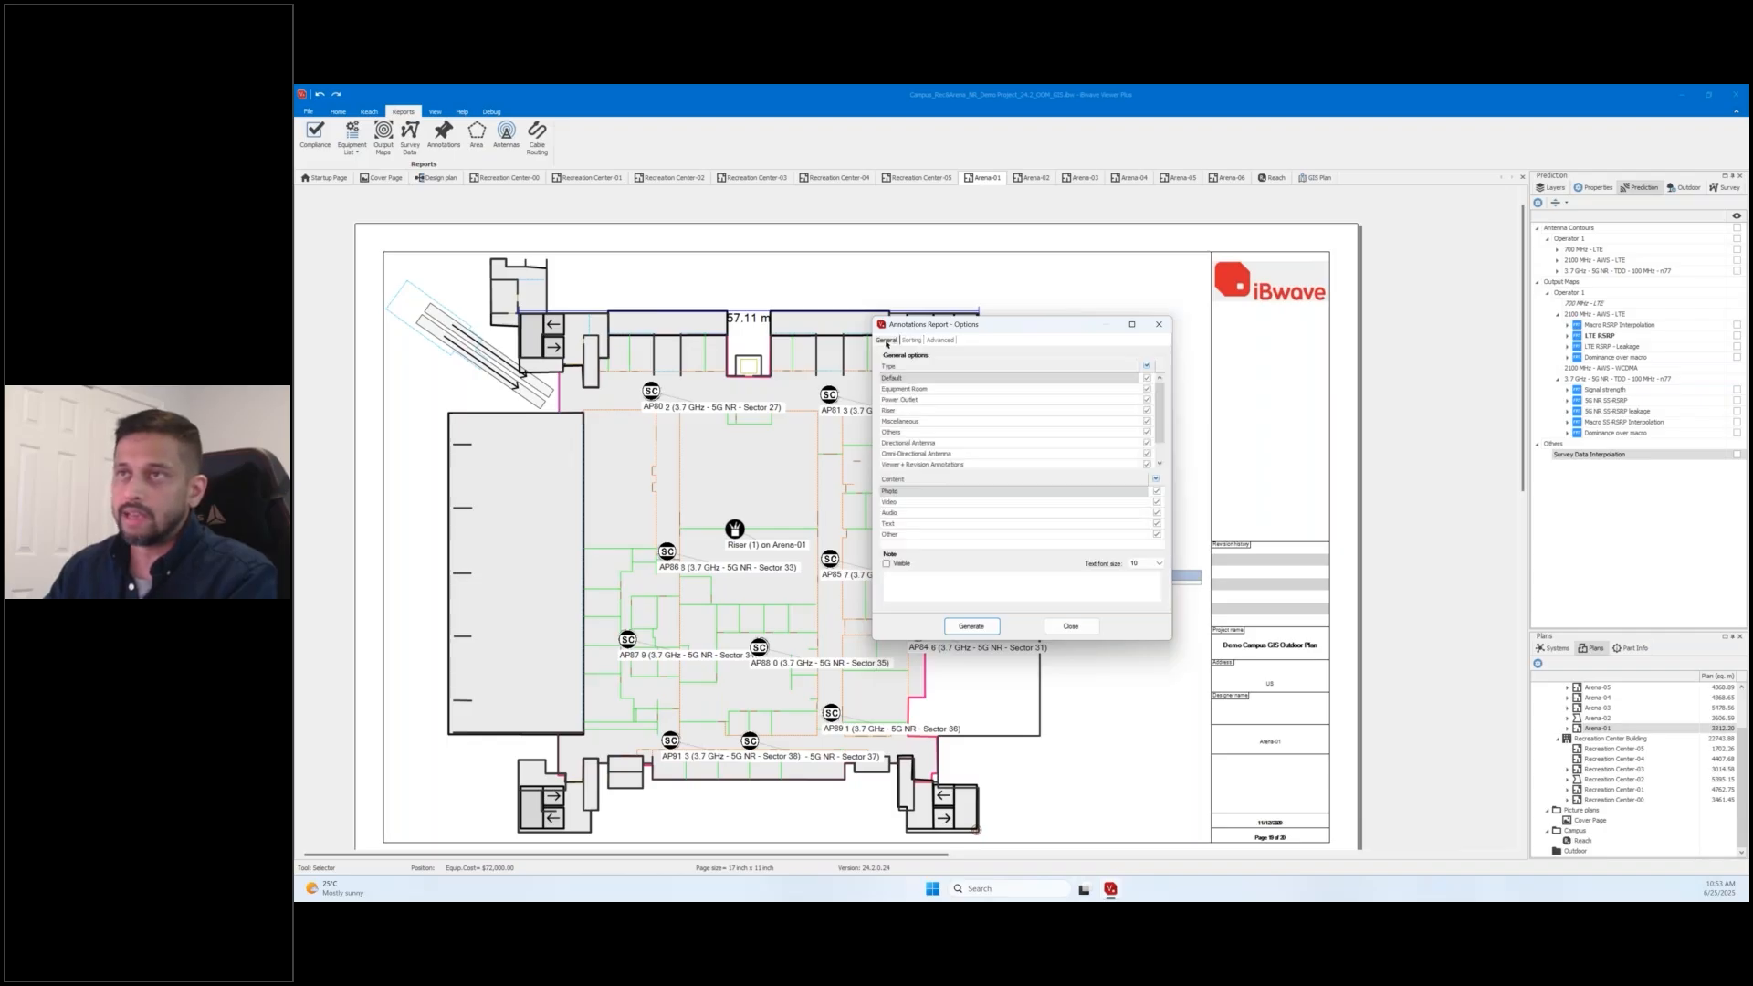
click(971, 626)
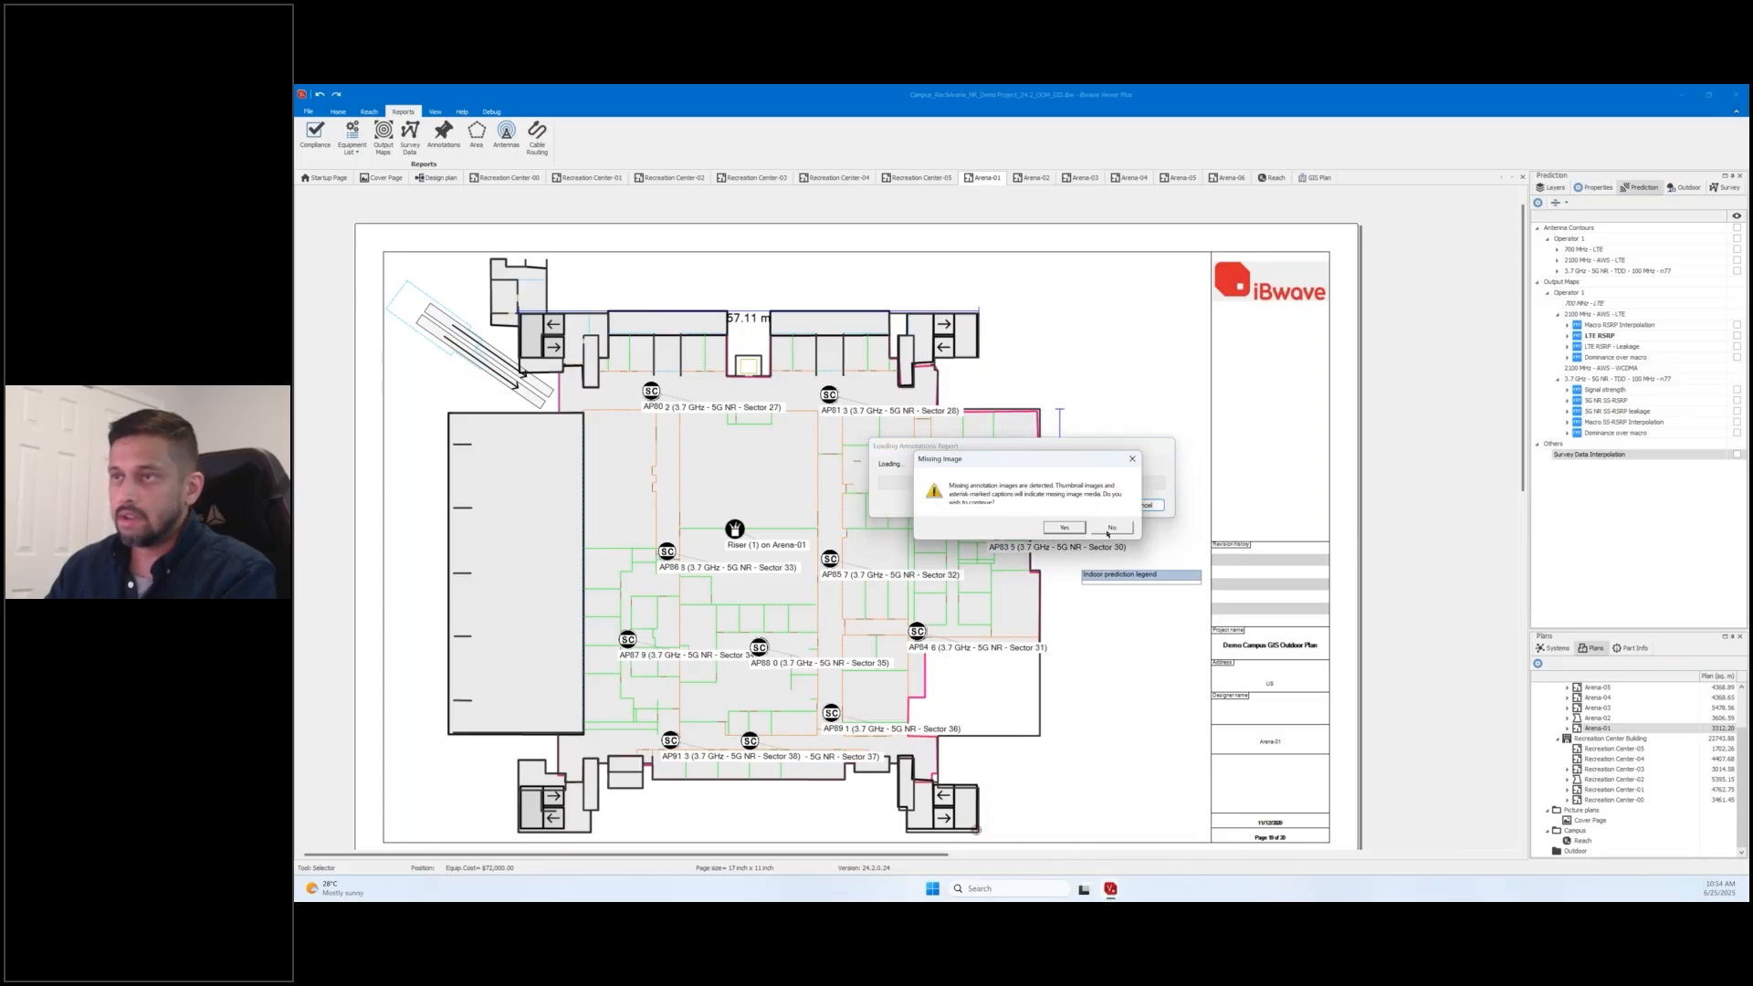
click(1111, 528)
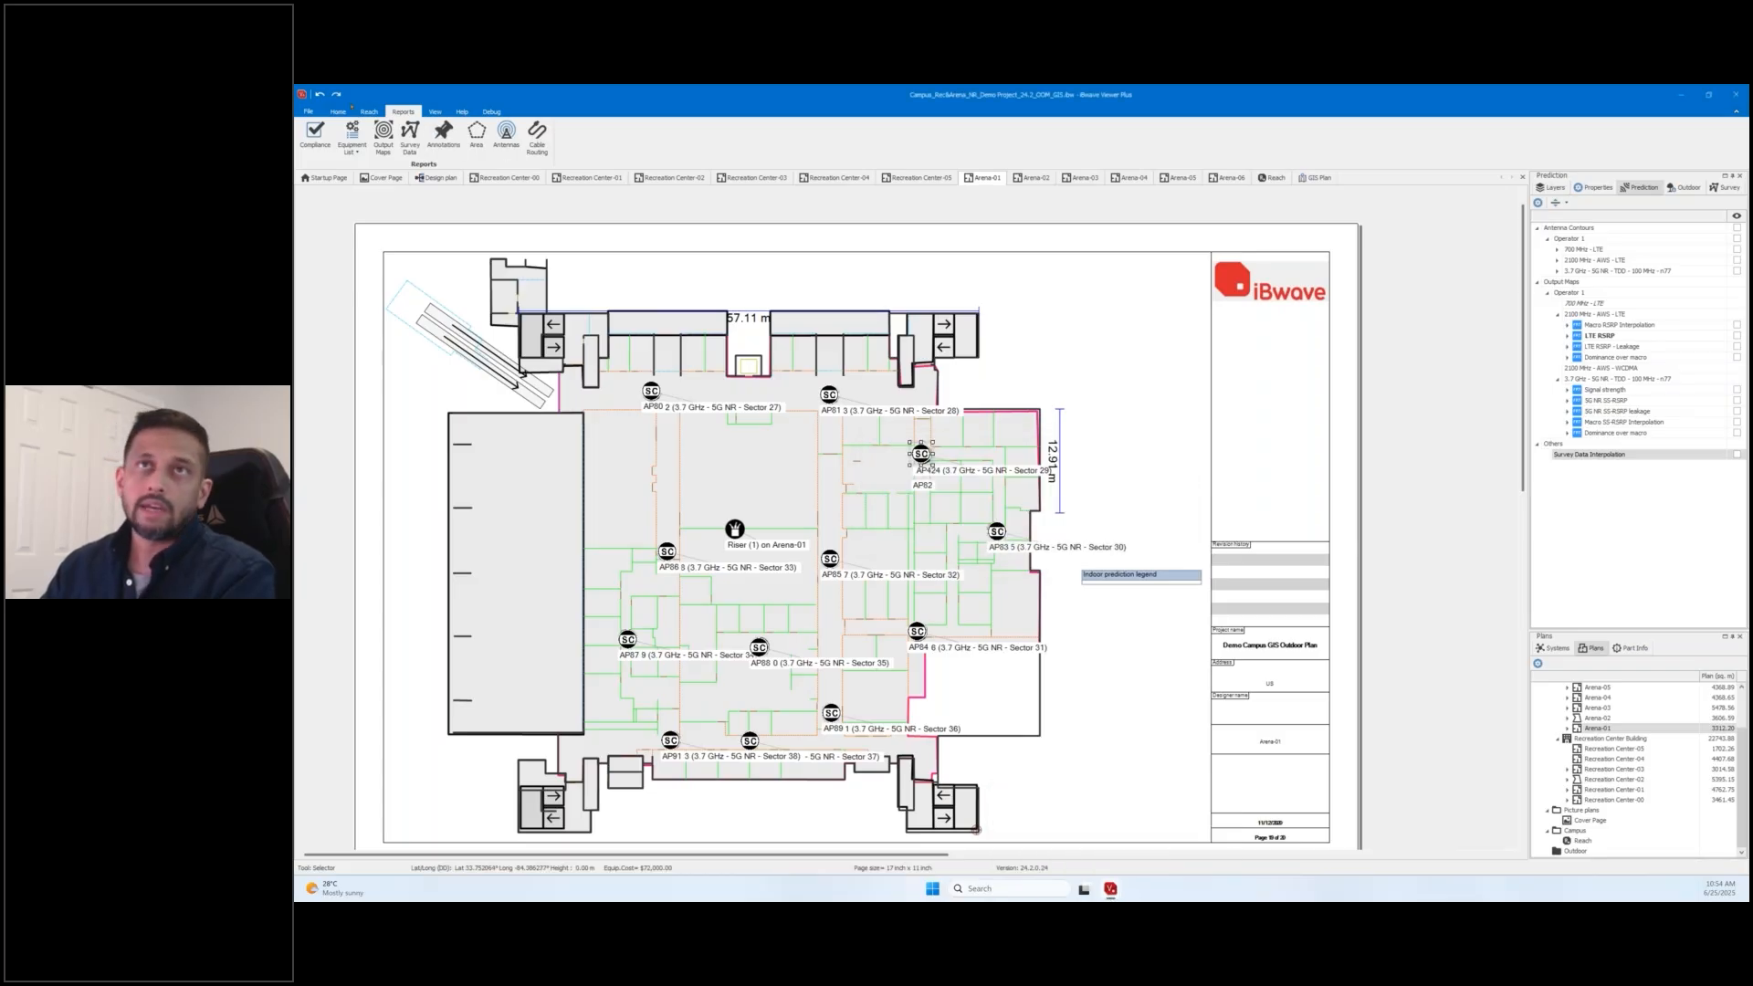
Place an Antenna Directional annotation pin just above access point AP83 on the Arena-01 floor plan.
click(340, 111)
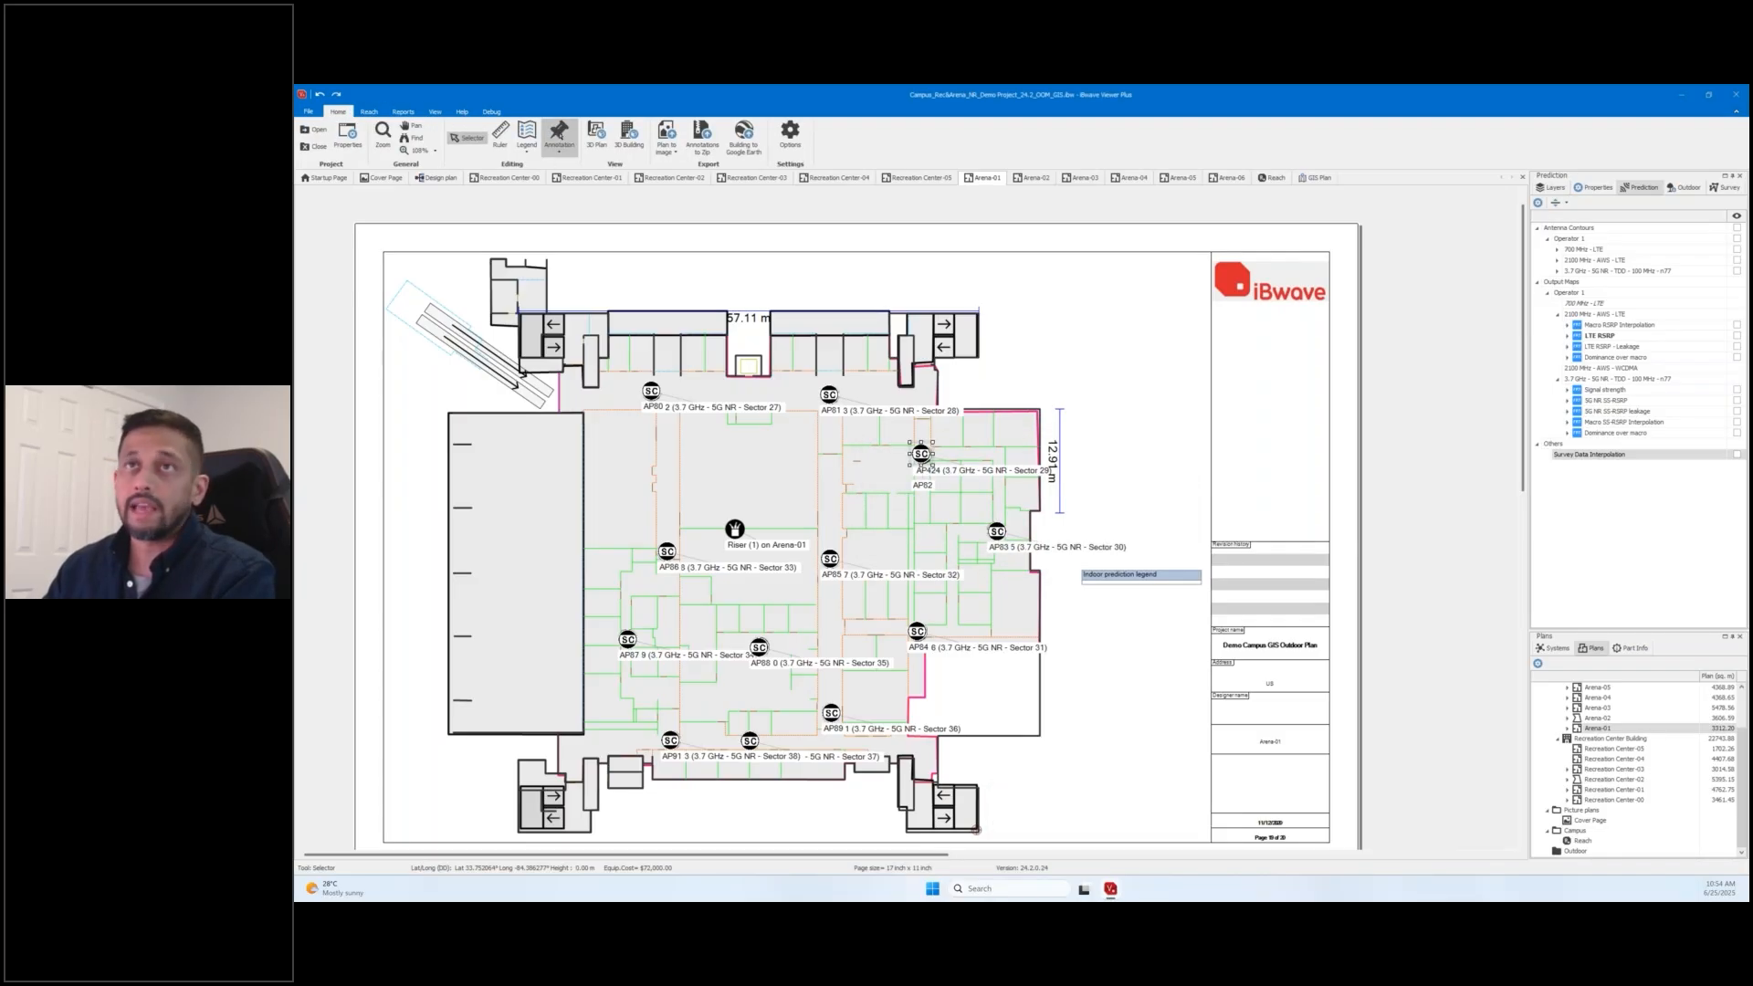
click(559, 138)
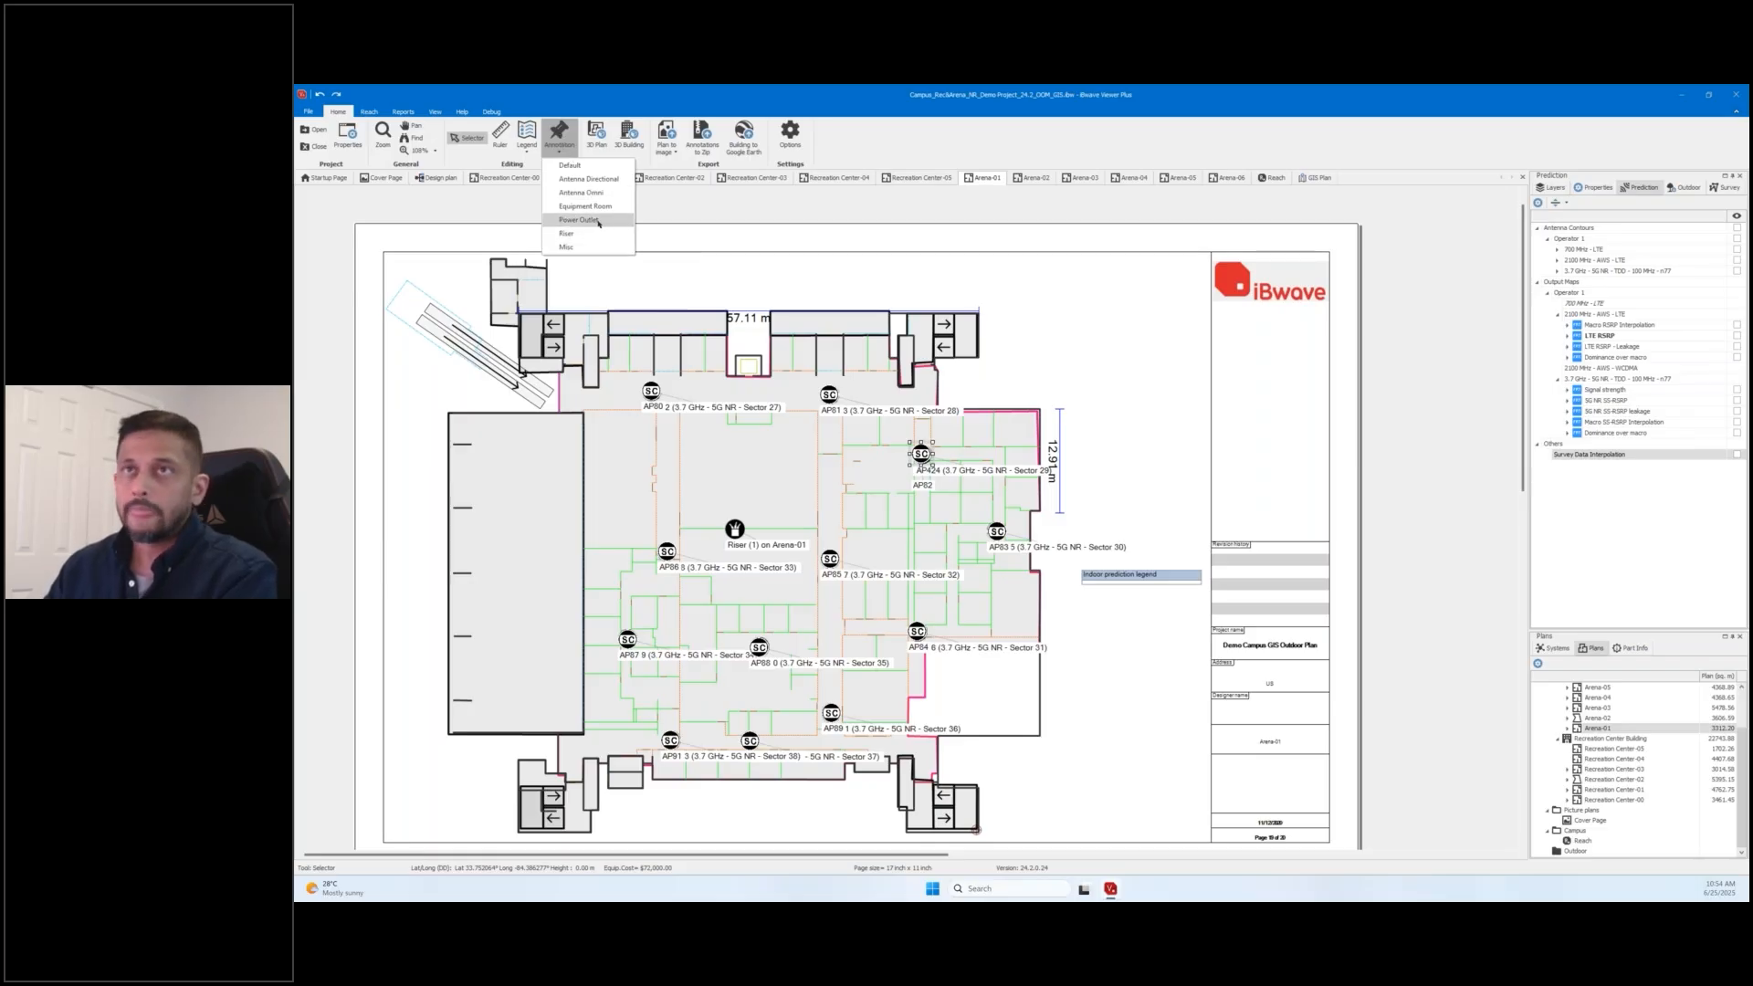
click(593, 180)
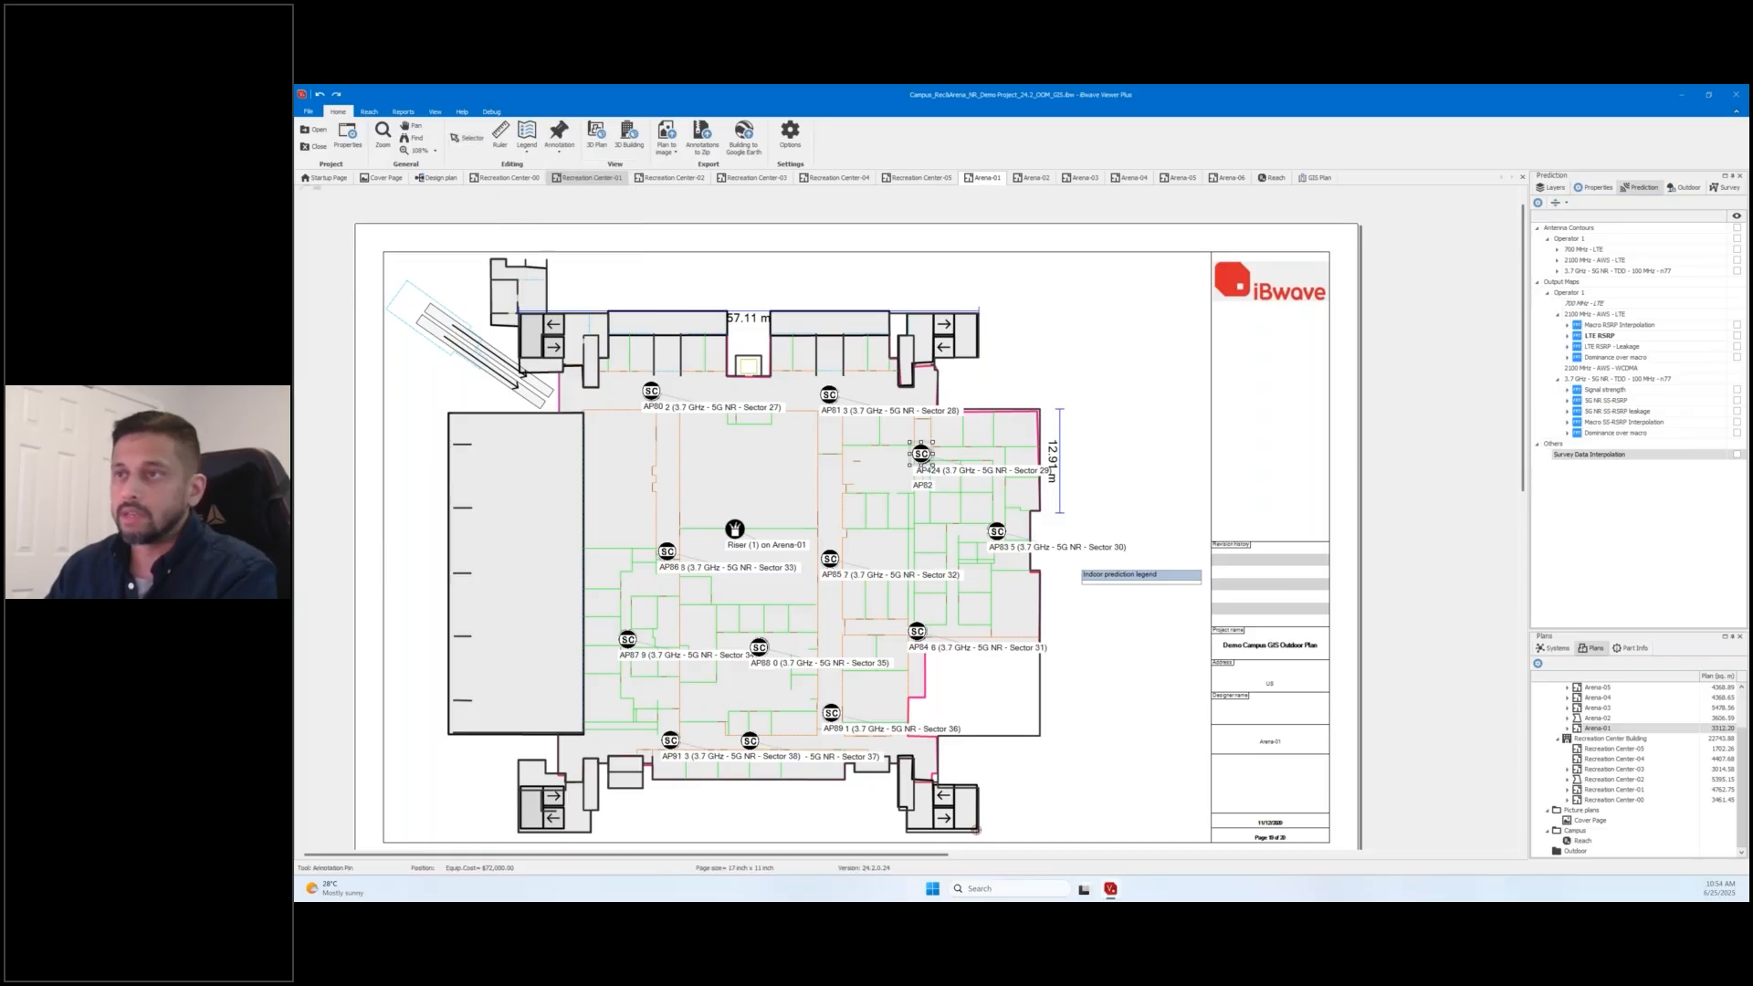
click(1011, 511)
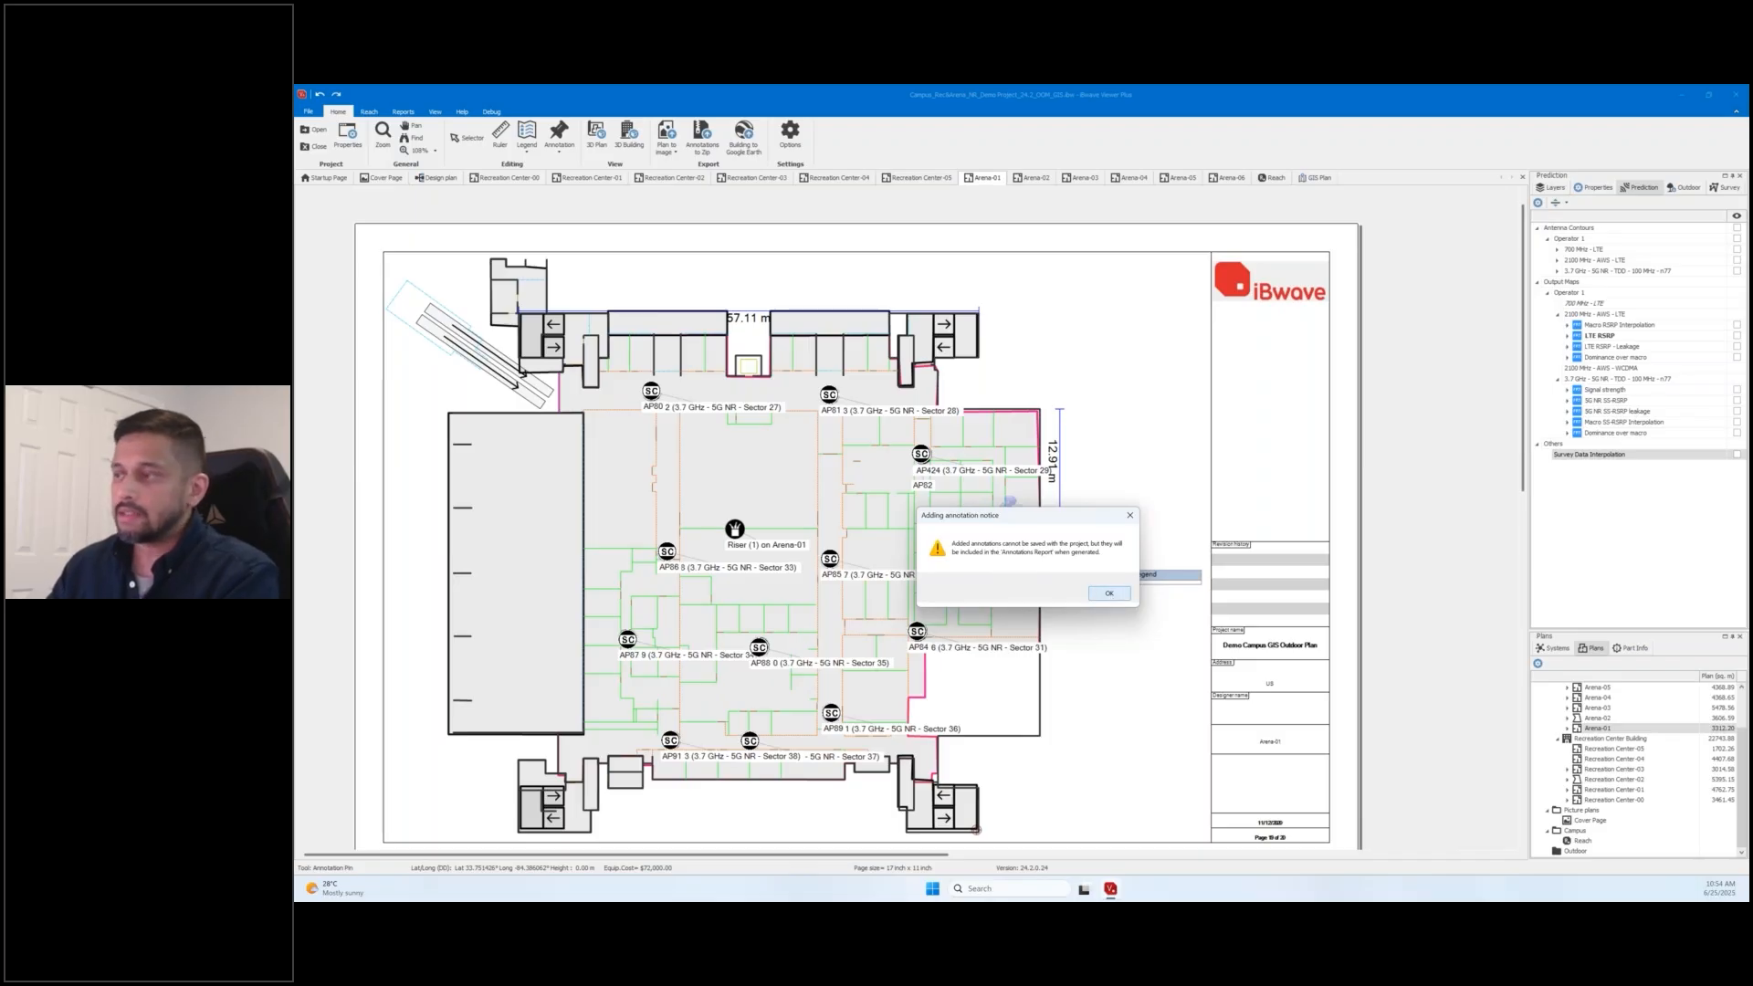
click(1109, 593)
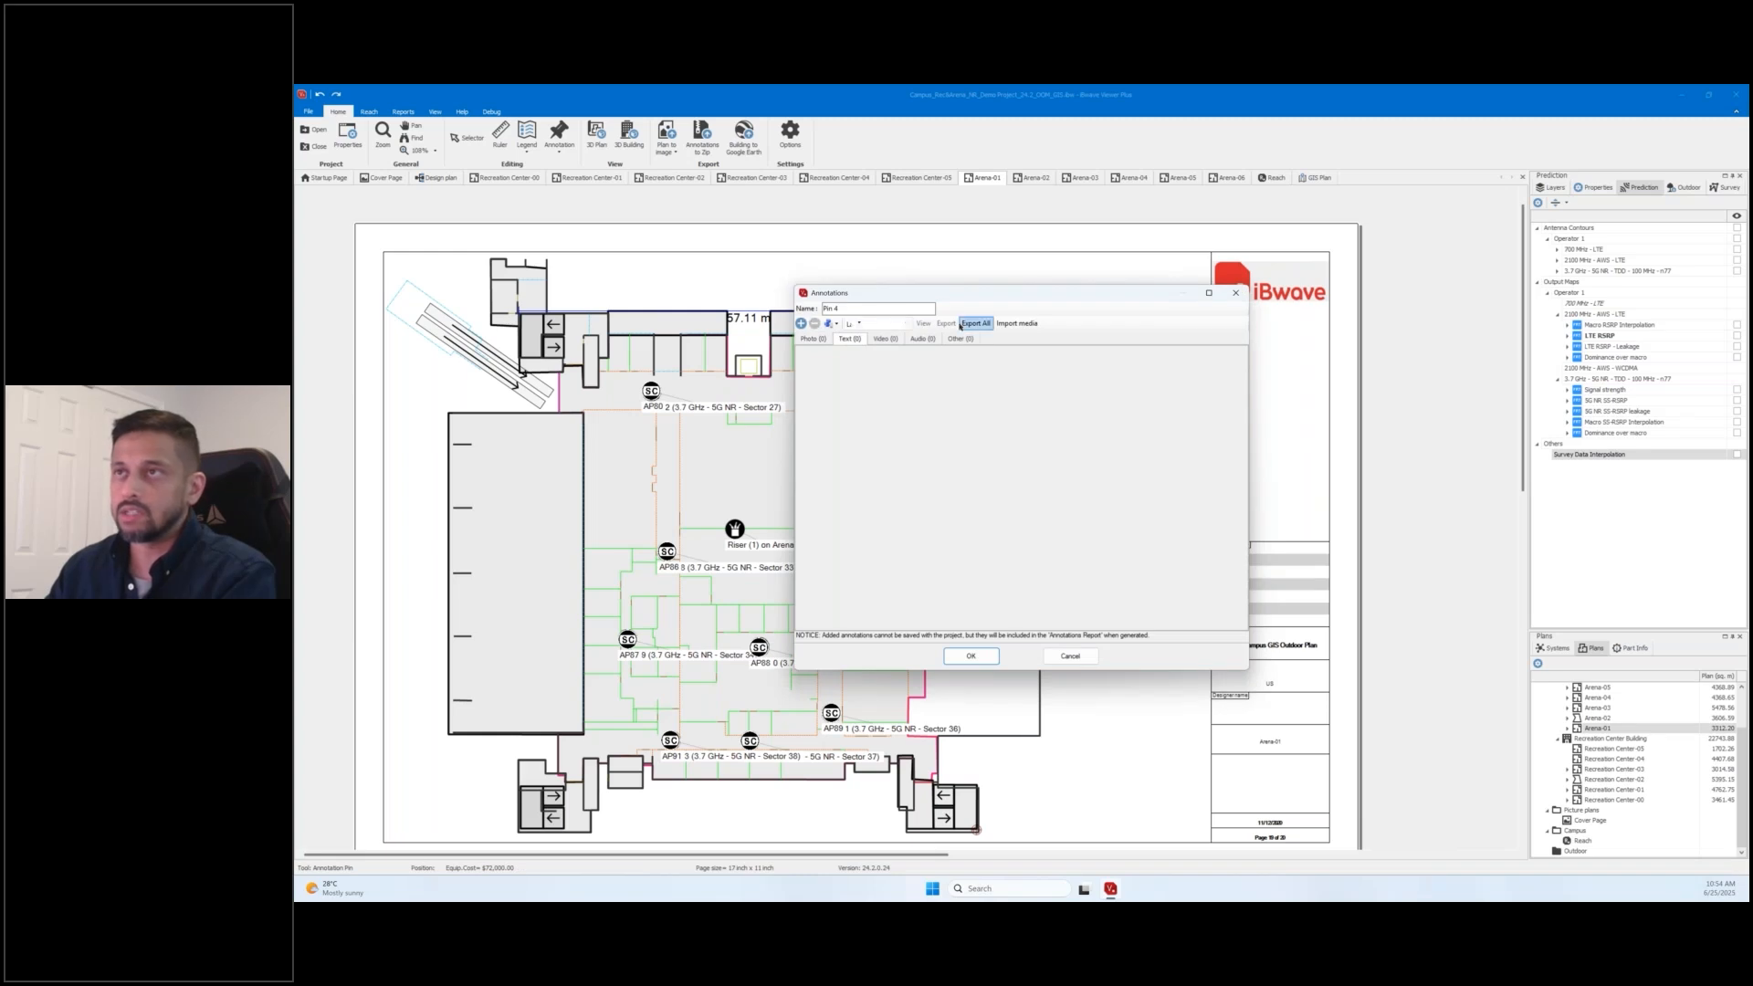
Add the text note "Replace omni-directional Small Cell with Directional Model to improve coverage in corridor" to the new annotation pin.
click(801, 323)
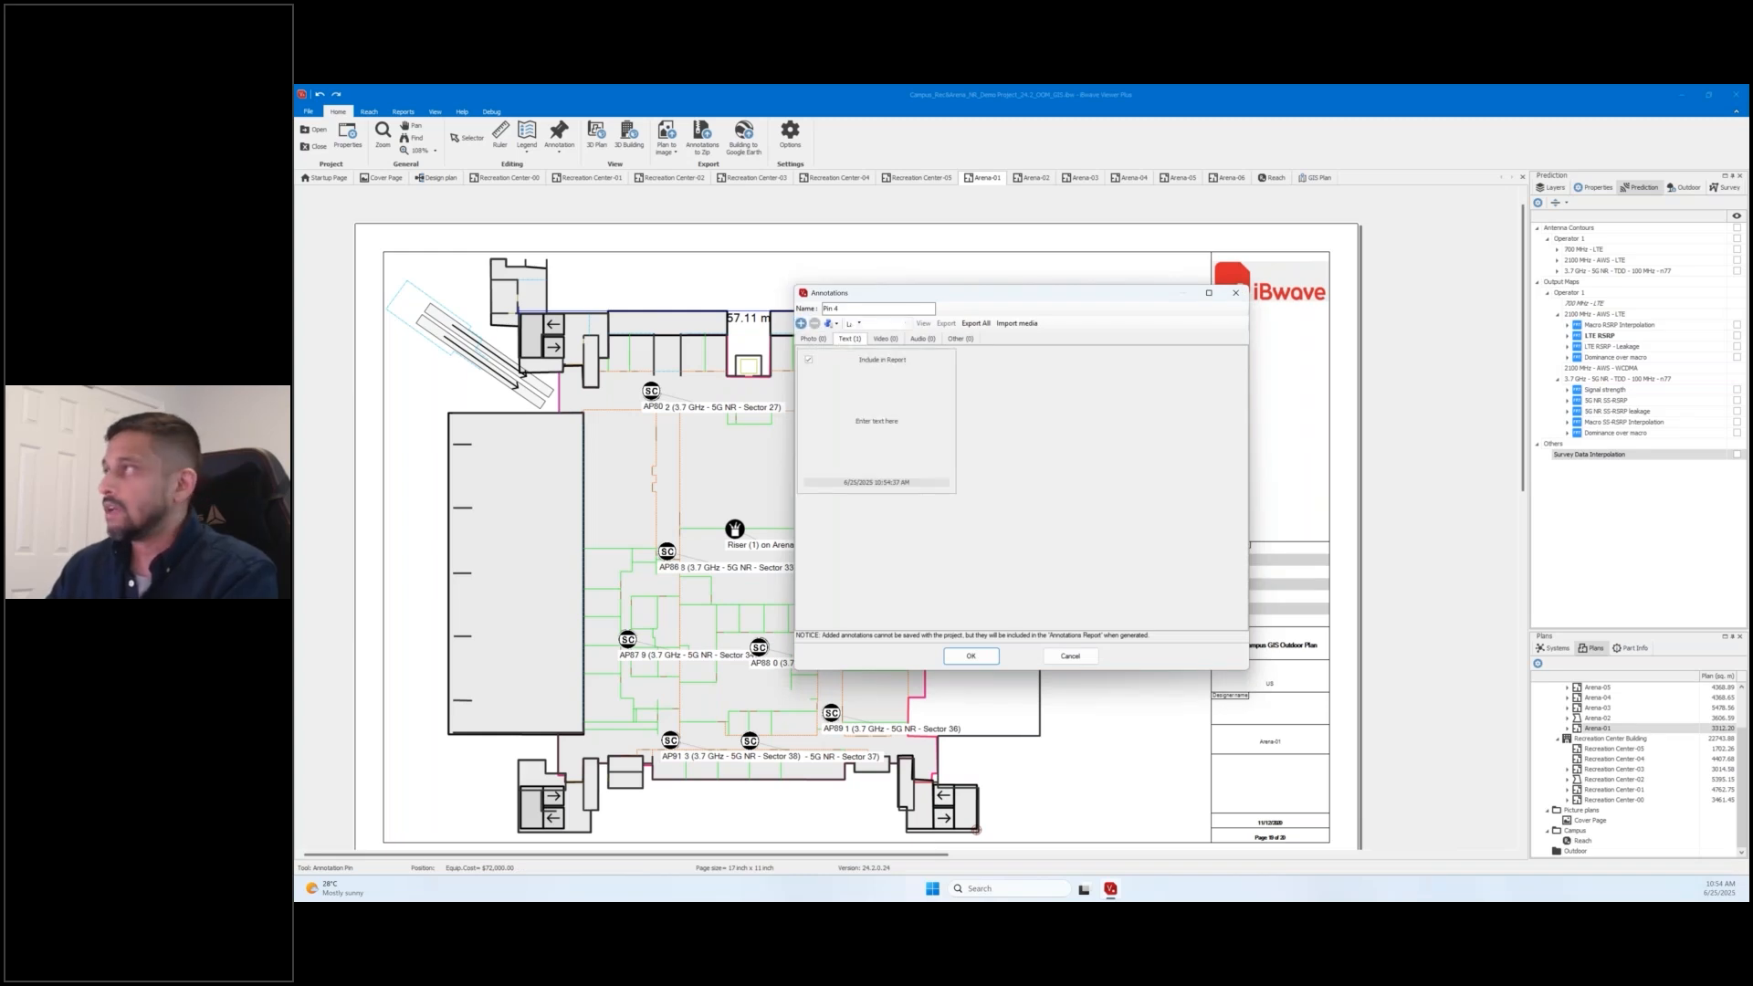
click(863, 401)
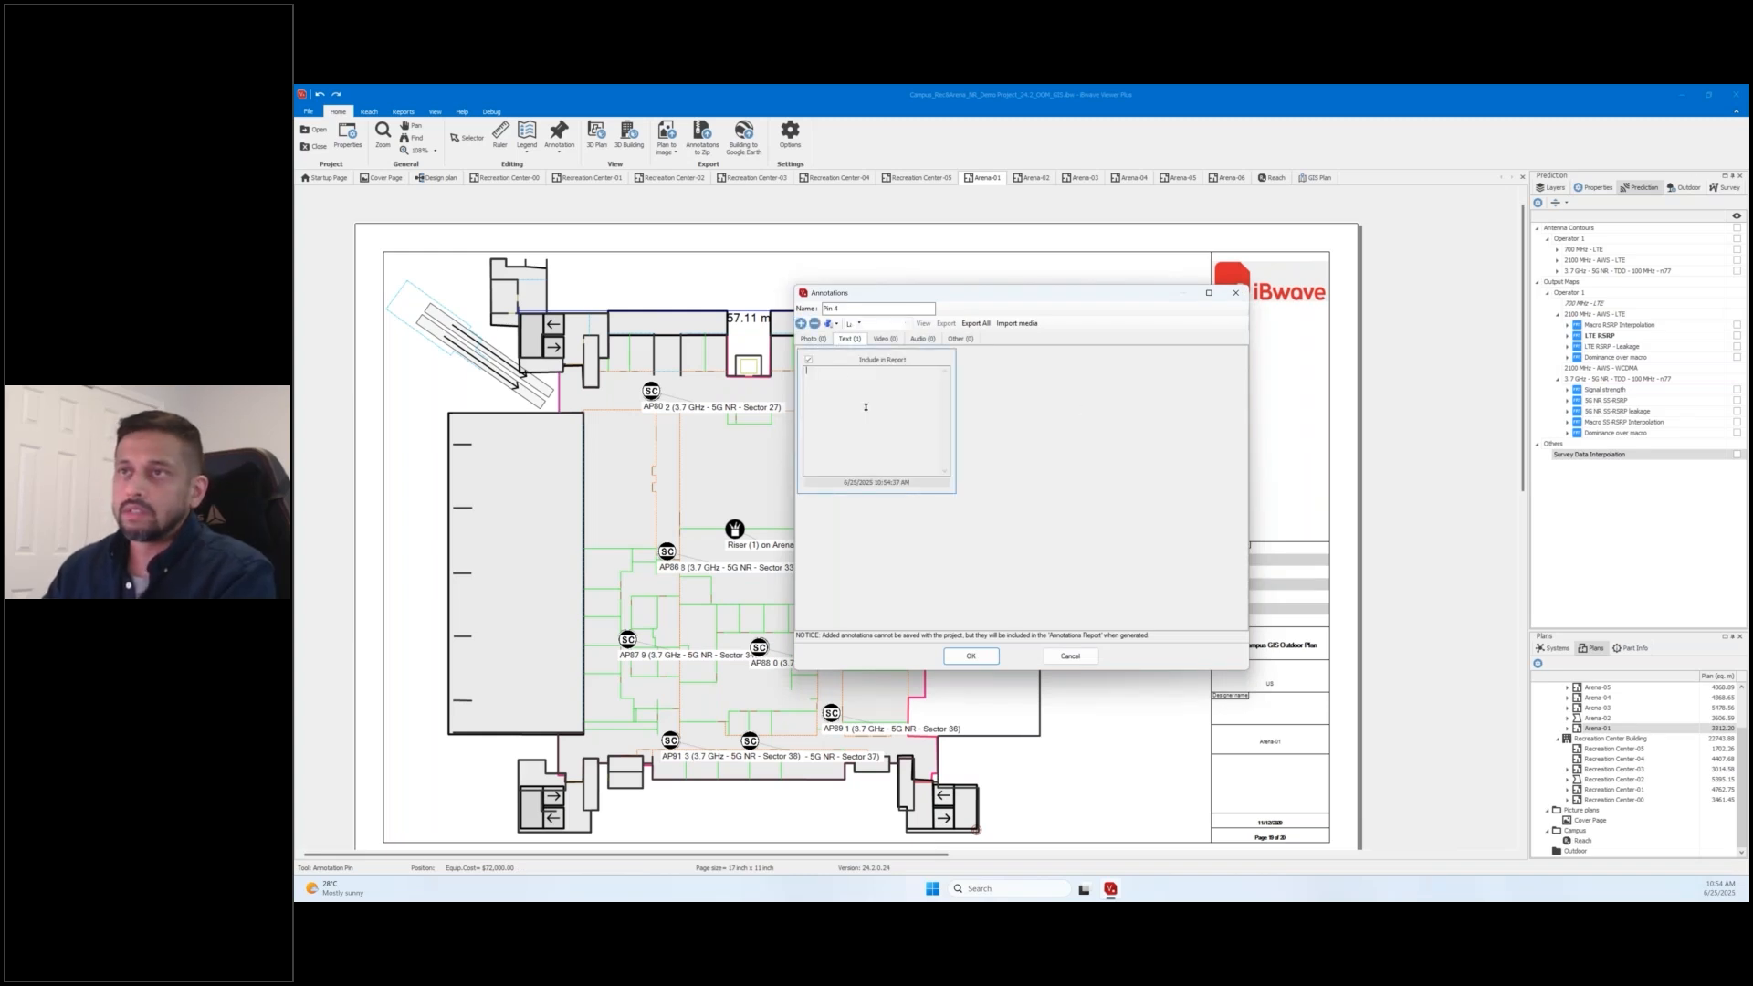
right_click(835, 376)
click(860, 431)
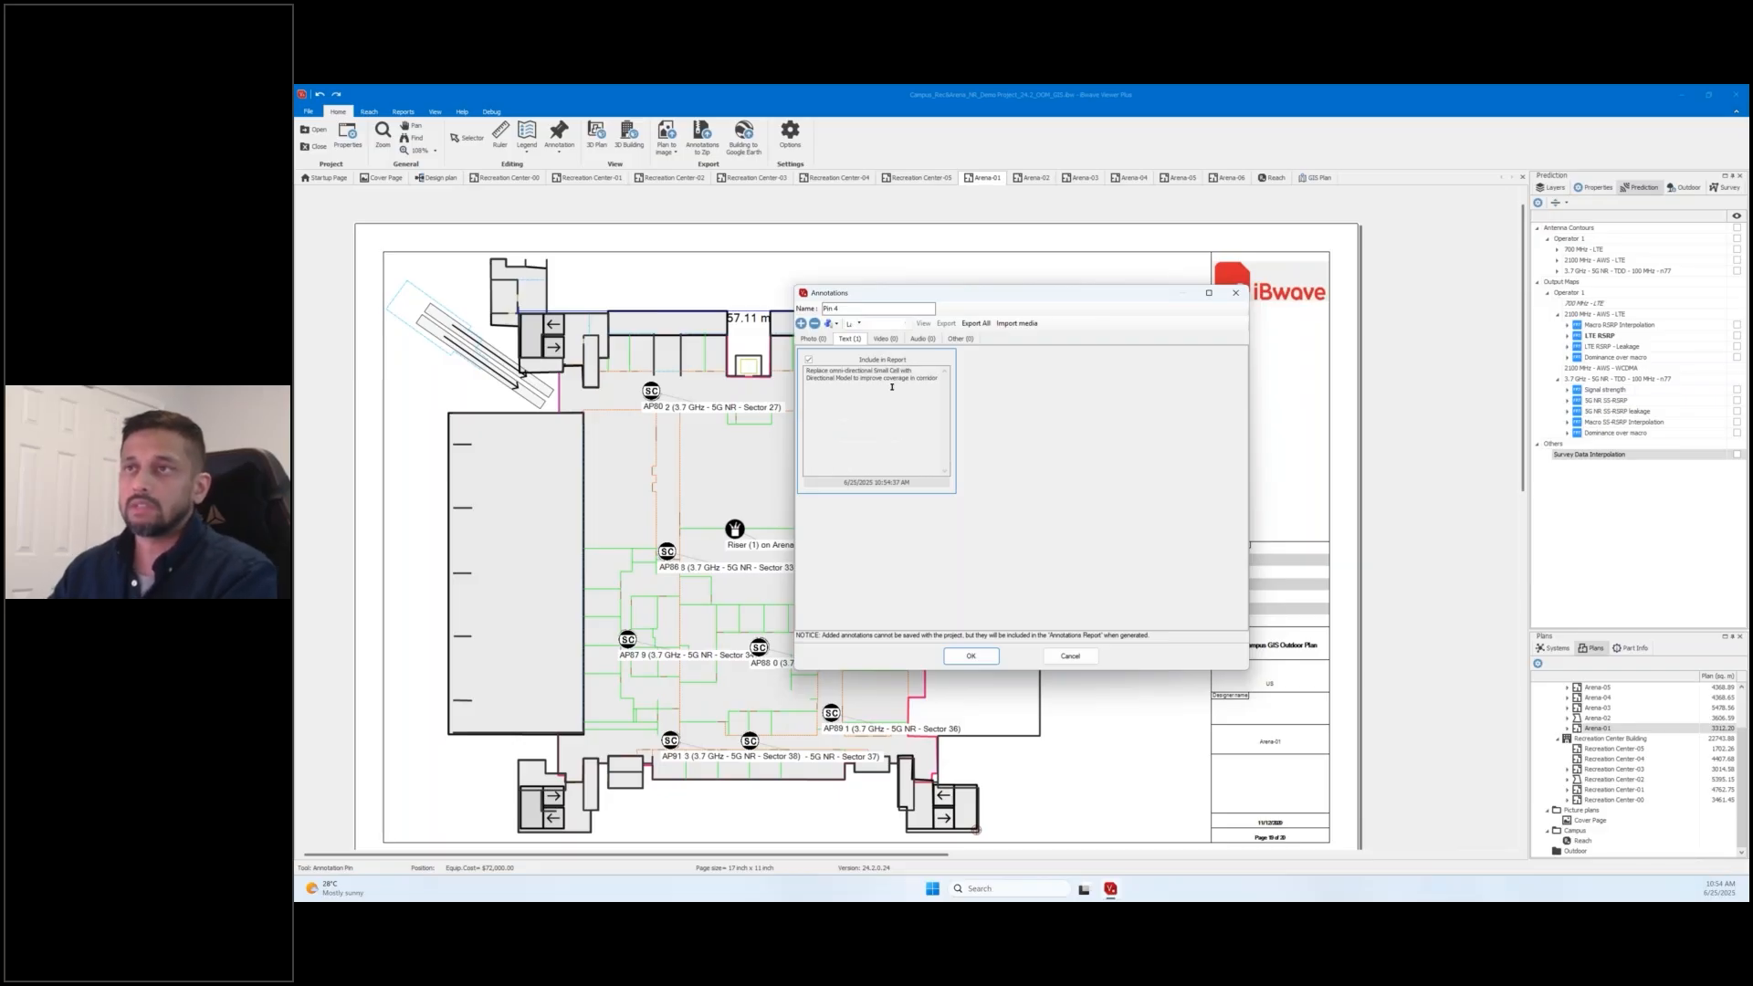
drag(909, 297, 1031, 301)
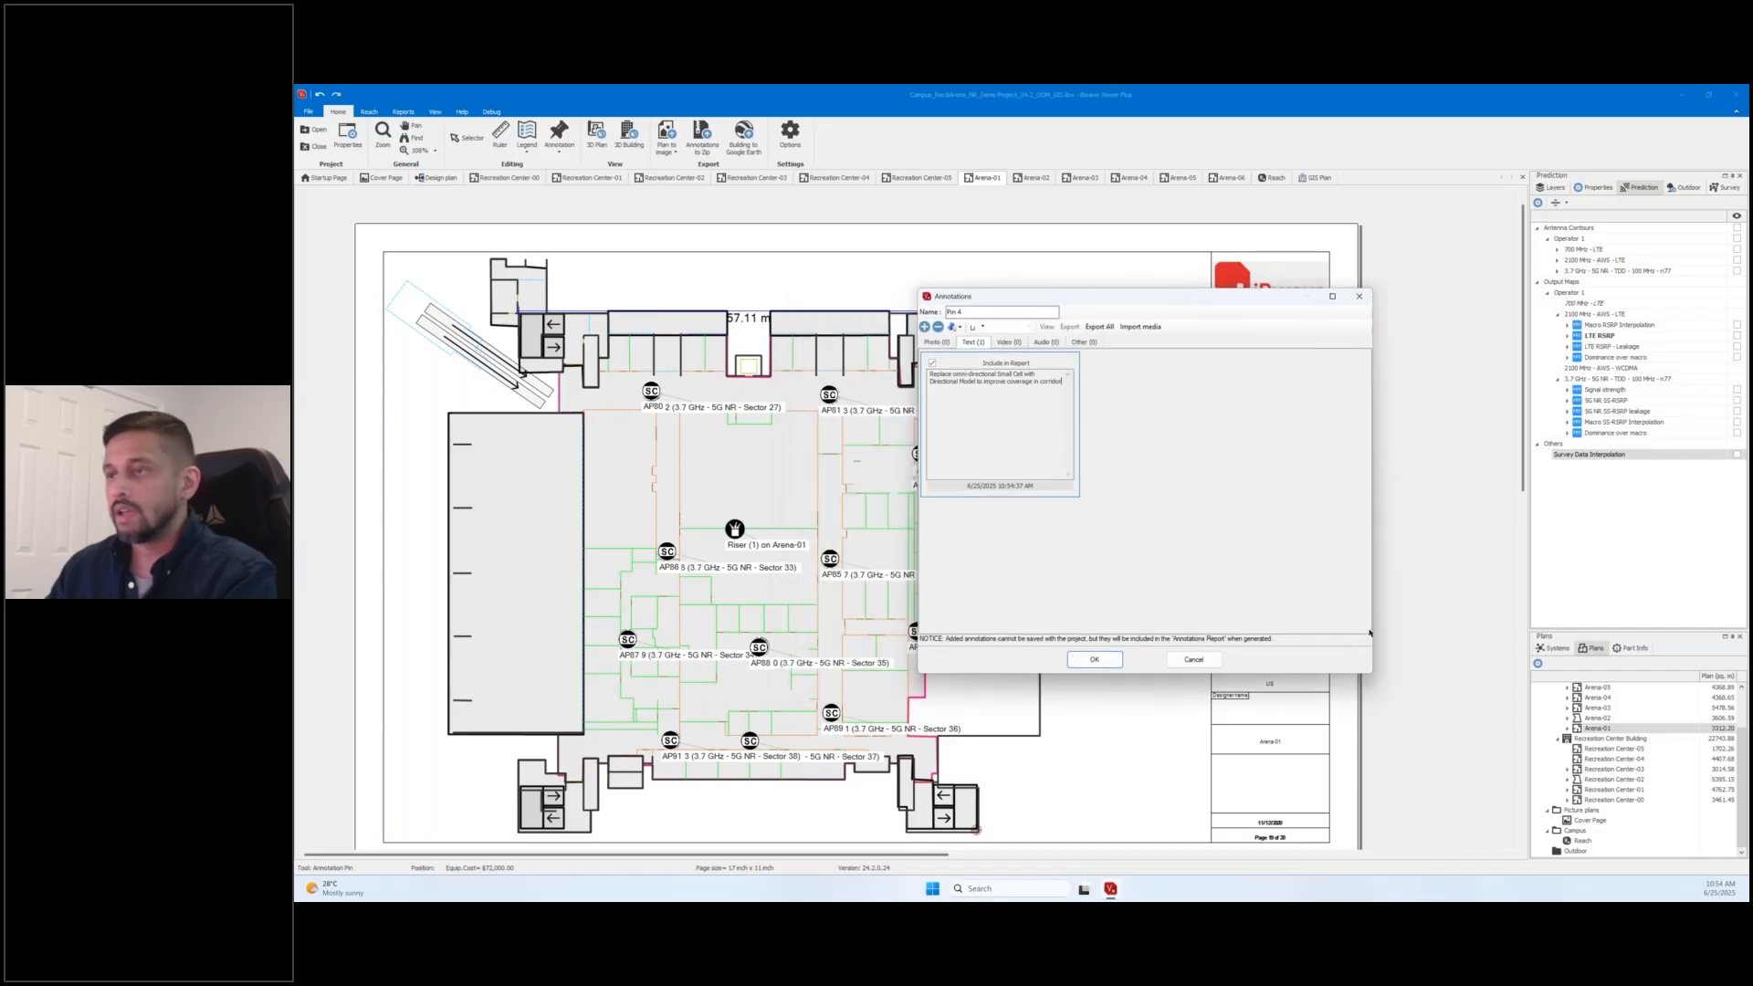
click(1095, 664)
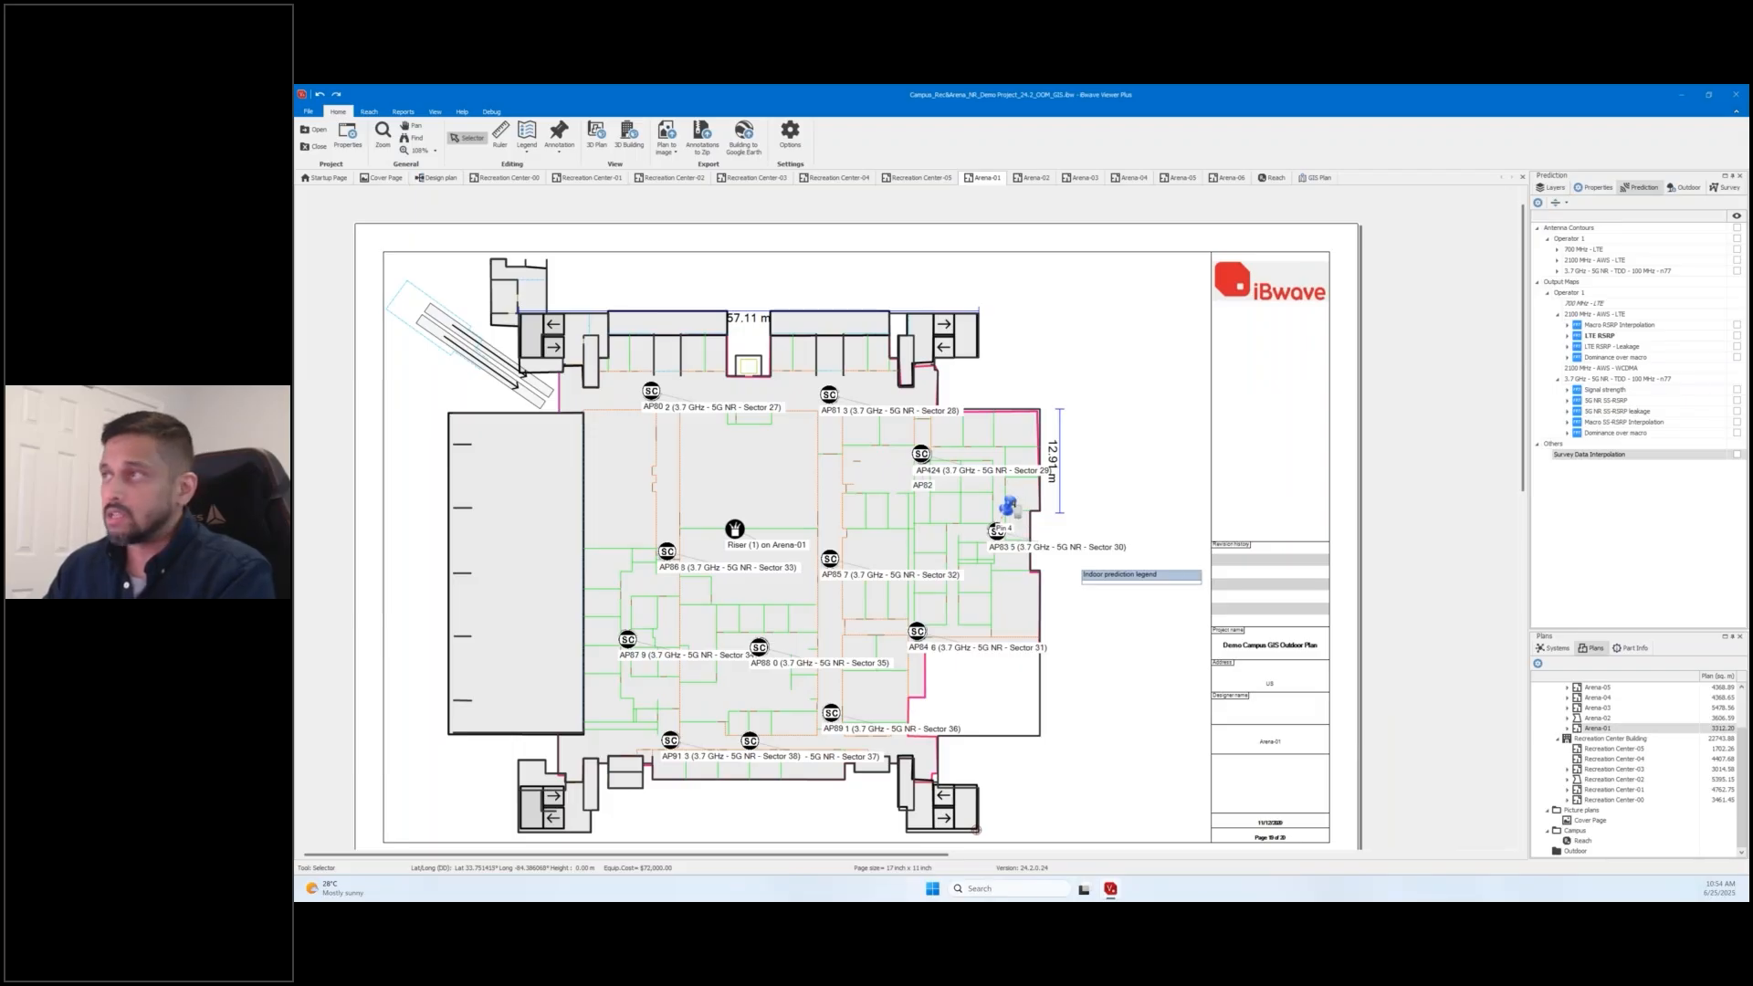
Check the layer list and compare the annotation pins on the Recreation Center-01 floor plan with the new pin on Arena-01.
click(1561, 188)
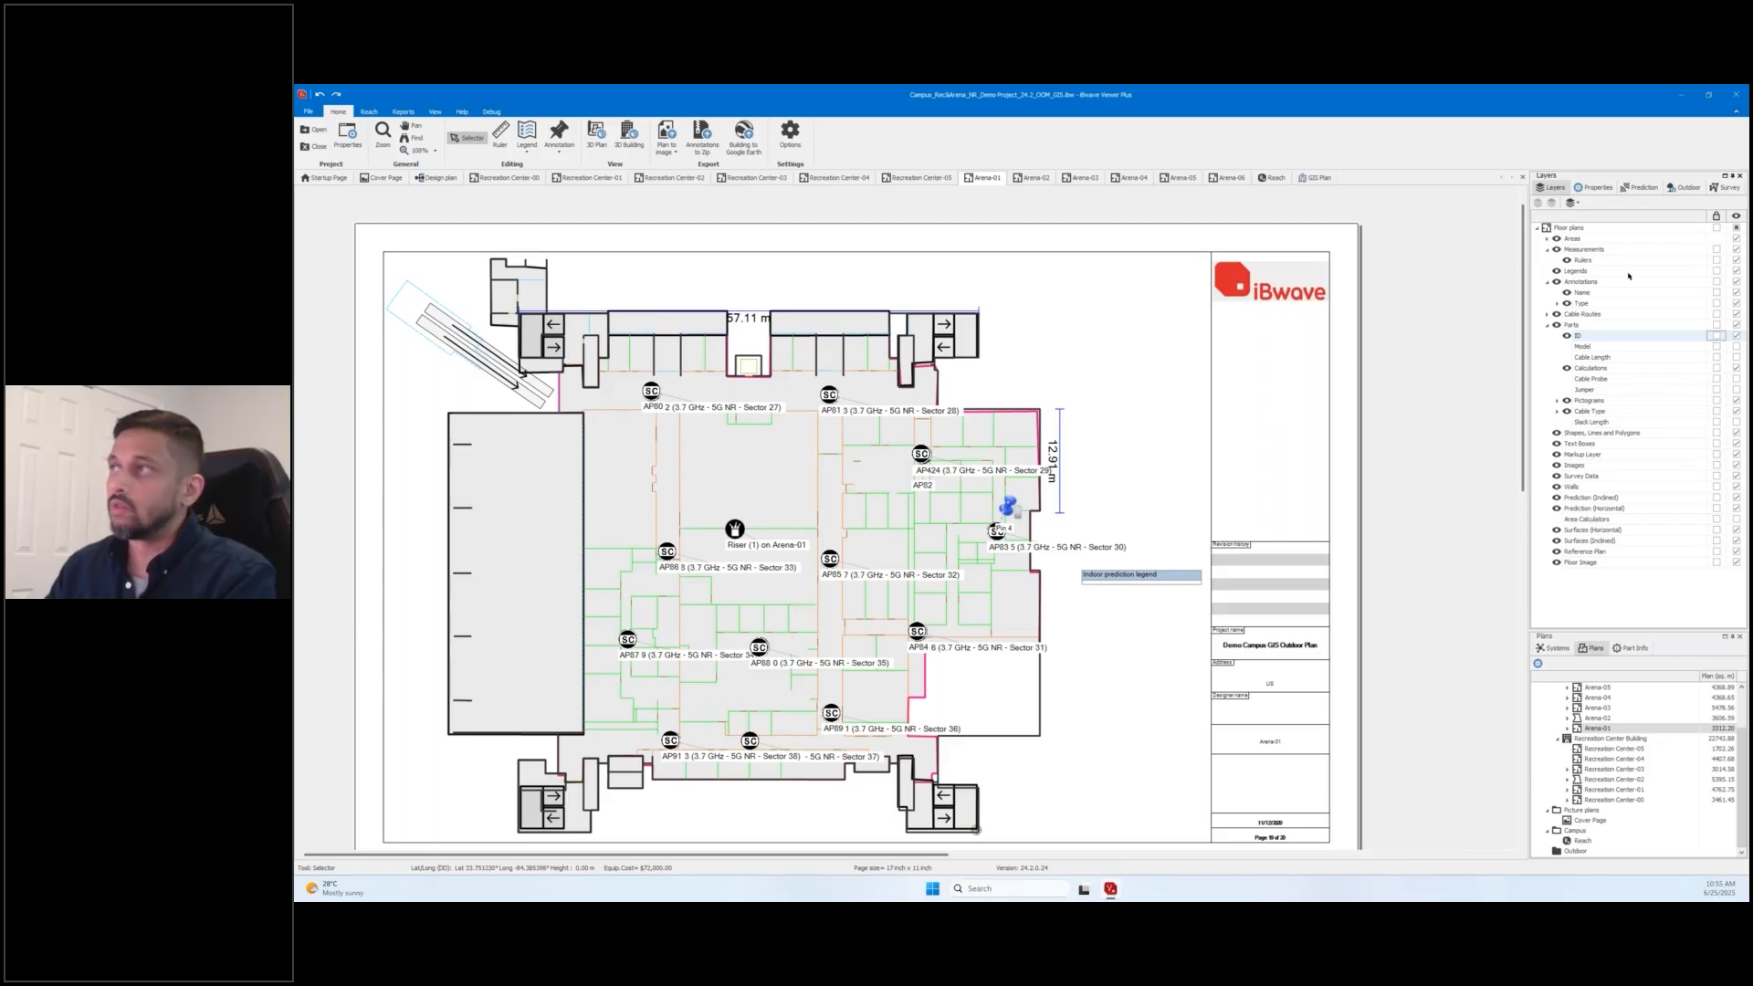
click(580, 179)
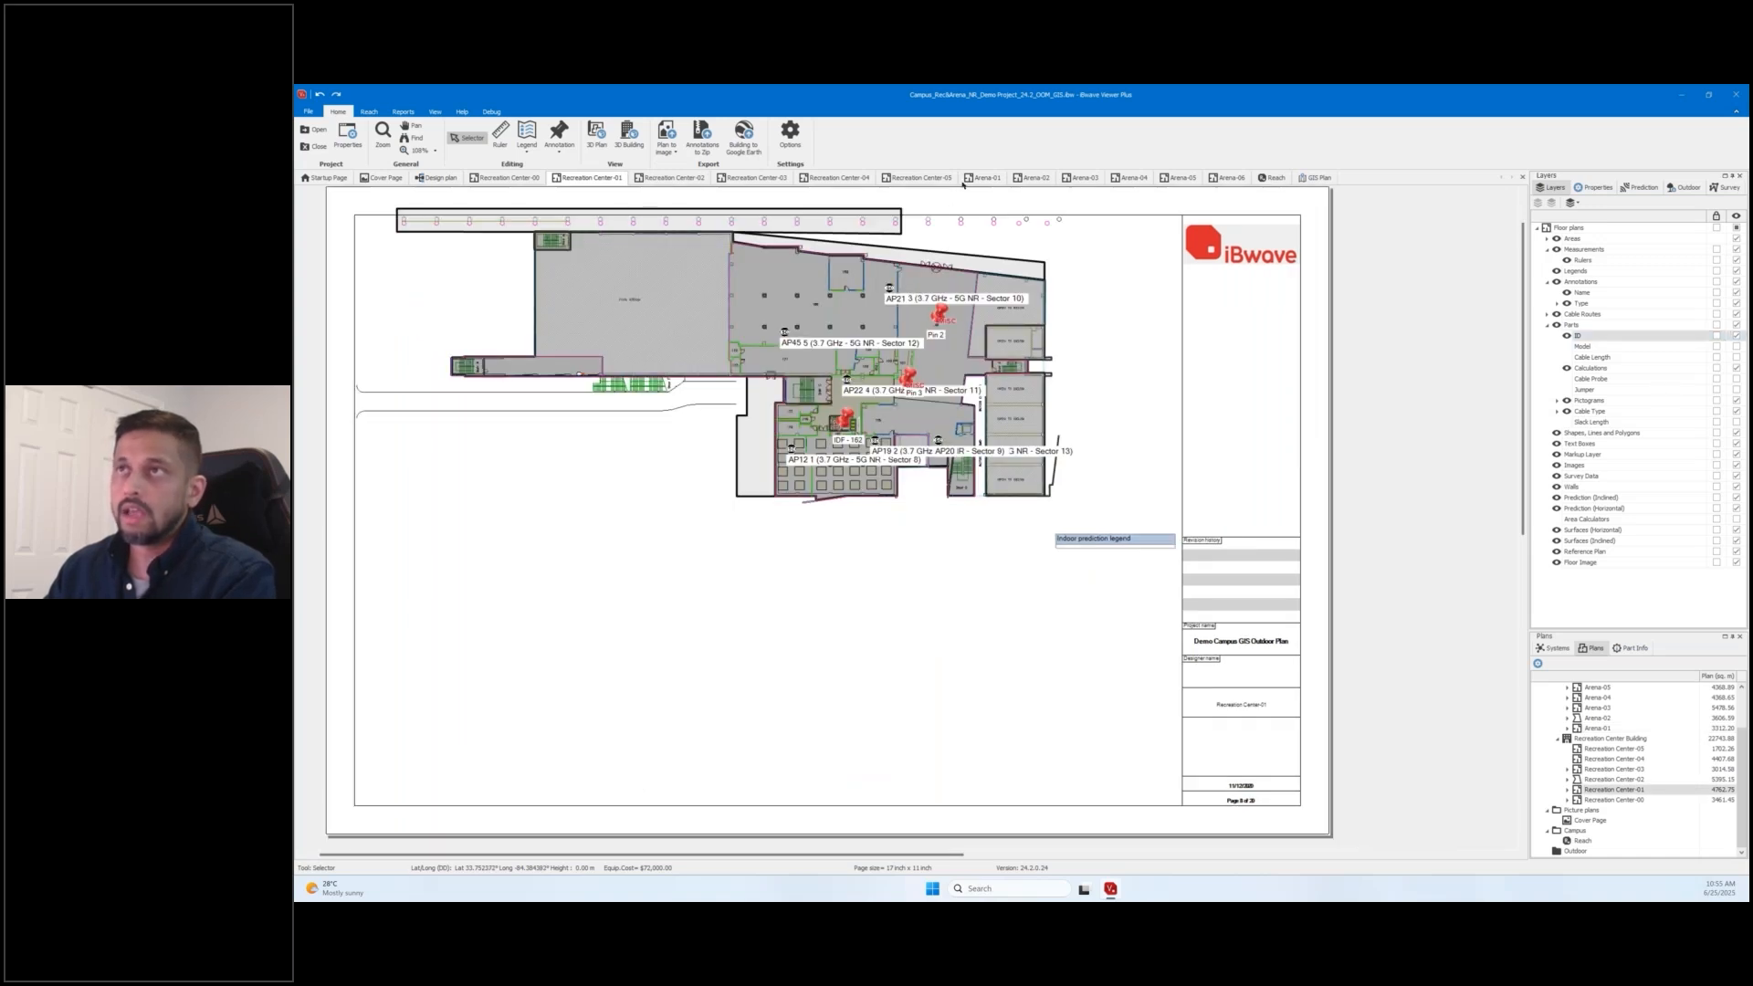
click(984, 178)
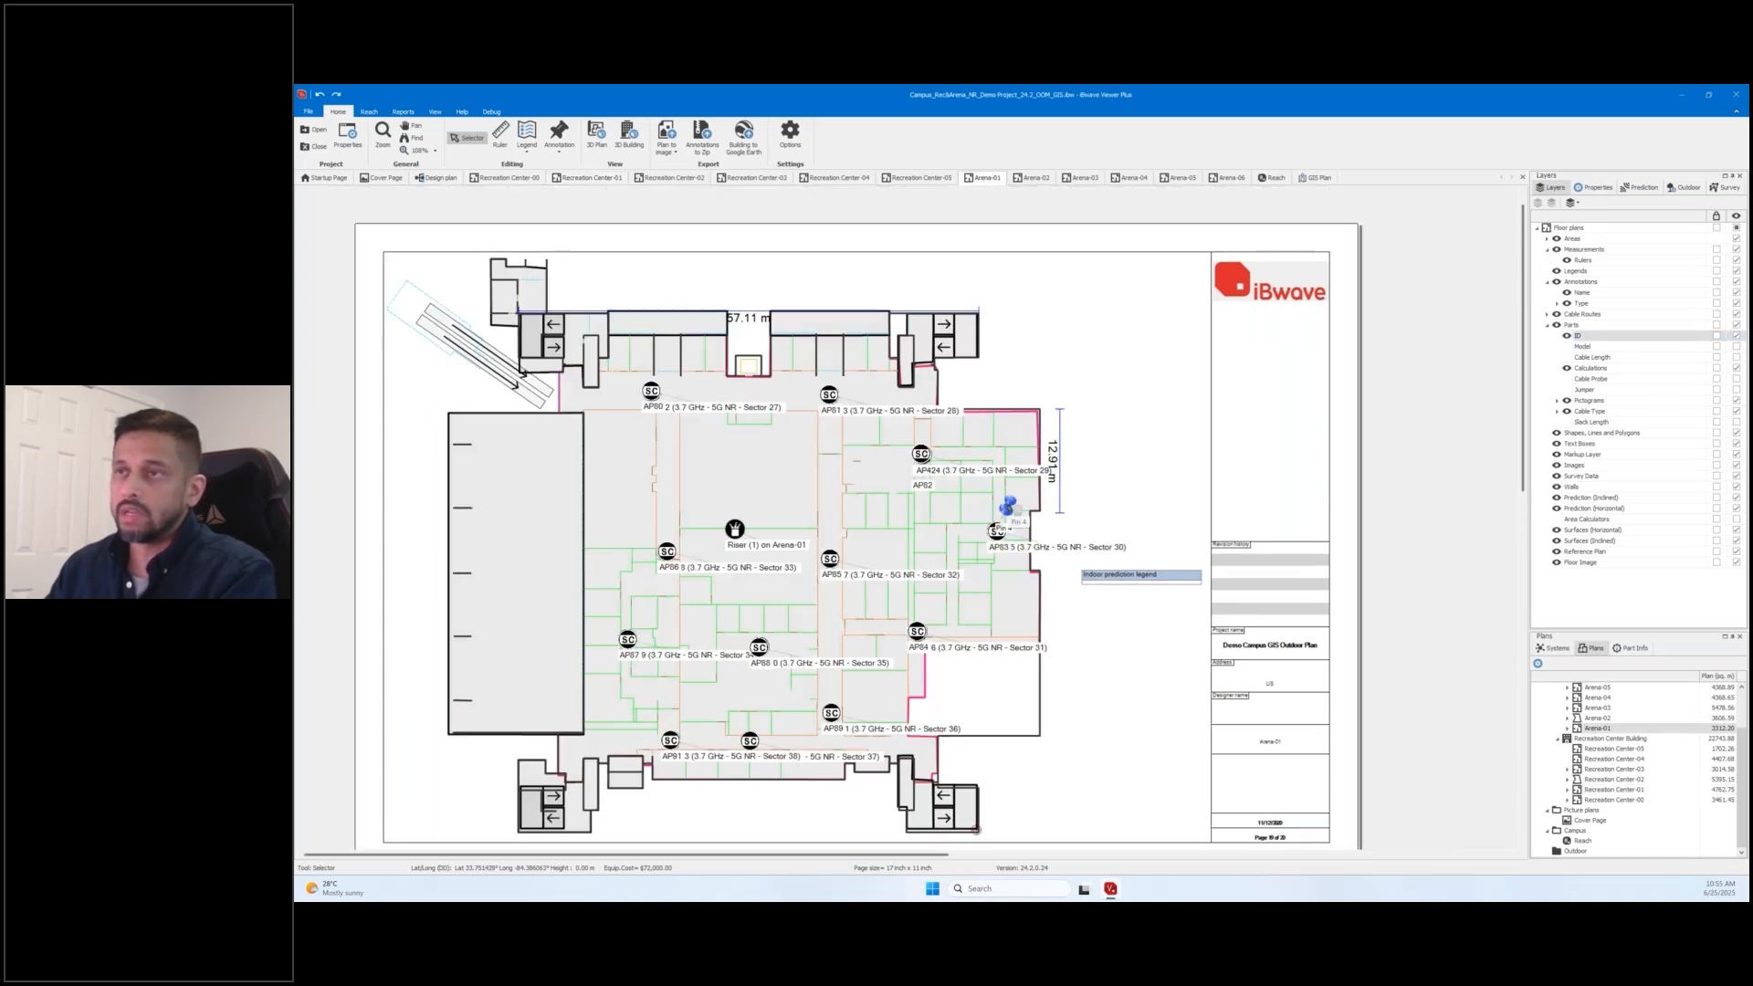
click(1015, 514)
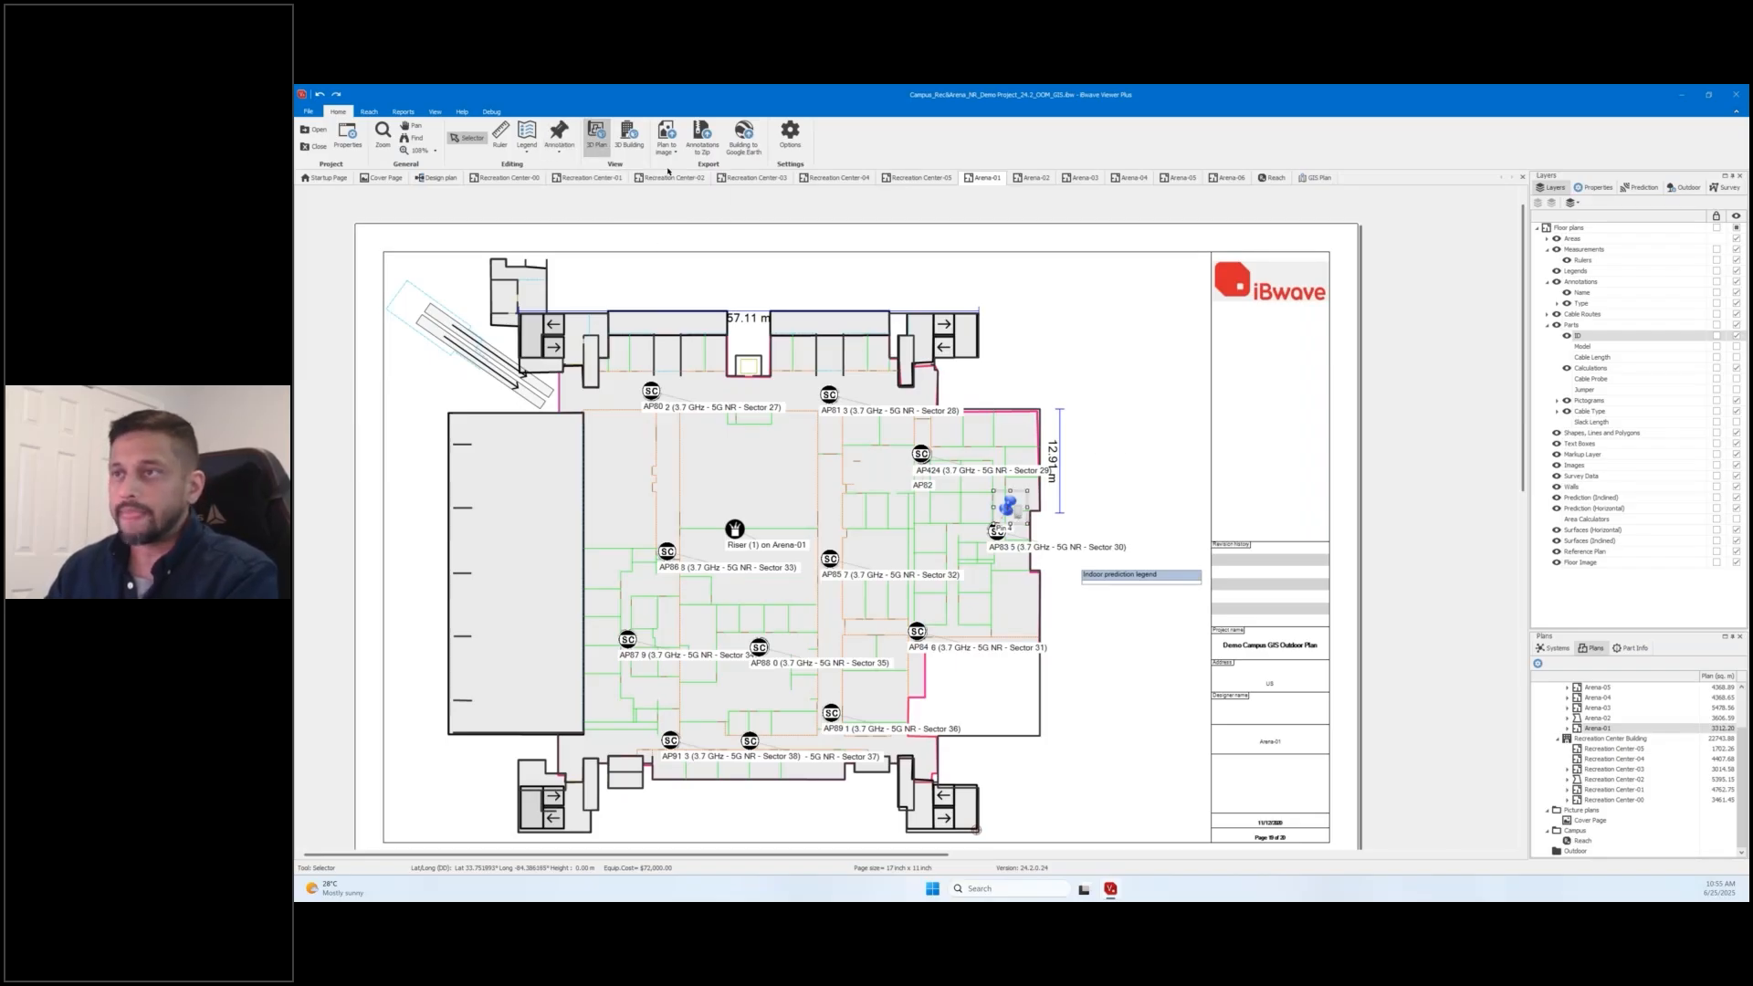
click(1108, 482)
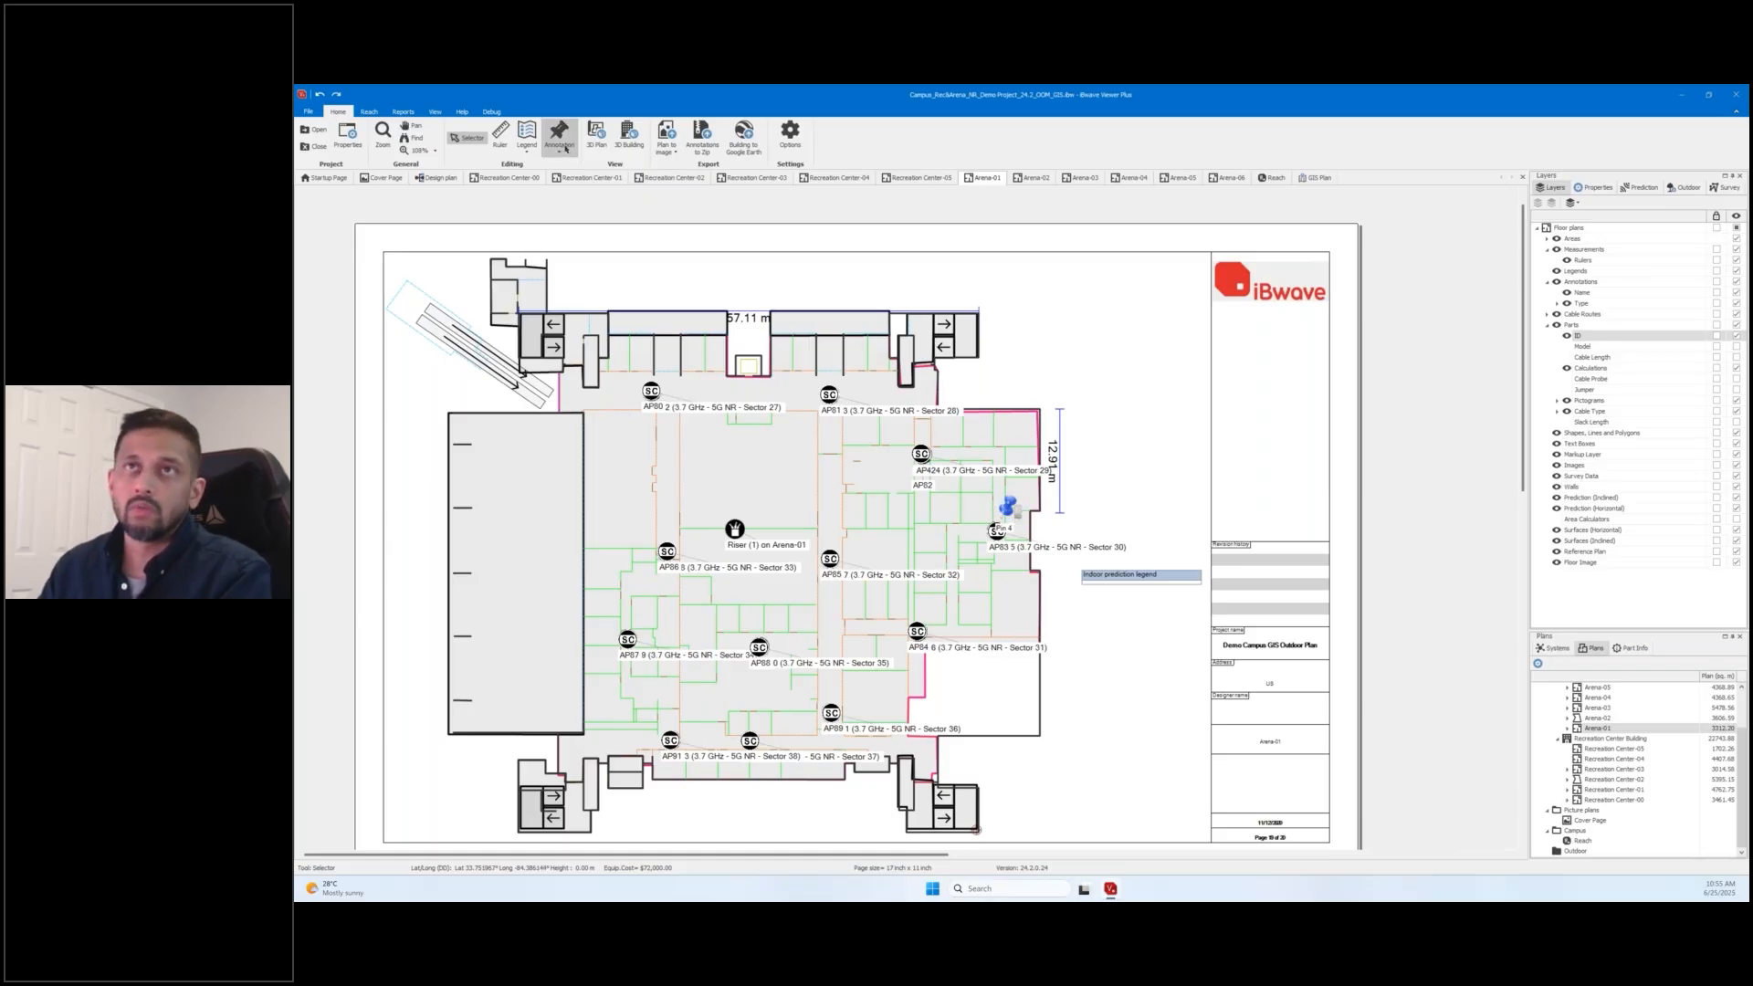
Generate the annotations report with all annotation types and content included, continuing despite the missing annotation images.
click(411, 112)
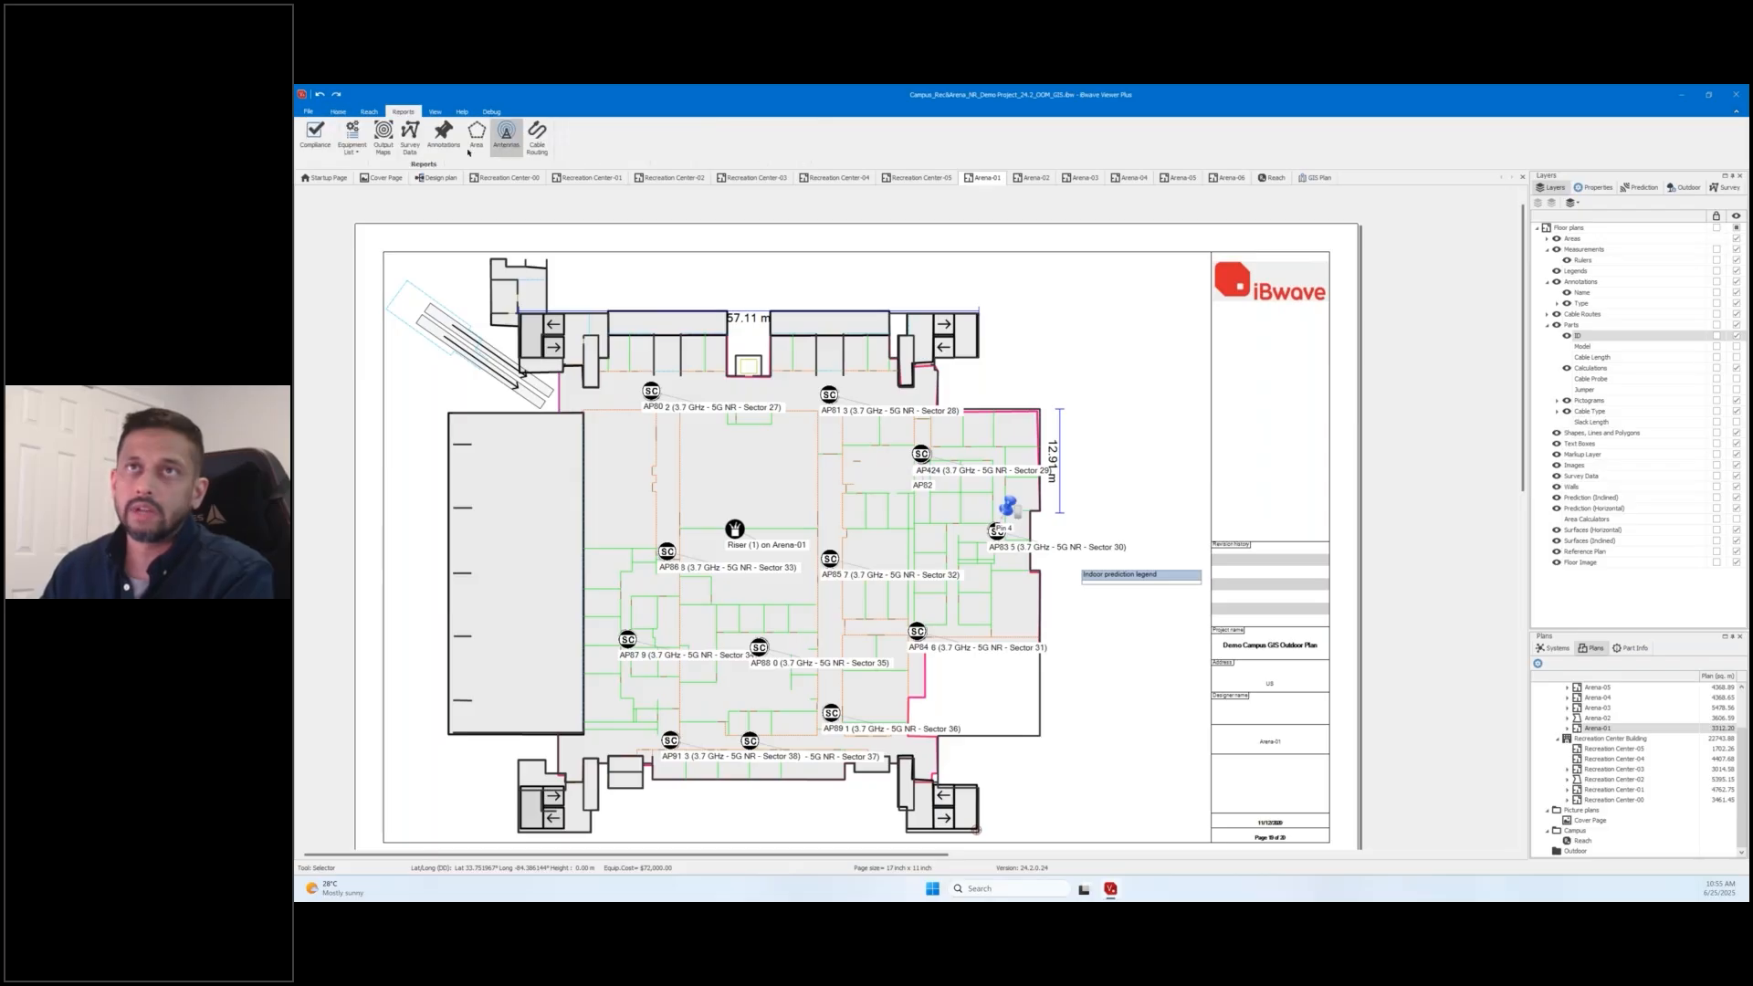
click(443, 137)
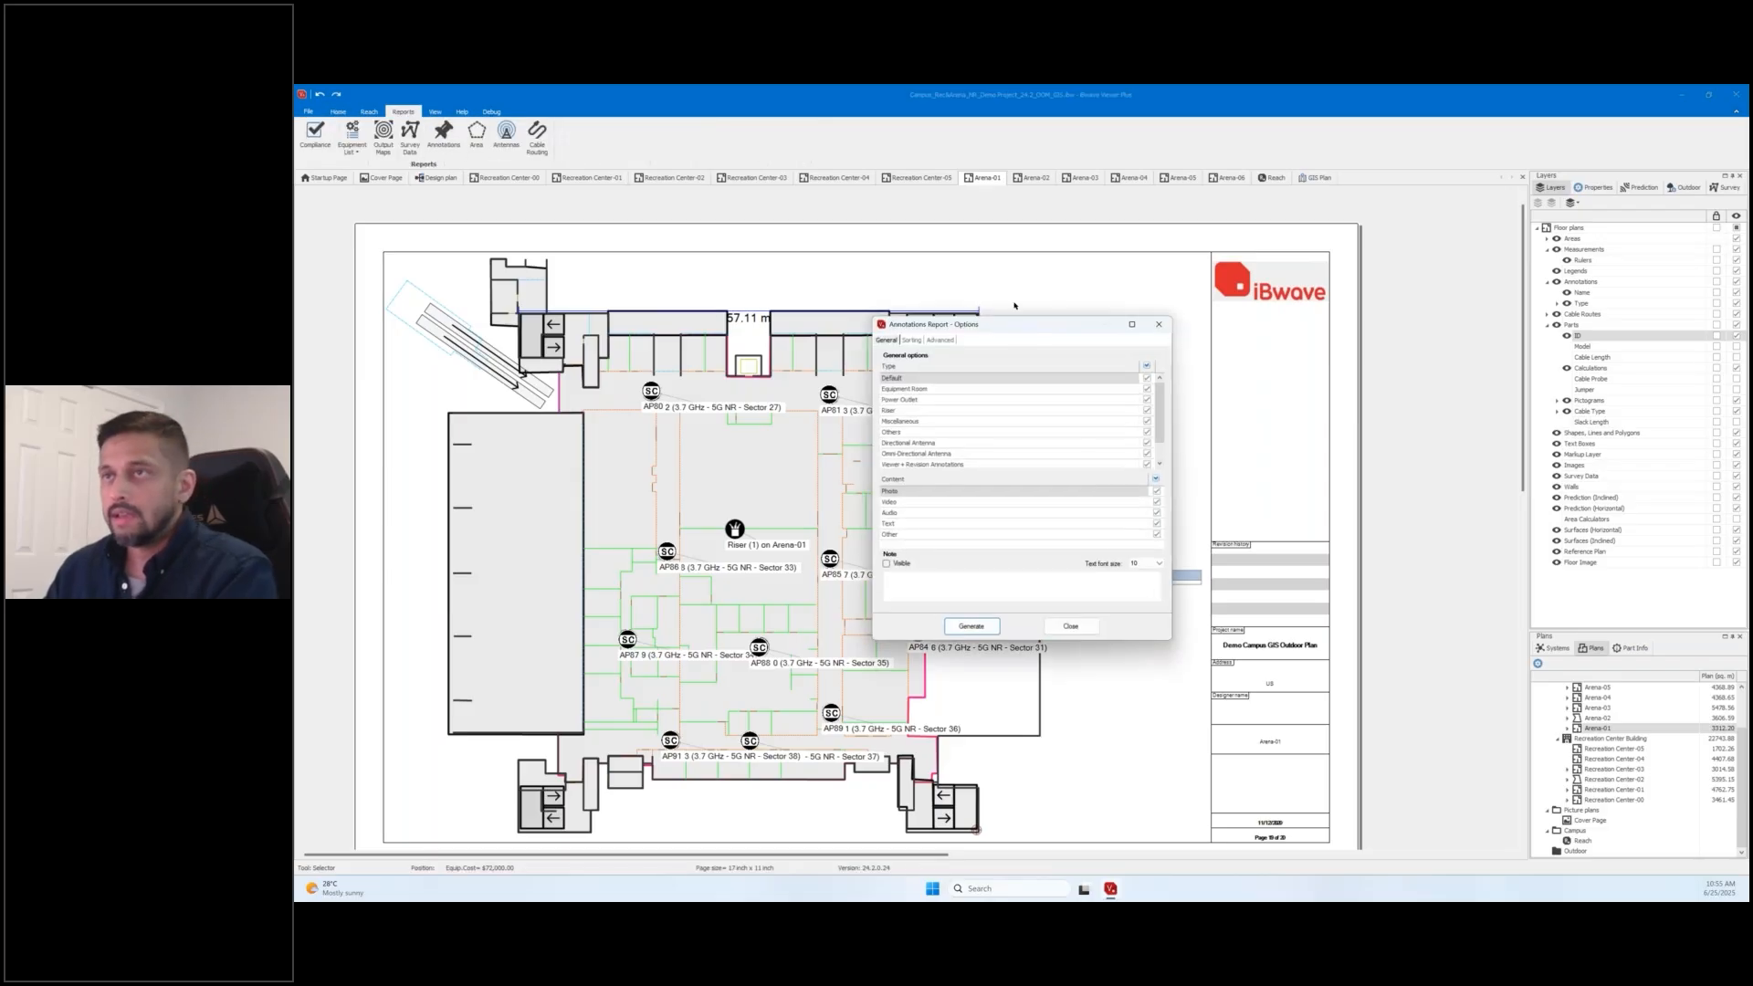
scroll(1052, 430, down, 1)
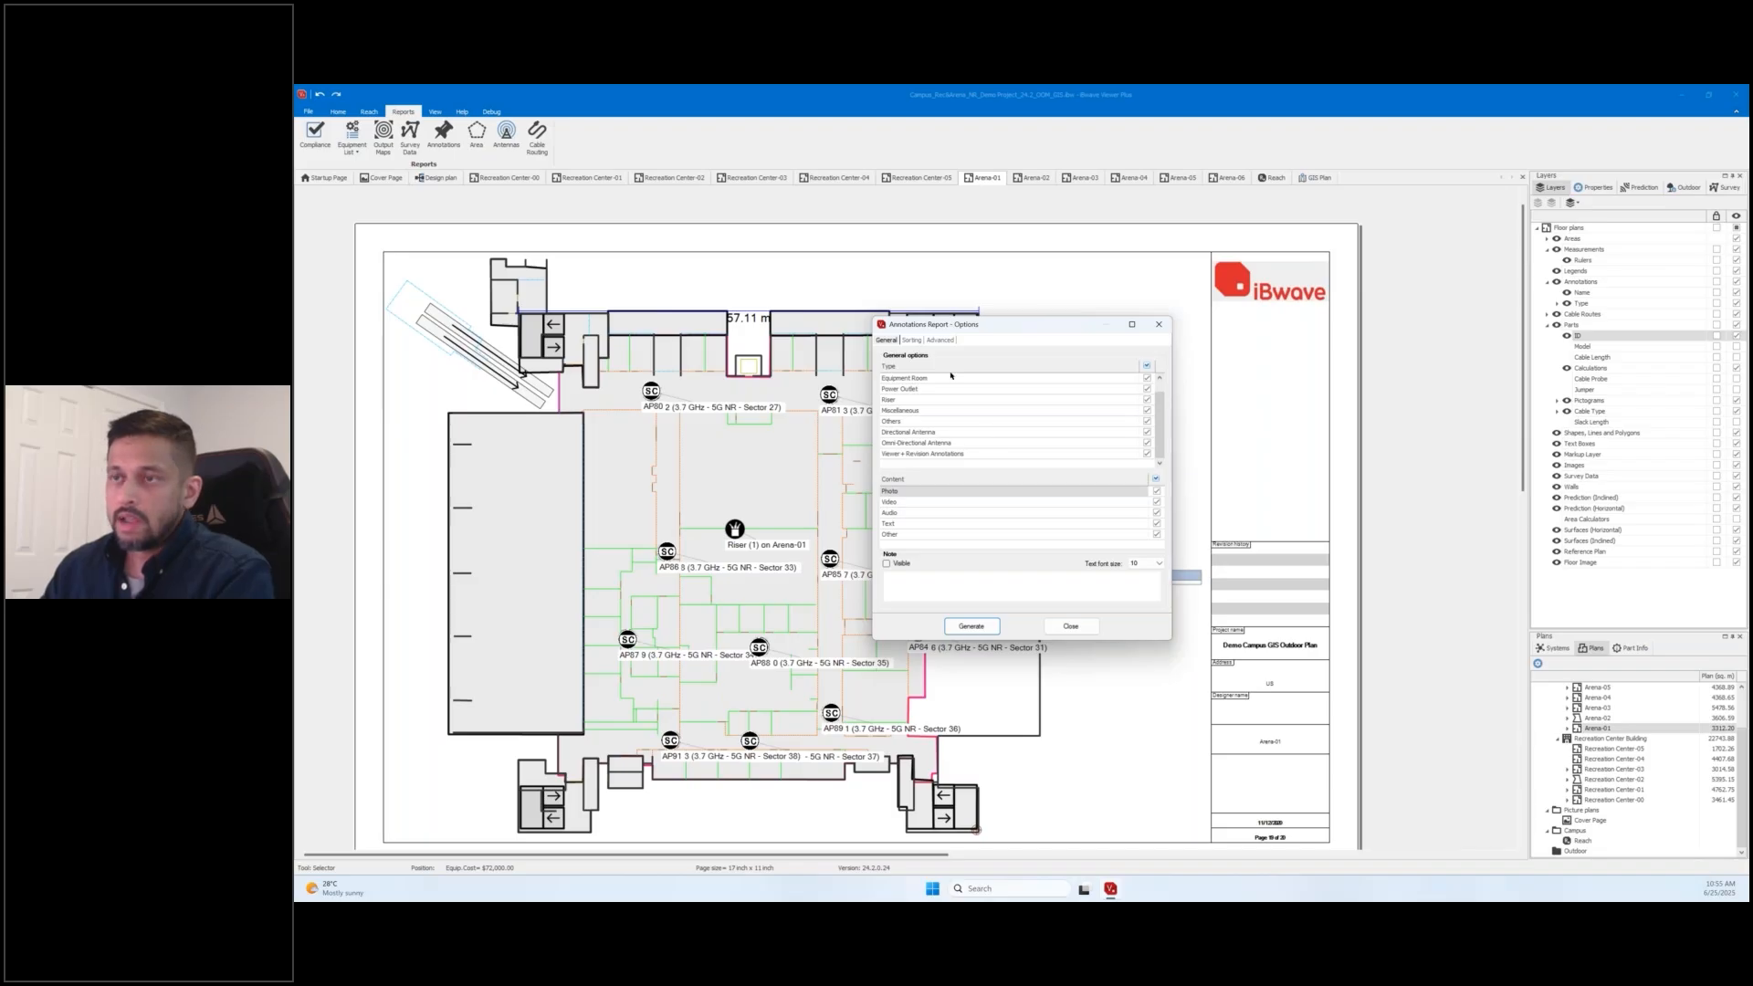
click(972, 626)
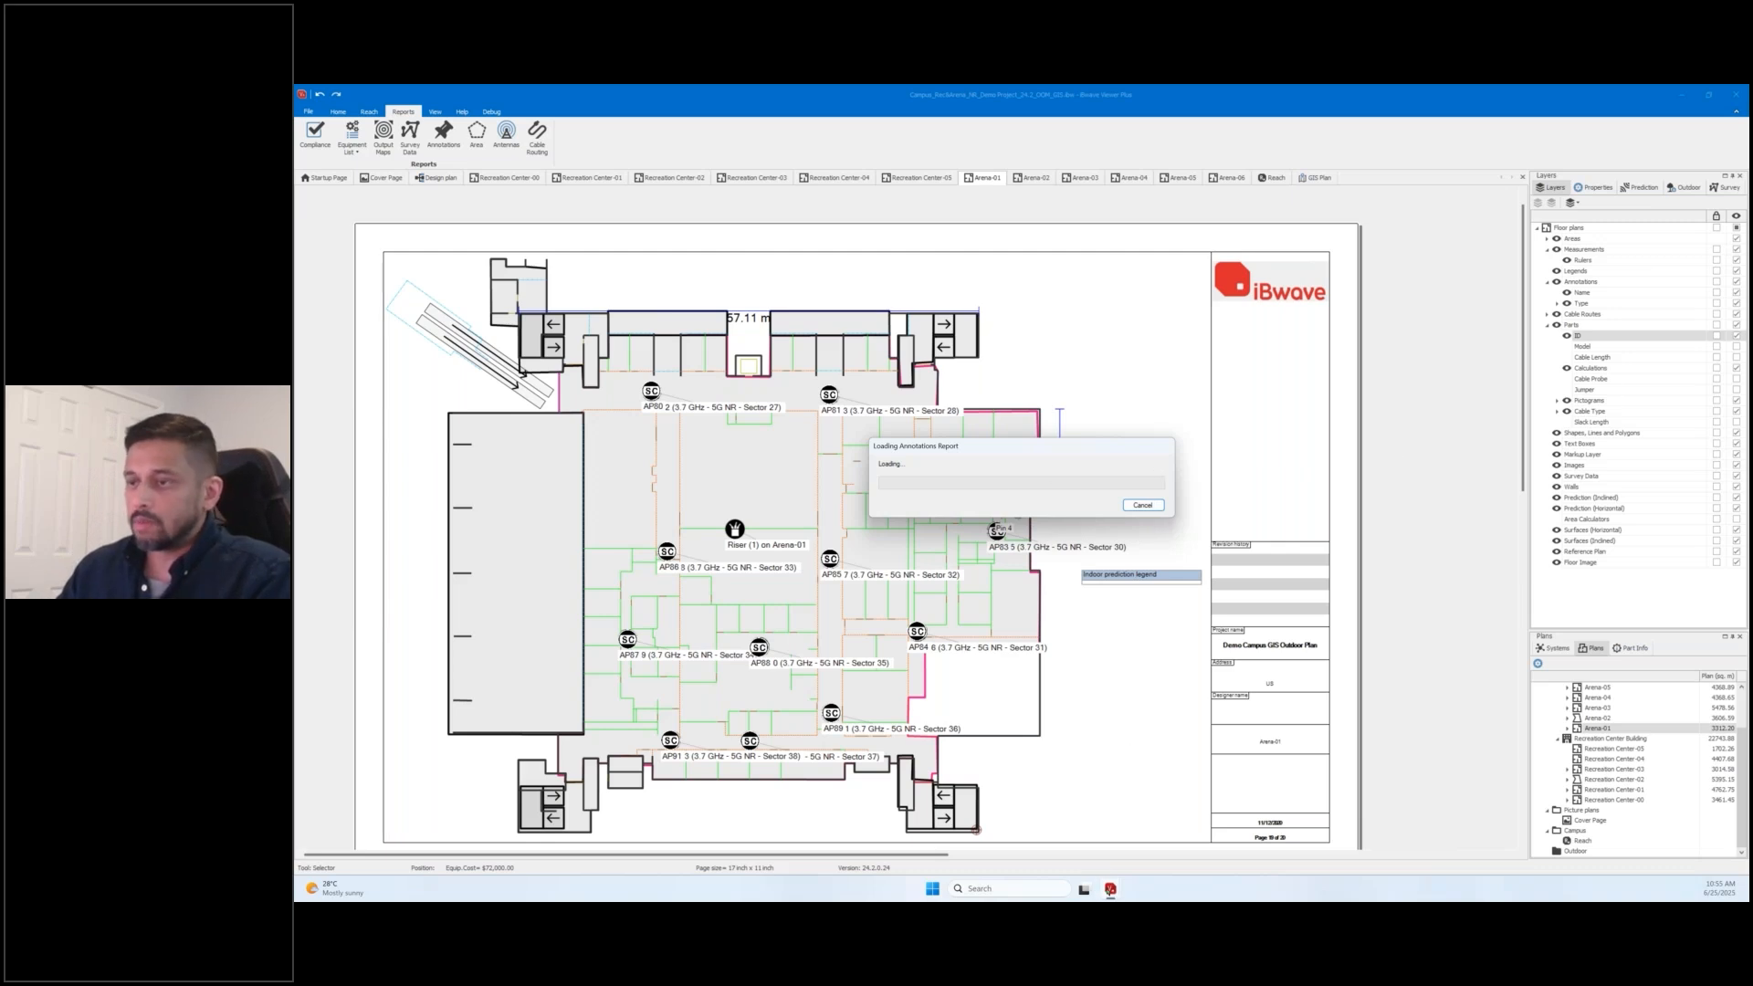
mouse_move(1111, 888)
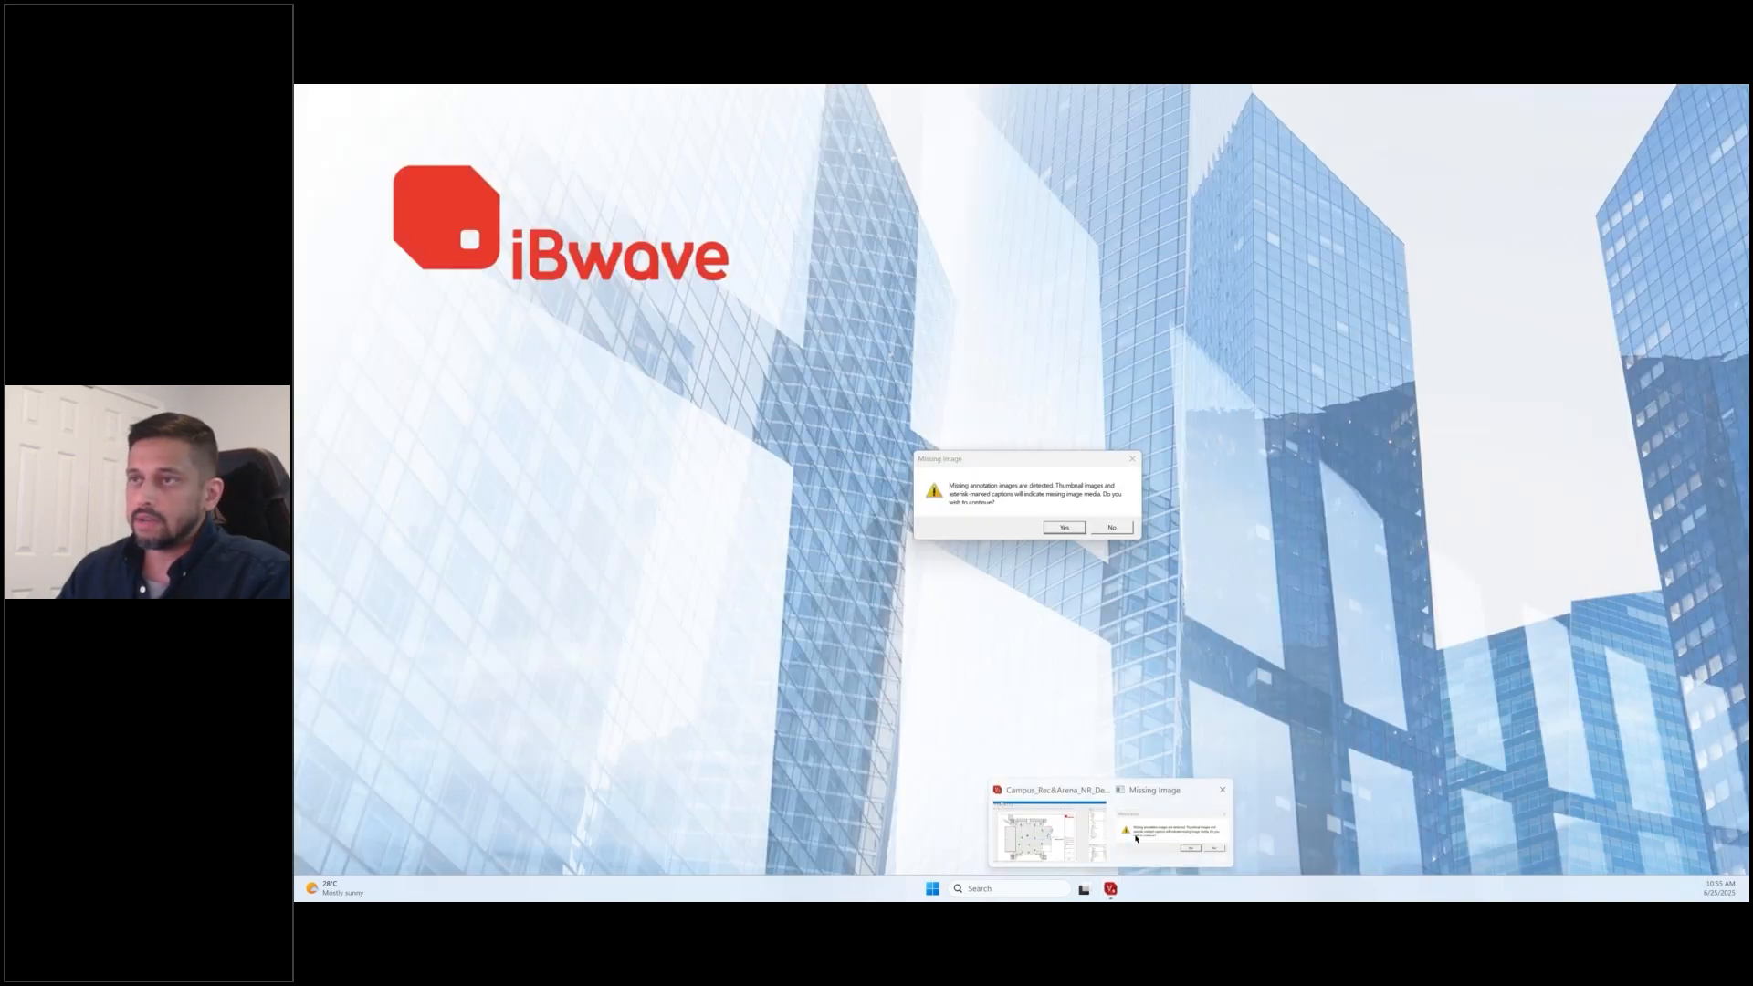
click(1135, 841)
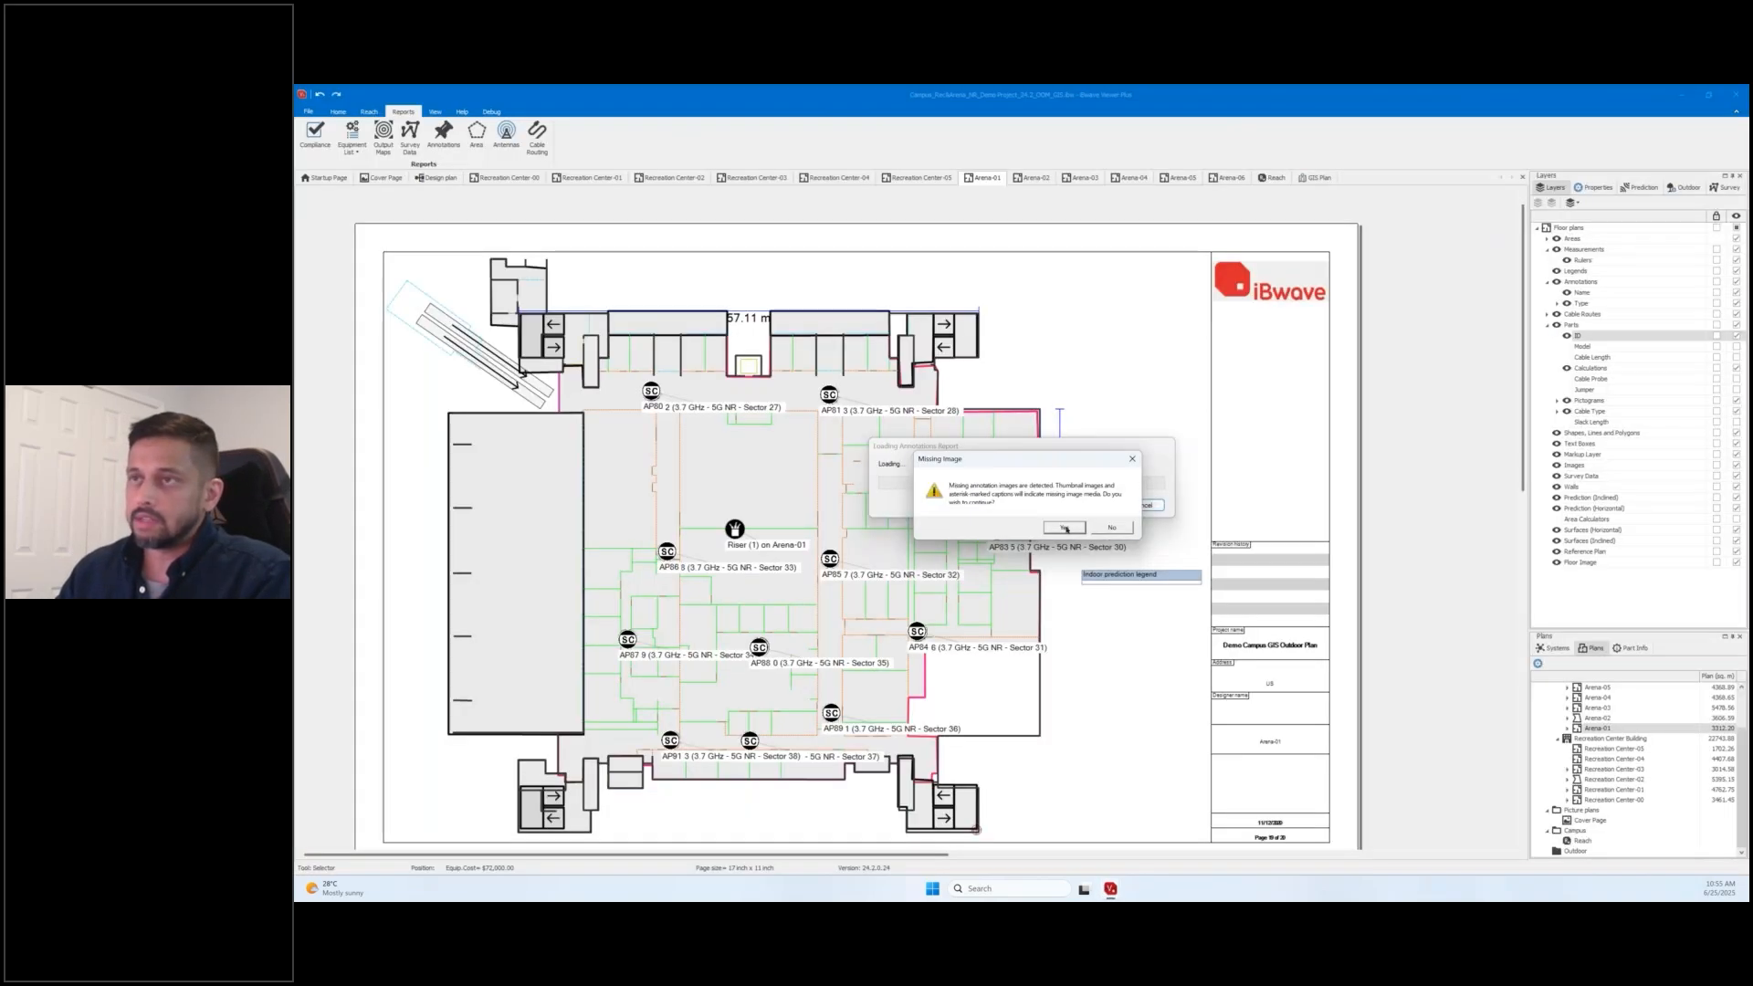
click(1066, 526)
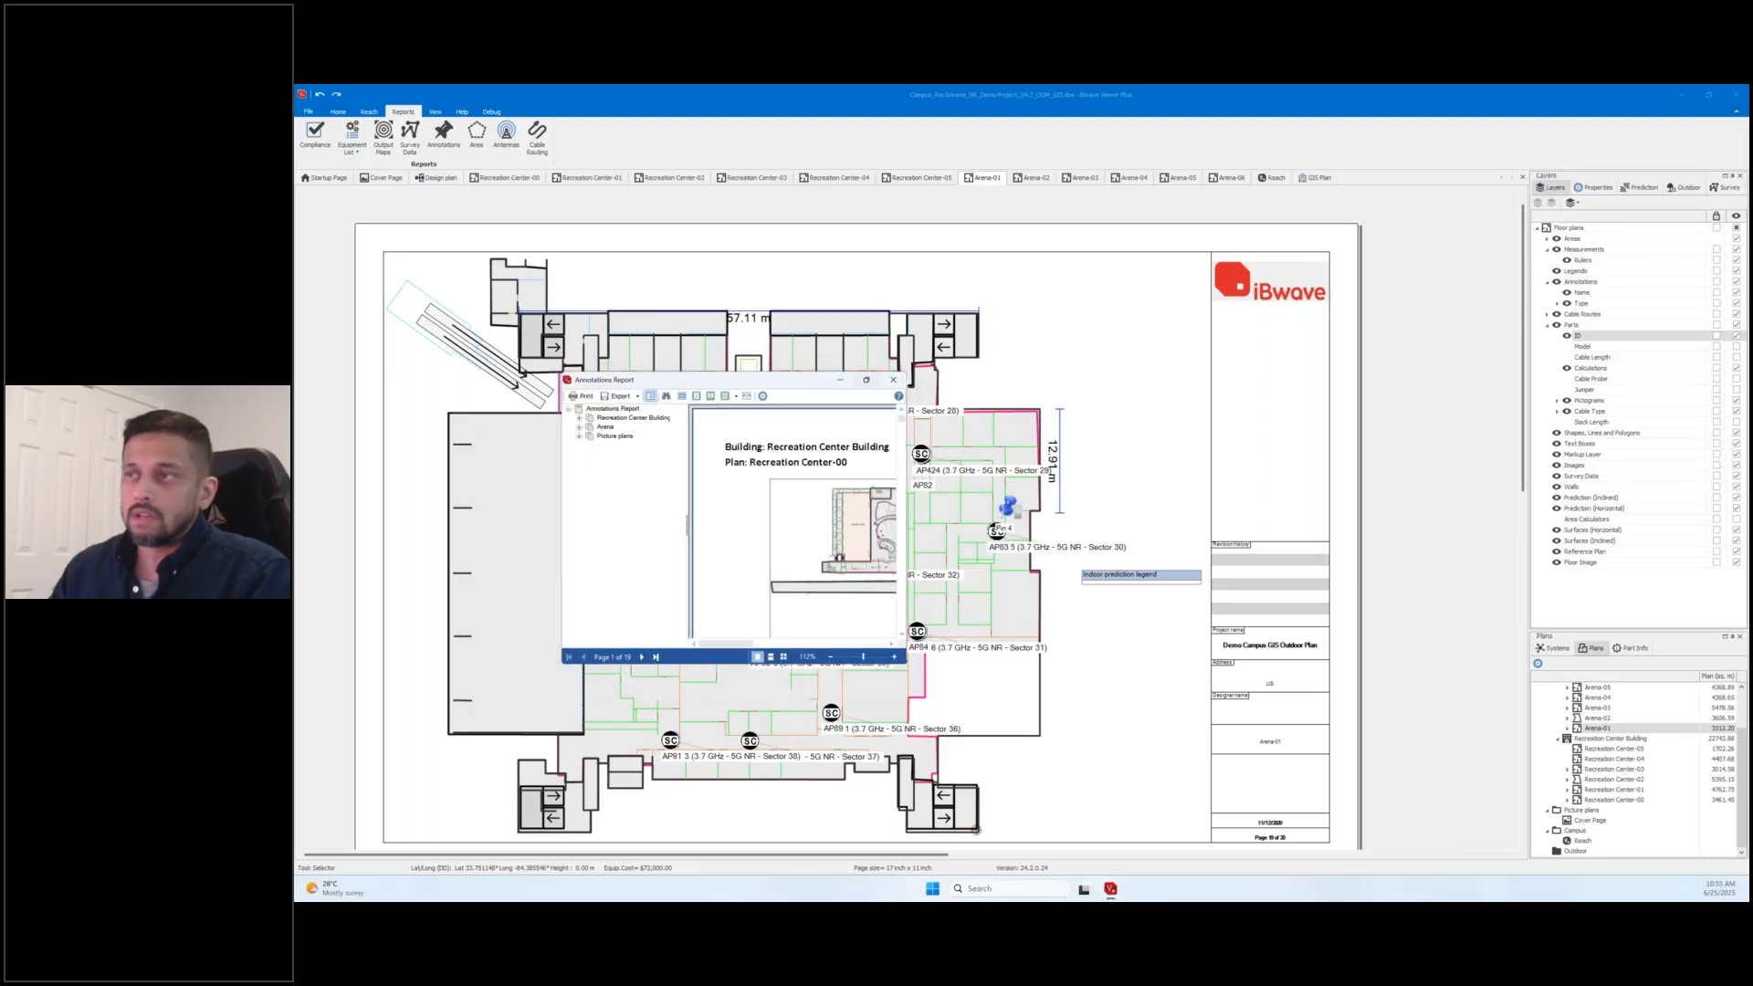
Maximize the annotations report and review its plan pages and photos through to the Pin 4 note on the Arena-01 plan.
click(866, 380)
scroll(1440, 439, down, 2)
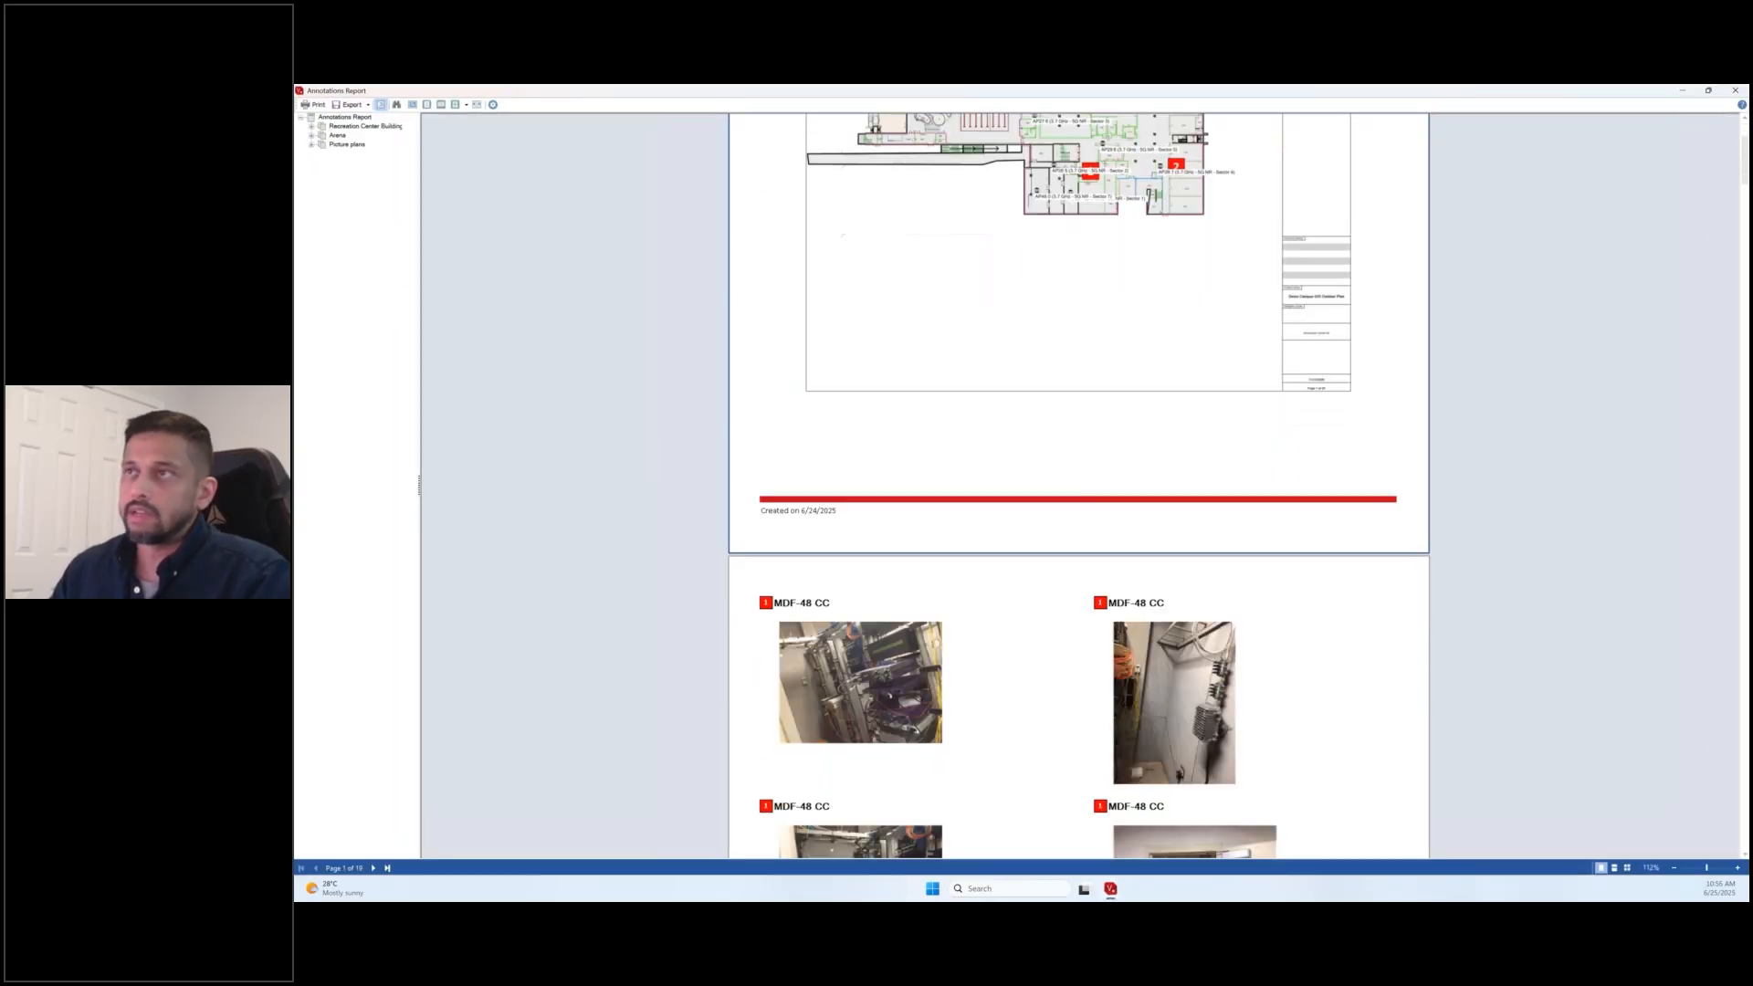
scroll(1370, 442, down, 10)
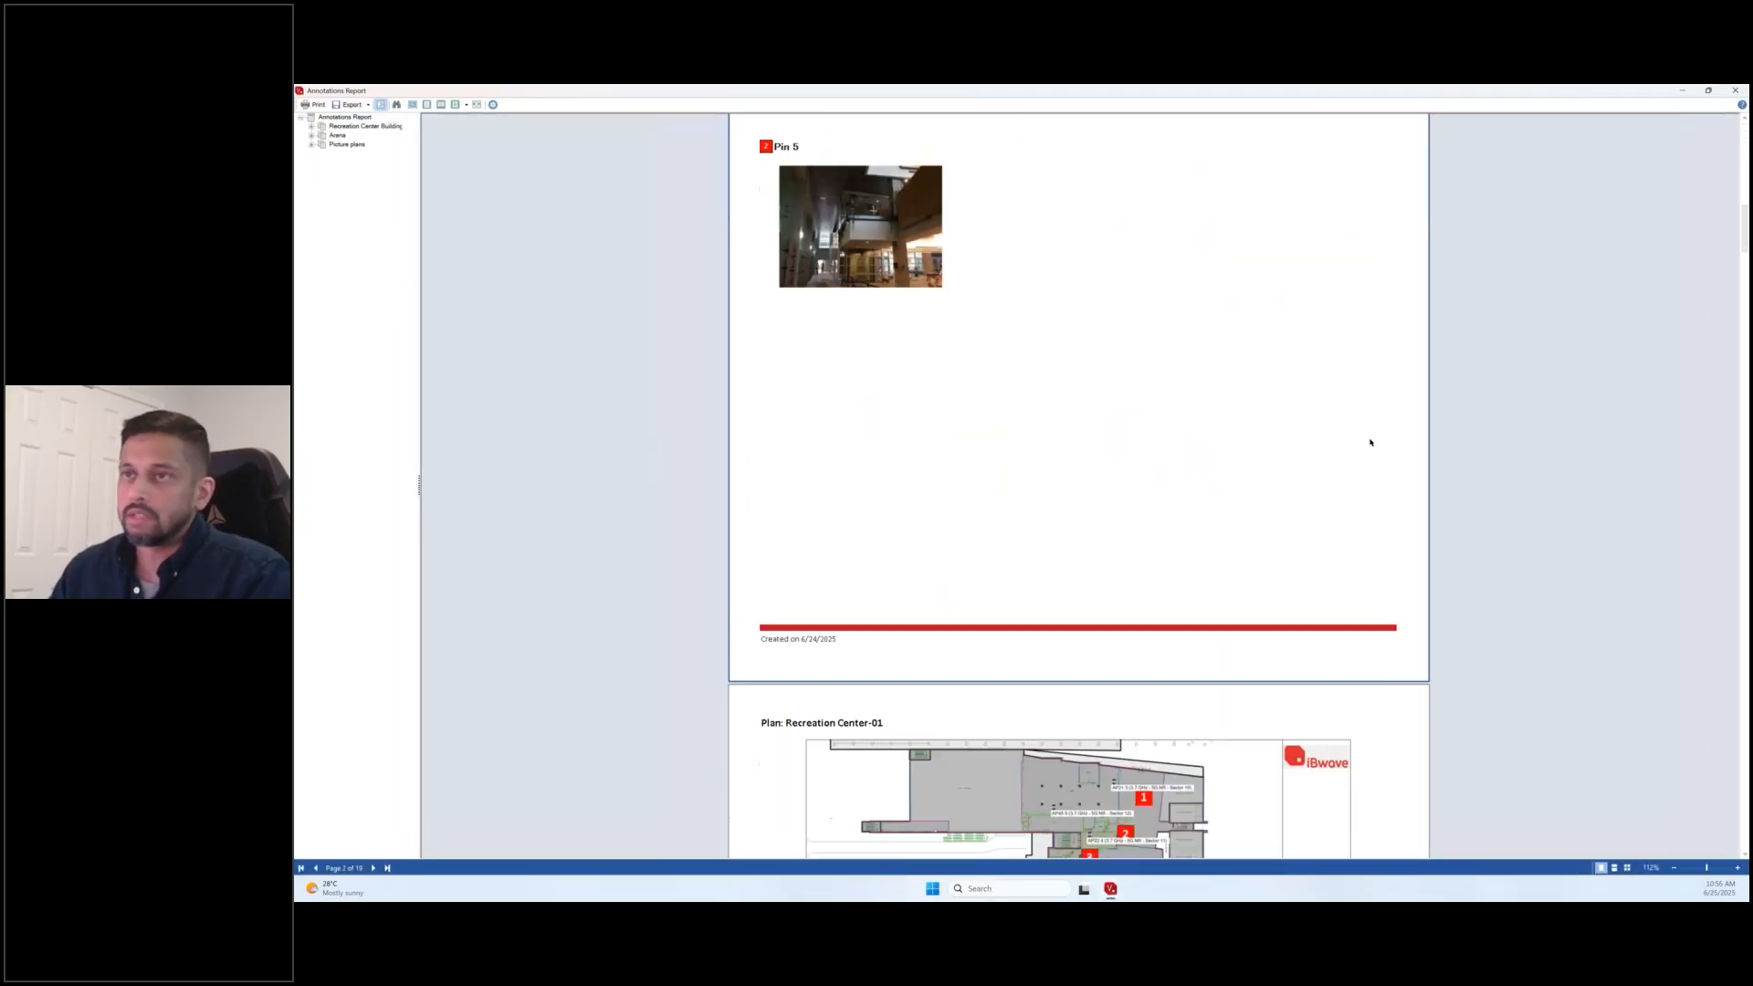
scroll(1370, 442, down, 10)
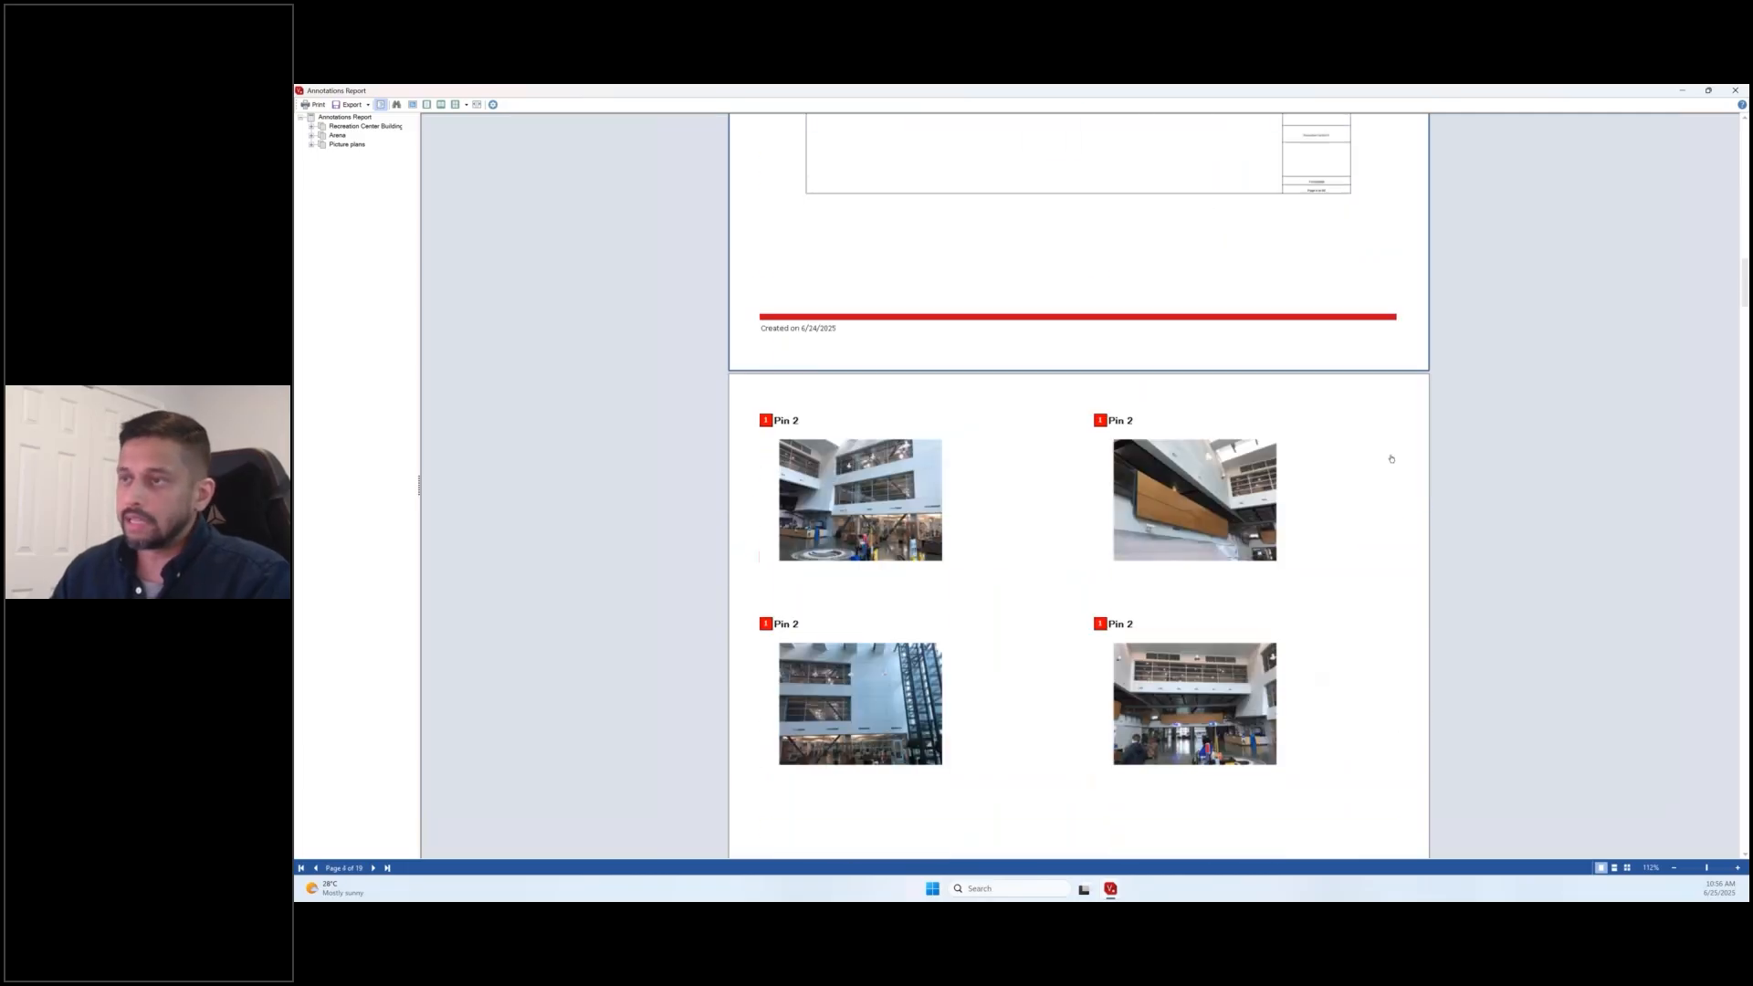
scroll(1392, 459, down, 10)
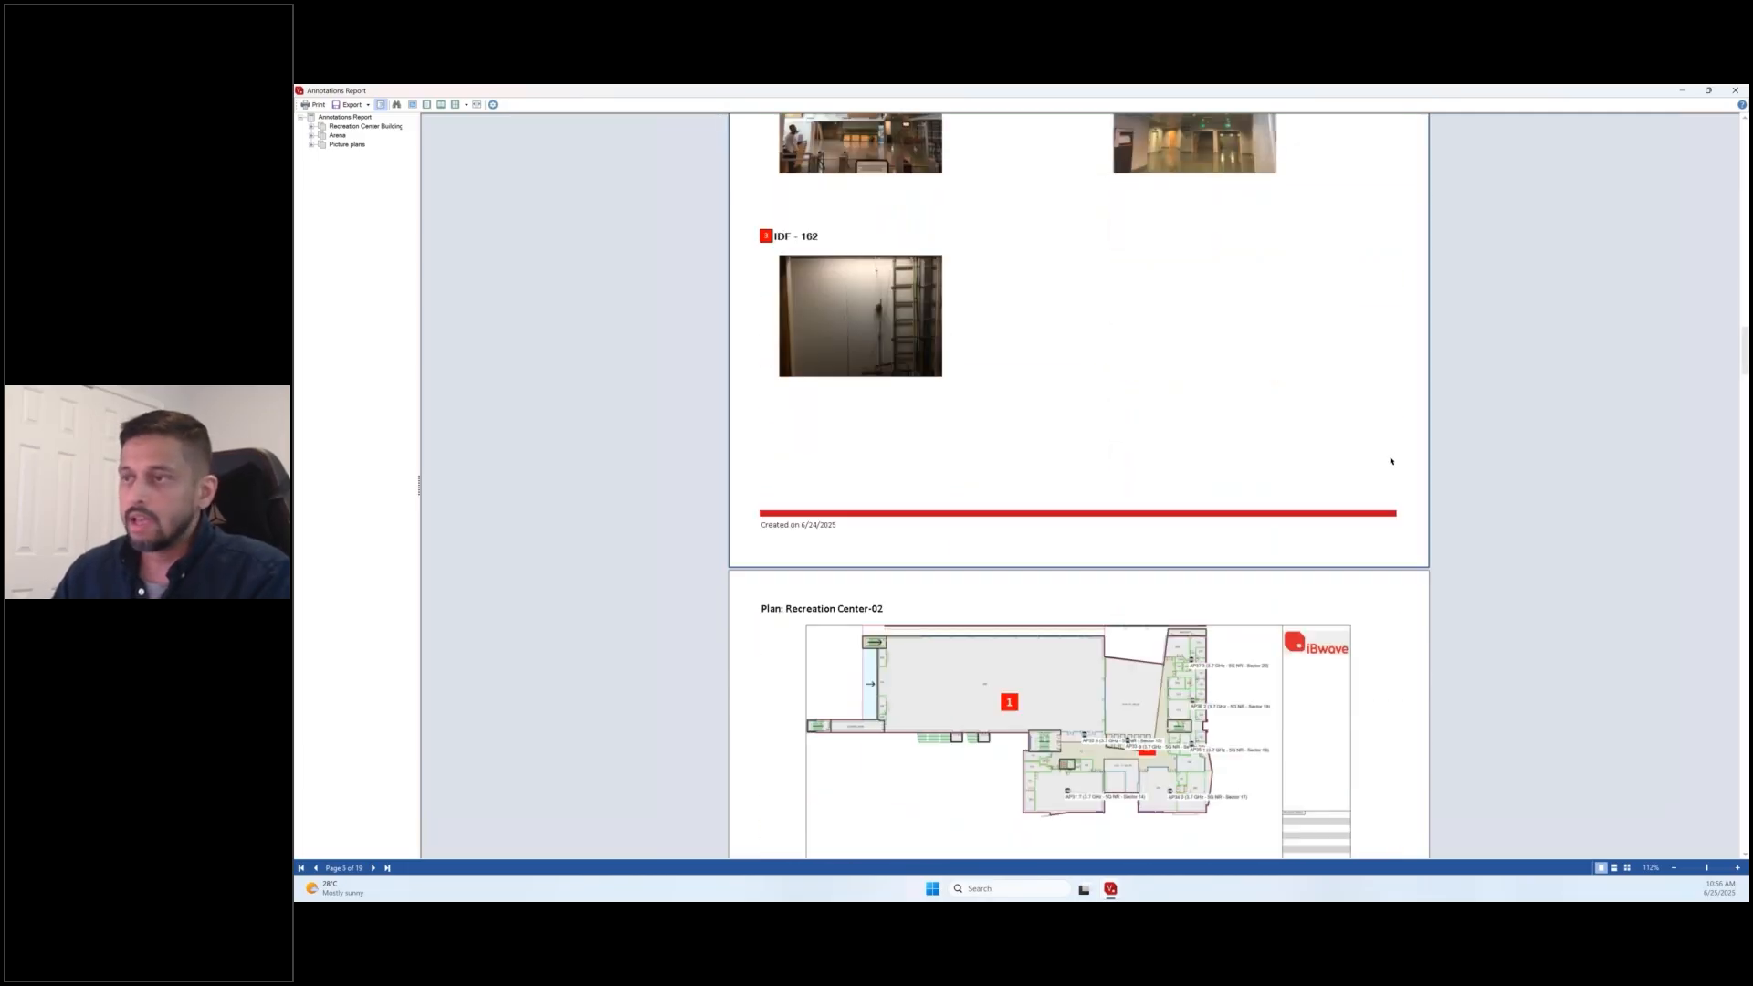
scroll(1392, 460, down, 10)
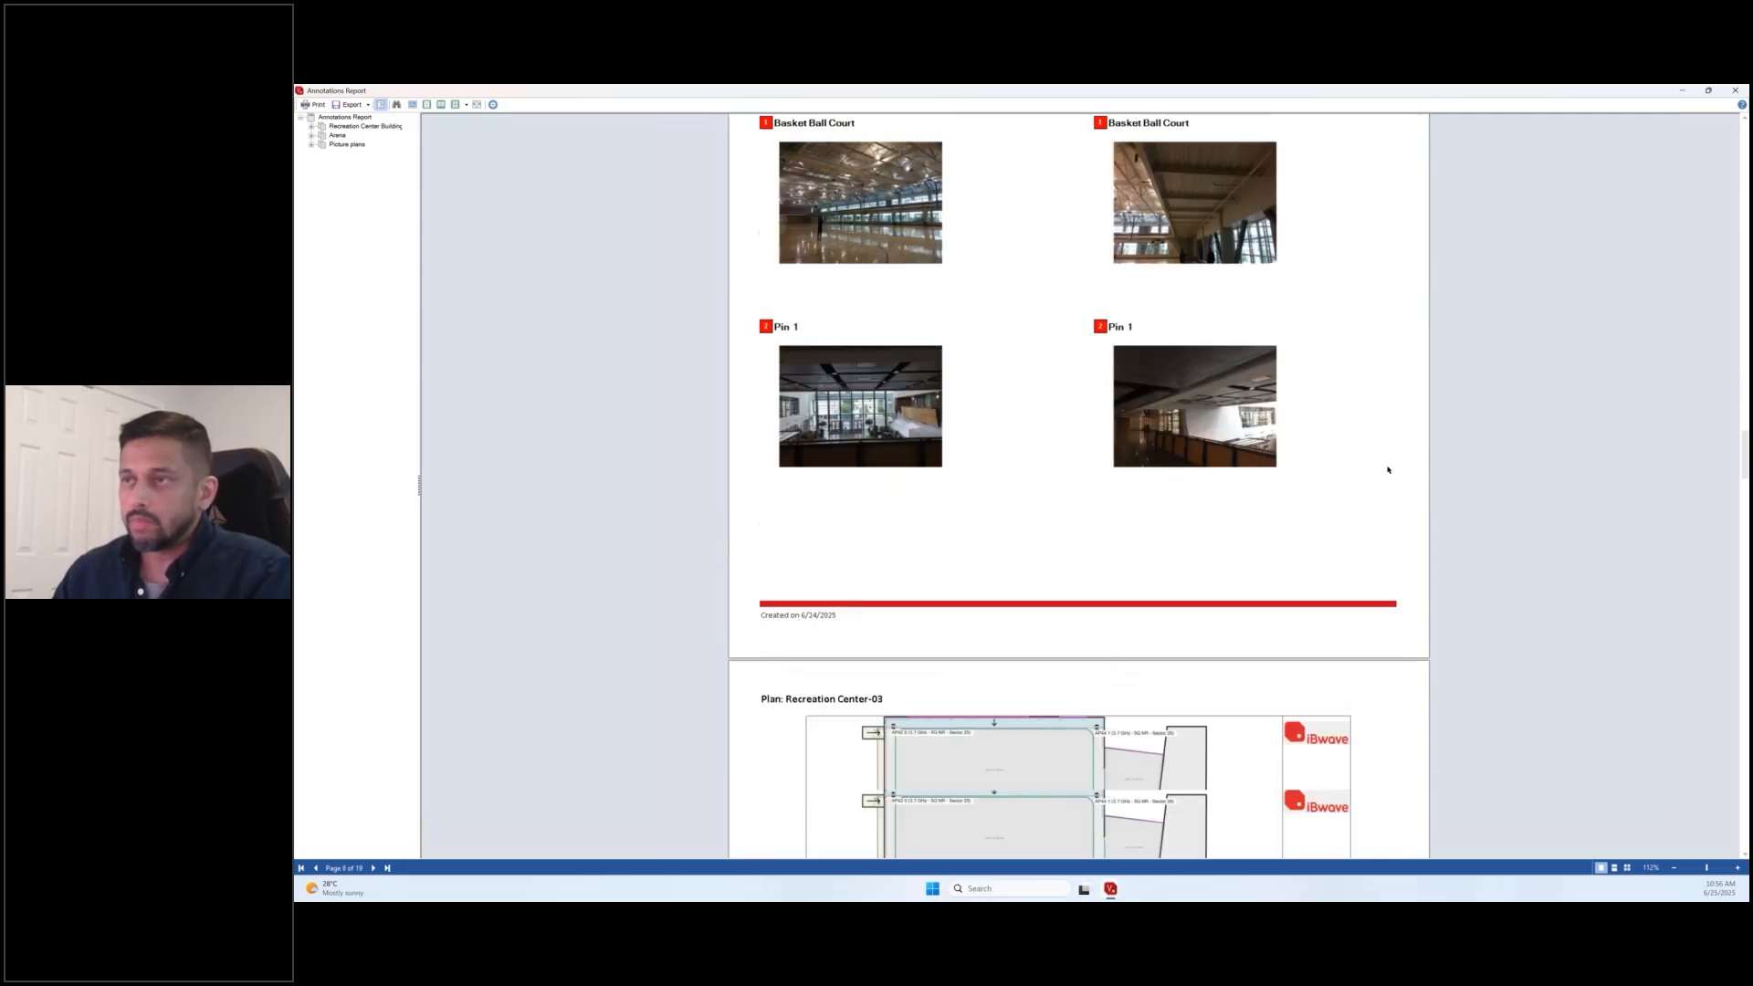
scroll(1388, 469, down, 10)
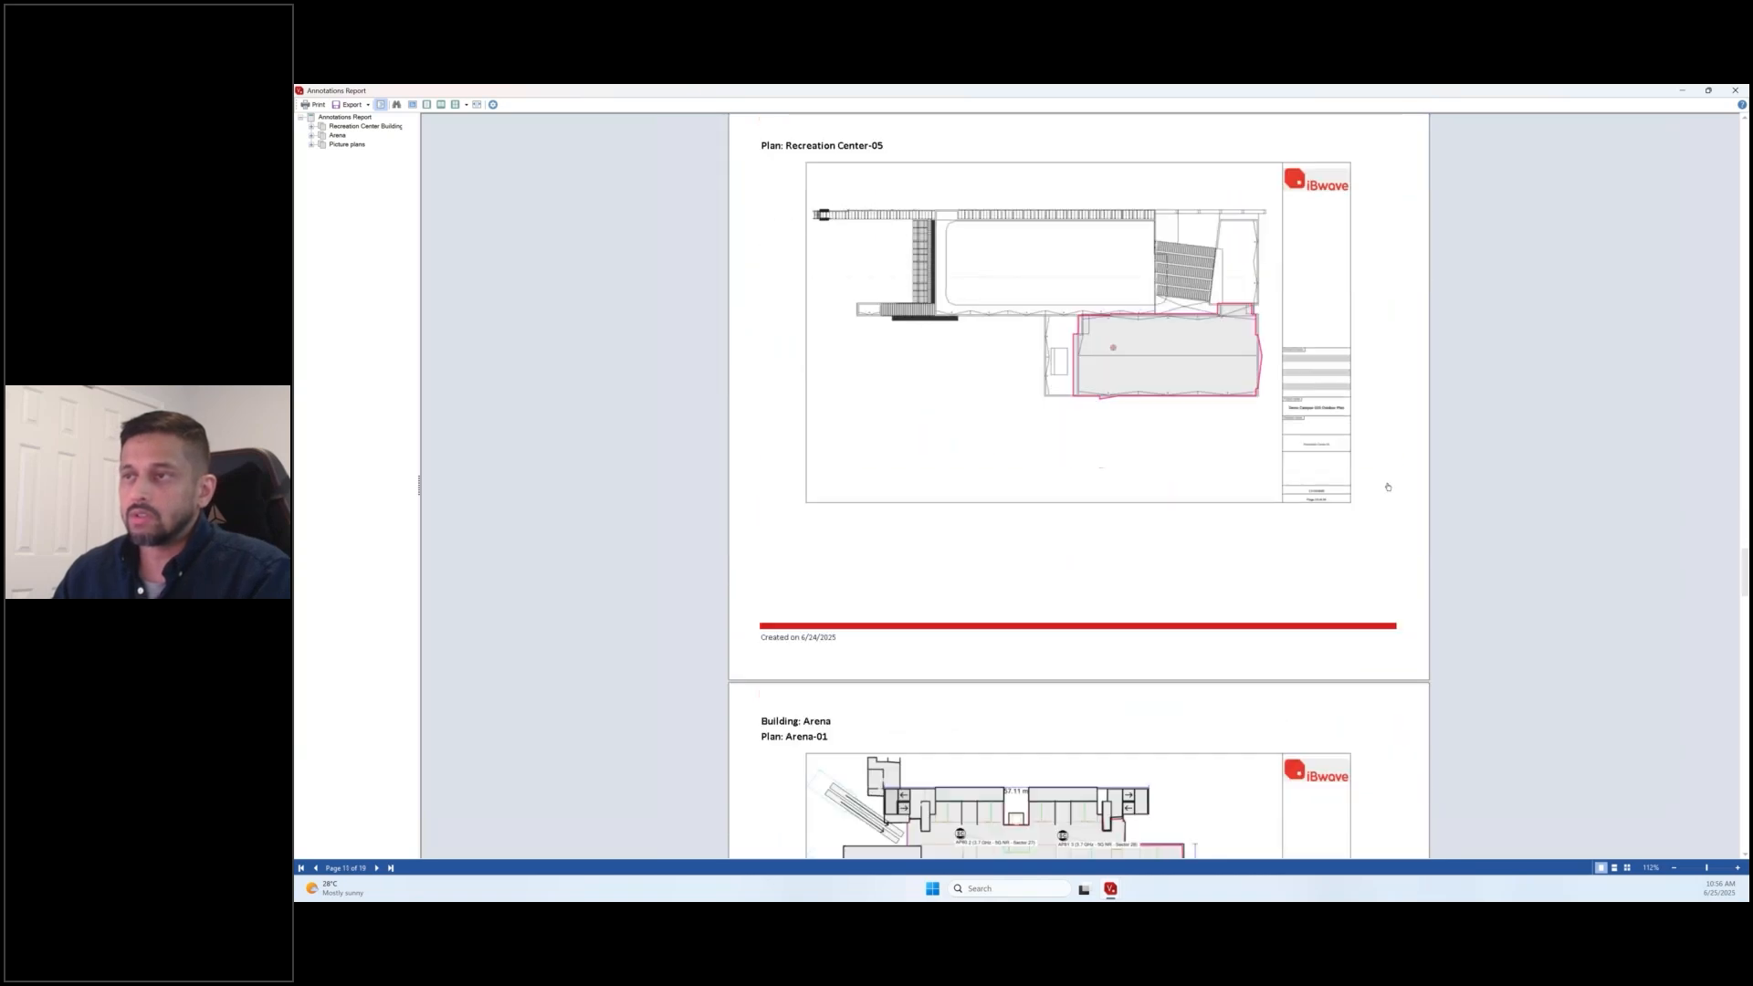
scroll(1388, 487, down, 5)
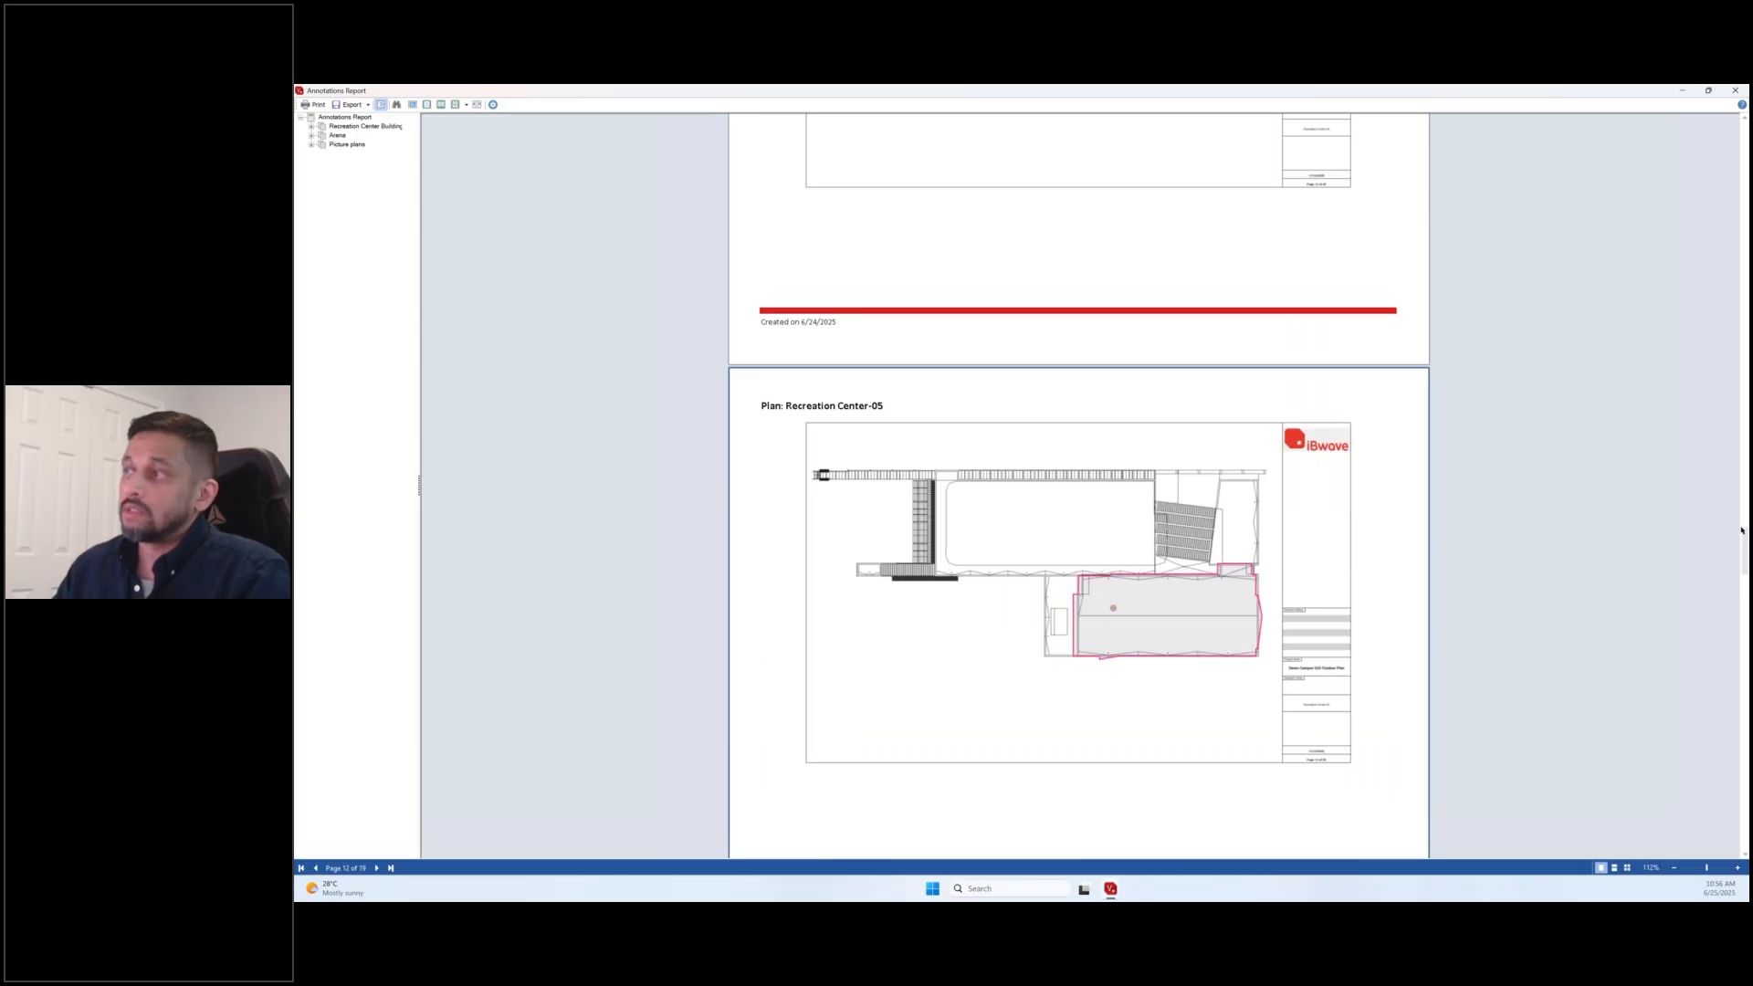
drag(1741, 529, 1743, 626)
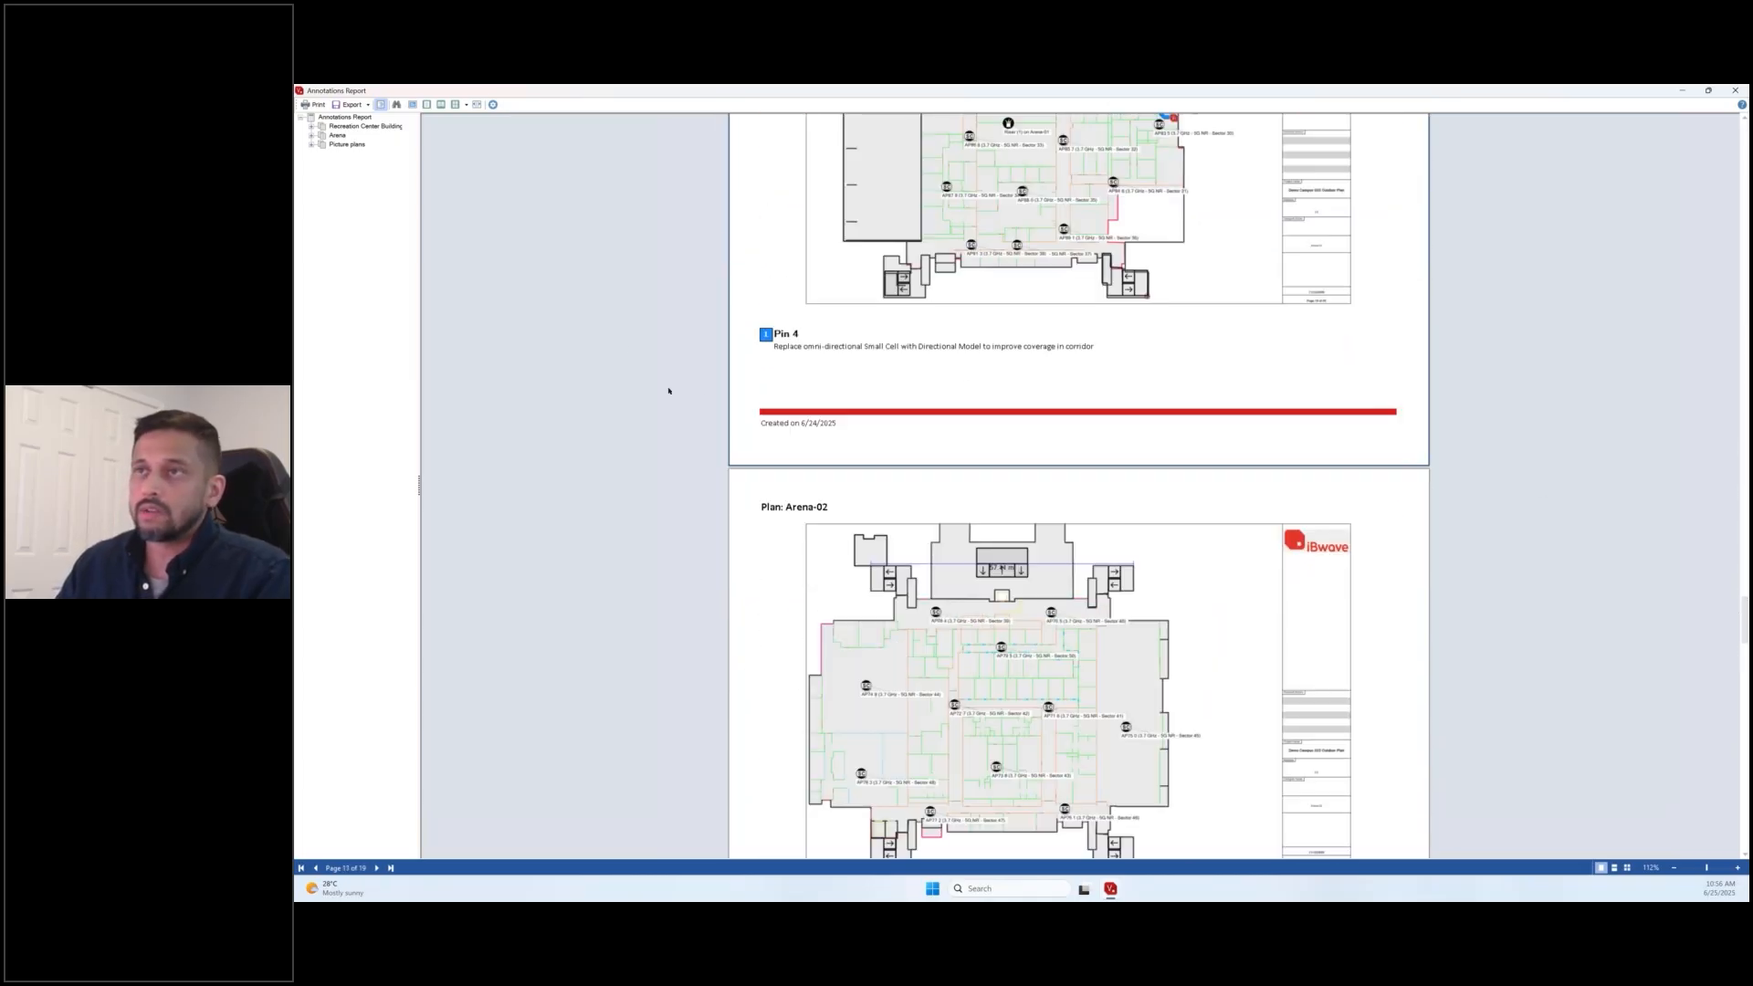
scroll(786, 382, up, 3)
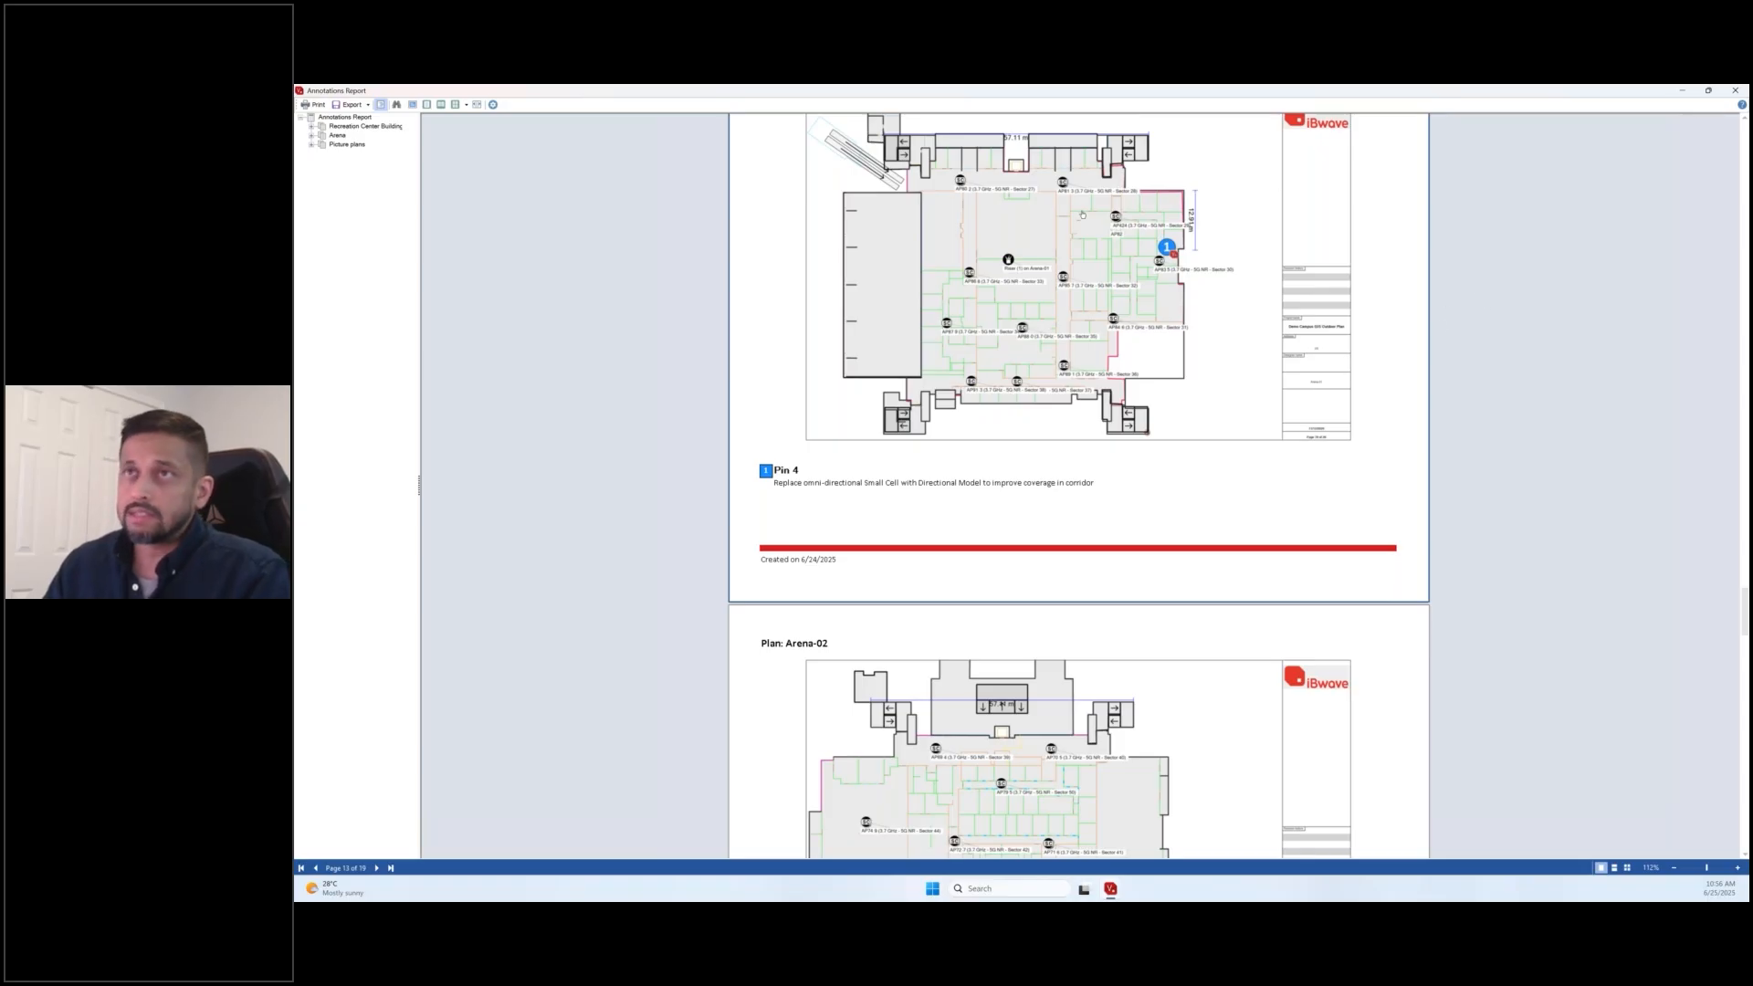
Check the annotations report's options and available export formats without changing anything, and close the report.
click(494, 105)
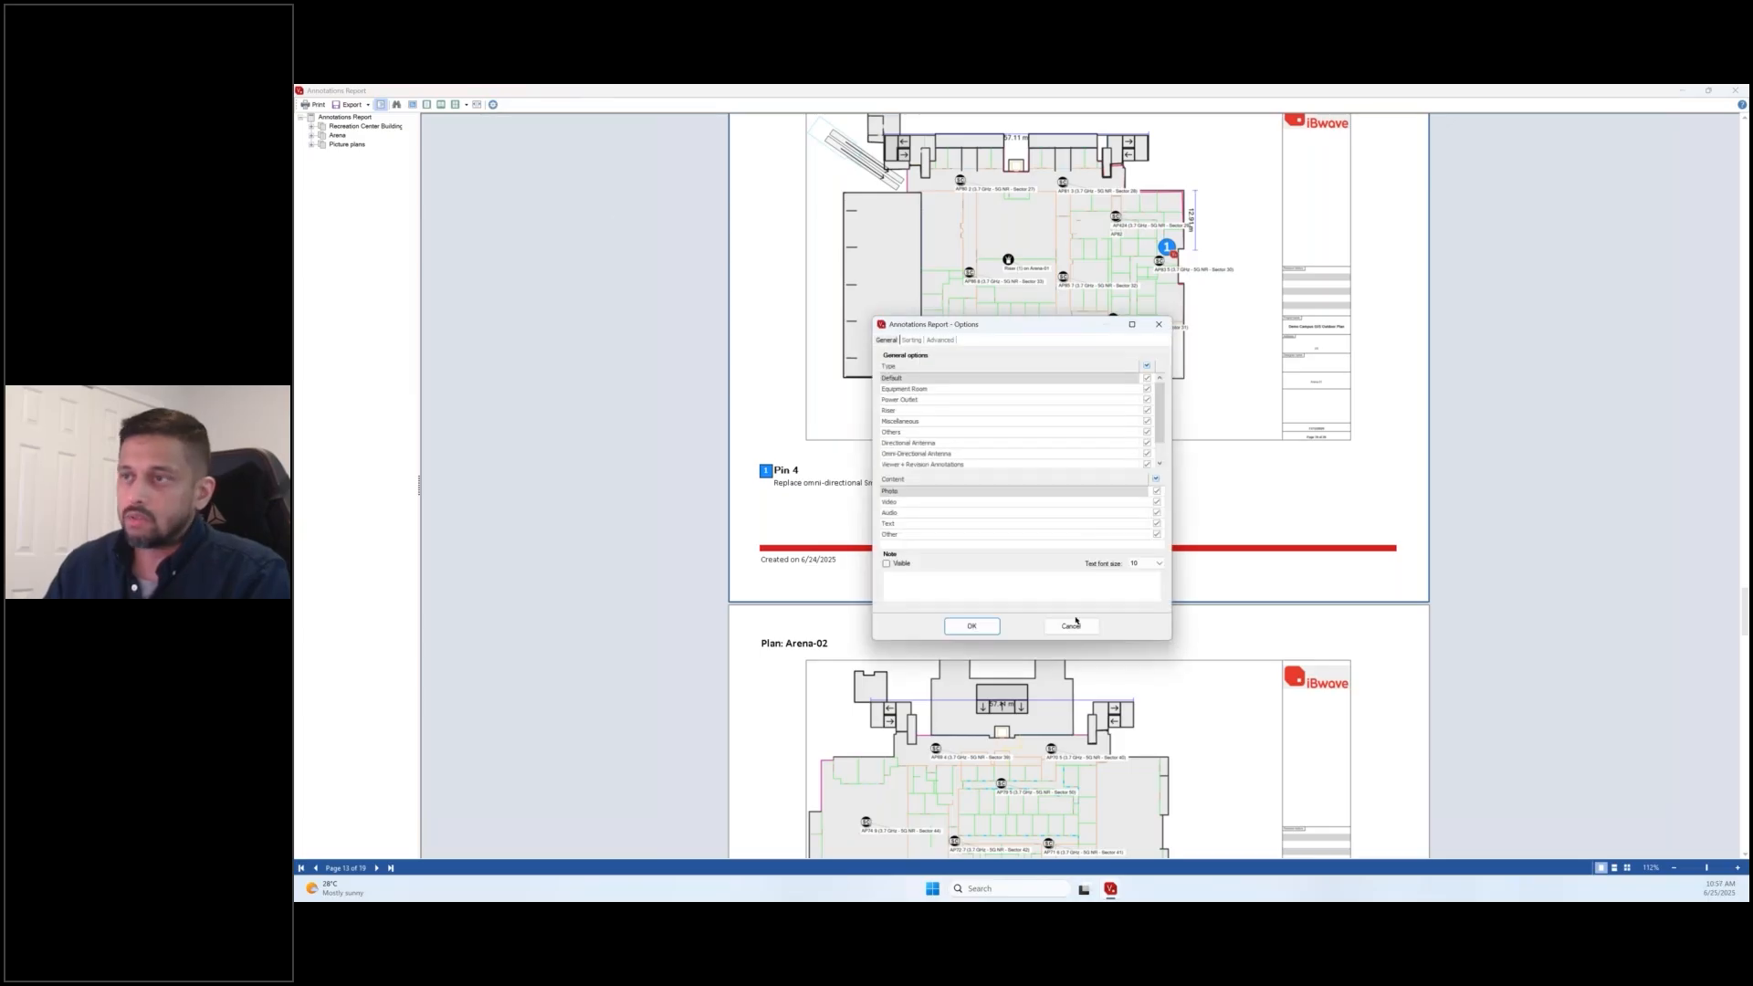
click(1073, 625)
click(359, 105)
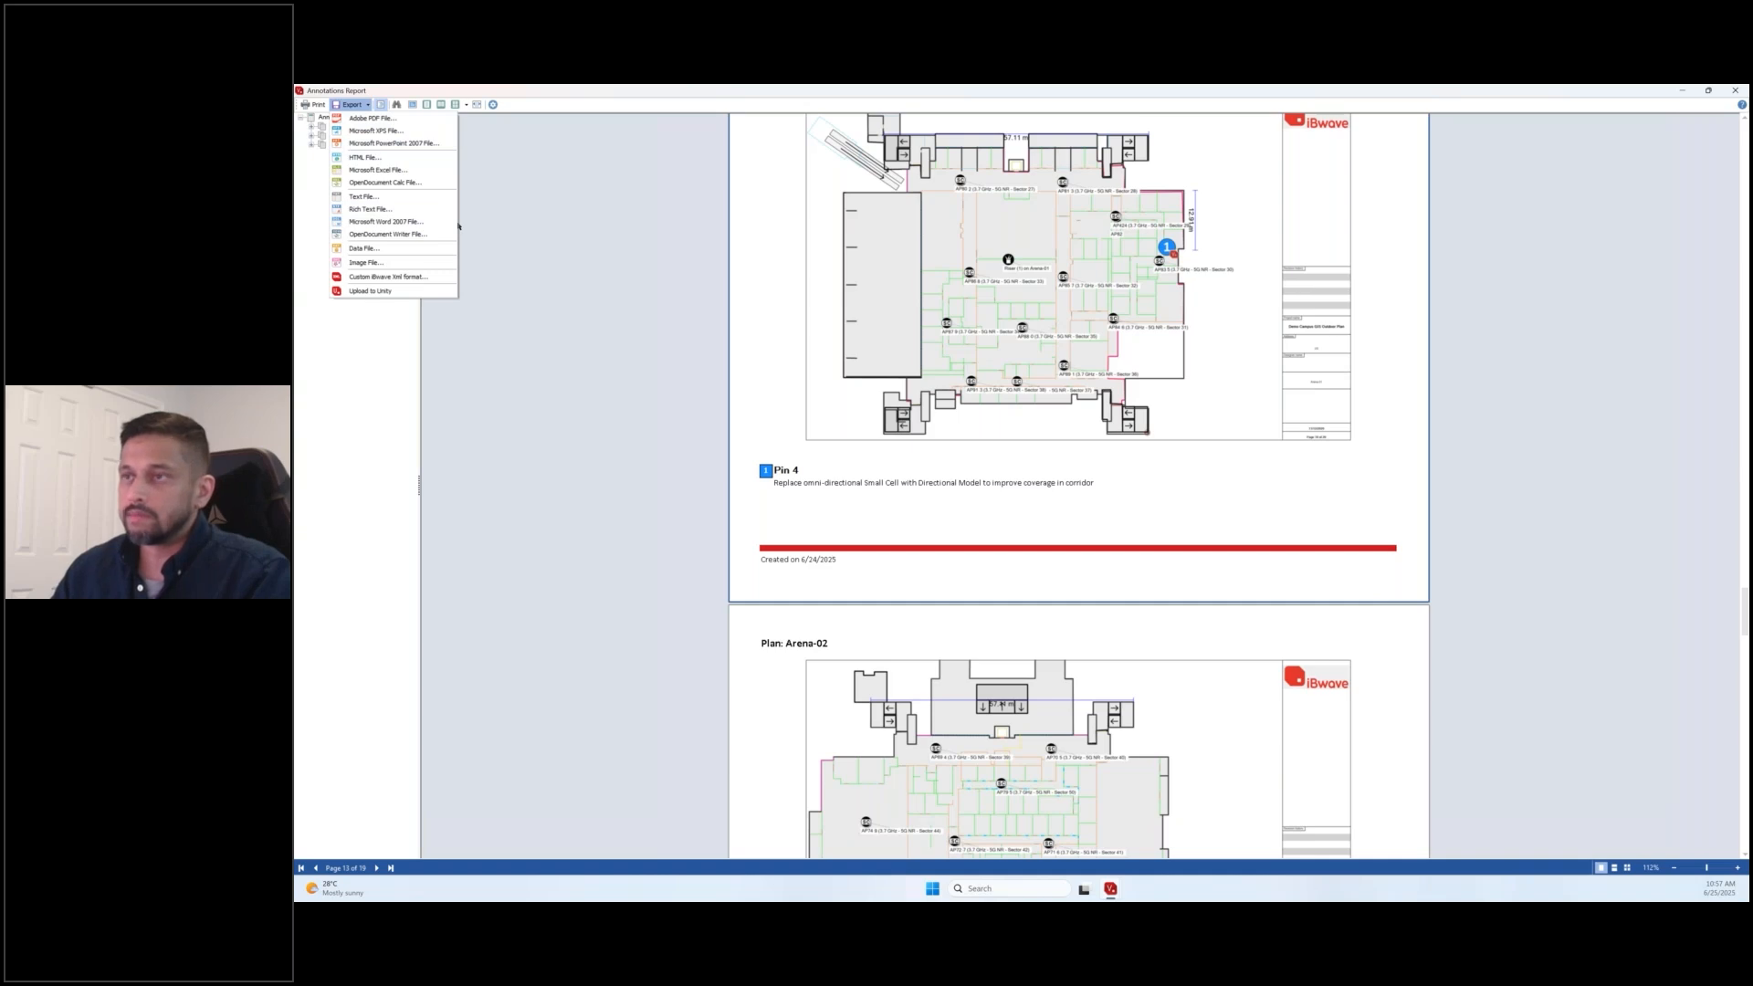
click(671, 280)
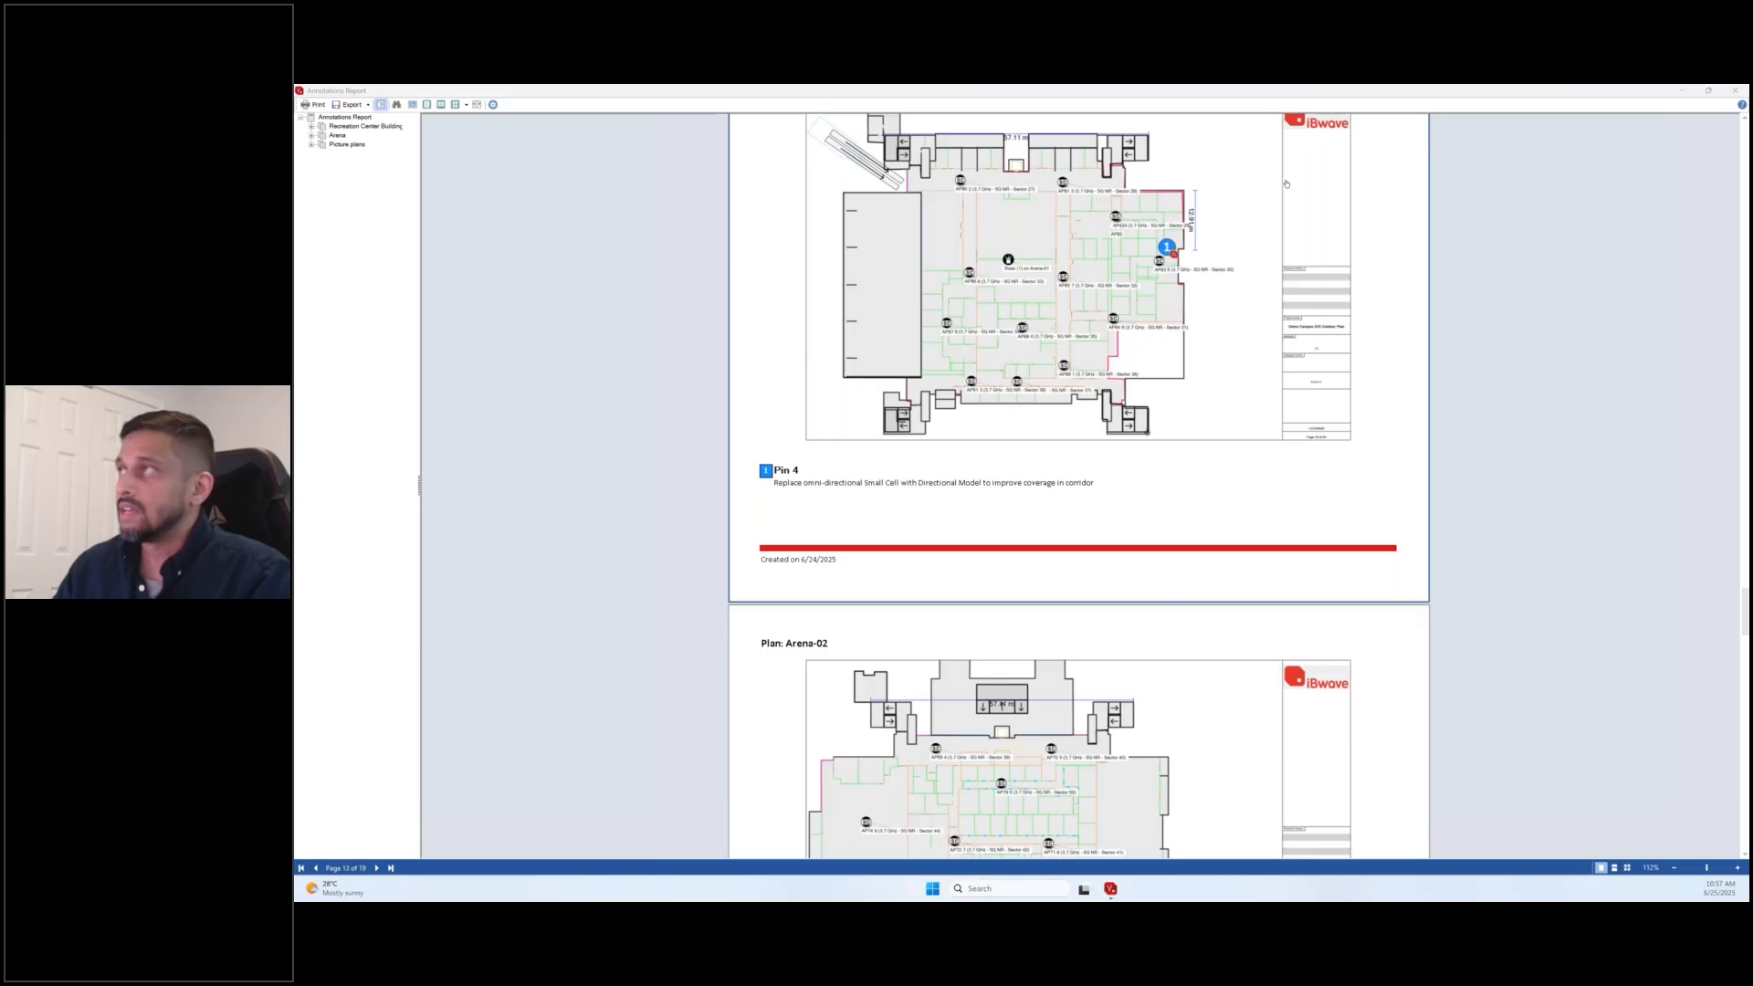
click(1736, 90)
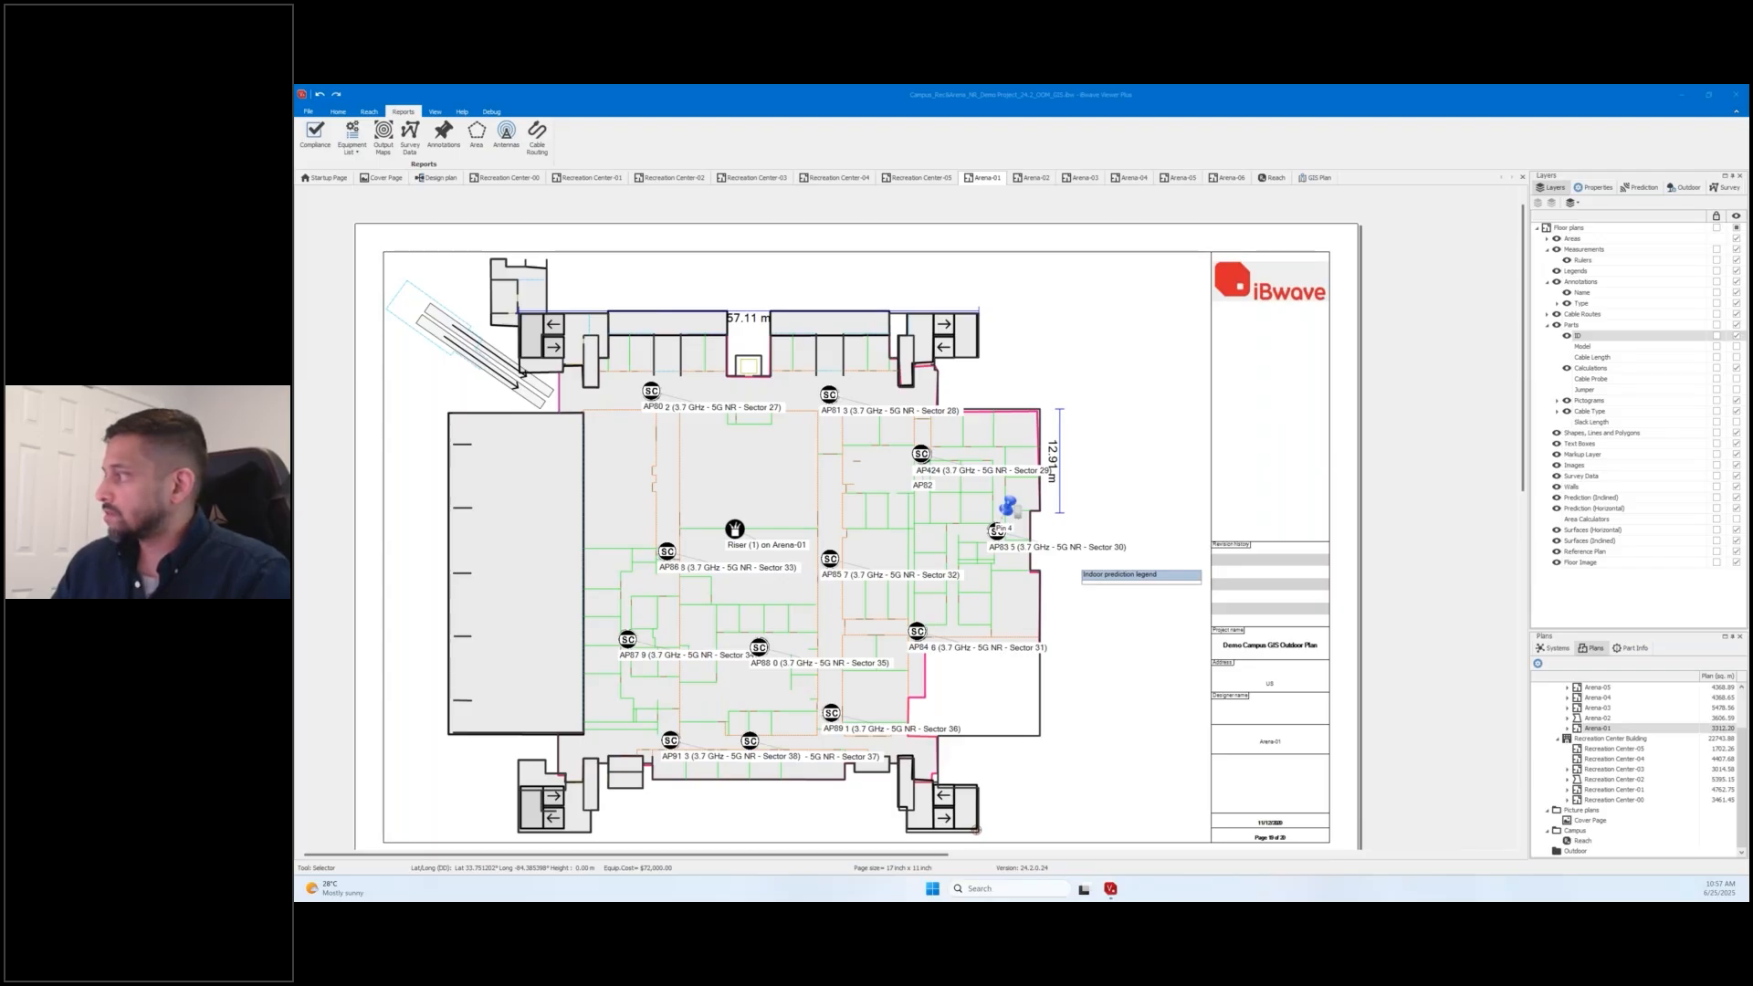
key(super+d)
key(super+d)
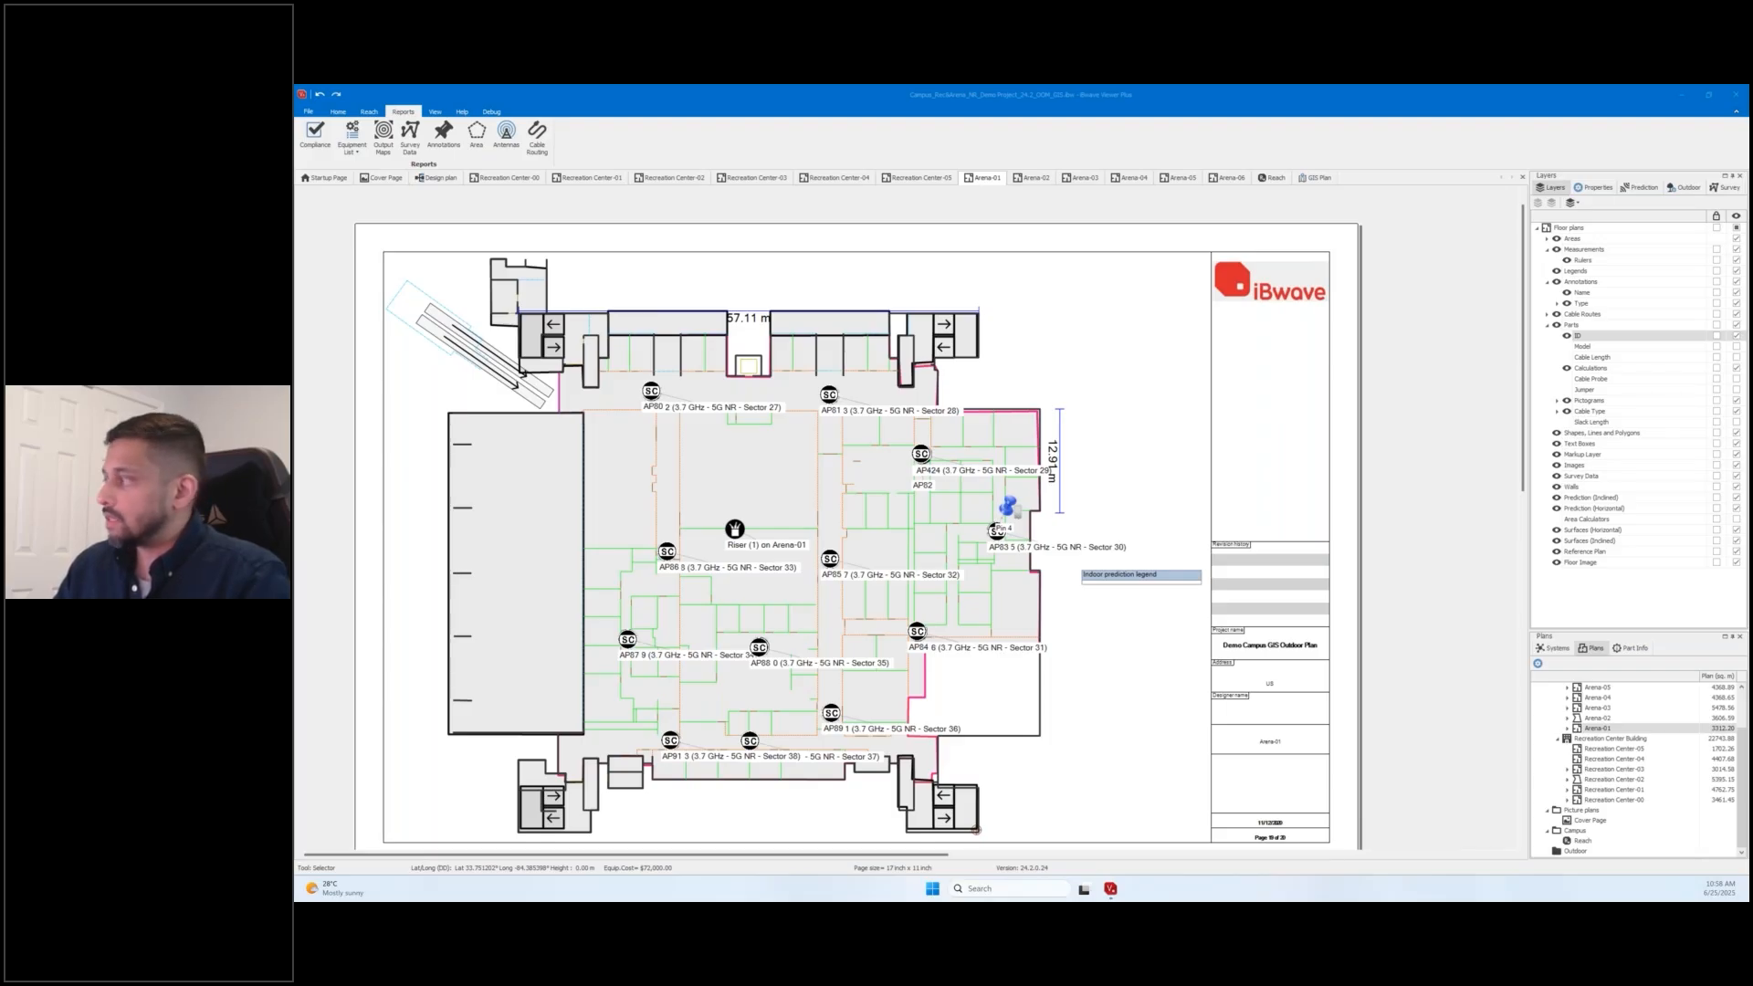
Shift access point AP83 slightly to the left on the Arena-01 floor plan and show its design sibling.
click(339, 112)
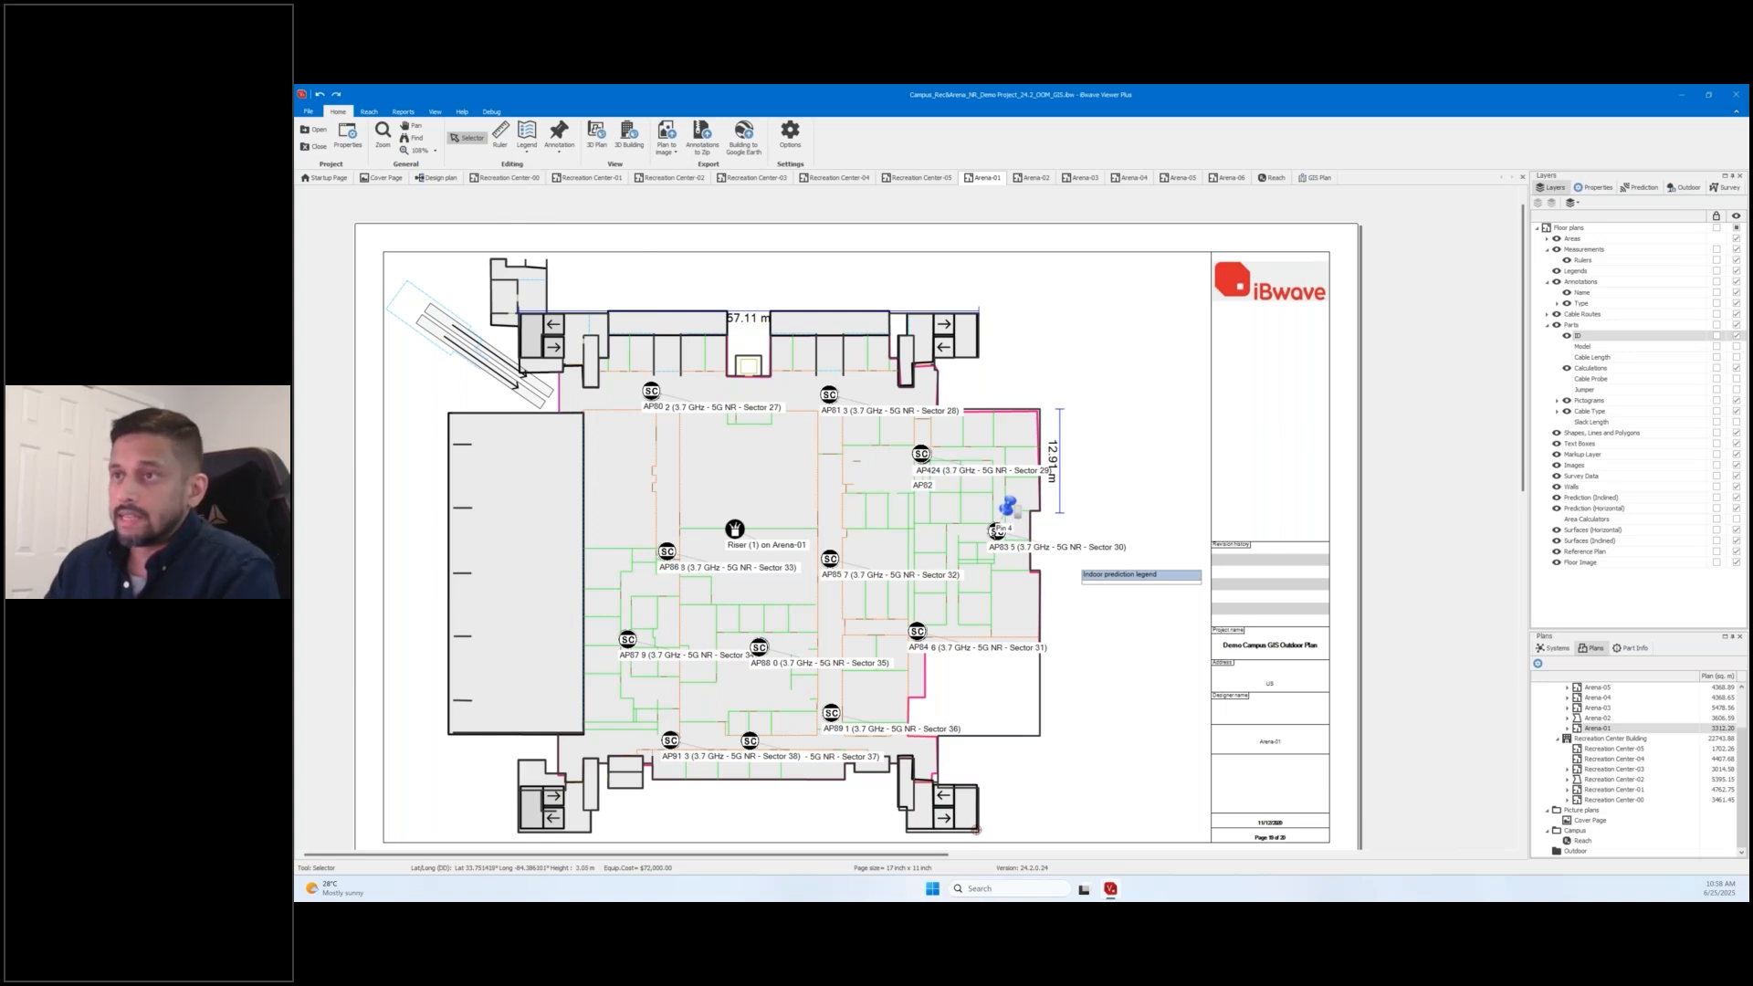
mouse_move(997, 531)
mouse_down()
mouse_move(1011, 570)
mouse_move(975, 535)
mouse_up()
right_click(975, 536)
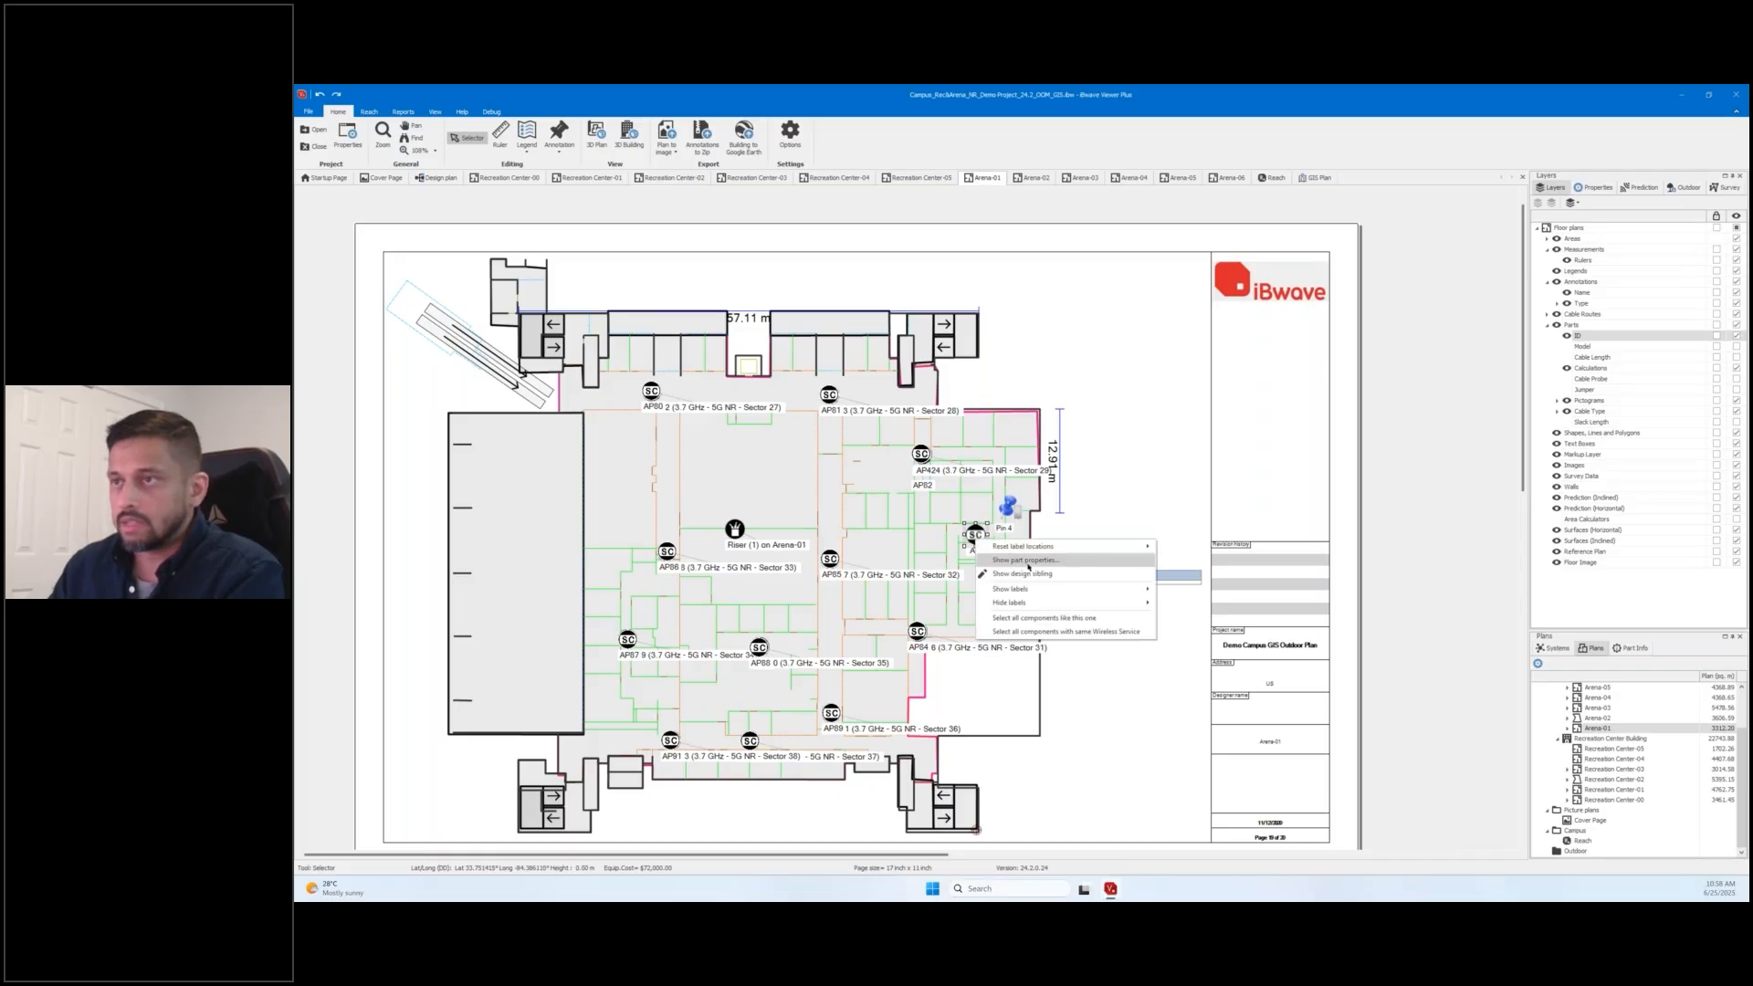
click(1027, 575)
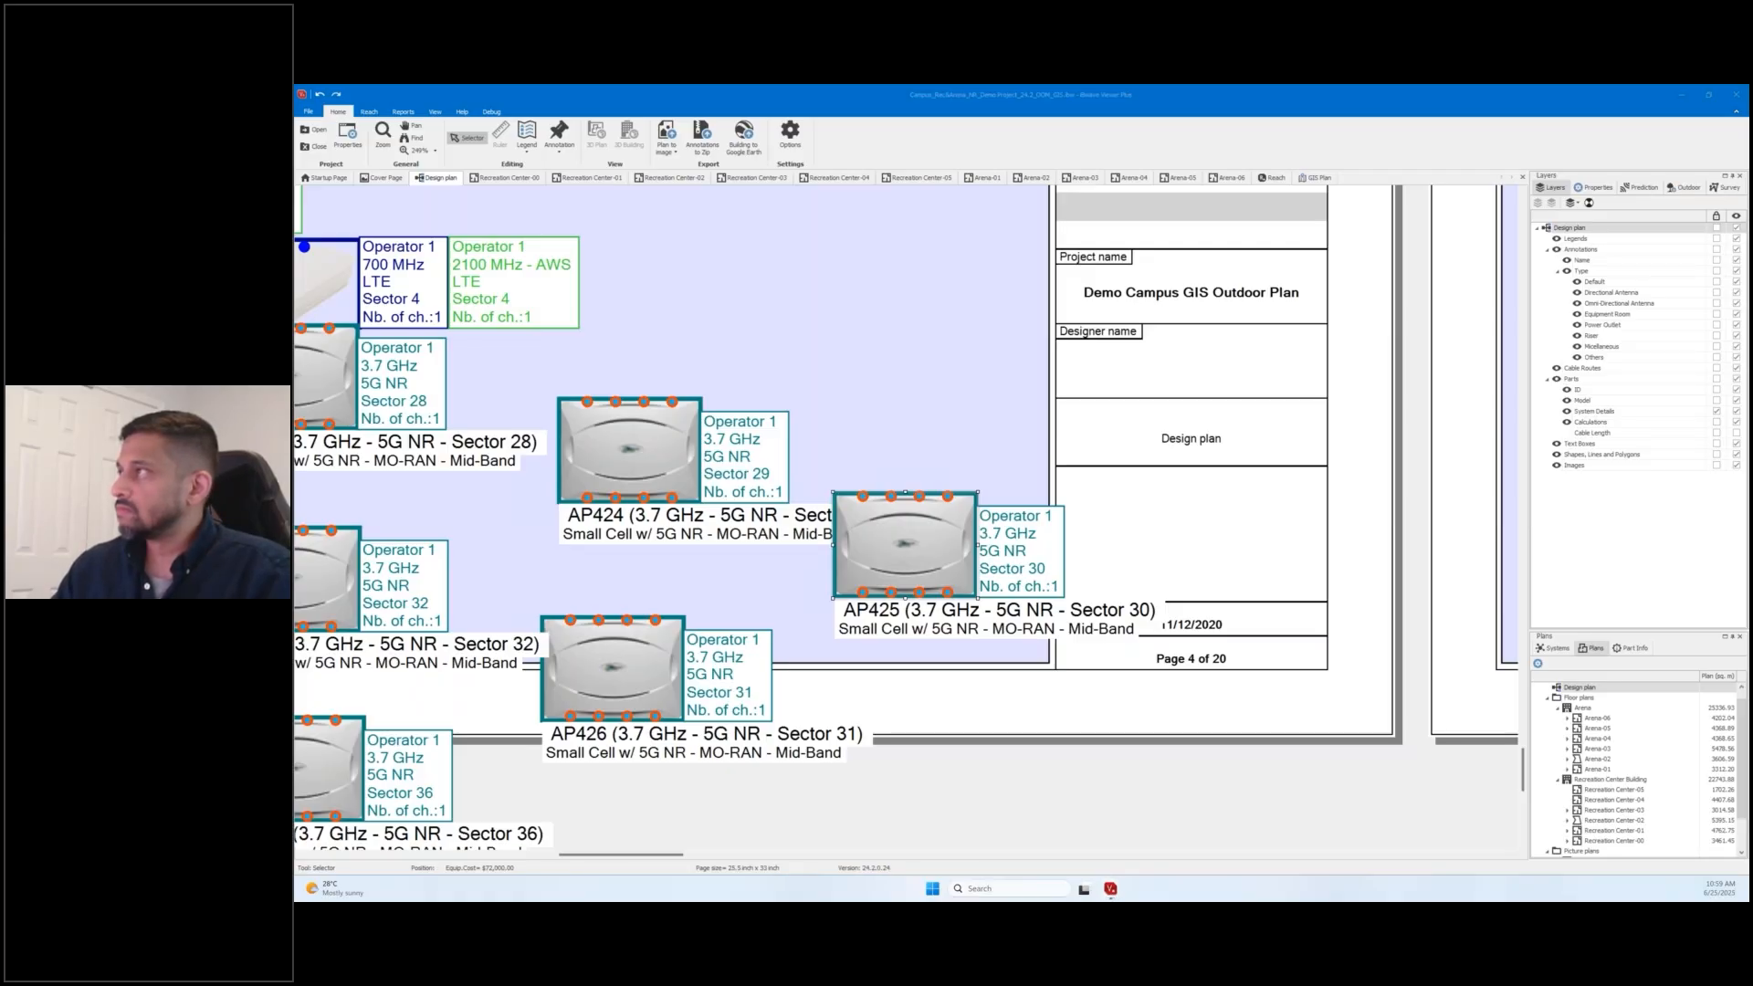
key(alt+Tab)
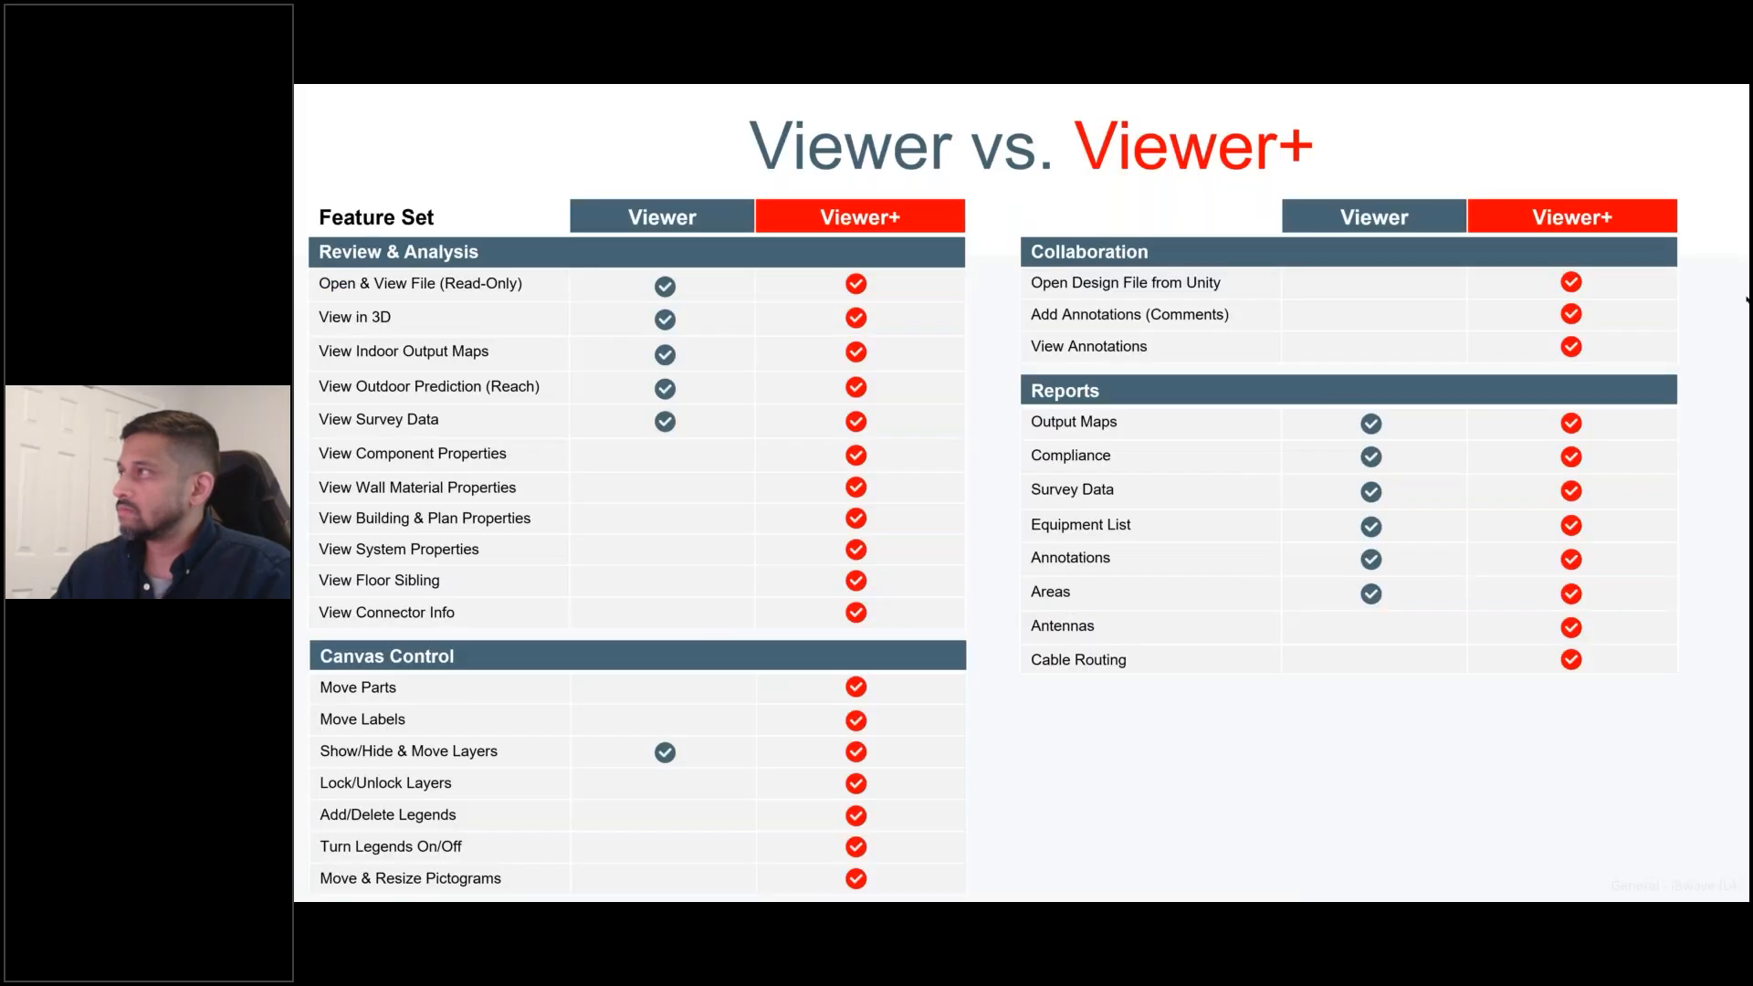
key(Right)
key(Left)
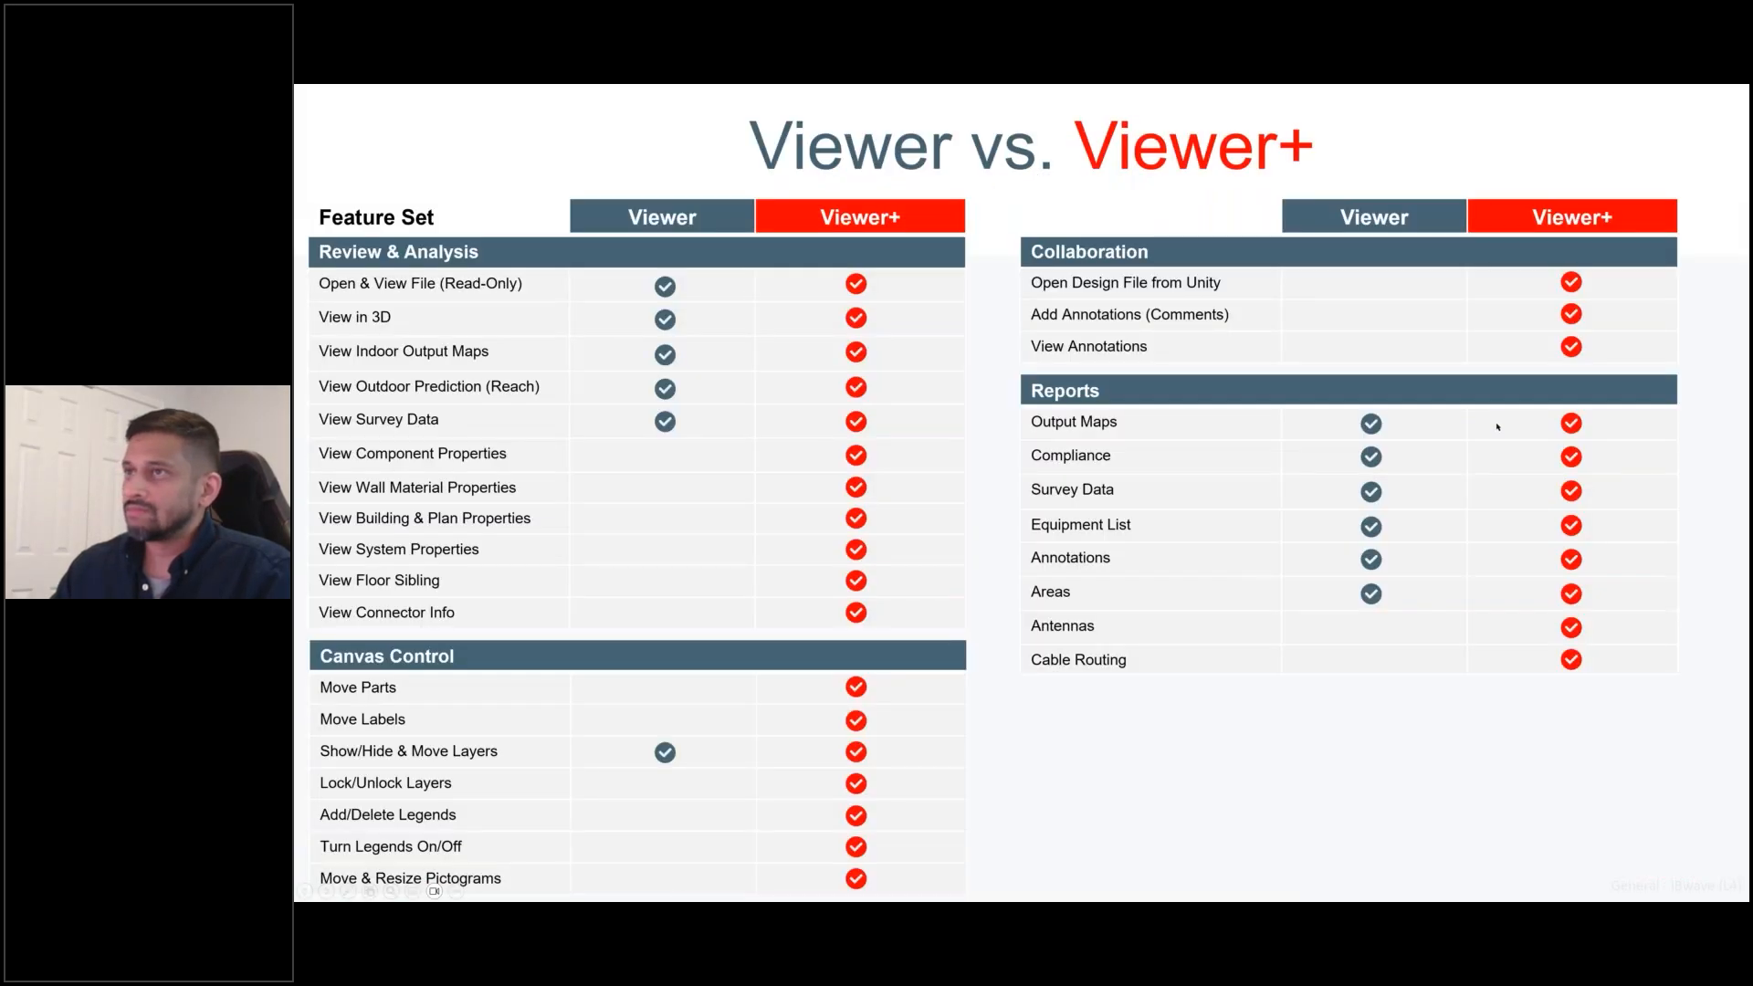